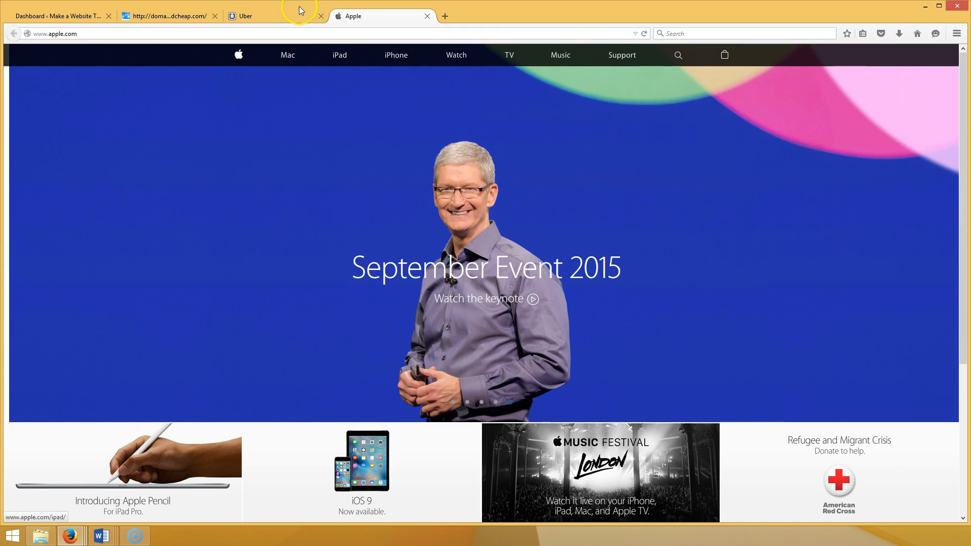
Look through the homepage slides on the Uber site, and view the domainpricedcheap.com home page as another slider example.
{"action": "left_click", "coordinate": [291, 16]}
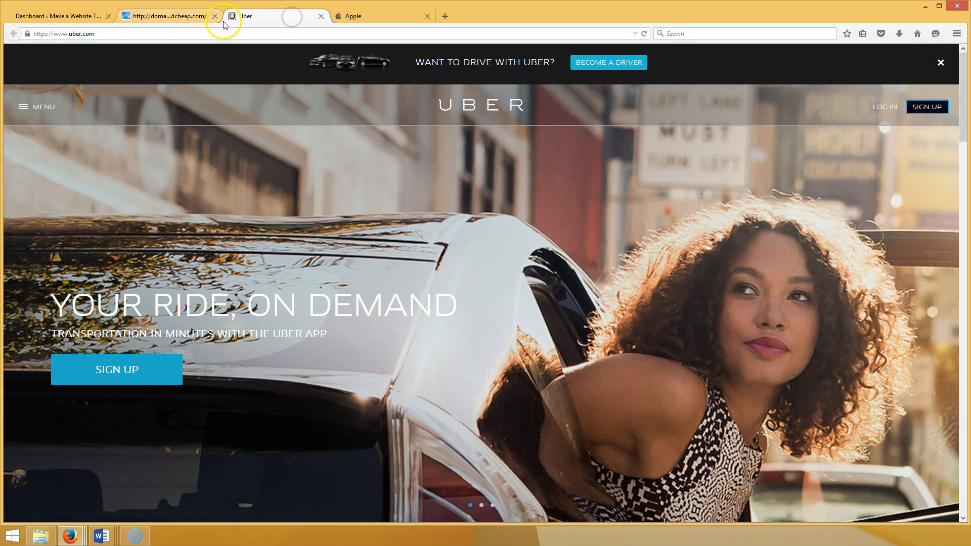
{"action": "left_click", "coordinate": [481, 505]}
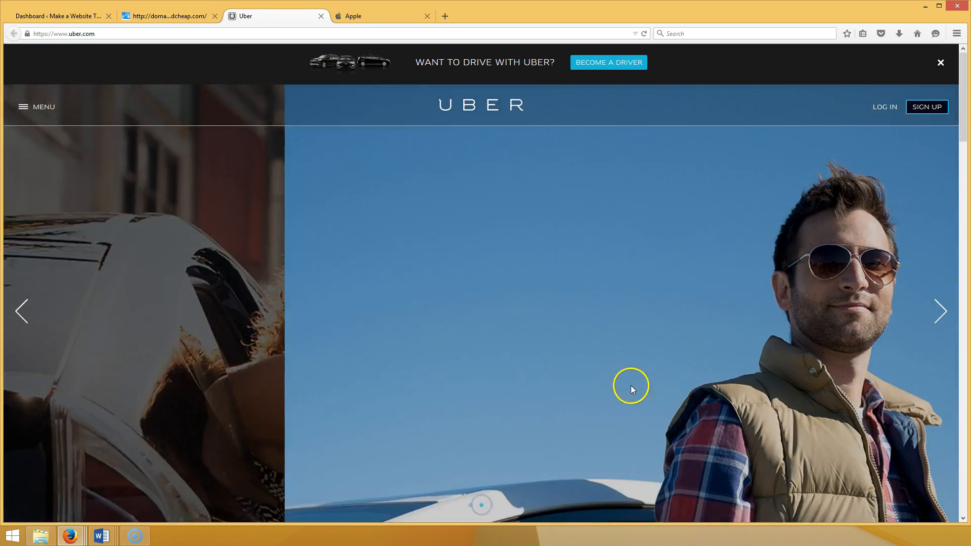
{"action": "left_click", "coordinate": [493, 505]}
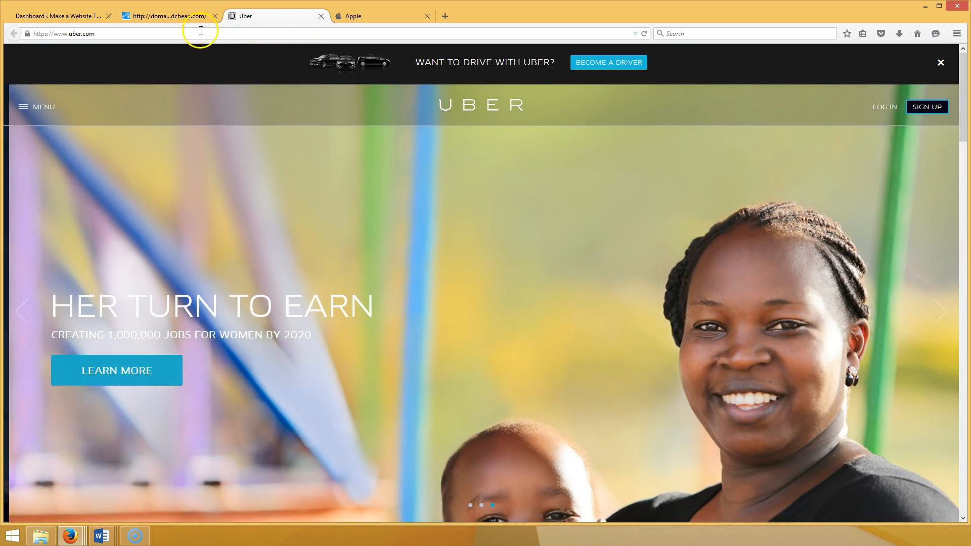
{"action": "left_click", "coordinate": [168, 16]}
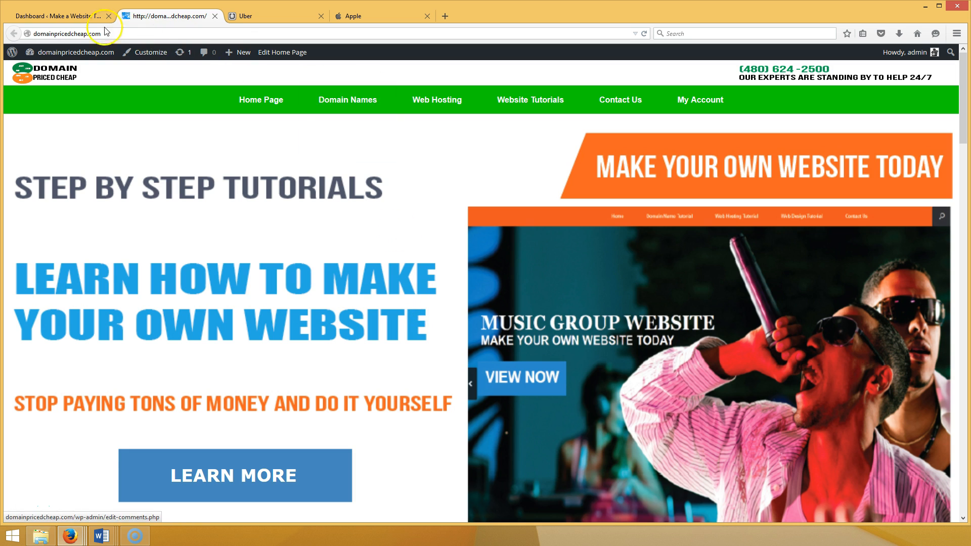
View the front page of the Make a Website Tutorials site and return to its WordPress dashboard.
{"action": "left_click", "coordinate": [72, 16]}
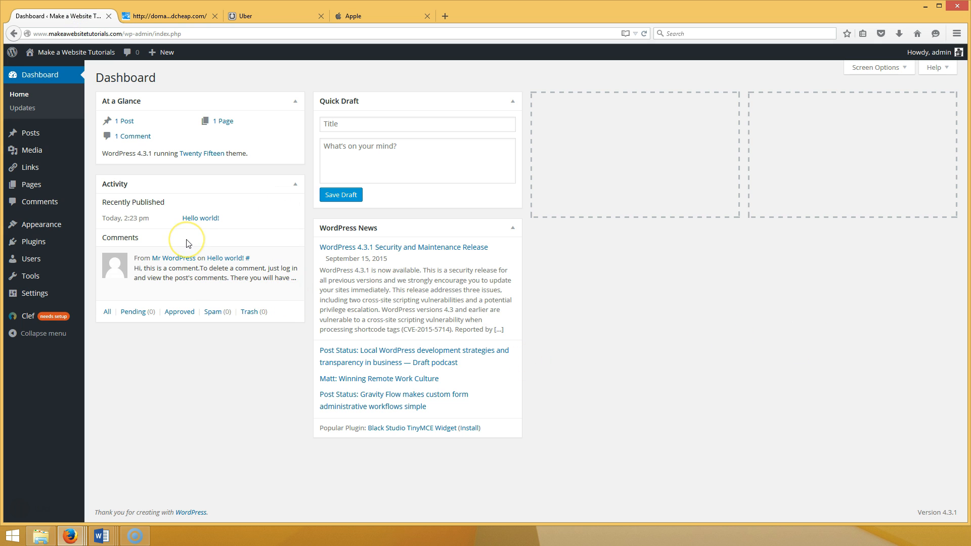
{"action": "left_click", "coordinate": [46, 53]}
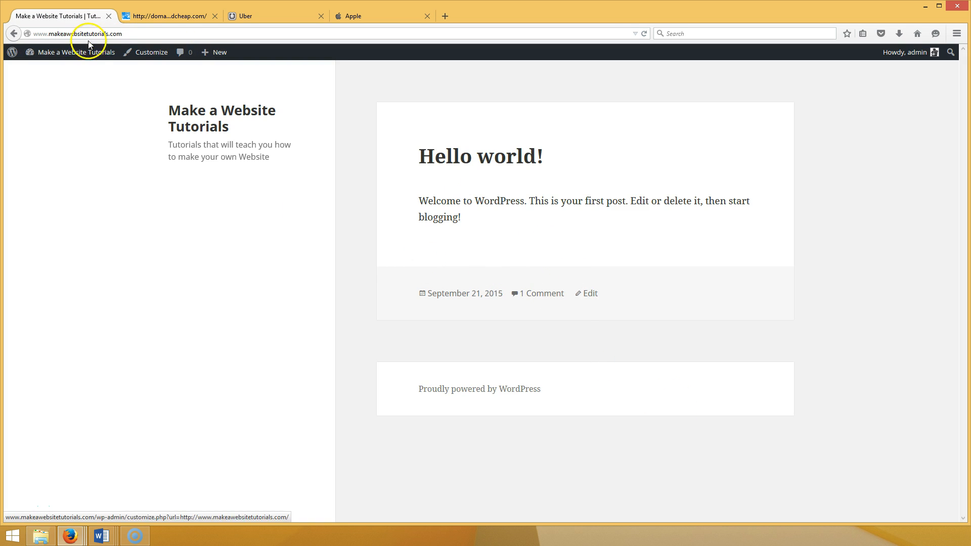
{"action": "left_click", "coordinate": [45, 60]}
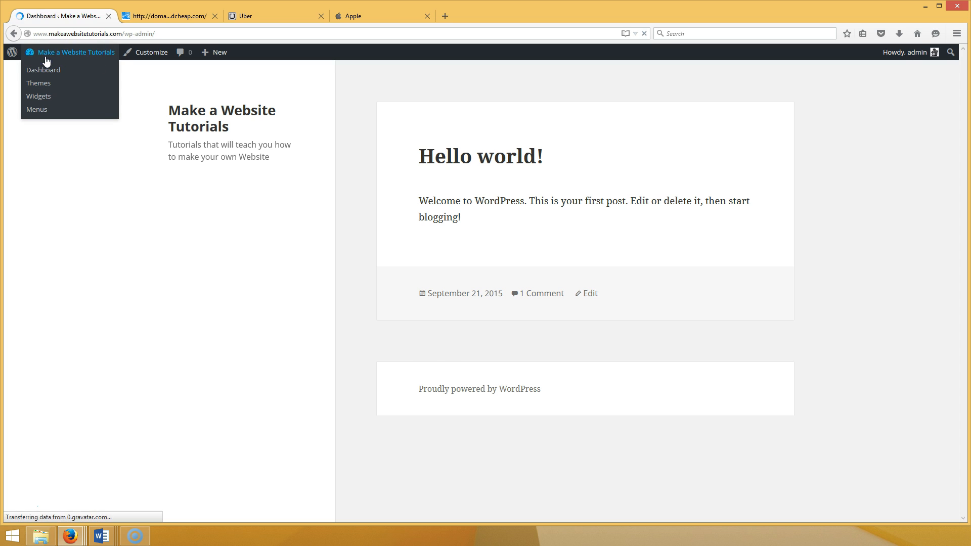
{"action": "left_click", "coordinate": [46, 106]}
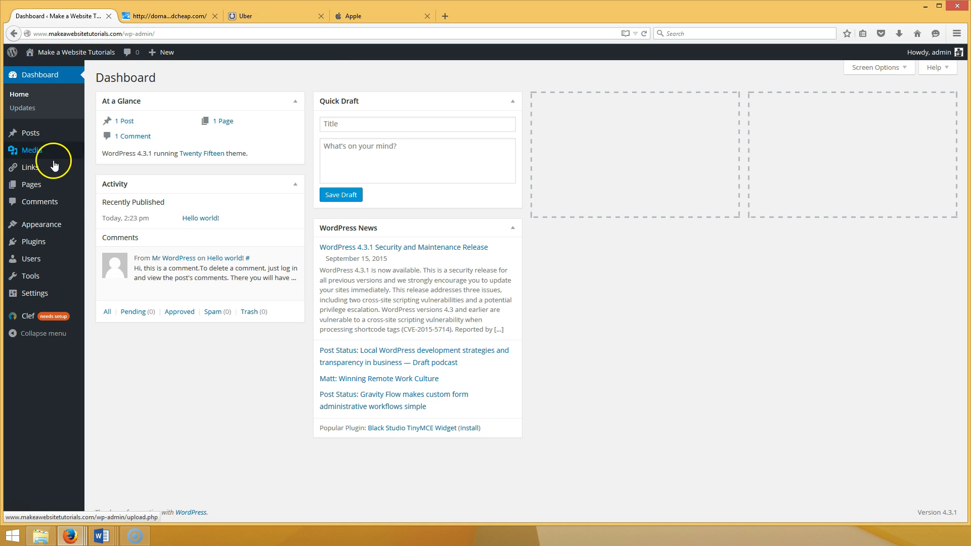
Search the plugin directory for "meta slider", and install and activate the Meta Slider plugin.
{"action": "left_click", "coordinate": [45, 242]}
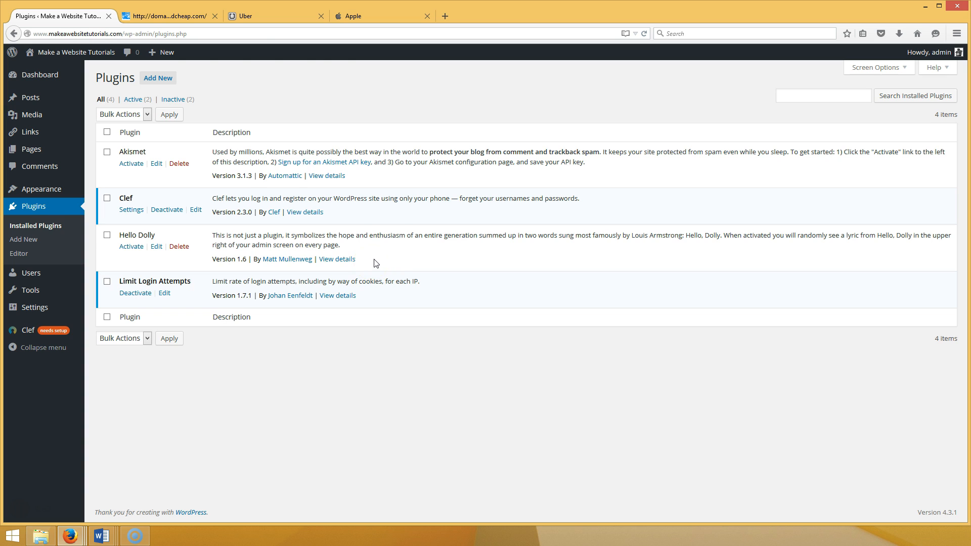
{"action": "left_click", "coordinate": [170, 77]}
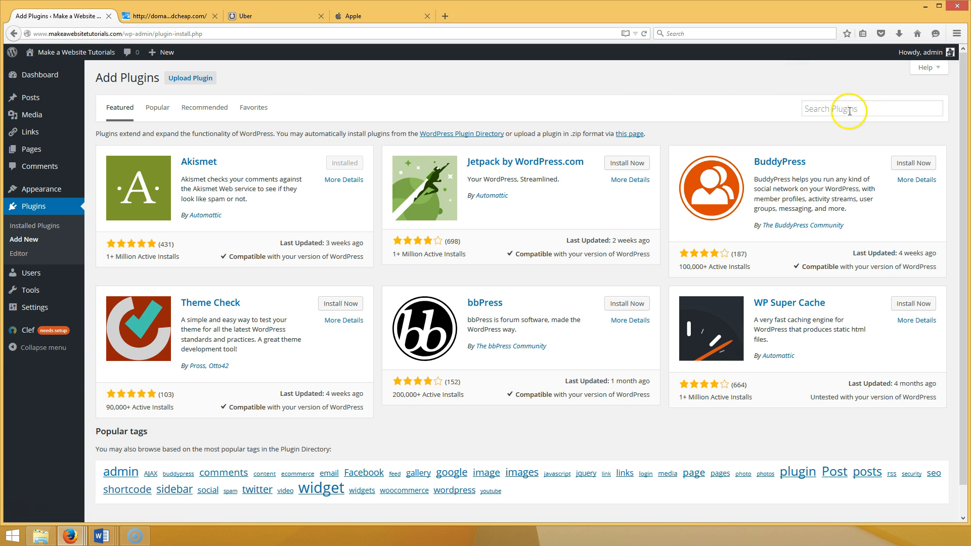
{"action": "left_click", "coordinate": [850, 111]}
{"action": "type", "text": "meta slider"}
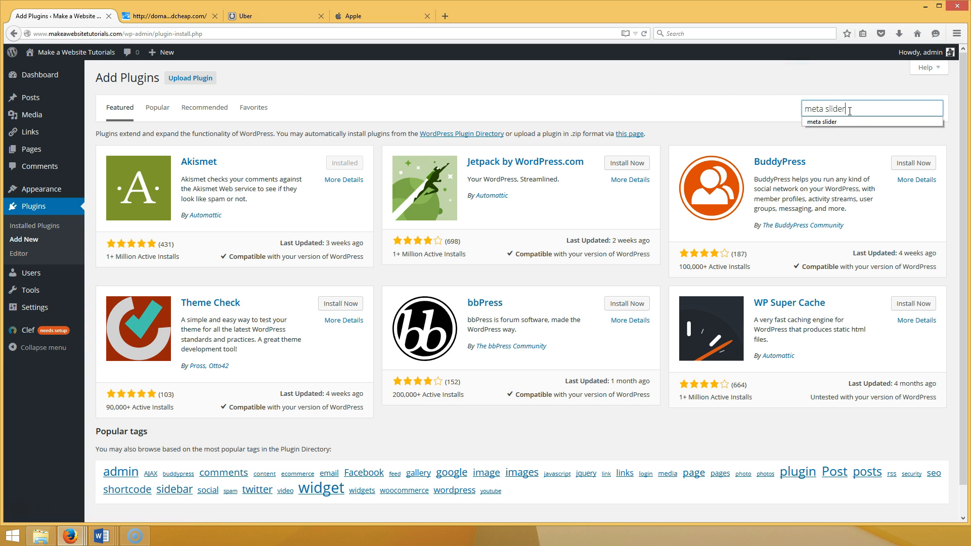
{"action": "key", "text": "Return"}
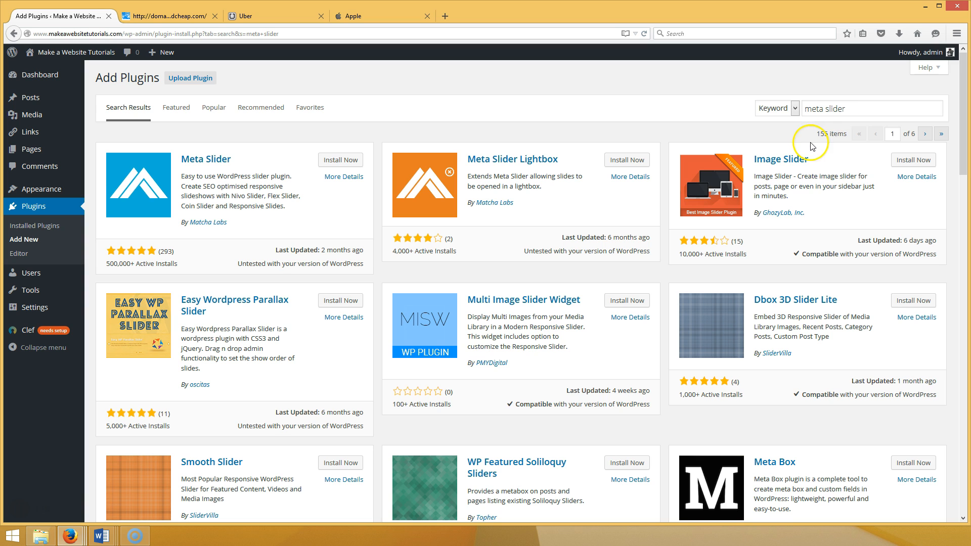
{"action": "left_click", "coordinate": [146, 185]}
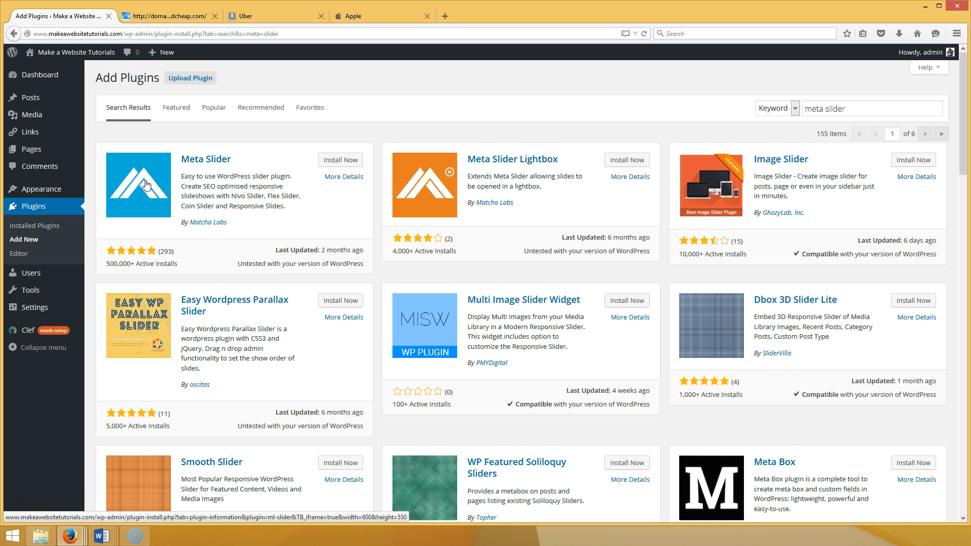
{"action": "left_click", "coordinate": [338, 161]}
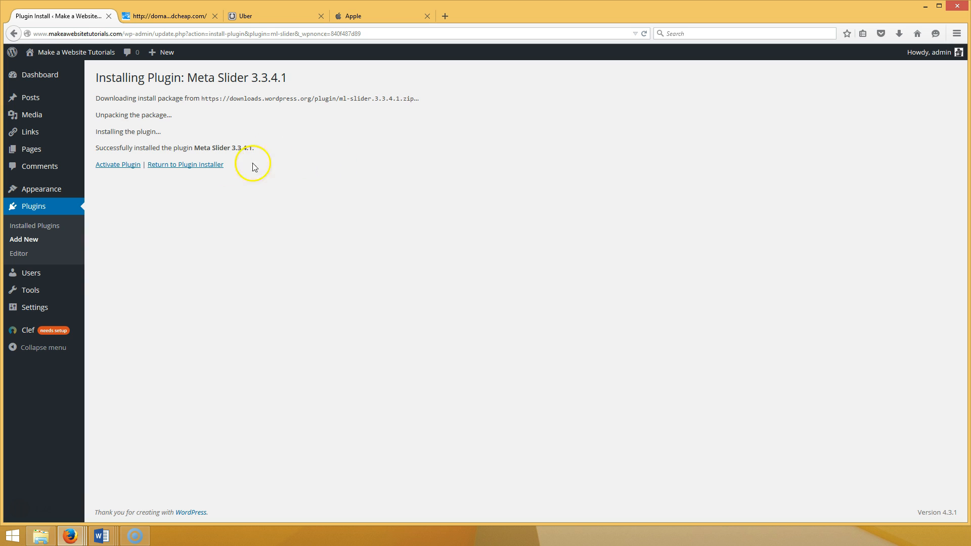
{"action": "left_click", "coordinate": [130, 165]}
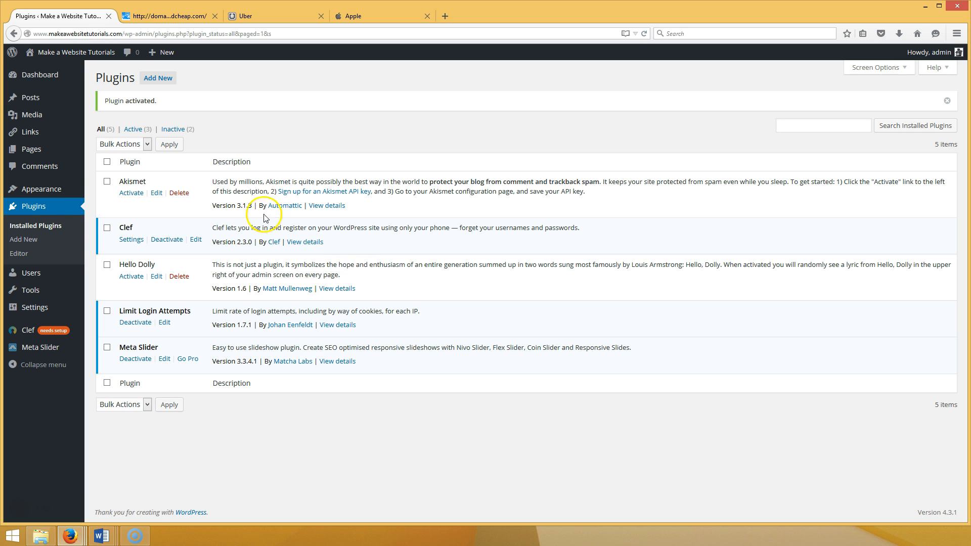
Search for new themes matching "vantage", and install and activate the Vantage theme.
{"action": "mouse_move", "coordinate": [38, 197]}
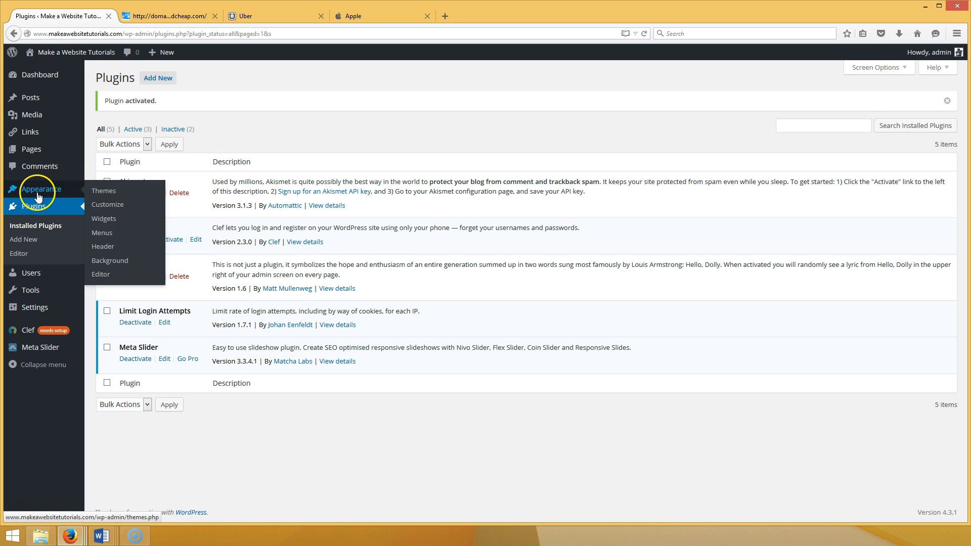
{"action": "left_click", "coordinate": [90, 191]}
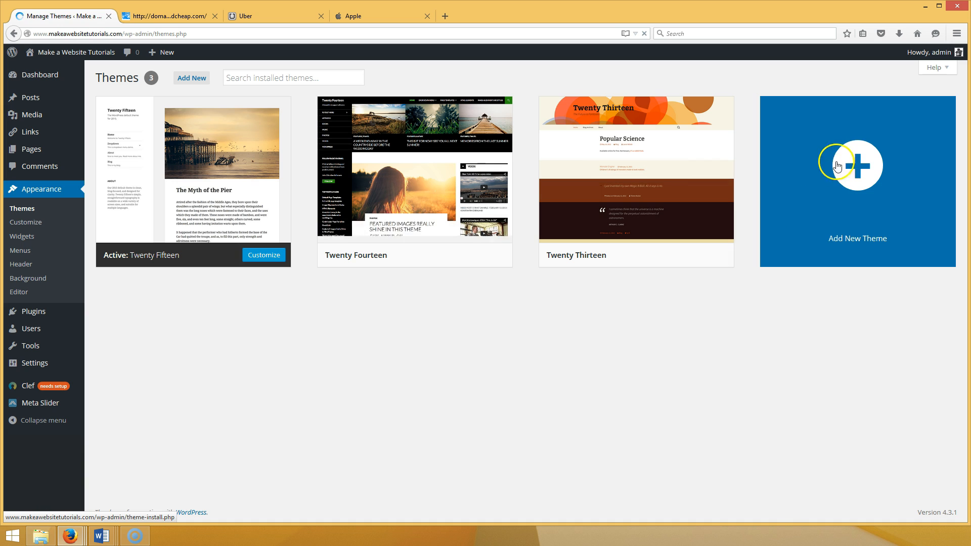
{"action": "left_click", "coordinate": [861, 171]}
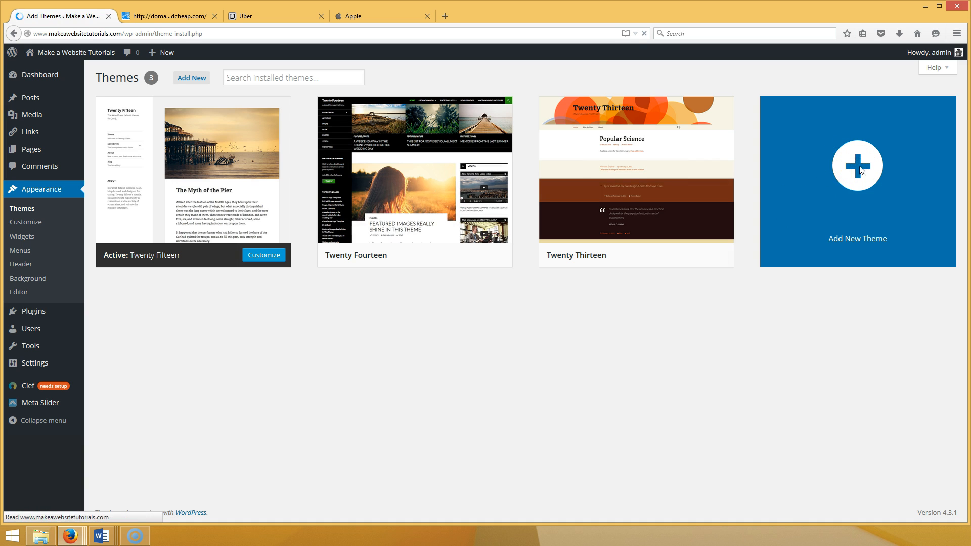
{"action": "left_click", "coordinate": [826, 108]}
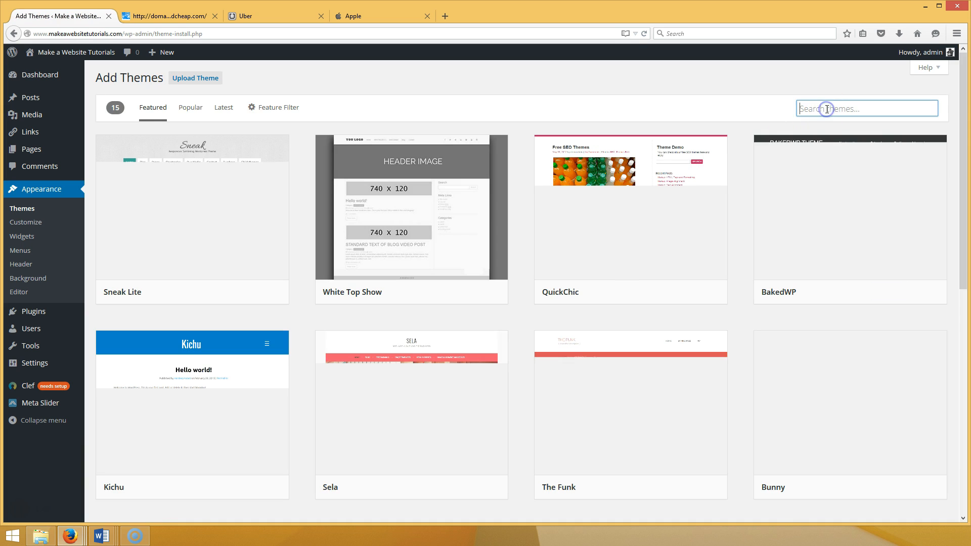
{"action": "type", "text": "vantage"}
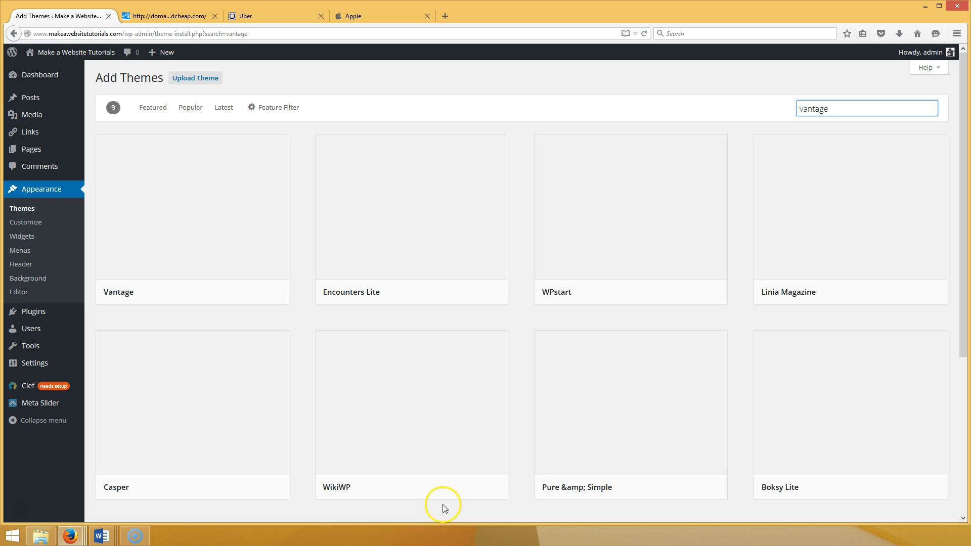
{"action": "mouse_move", "coordinate": [209, 234]}
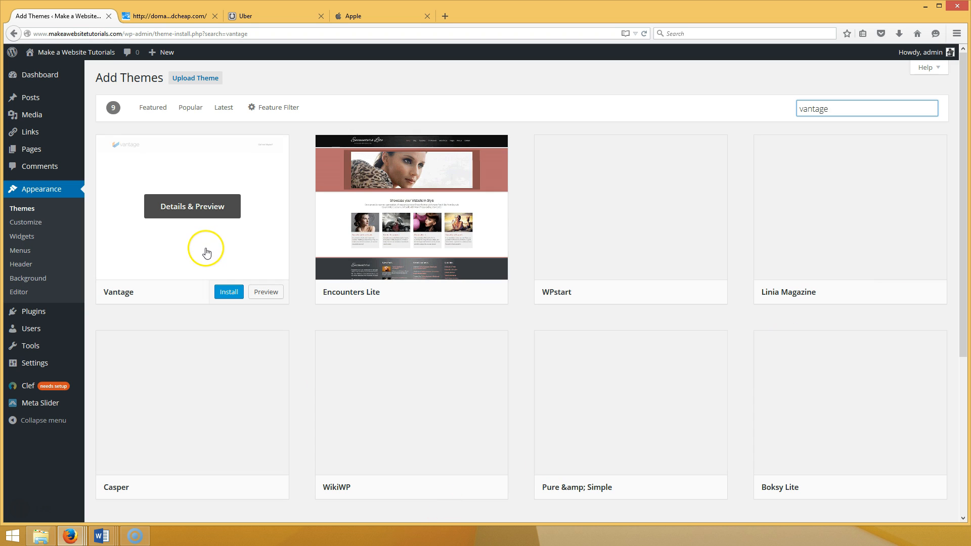
{"action": "left_click", "coordinate": [227, 293]}
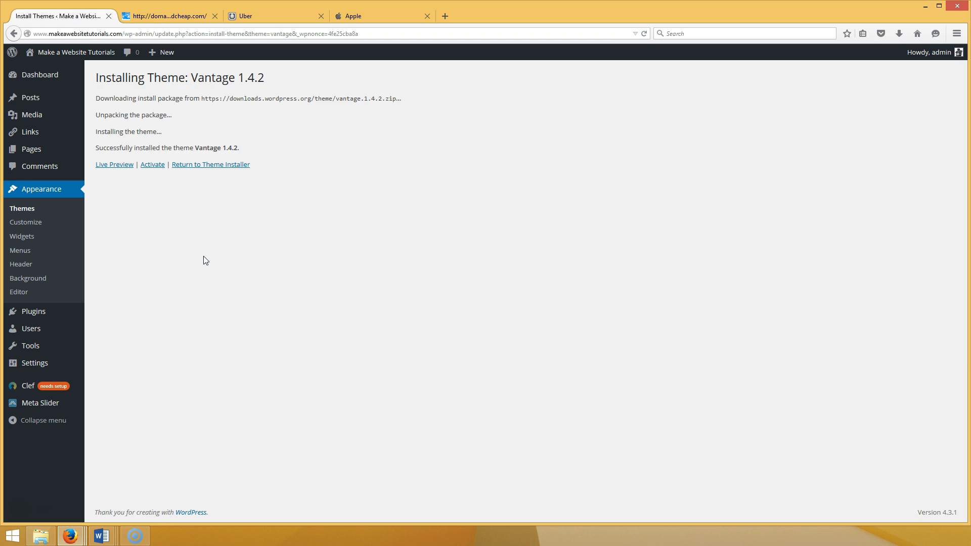
{"action": "left_click", "coordinate": [153, 165]}
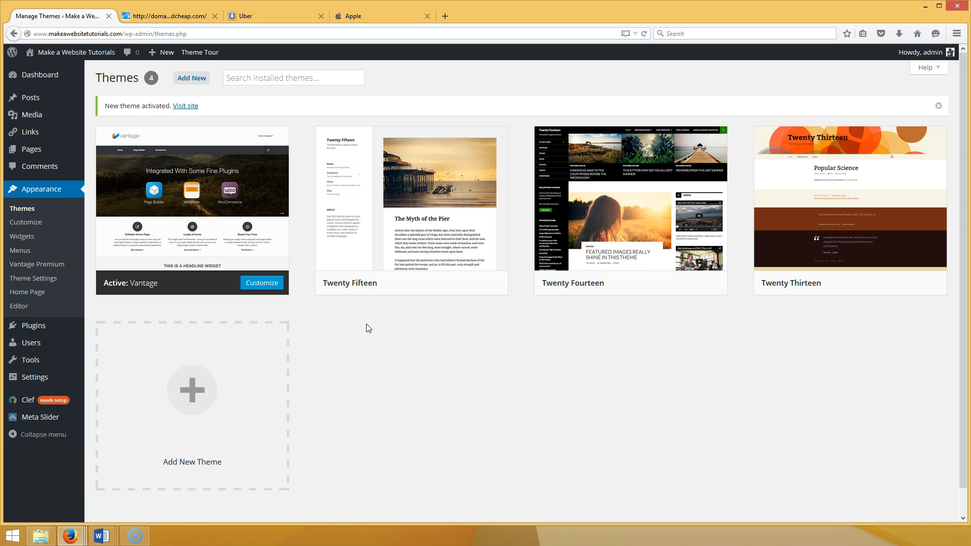
Open the Vantage Premium upgrade page and try the custom price option.
{"action": "left_click", "coordinate": [57, 265]}
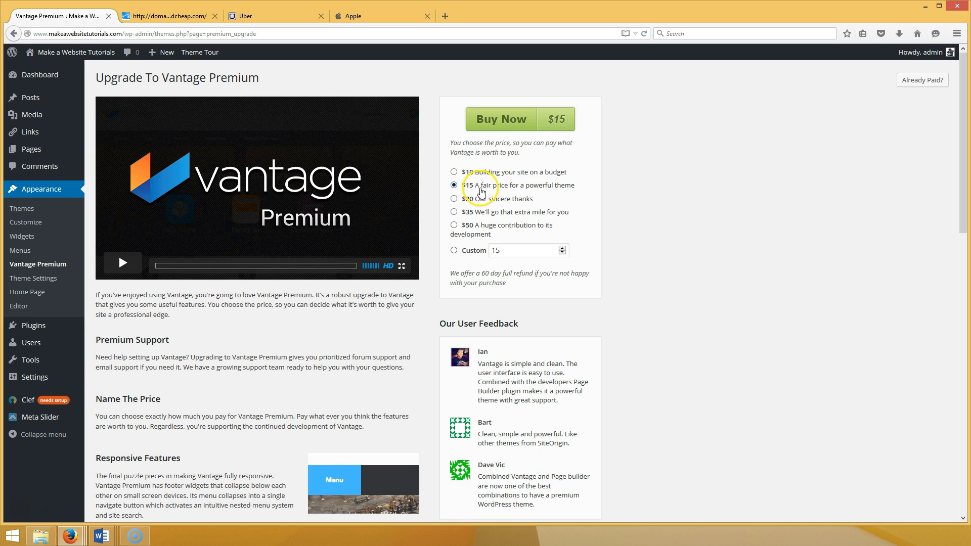
{"action": "left_click", "coordinate": [454, 251]}
{"action": "left_click_drag", "start_coordinate": [514, 250], "coordinate": [479, 255]}
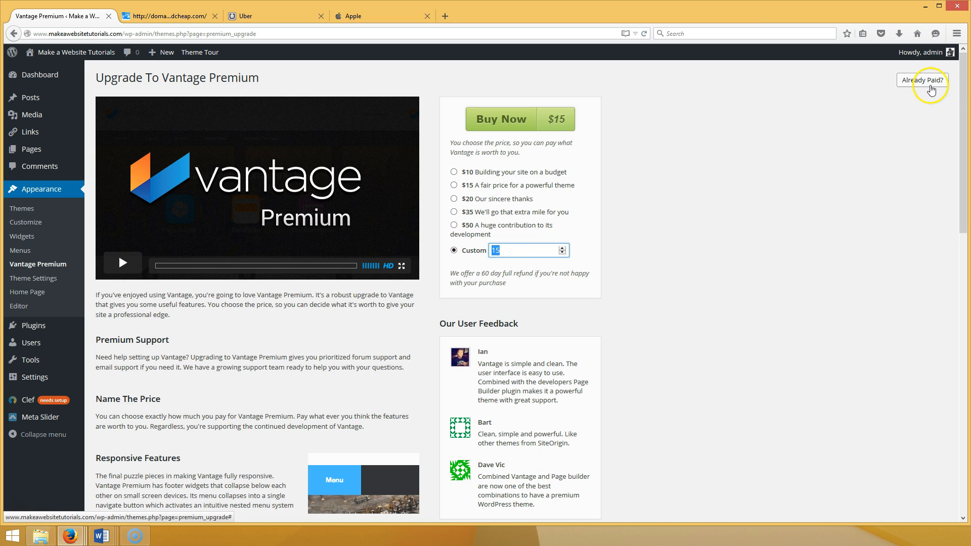
Enable the Vantage Premium upgrade with the purchase order number, and update the theme to the premium version.
{"action": "left_click", "coordinate": [929, 87]}
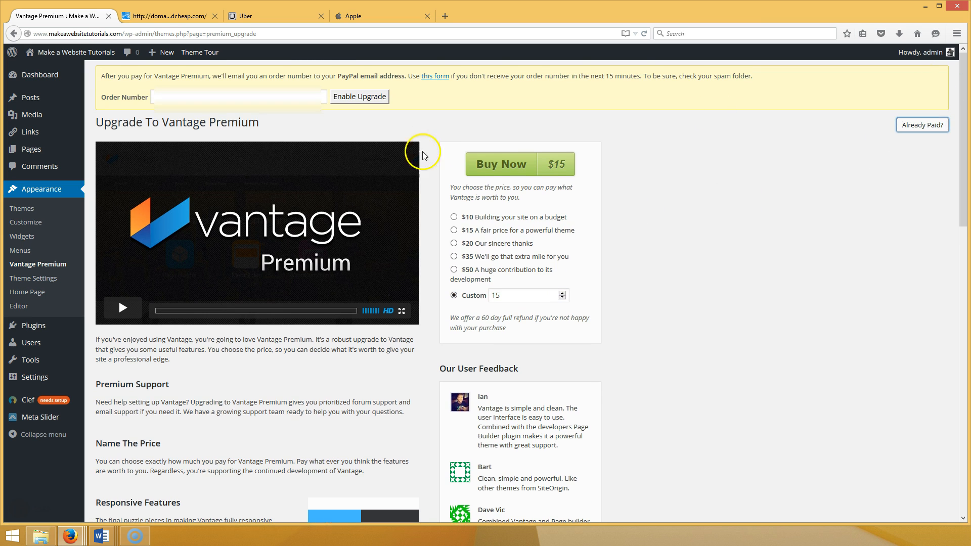
{"action": "left_click", "coordinate": [293, 103]}
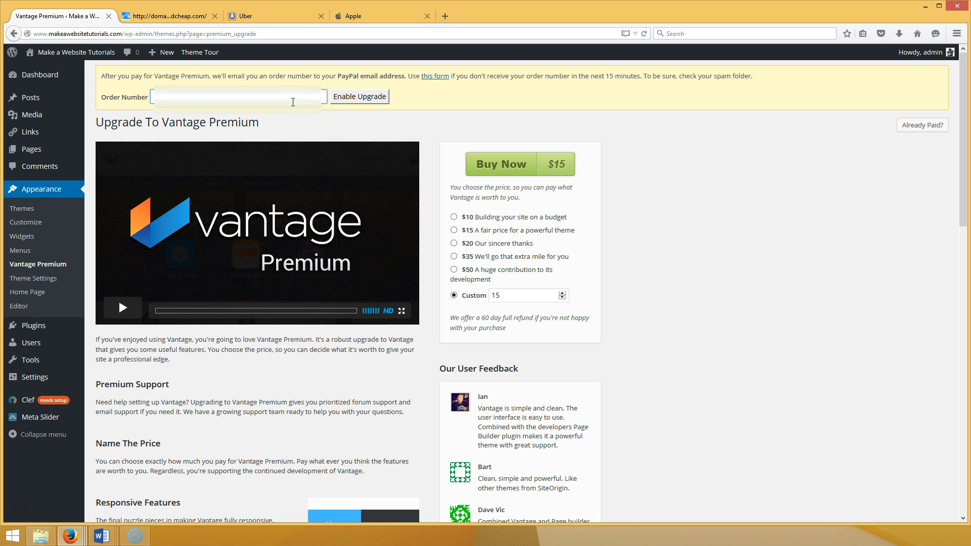
{"action": "left_click", "coordinate": [349, 98]}
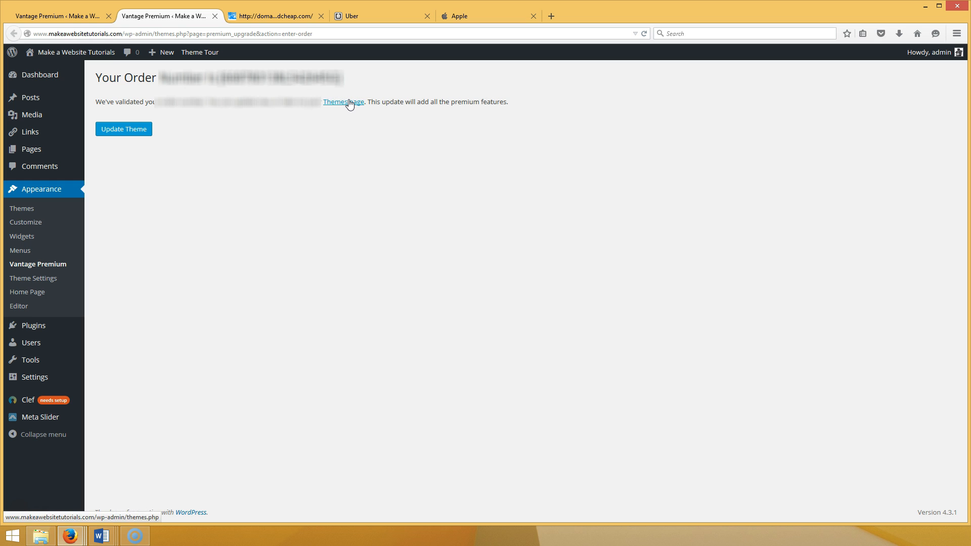
{"action": "left_click", "coordinate": [124, 130]}
{"action": "left_click", "coordinate": [691, 236]}
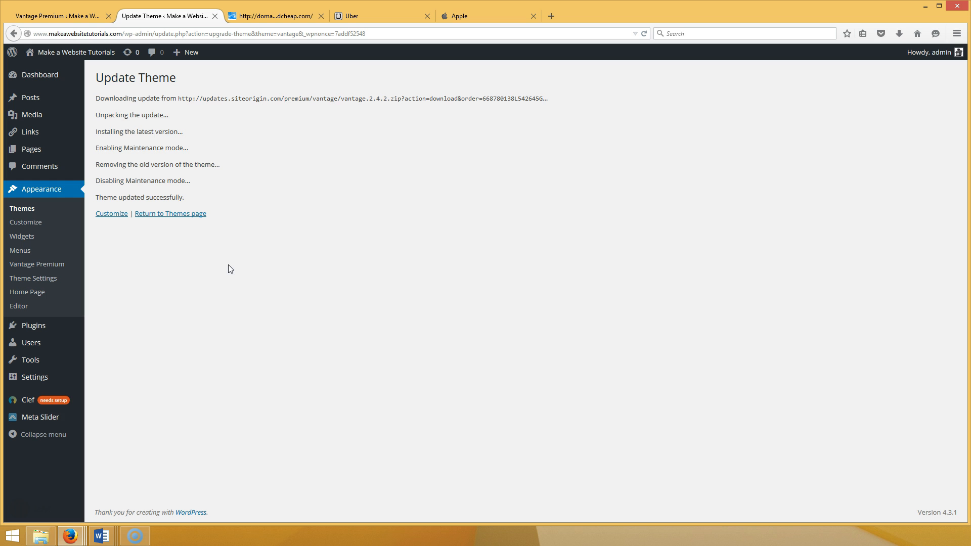
Open the Meta Slider Pro upgrade offer on the plugin's website and compare the plans' prices and features.
{"action": "left_click", "coordinate": [49, 417]}
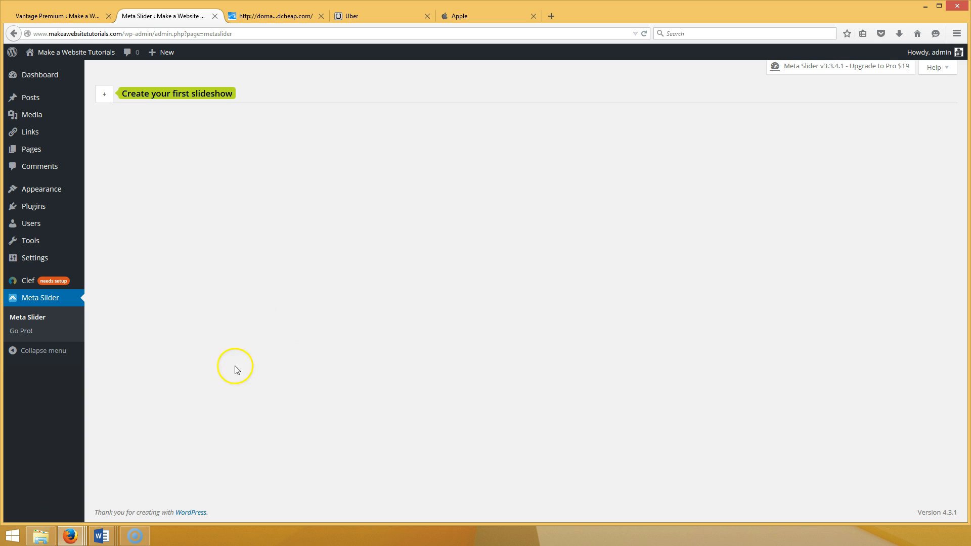
{"action": "left_click", "coordinate": [35, 333]}
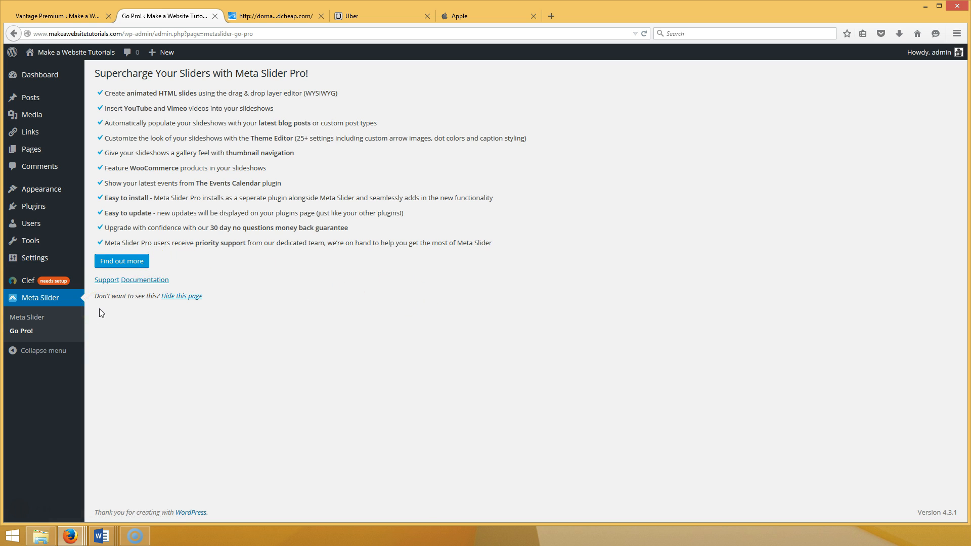
{"action": "left_click", "coordinate": [30, 332]}
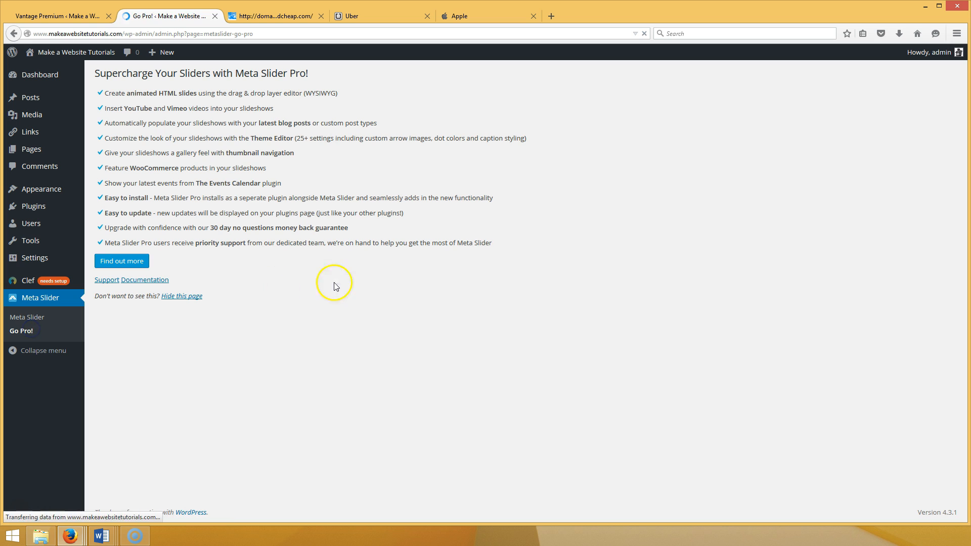
{"action": "left_click", "coordinate": [116, 262]}
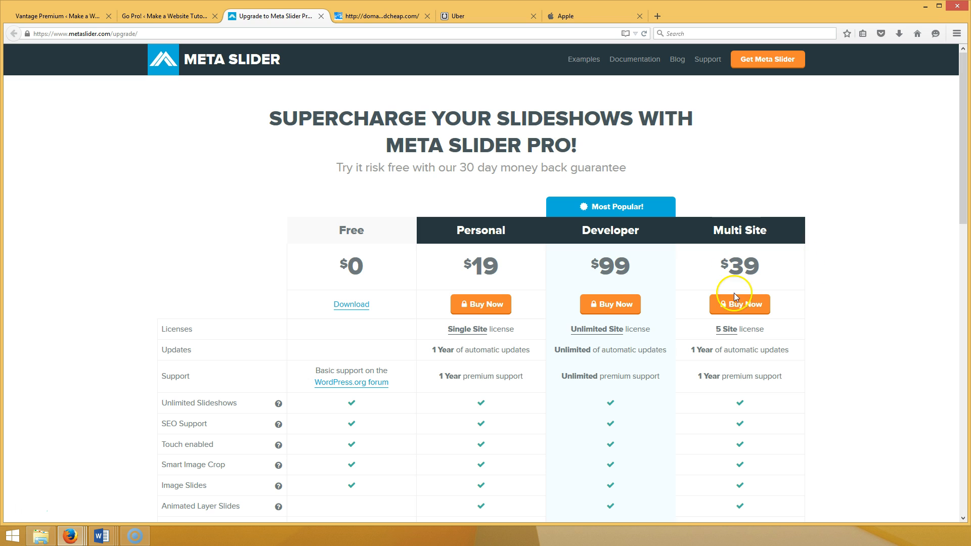
{"action": "scroll", "coordinate": [554, 195], "scroll_direction": "down", "scroll_amount": 3}
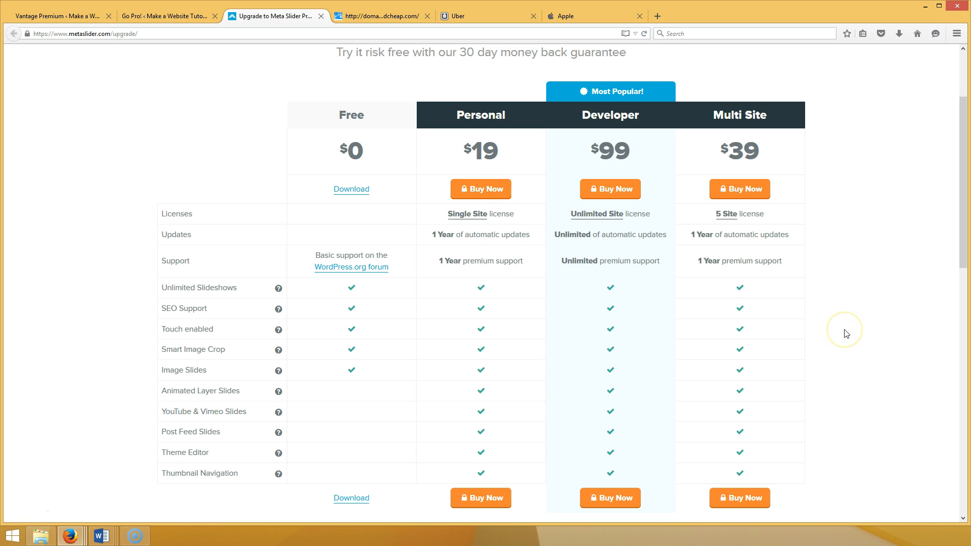
{"action": "scroll", "coordinate": [846, 334], "scroll_direction": "up", "scroll_amount": 2}
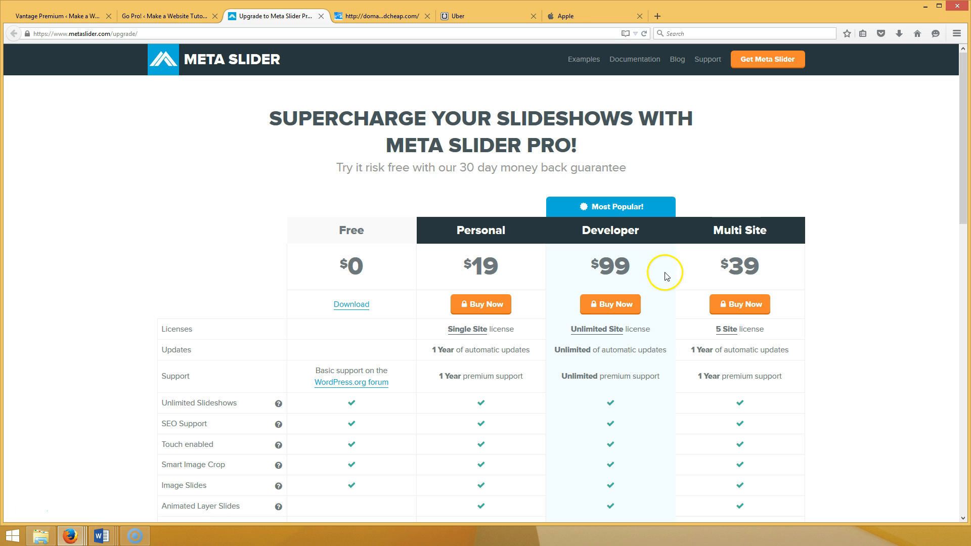
Close the Meta Slider Pro pricing page and open the upload form for adding a new plugin to the site.
{"action": "left_click", "coordinate": [321, 15]}
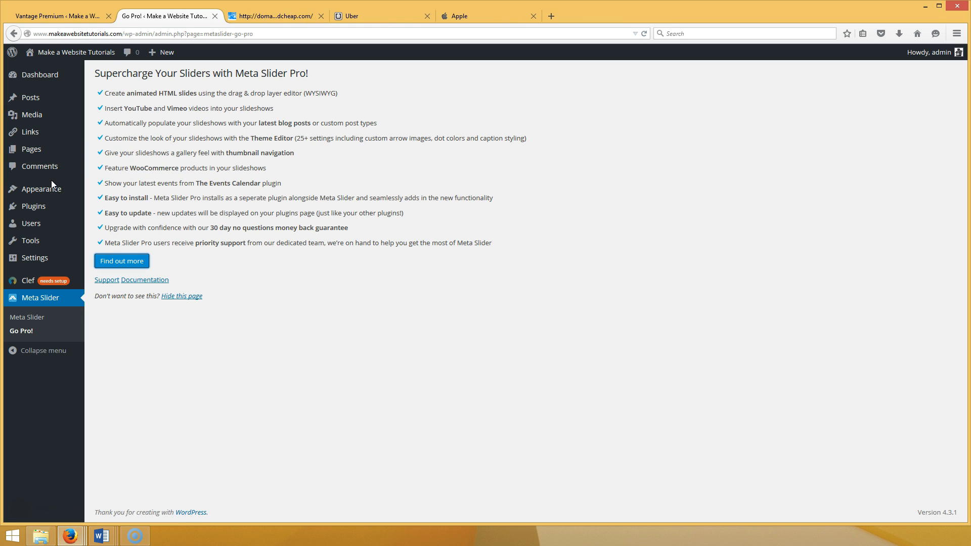
{"action": "left_click", "coordinate": [38, 205]}
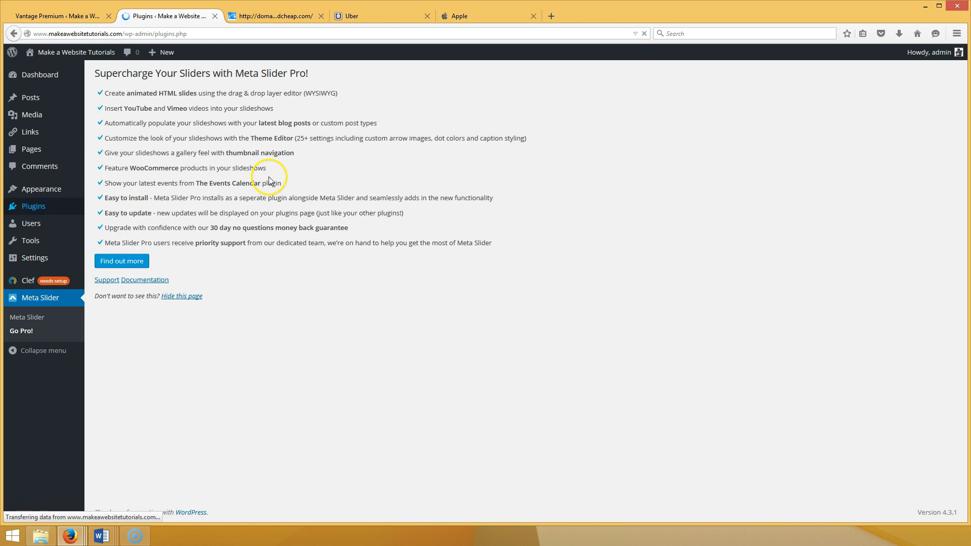
{"action": "left_click", "coordinate": [164, 78]}
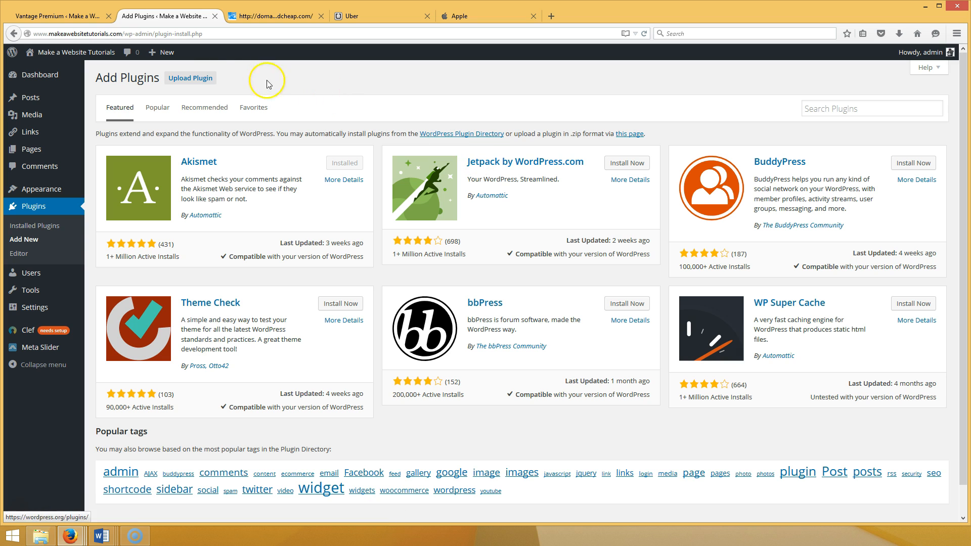
{"action": "left_click", "coordinate": [205, 79]}
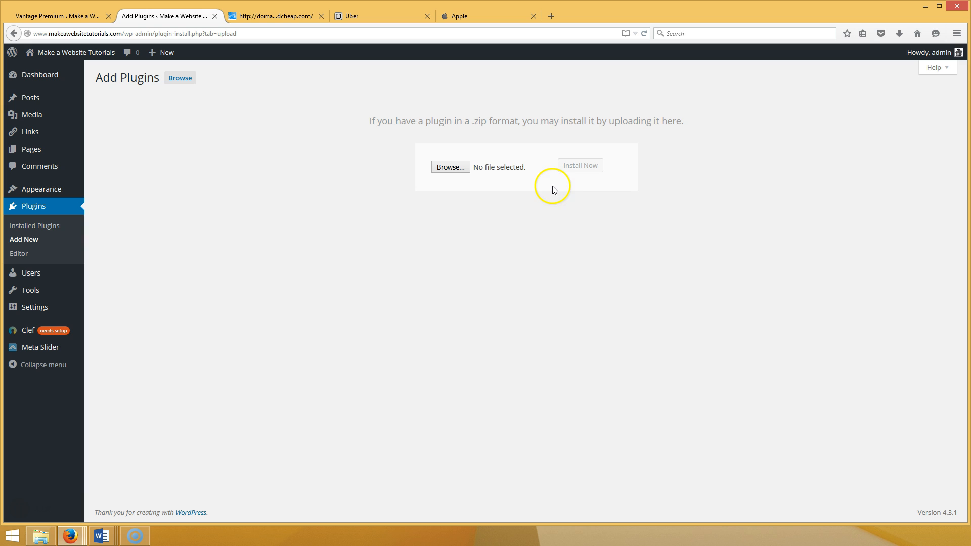
Upload ml-slider-pro-2.6 from the Developer PlugINs folder, and install and activate it as a plugin.
{"action": "left_click", "coordinate": [448, 168]}
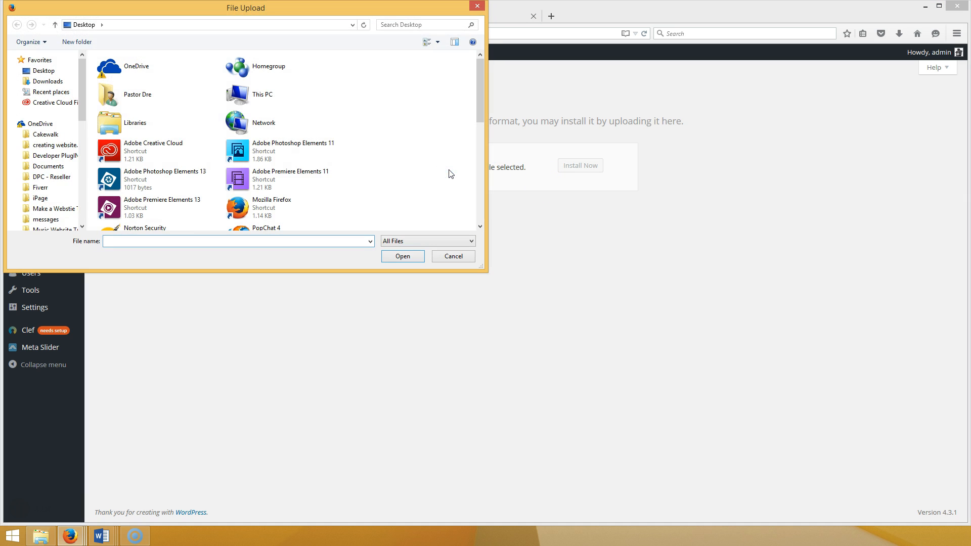
{"action": "left_click", "coordinate": [56, 156]}
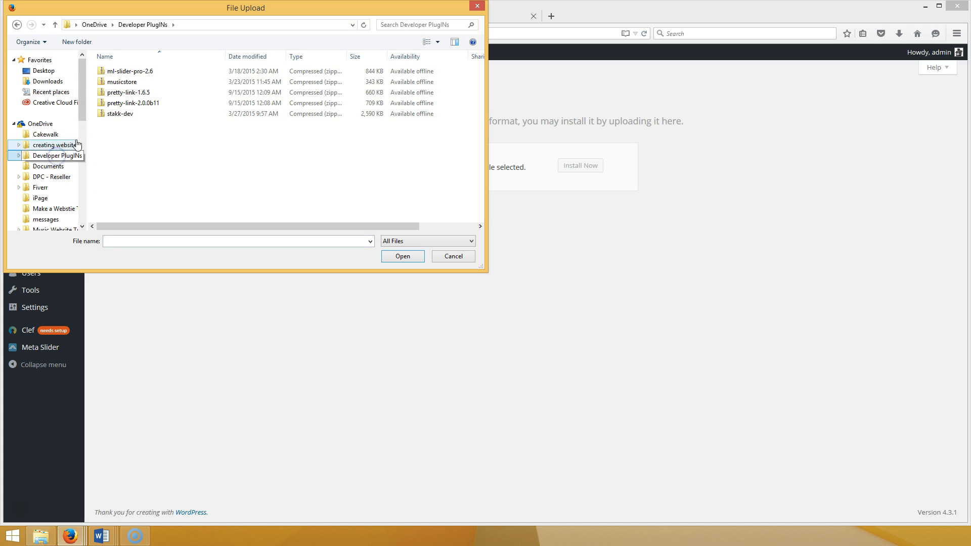
{"action": "left_click", "coordinate": [127, 71]}
{"action": "left_click", "coordinate": [126, 71]}
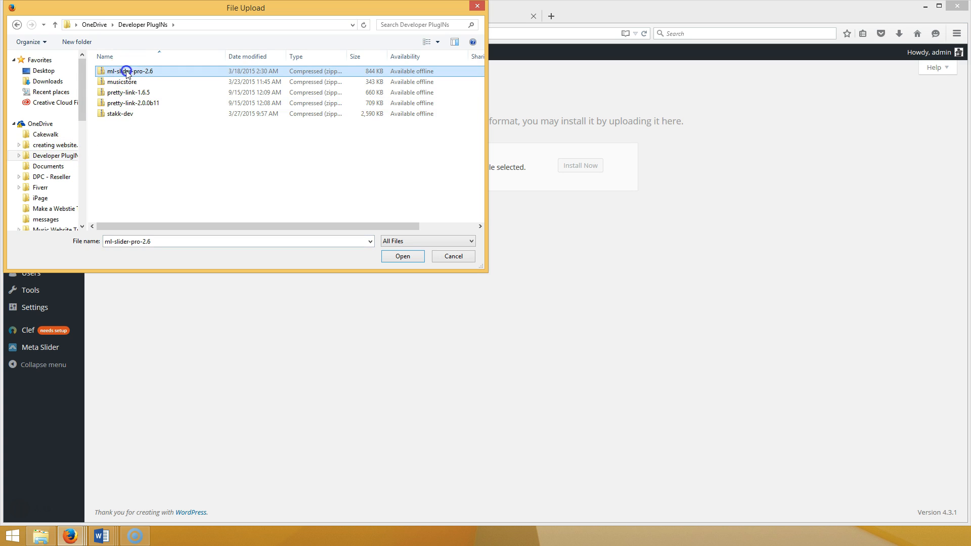
{"action": "left_click", "coordinate": [399, 257]}
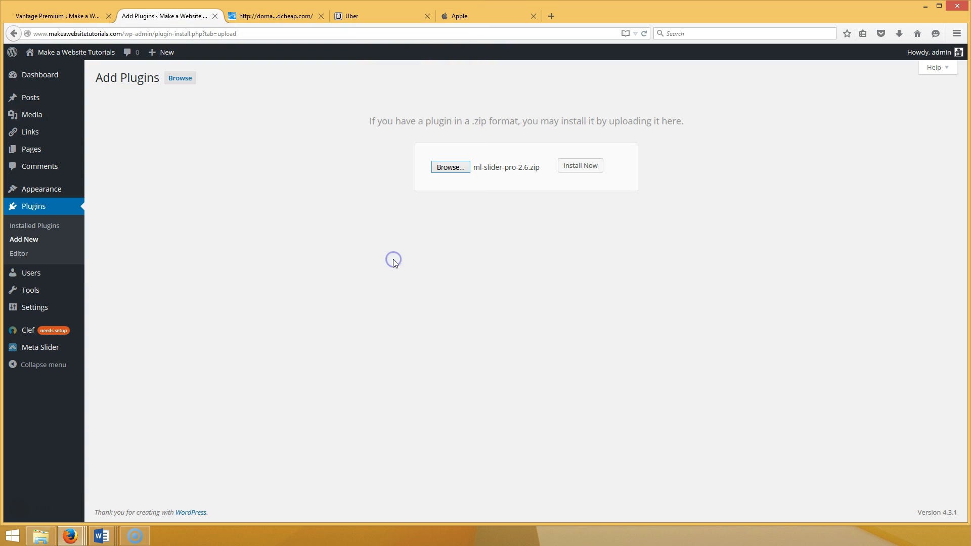
{"action": "left_click", "coordinate": [598, 165]}
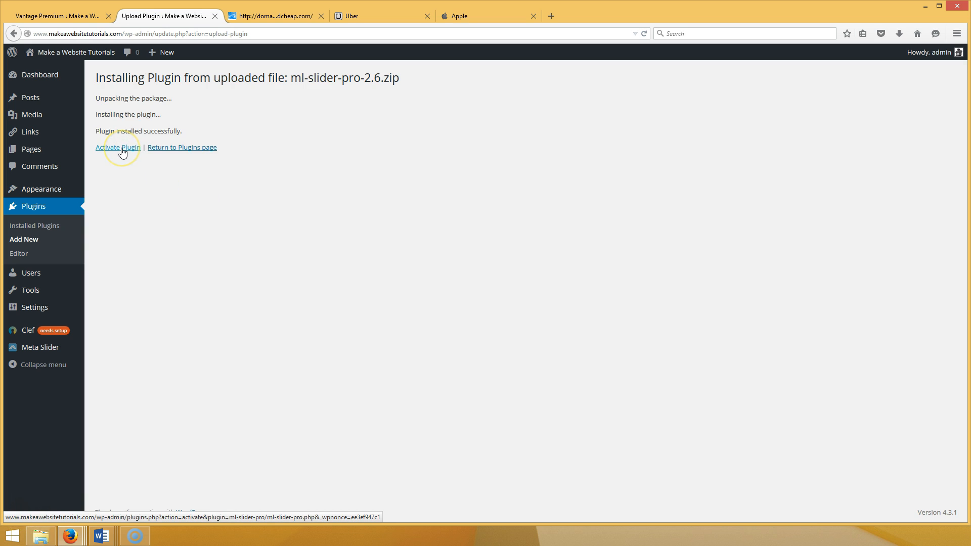
{"action": "left_click", "coordinate": [121, 149]}
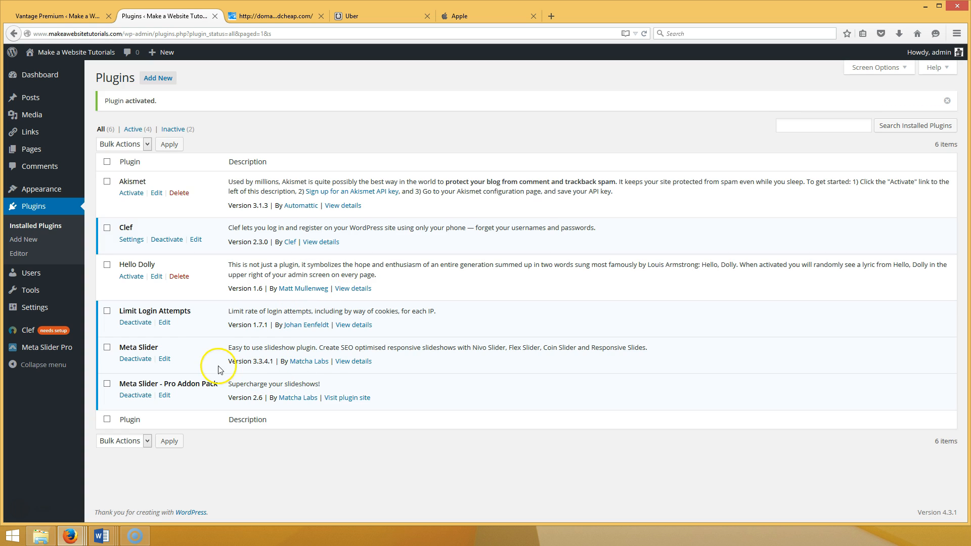
Open the site's front page, makeawebsitetutorials.com, in a new browser tab.
{"action": "mouse_move", "coordinate": [44, 191]}
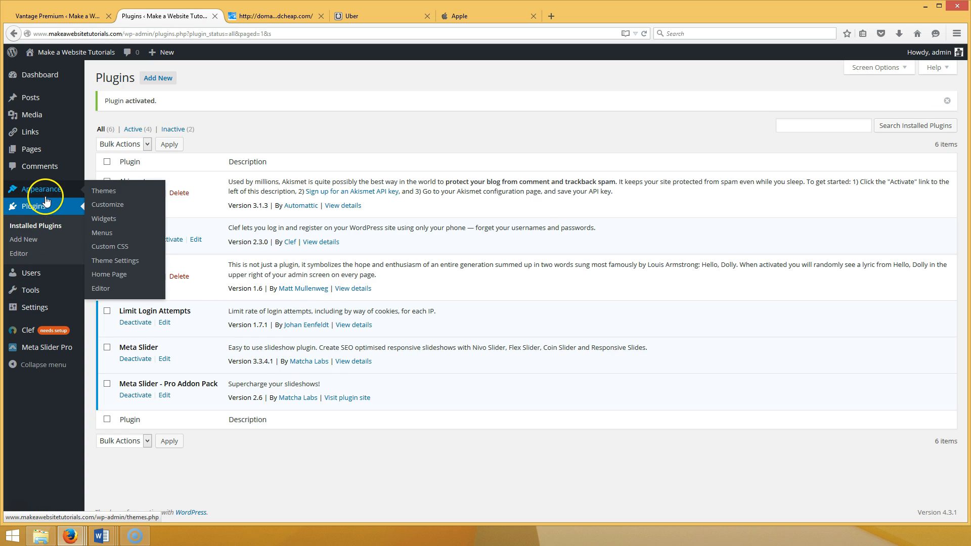
{"action": "left_click", "coordinate": [270, 16]}
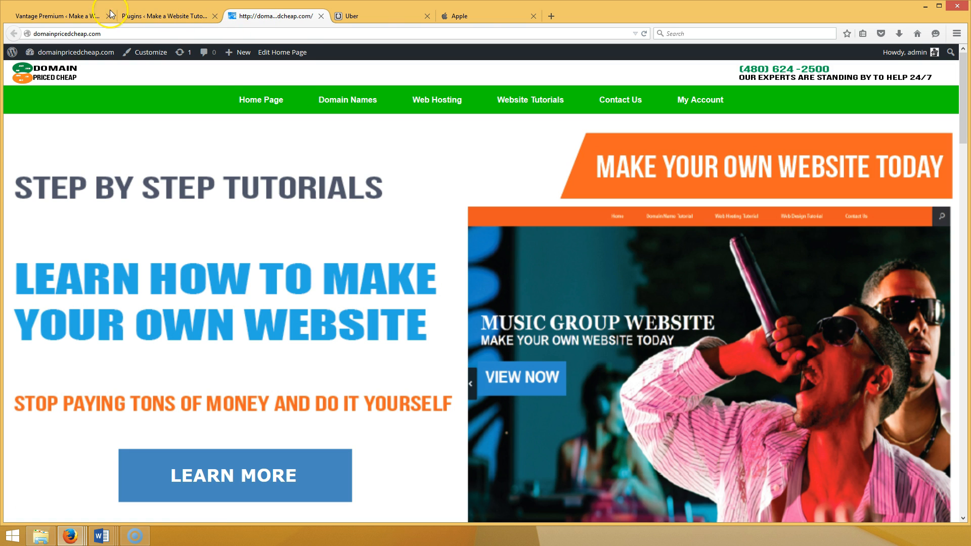
{"action": "left_click", "coordinate": [81, 15]}
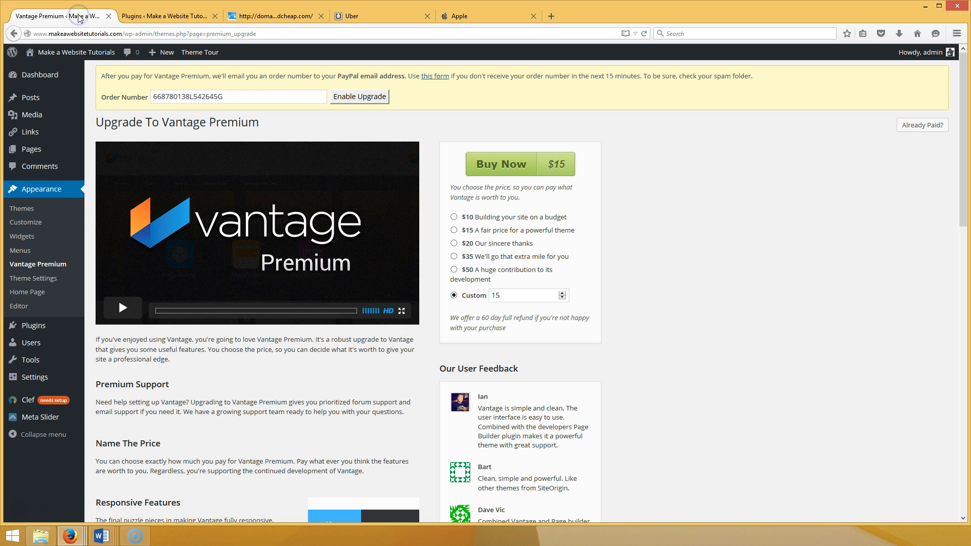
{"action": "mouse_move", "coordinate": [50, 52]}
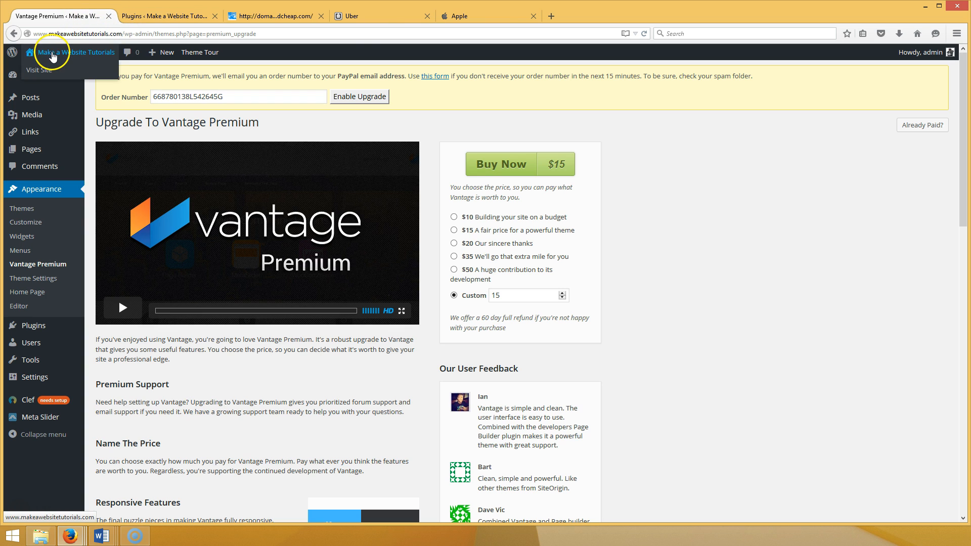
{"action": "left_click", "coordinate": [552, 17]}
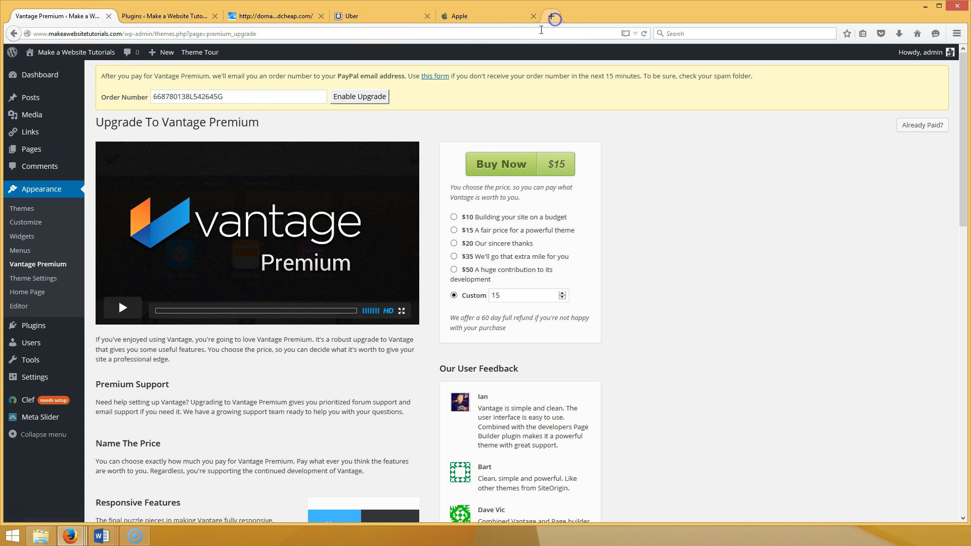
{"action": "type", "text": "make"}
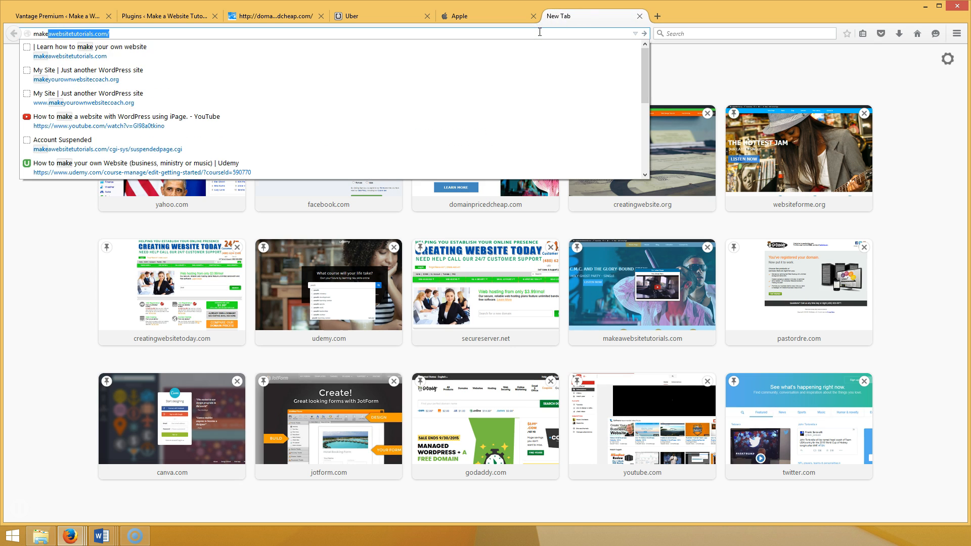
{"action": "key", "text": "Return"}
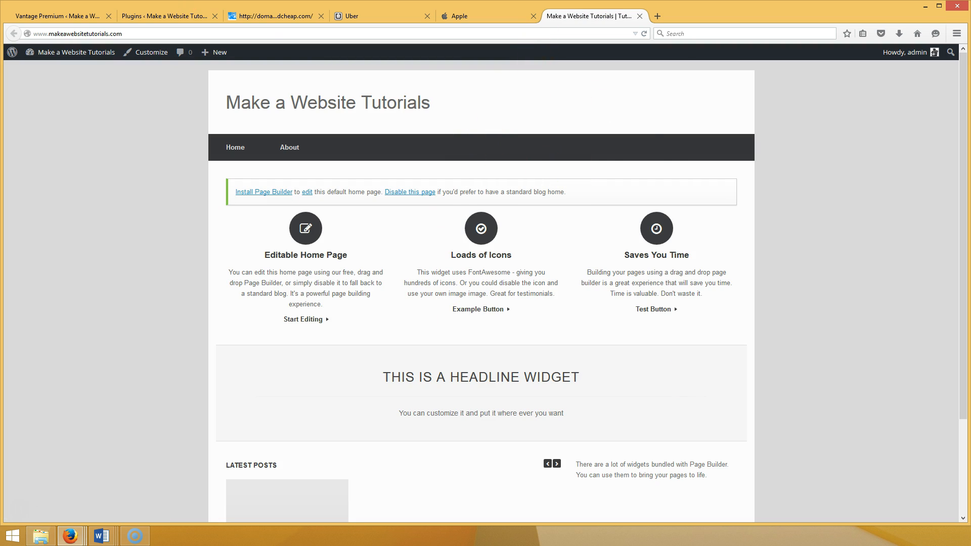
Close the Vantage Premium upgrade page and keep the installed plugins page open.
{"action": "left_click", "coordinate": [17, 13]}
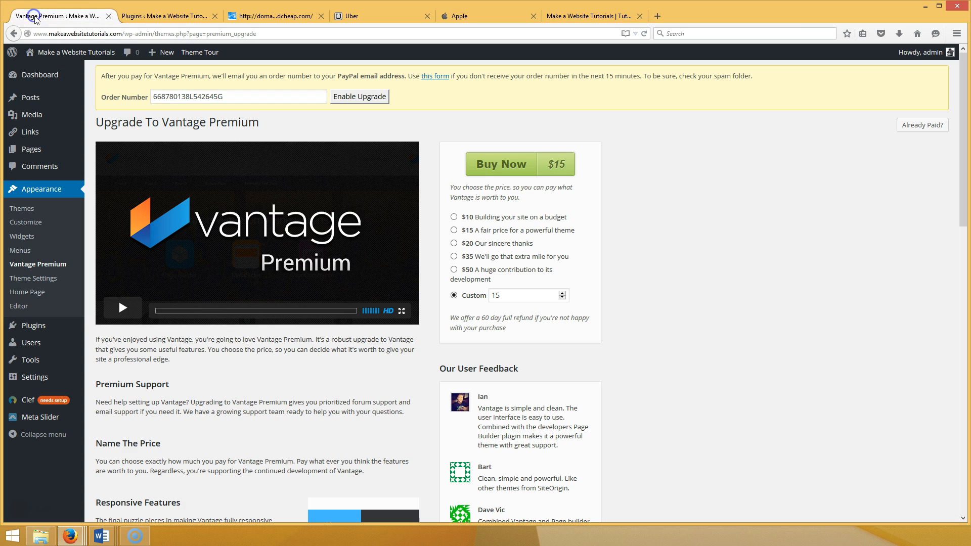
{"action": "left_click", "coordinate": [158, 15]}
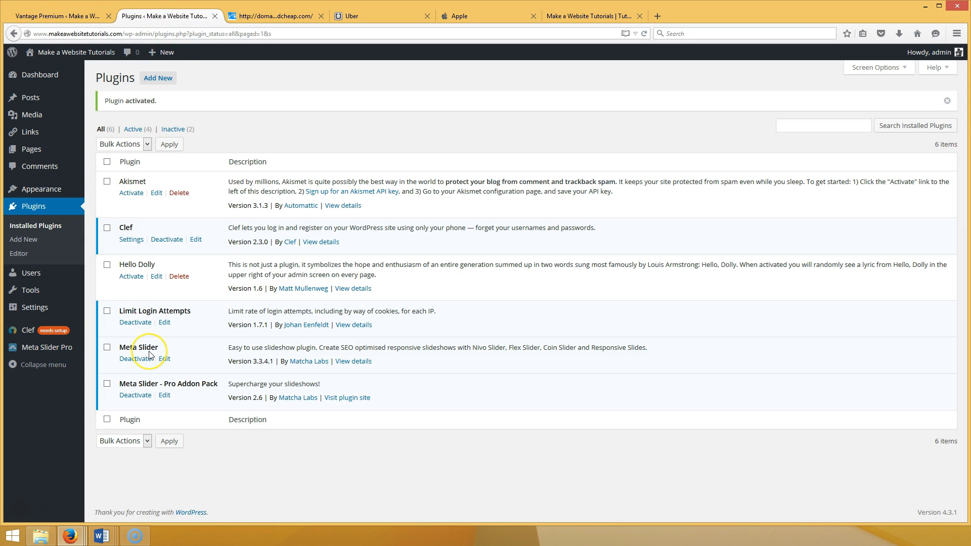
{"action": "left_click", "coordinate": [63, 15]}
{"action": "left_click", "coordinate": [109, 16]}
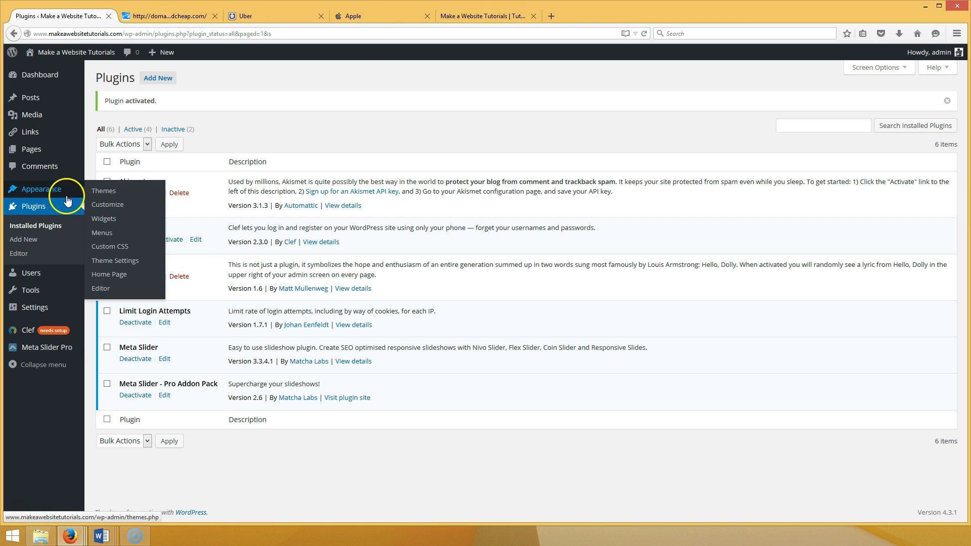
Compare the site's default front page with the slideshows on the Uber and Apple home pages.
{"action": "left_click", "coordinate": [483, 16]}
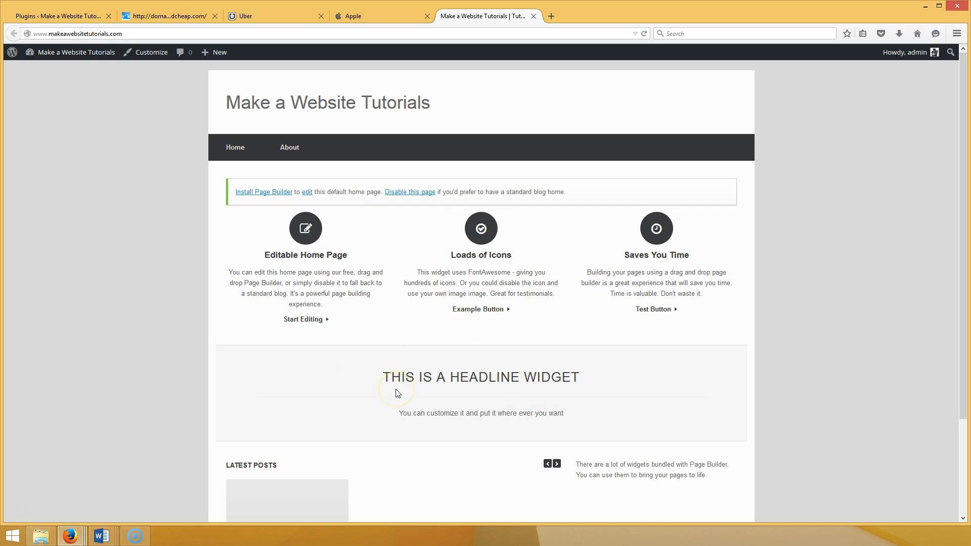
{"action": "left_click", "coordinate": [36, 19]}
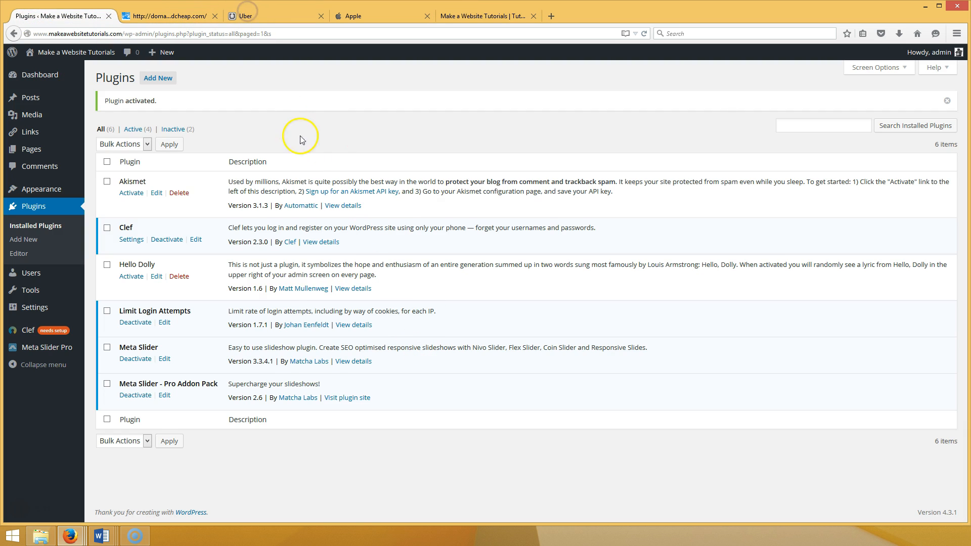
{"action": "left_click", "coordinate": [283, 19]}
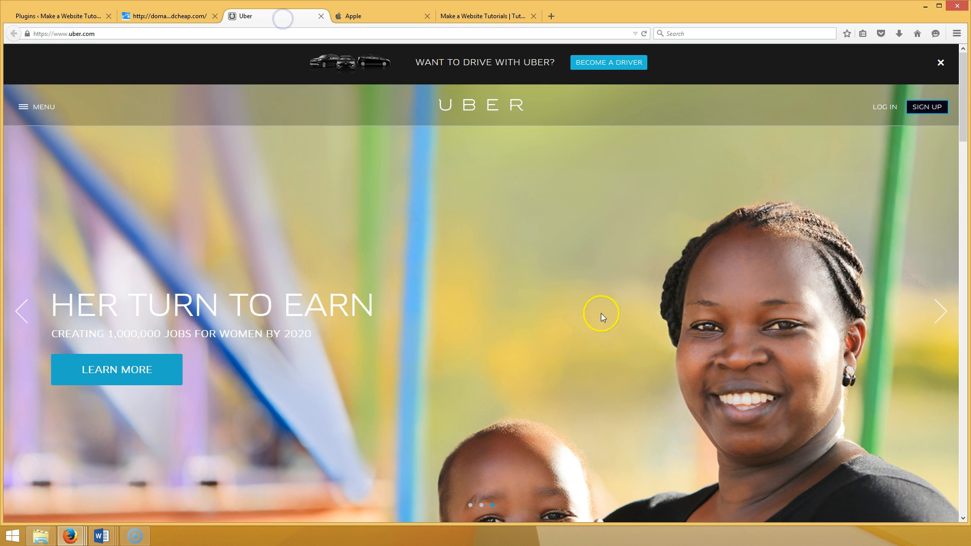
{"action": "left_click", "coordinate": [469, 504]}
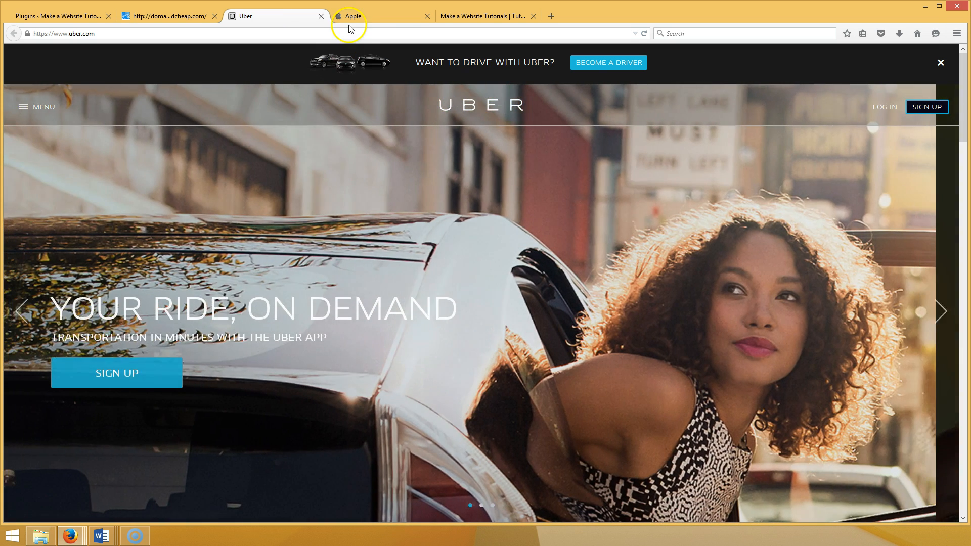
{"action": "left_click", "coordinate": [348, 15]}
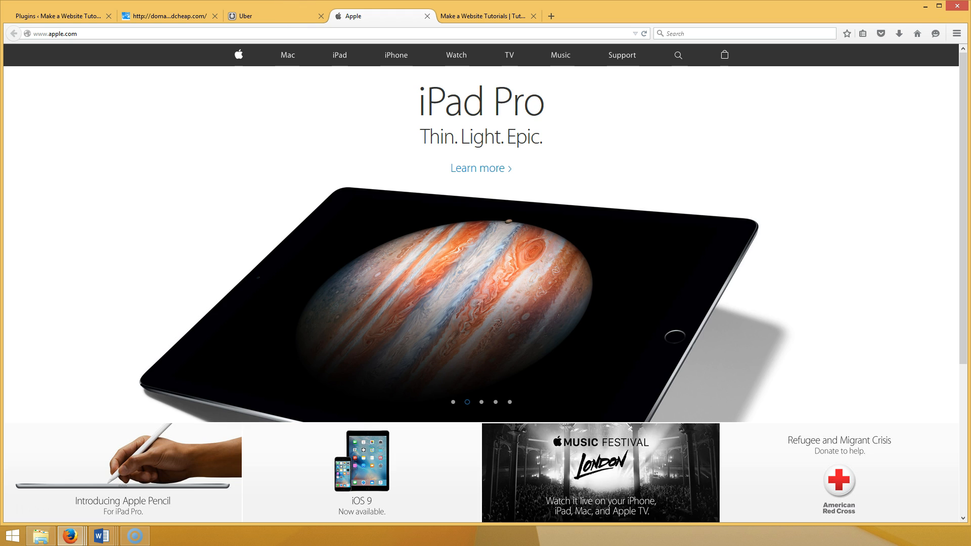
{"action": "left_click", "coordinate": [41, 16]}
{"action": "left_click", "coordinate": [469, 13]}
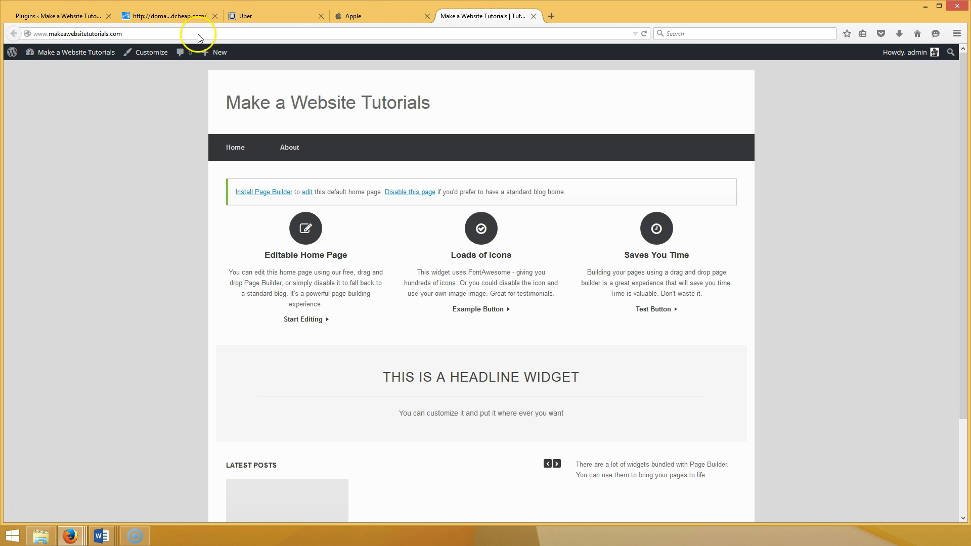
{"action": "left_click", "coordinate": [78, 17]}
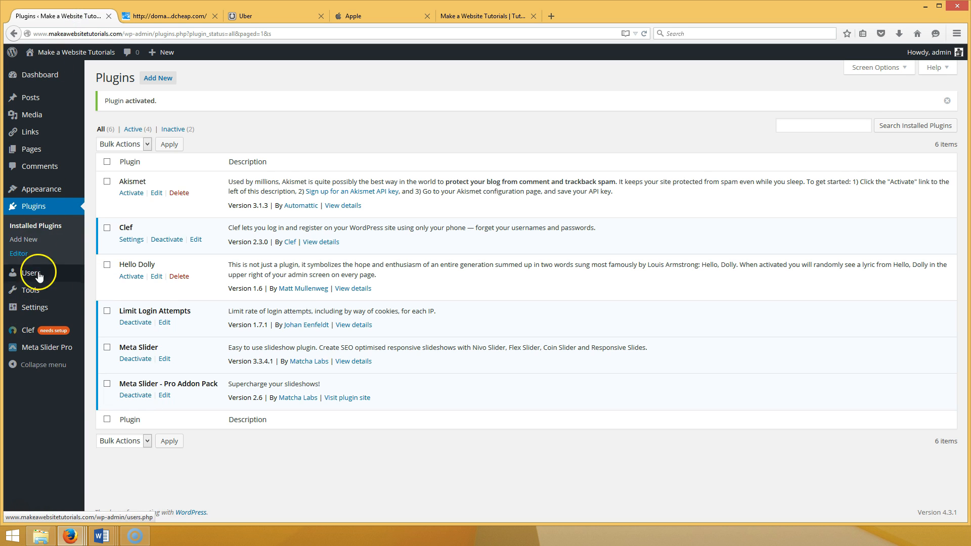
Open the Vantage Premium theme settings and review the Layout, Navigation and Home options.
{"action": "mouse_move", "coordinate": [48, 192]}
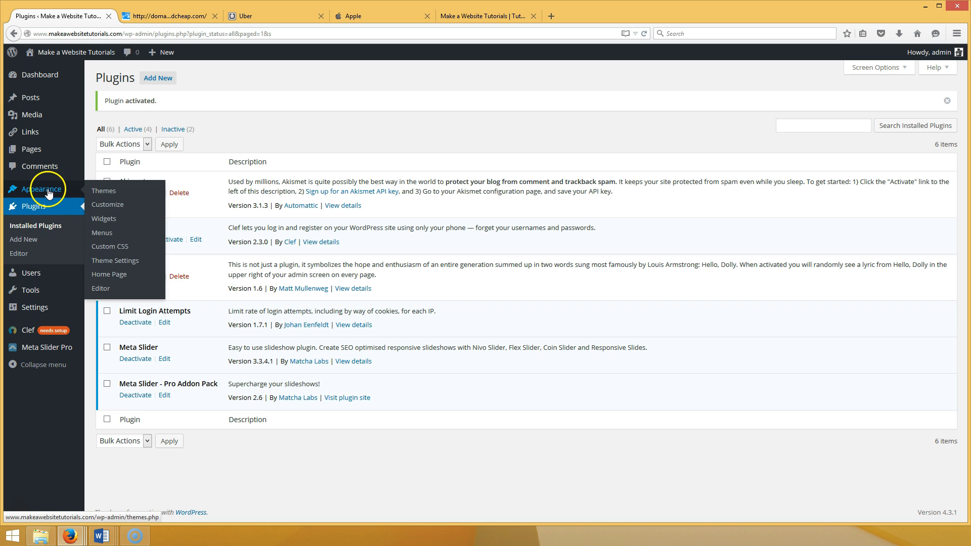
{"action": "left_click", "coordinate": [128, 263]}
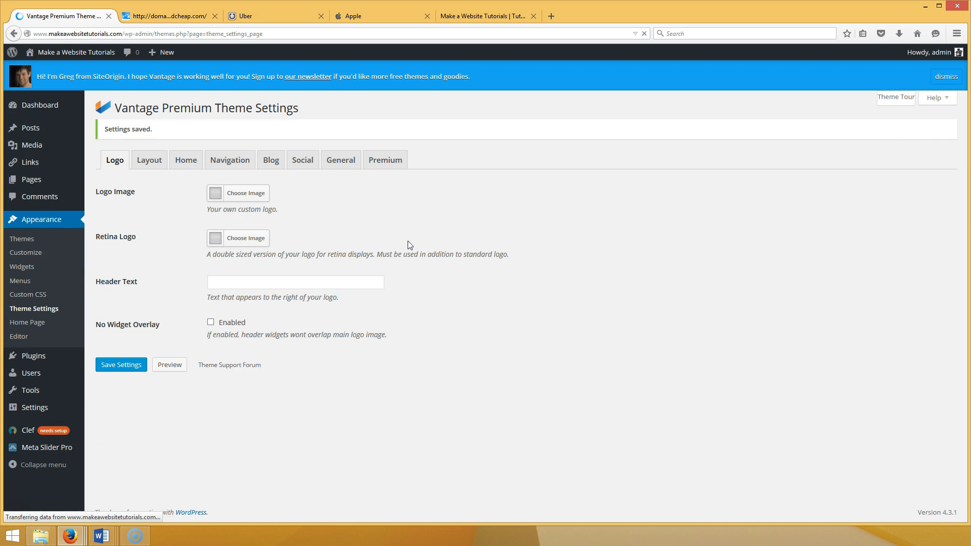
{"action": "left_click", "coordinate": [185, 159]}
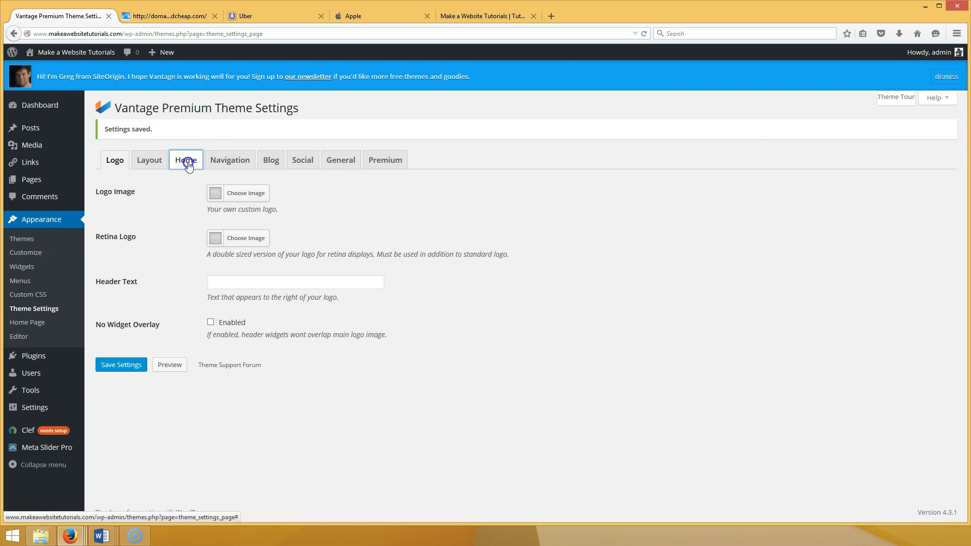
{"action": "left_click", "coordinate": [148, 160]}
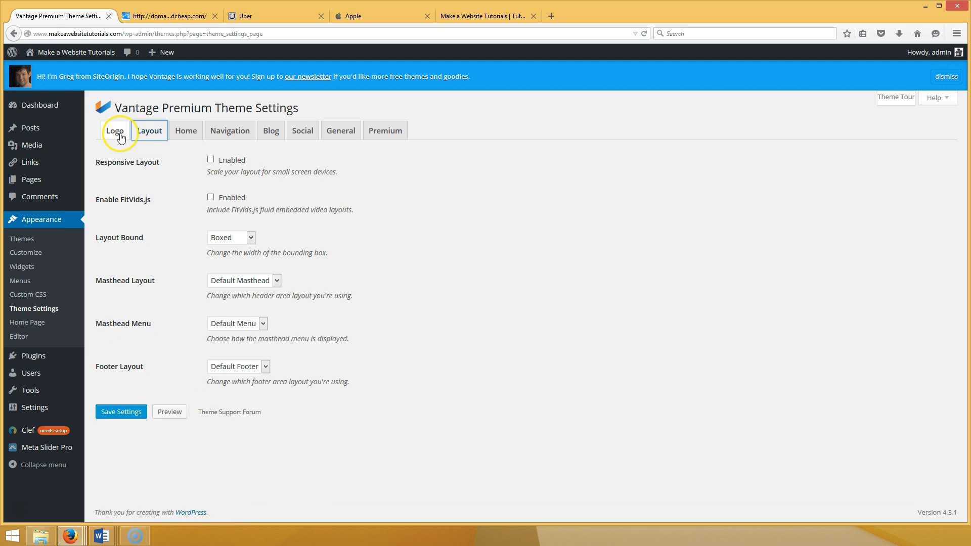
{"action": "left_click", "coordinate": [224, 134]}
{"action": "left_click", "coordinate": [186, 136]}
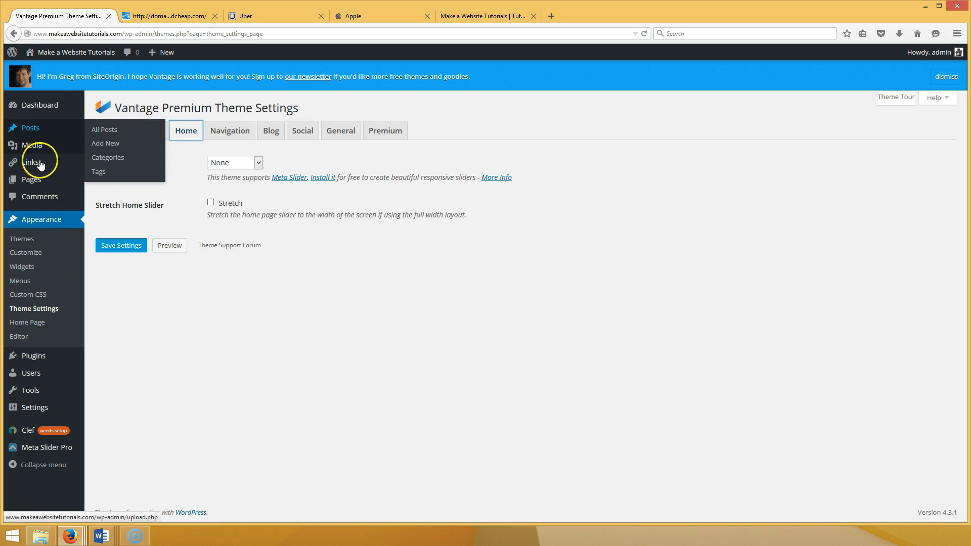
Install the Page Builder plugin from the theme's custom home page screen and activate it.
{"action": "left_click", "coordinate": [36, 323]}
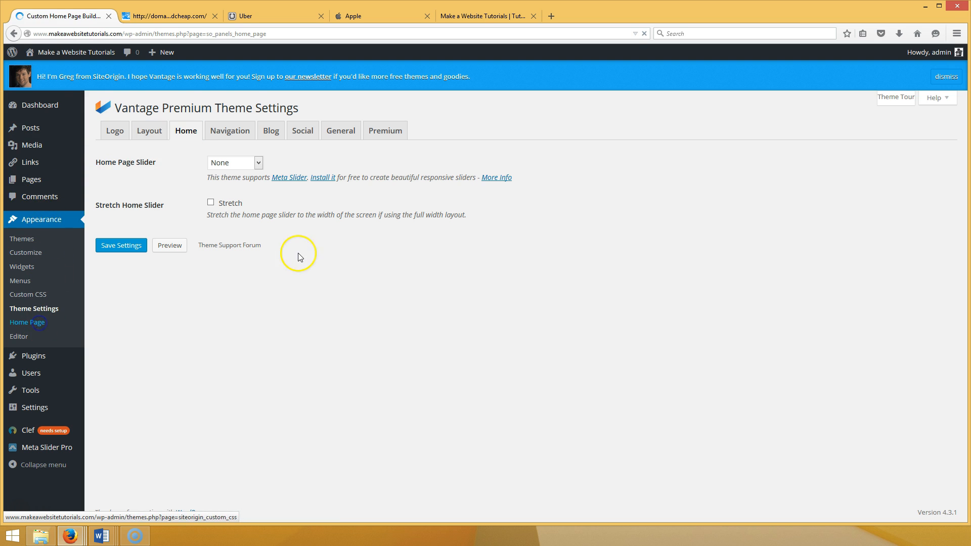
{"action": "left_click", "coordinate": [267, 169]}
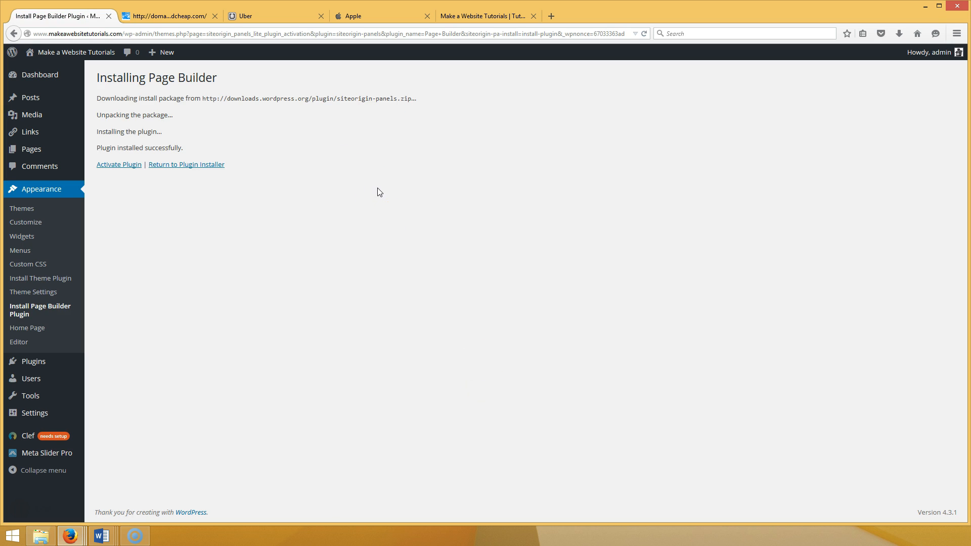
{"action": "left_click", "coordinate": [113, 164]}
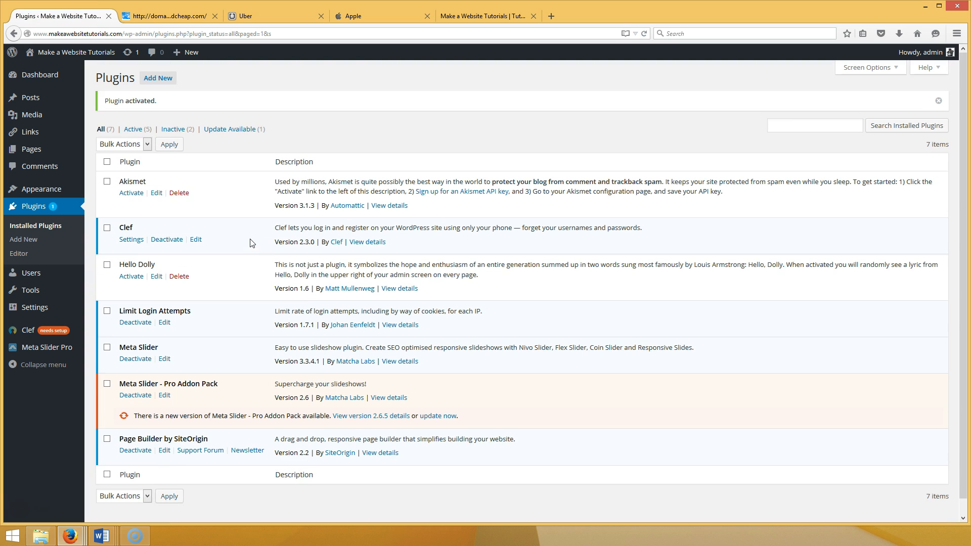
Update the Meta Slider - Pro Addon Pack plugin and create a first slideshow in Meta Slider Pro.
{"action": "left_click", "coordinate": [437, 416]}
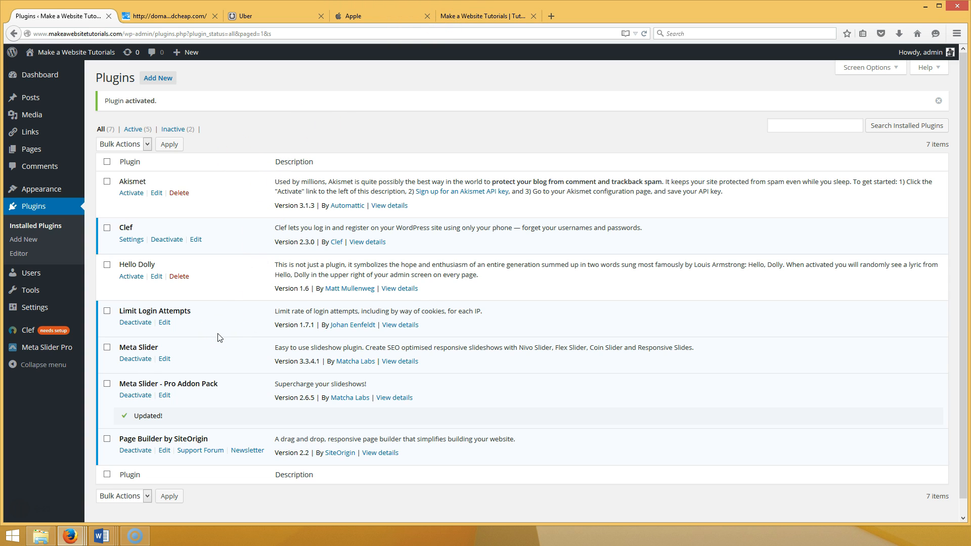
{"action": "left_click", "coordinate": [50, 354]}
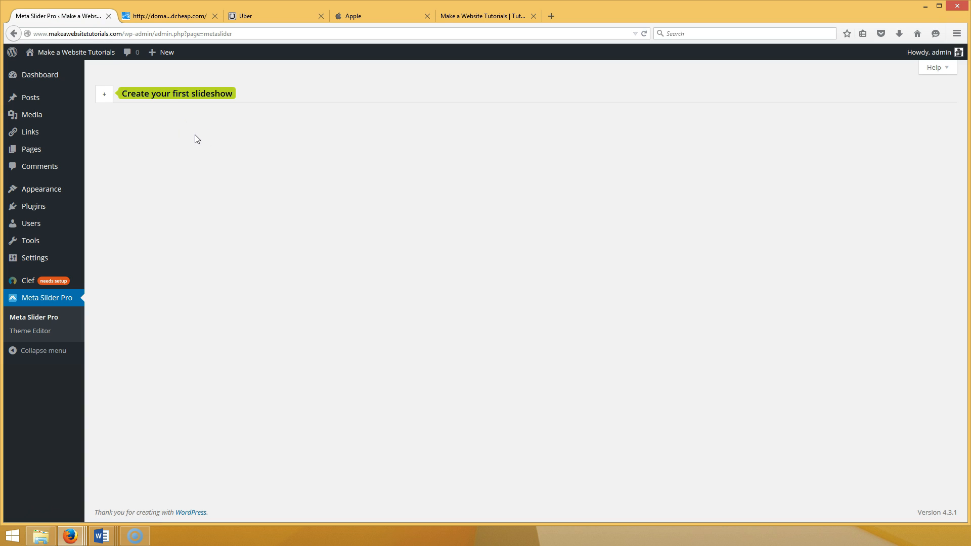
{"action": "left_click", "coordinate": [104, 94]}
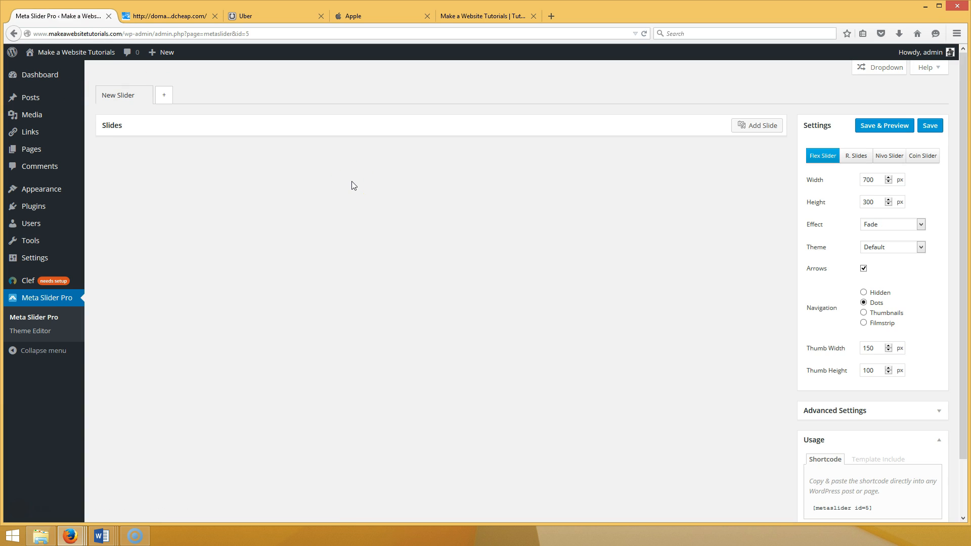
Rename the new slideshow to "cool sliders".
{"action": "left_click_drag", "start_coordinate": [137, 96], "coordinate": [100, 98]}
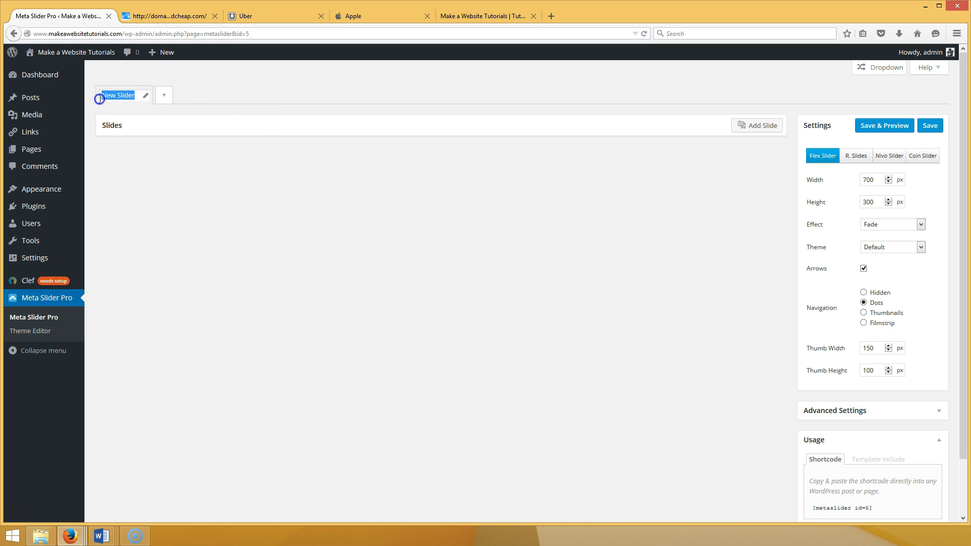
{"action": "type", "text": "ciik"}
{"action": "key", "text": "BackSpace"}
{"action": "key", "text": "BackSpace"}
{"action": "key", "text": "BackSpace"}
{"action": "type", "text": "ool sliders"}
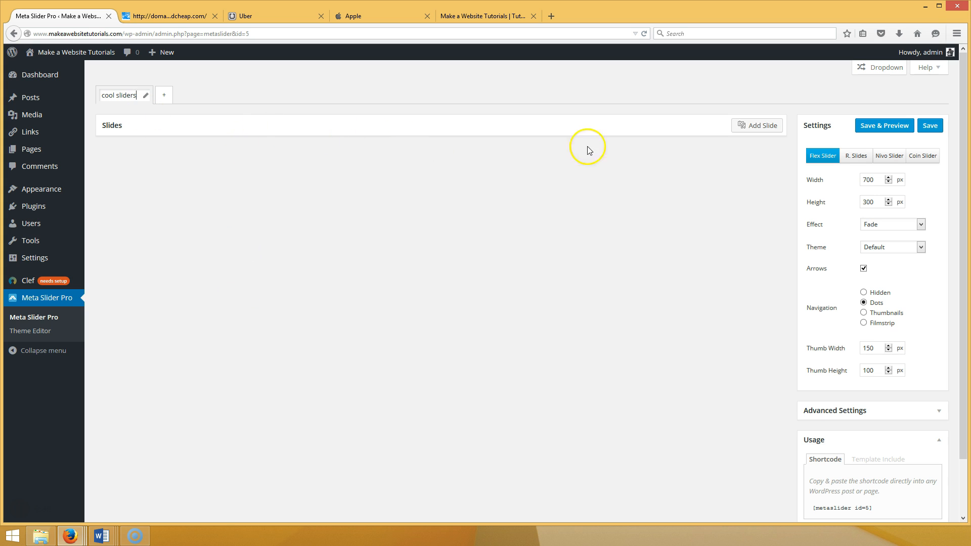
Upload the guitar, hiphop and make-your-own-website images from the Make a Webstie Tutorial folder and add make-your-own-website to the slider as a layer slide.
{"action": "left_click", "coordinate": [770, 135]}
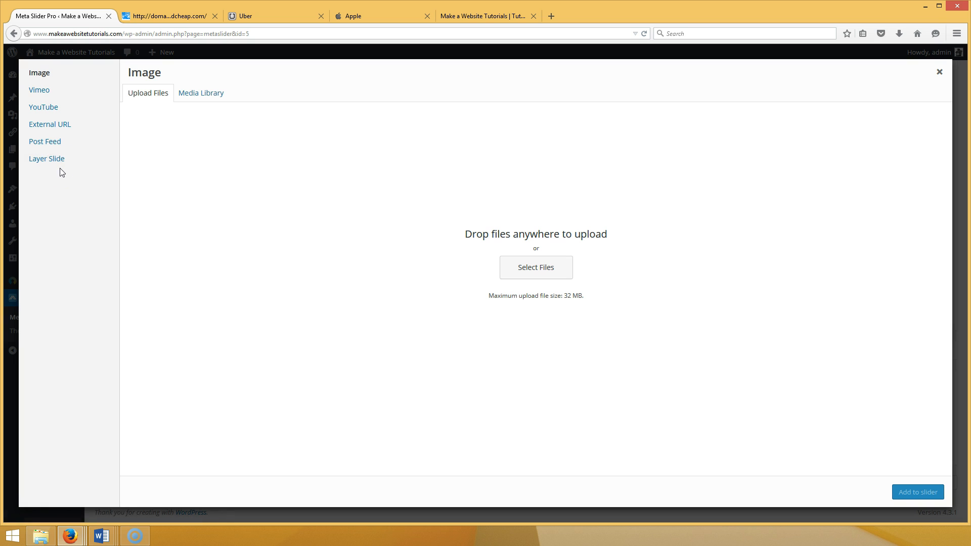
{"action": "left_click", "coordinate": [59, 162]}
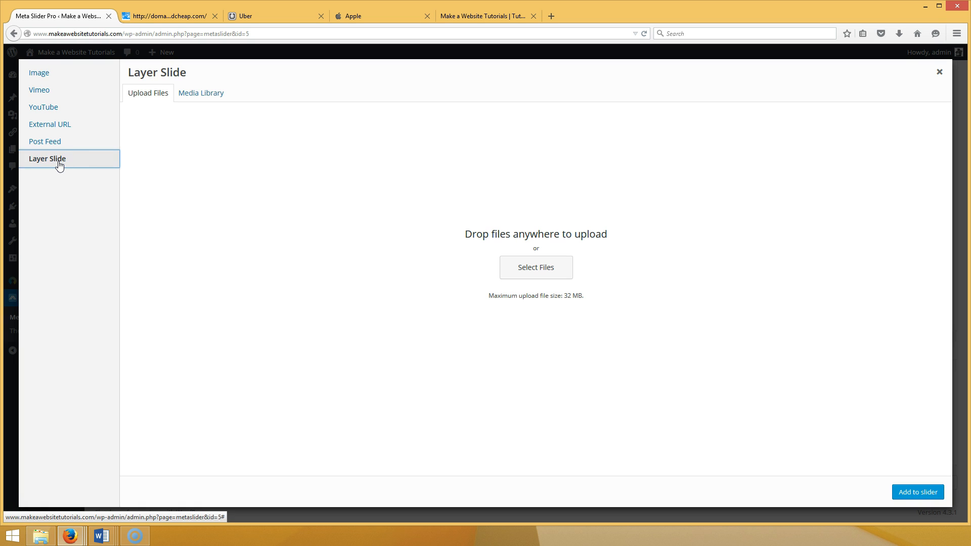
{"action": "left_click", "coordinate": [529, 273]}
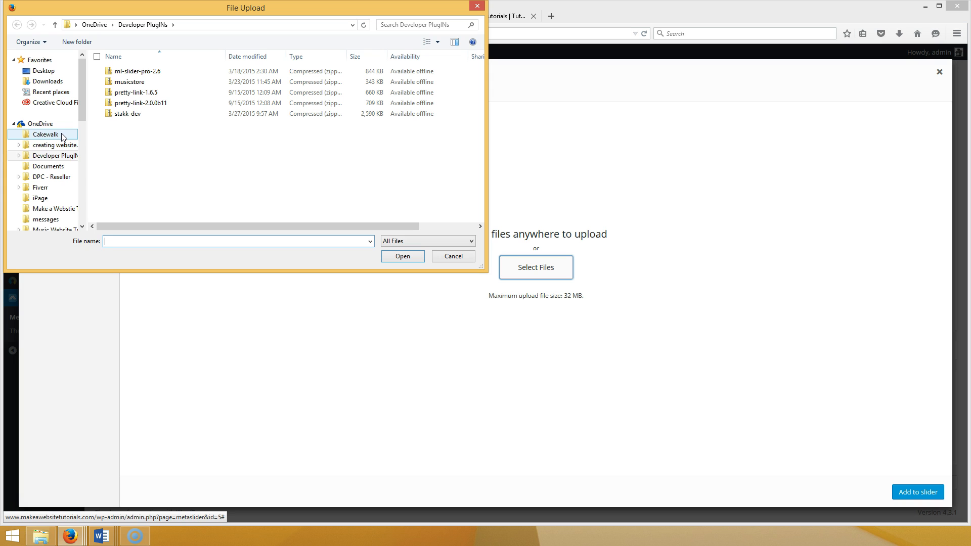
{"action": "left_click_drag", "start_coordinate": [83, 115], "coordinate": [84, 153]}
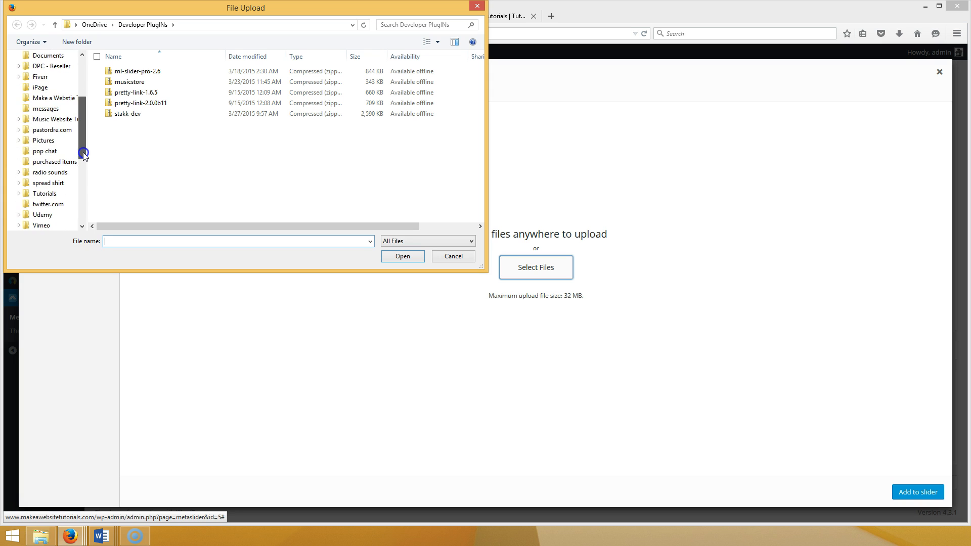
{"action": "left_click", "coordinate": [69, 98]}
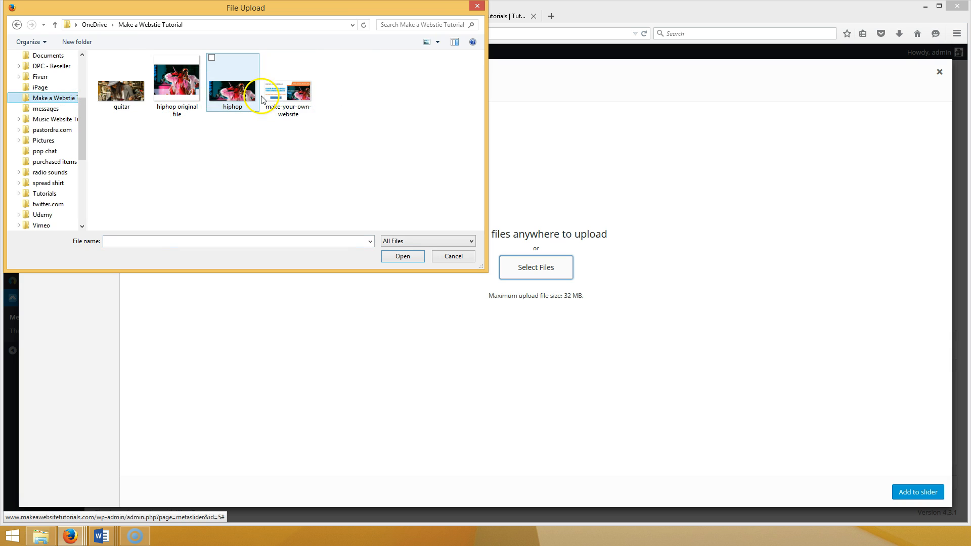
{"action": "left_click", "coordinate": [223, 94]}
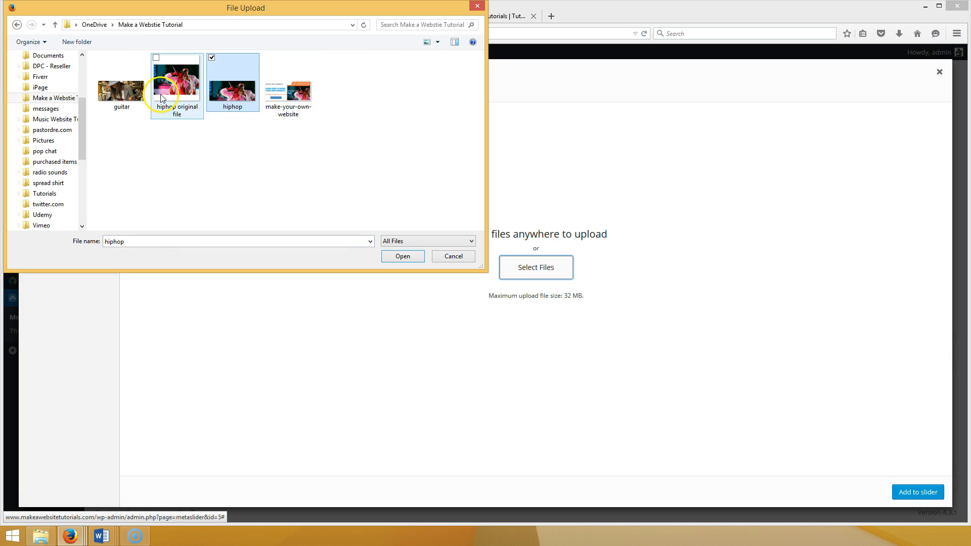
{"action": "left_click", "coordinate": [121, 98], "text": "ctrl"}
{"action": "left_click", "coordinate": [305, 96], "text": "ctrl"}
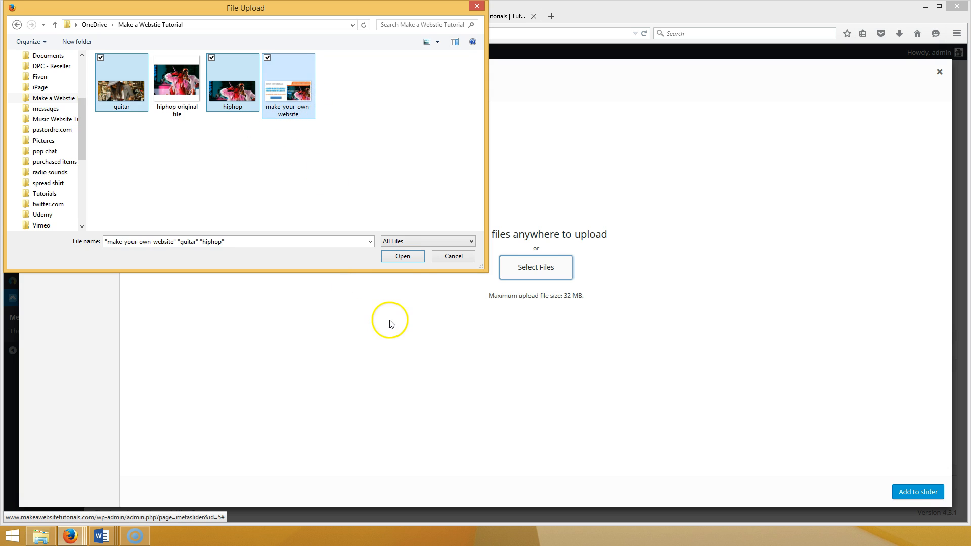
{"action": "left_click", "coordinate": [402, 257]}
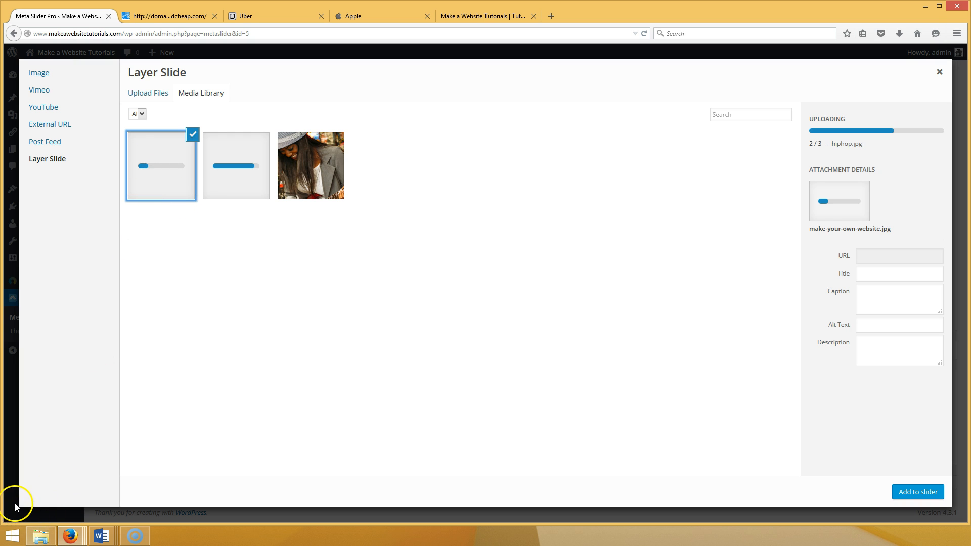
{"action": "left_click", "coordinate": [932, 498]}
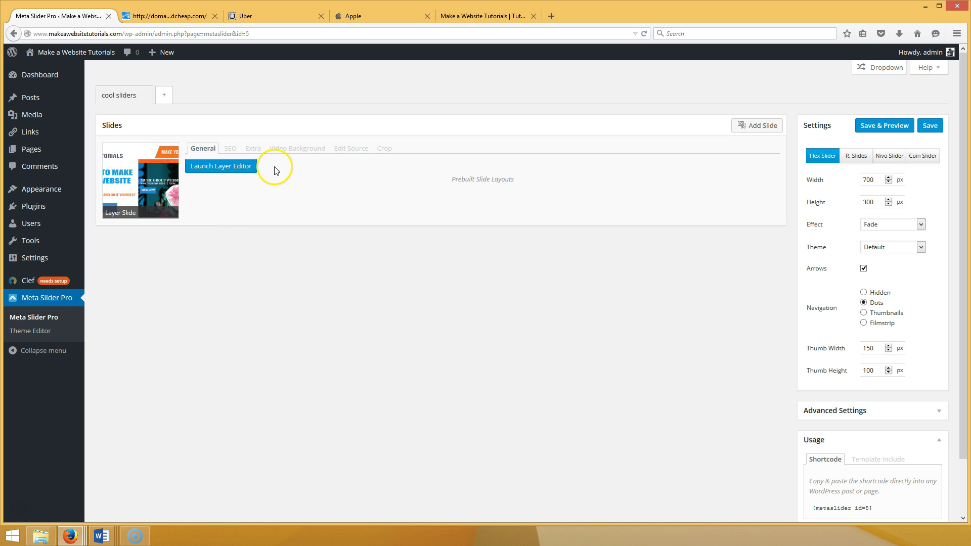
Inspect the make-your-own-website slide in the layer editor and close the editor.
{"action": "left_click", "coordinate": [227, 174]}
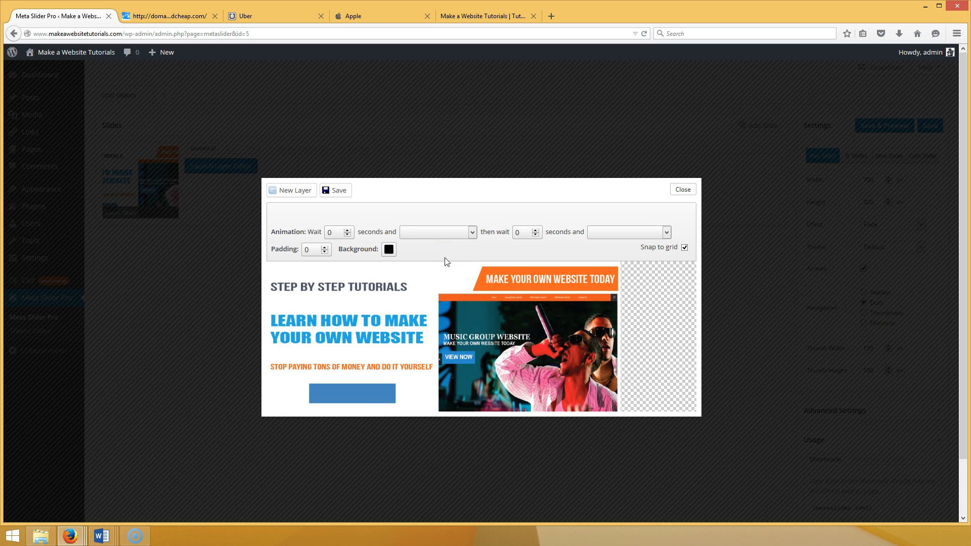
{"action": "left_click", "coordinate": [682, 190]}
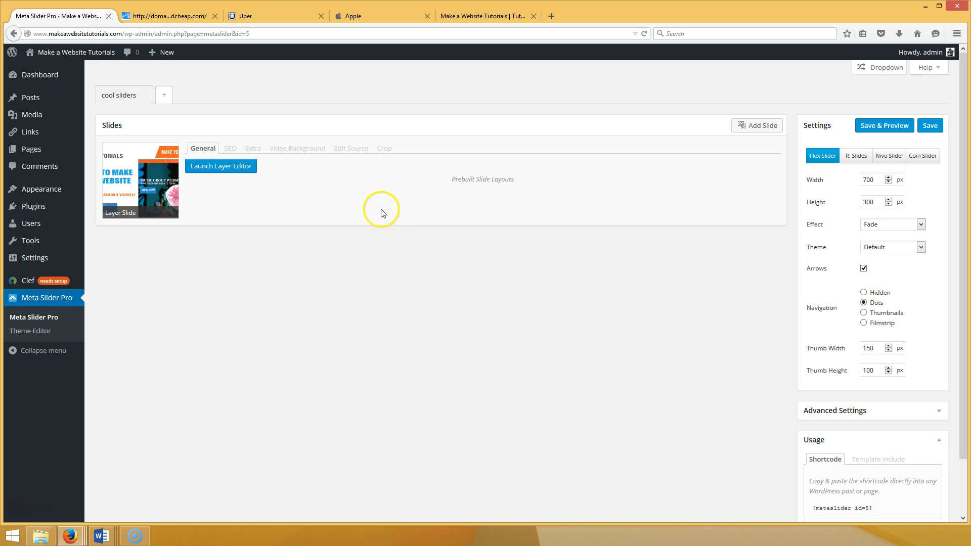
{"action": "left_click", "coordinate": [749, 129]}
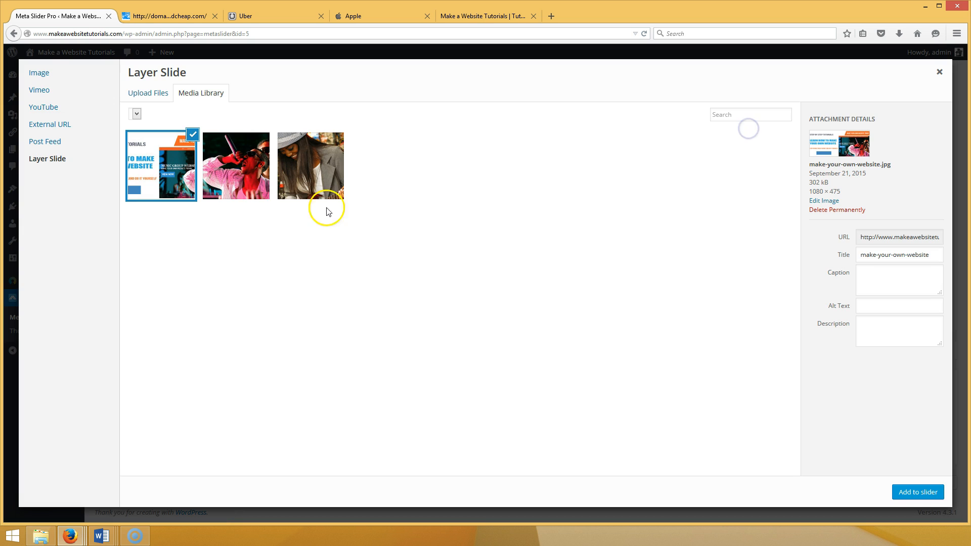
{"action": "left_click", "coordinate": [156, 176]}
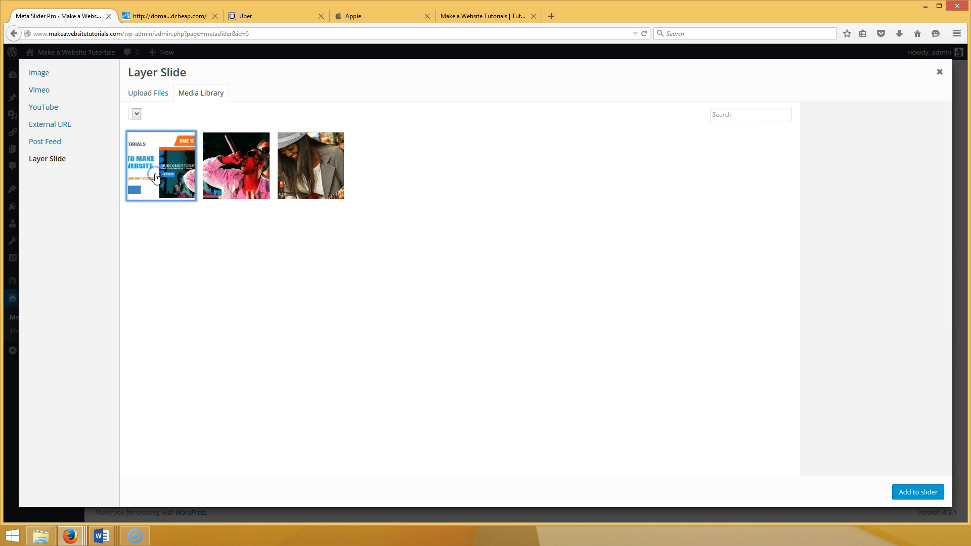
{"action": "left_click", "coordinate": [933, 494]}
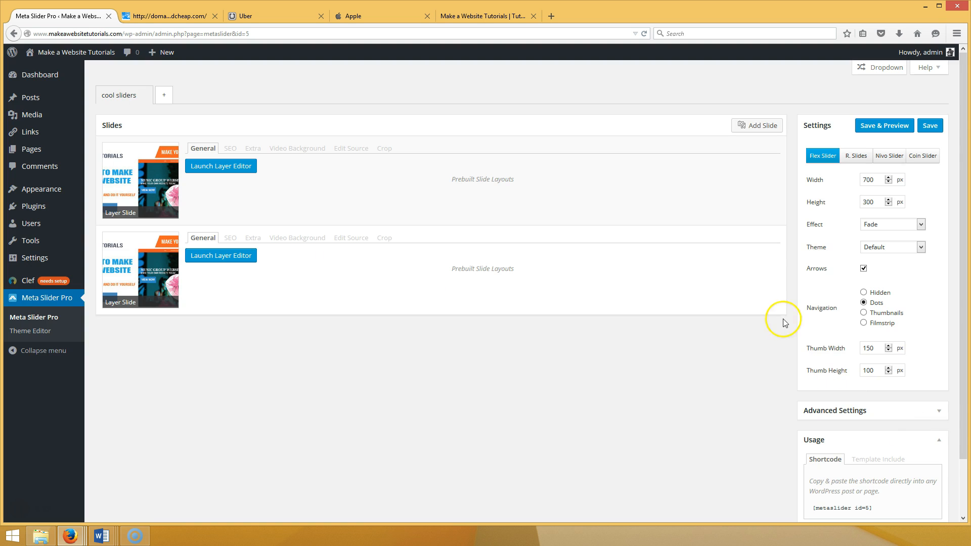
{"action": "left_click", "coordinate": [107, 239]}
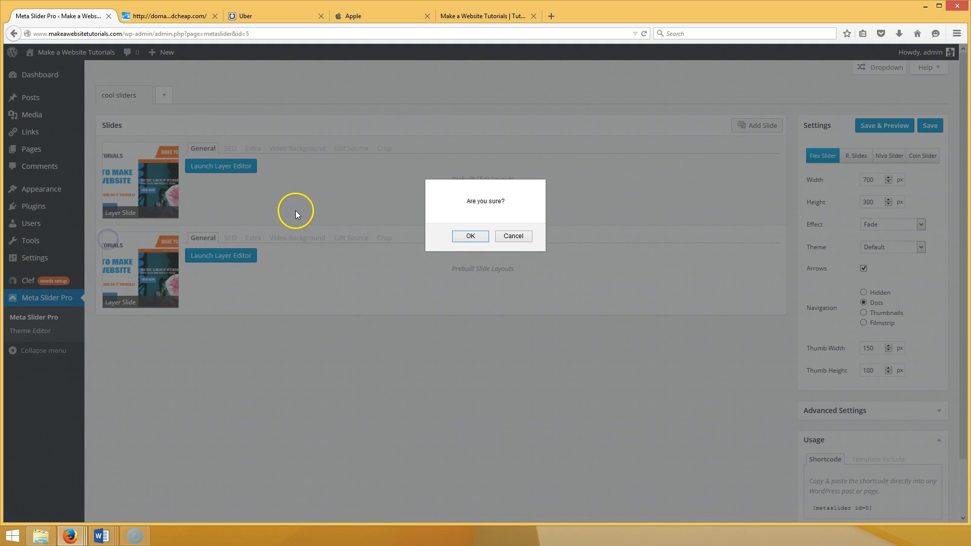
{"action": "left_click", "coordinate": [455, 235]}
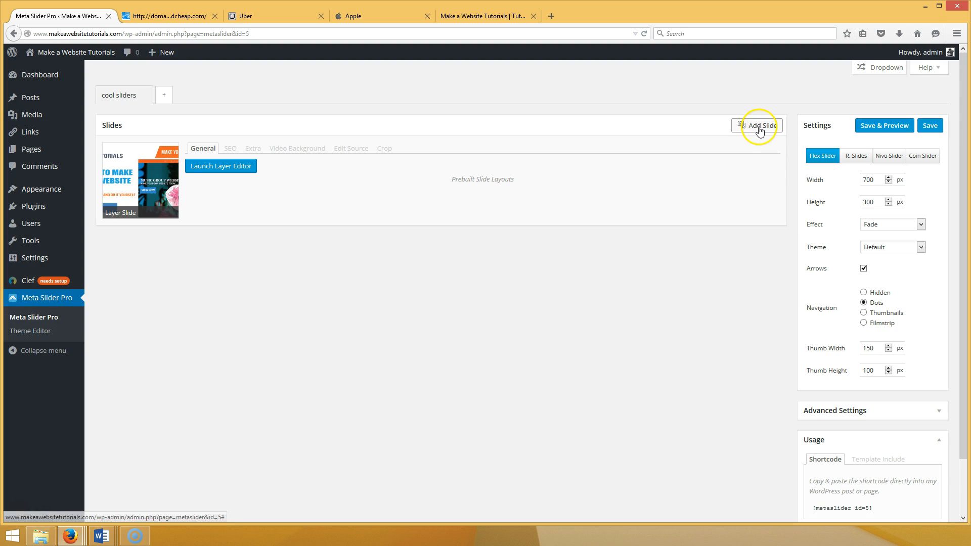
Add the hiphop and guitar images from the media library to the slideshow as two more layer slides.
{"action": "left_click", "coordinate": [764, 138]}
{"action": "left_click", "coordinate": [263, 178]}
{"action": "left_click", "coordinate": [917, 492]}
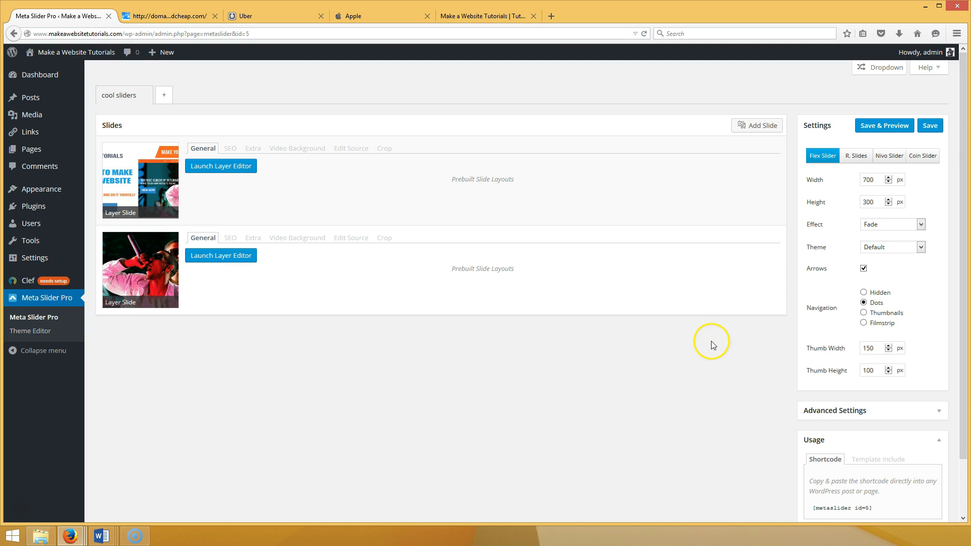
{"action": "left_click", "coordinate": [763, 130]}
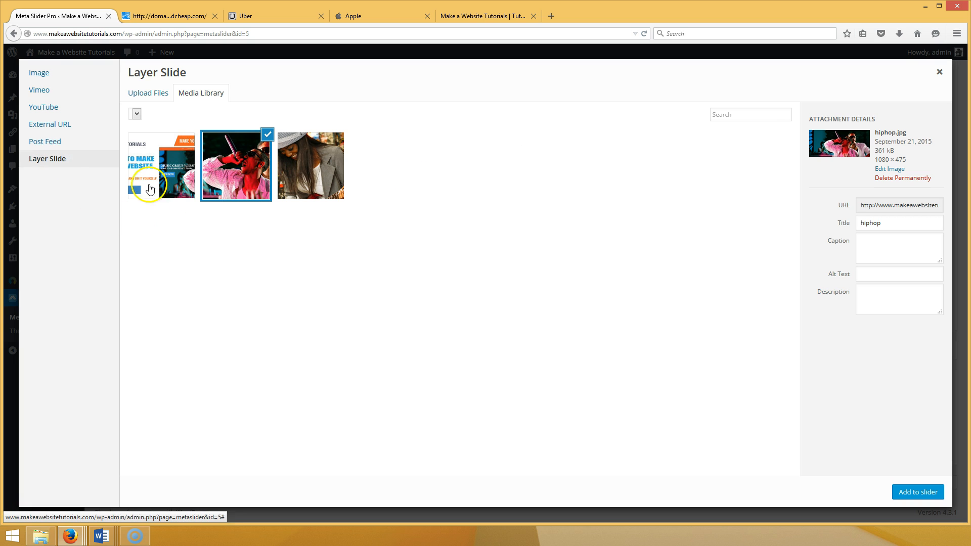
{"action": "left_click", "coordinate": [334, 172]}
{"action": "left_click", "coordinate": [903, 492]}
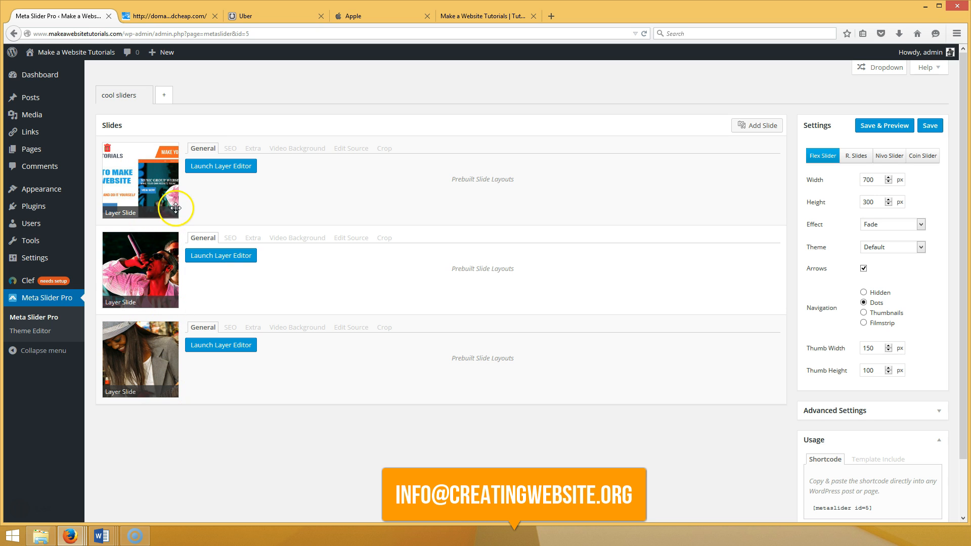
Check how the first slide's image fits the slide area in the layer editor, leaving it unedited.
{"action": "left_click", "coordinate": [210, 174]}
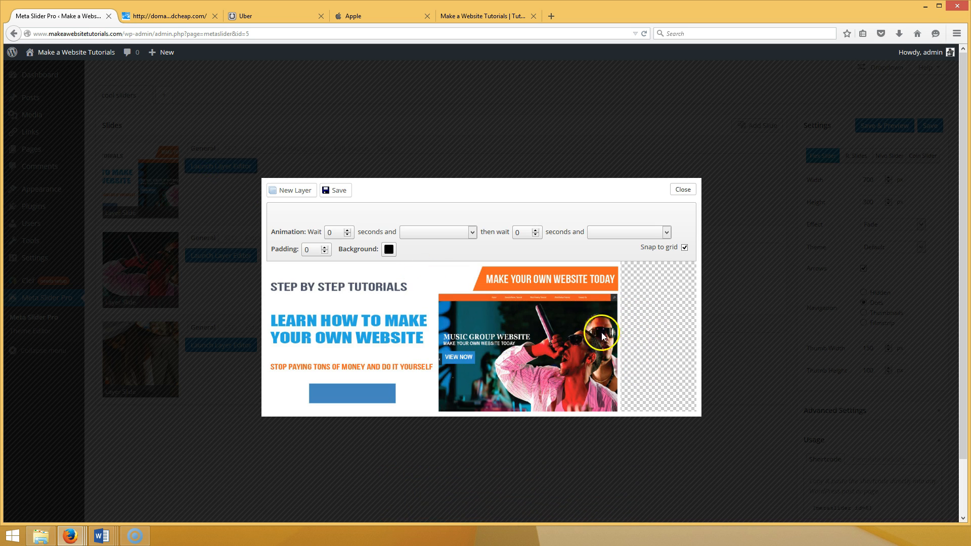
{"action": "left_click", "coordinate": [683, 189]}
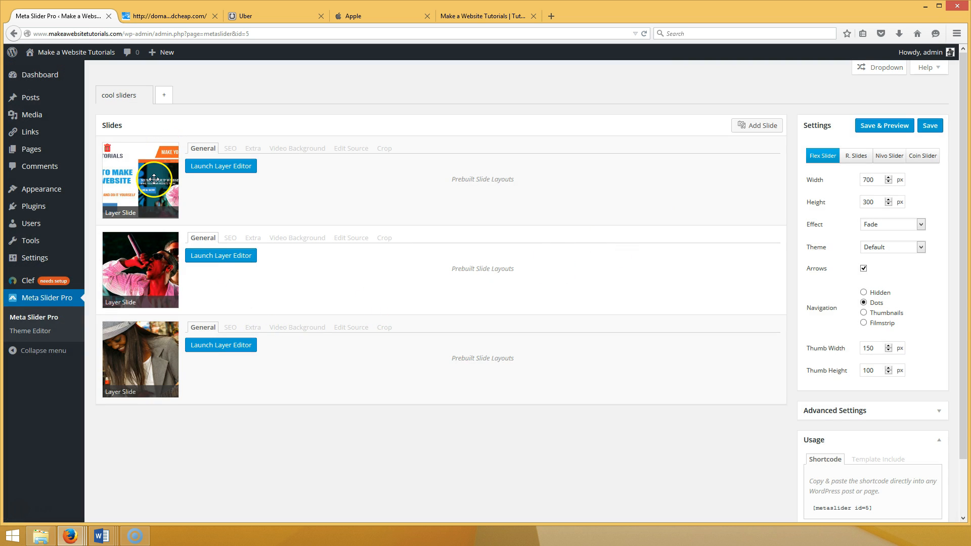
Look up the hiphop image's pixel dimensions in its file properties in File Explorer's Make a Webstie Tutorial folder.
{"action": "left_click", "coordinate": [44, 537]}
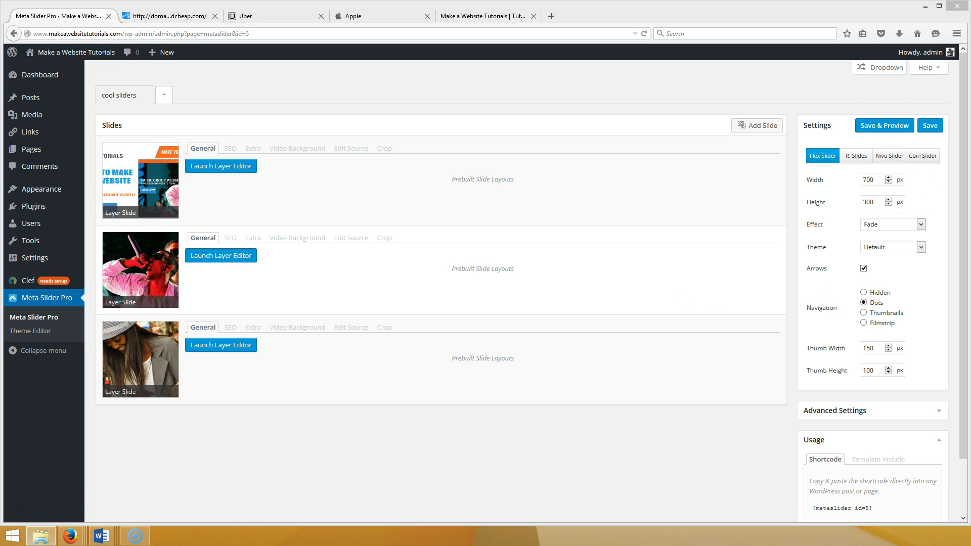
{"action": "left_click_drag", "start_coordinate": [970, 31], "coordinate": [344, 89]}
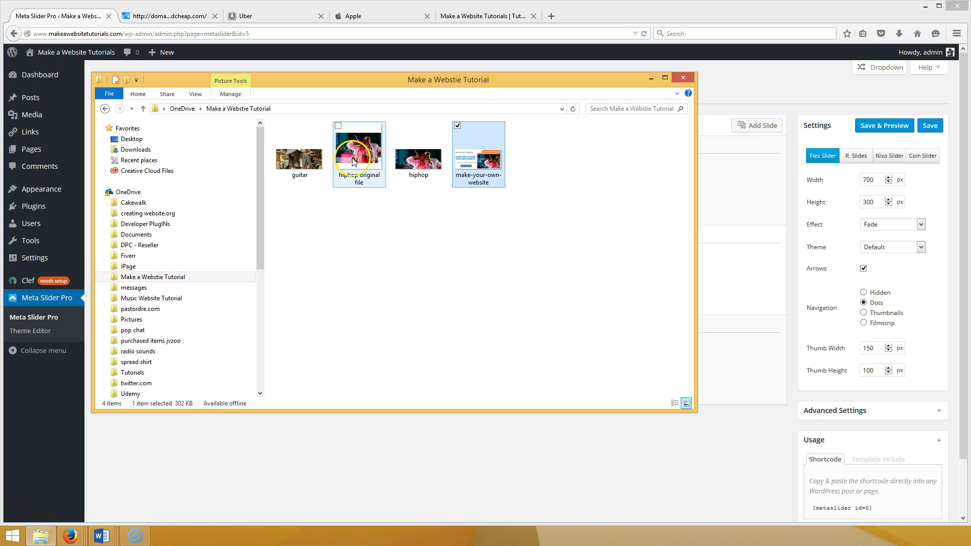
{"action": "left_click", "coordinate": [419, 157]}
{"action": "right_click", "coordinate": [420, 154]}
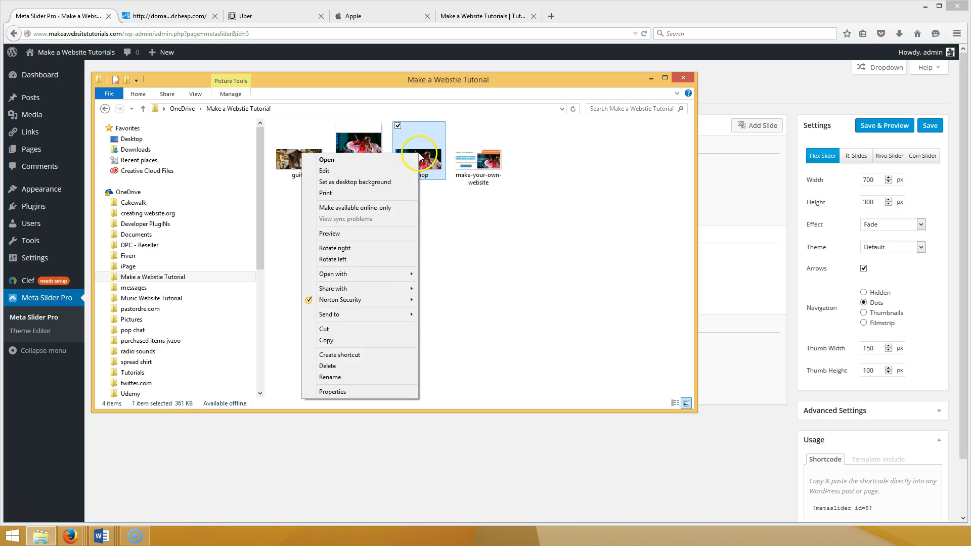
{"action": "left_click", "coordinate": [387, 393]}
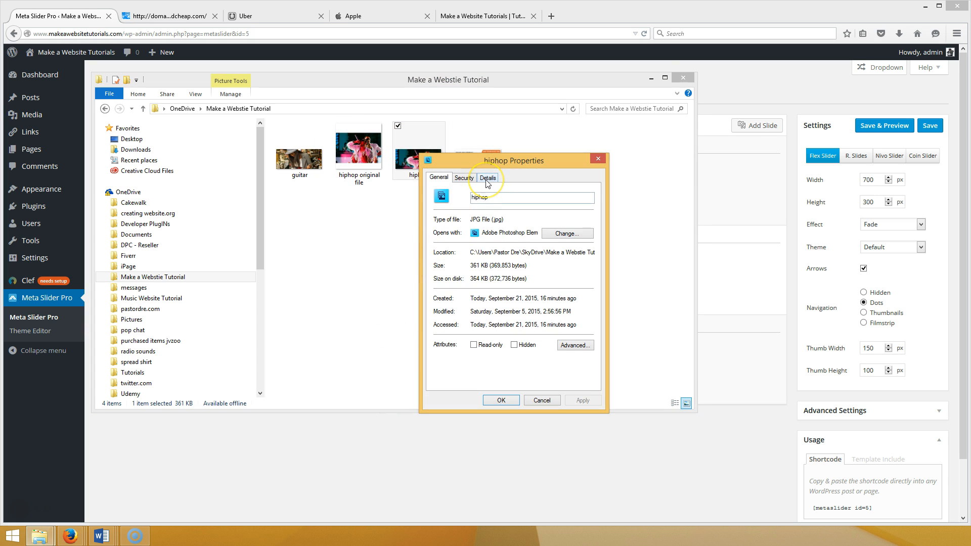
{"action": "left_click", "coordinate": [596, 159]}
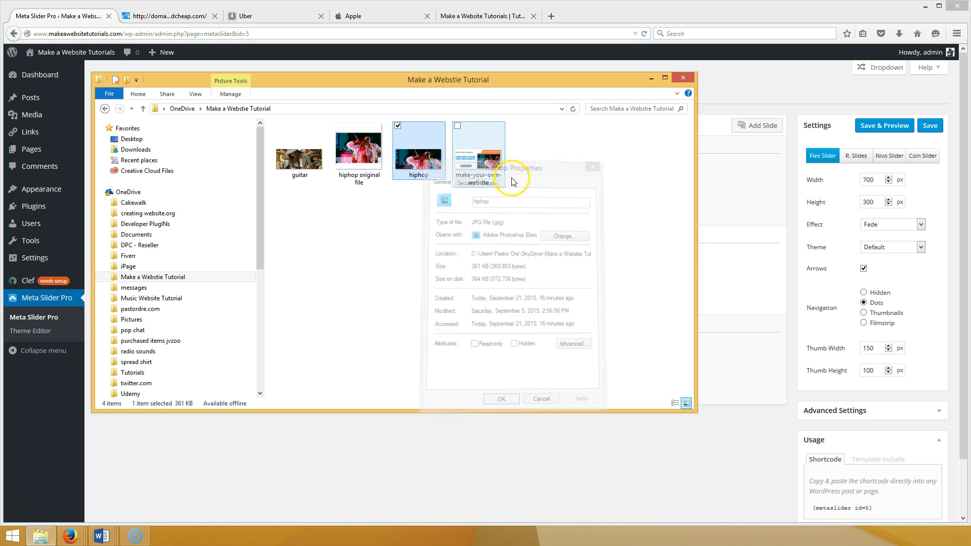
{"action": "right_click", "coordinate": [415, 171]}
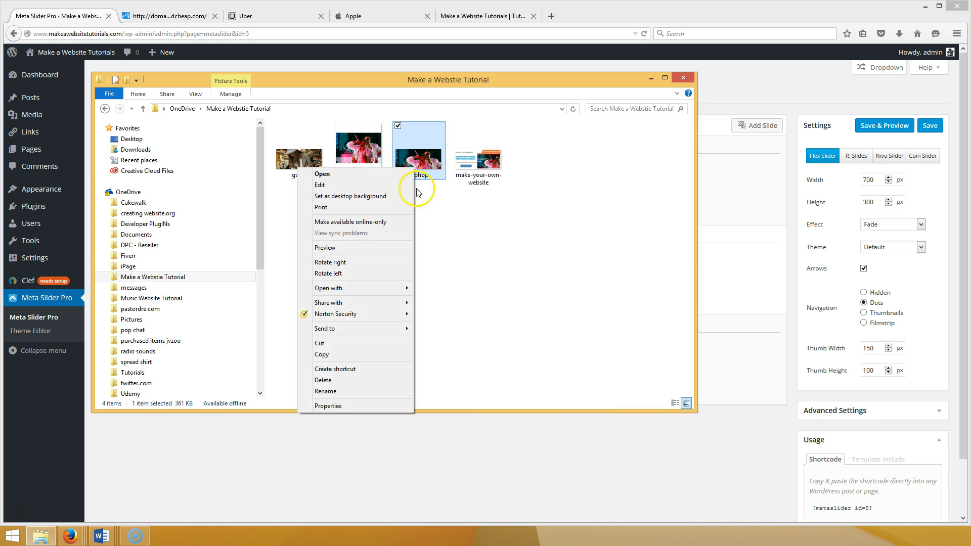
{"action": "left_click", "coordinate": [379, 407]}
{"action": "left_click", "coordinate": [491, 193]}
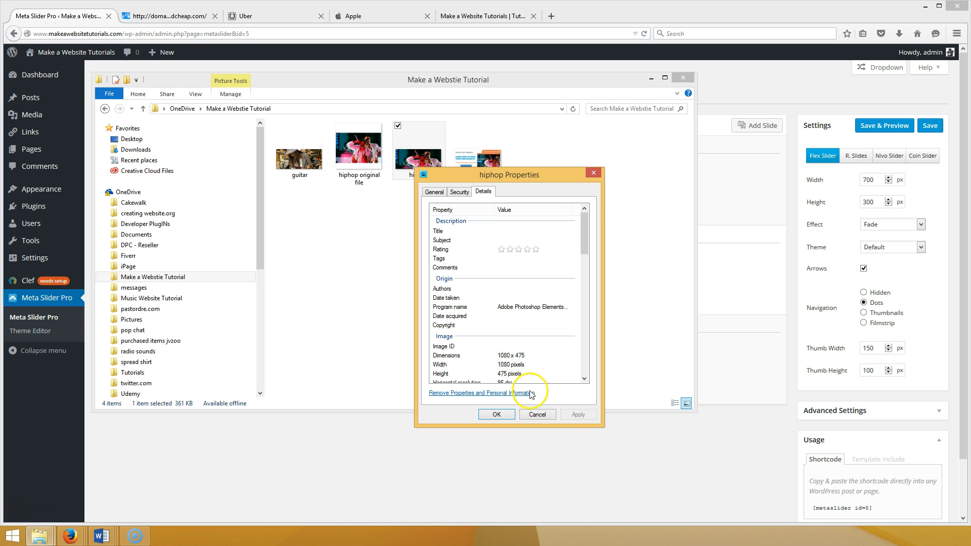
{"action": "left_click", "coordinate": [537, 414]}
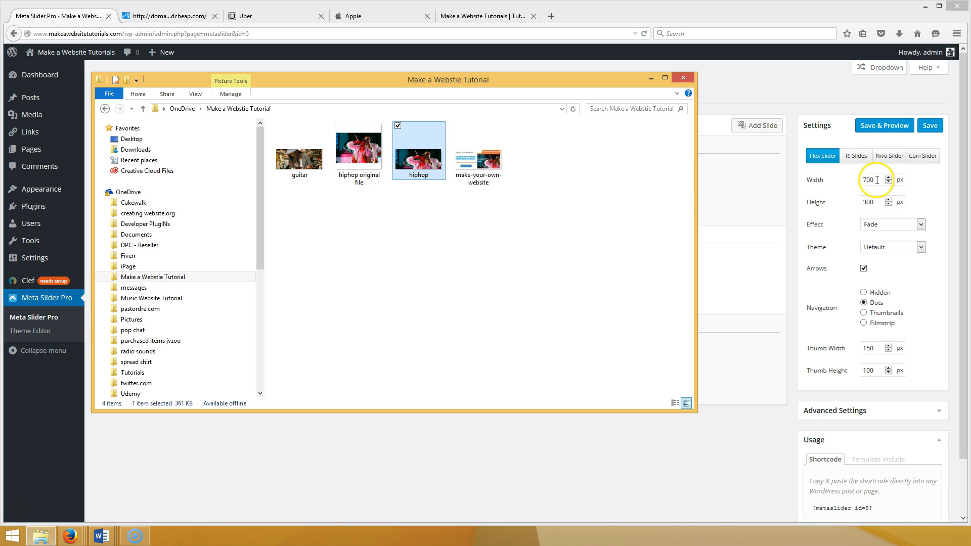
{"action": "right_click", "coordinate": [420, 163]}
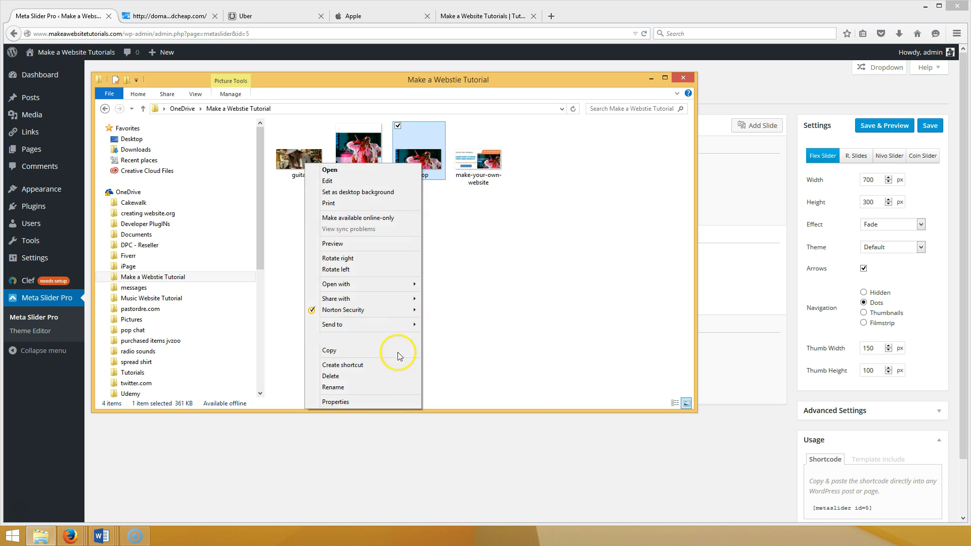
{"action": "left_click", "coordinate": [386, 403]}
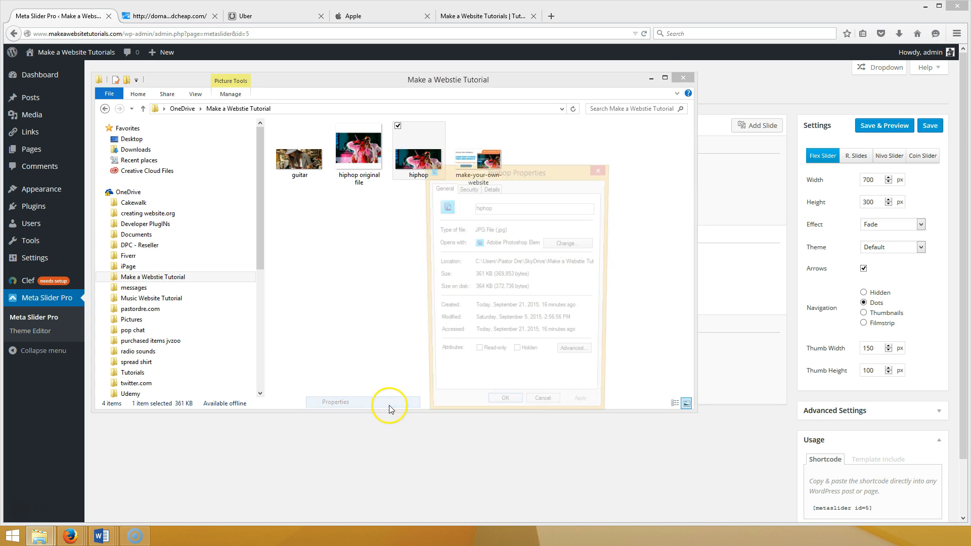
{"action": "left_click", "coordinate": [490, 188]}
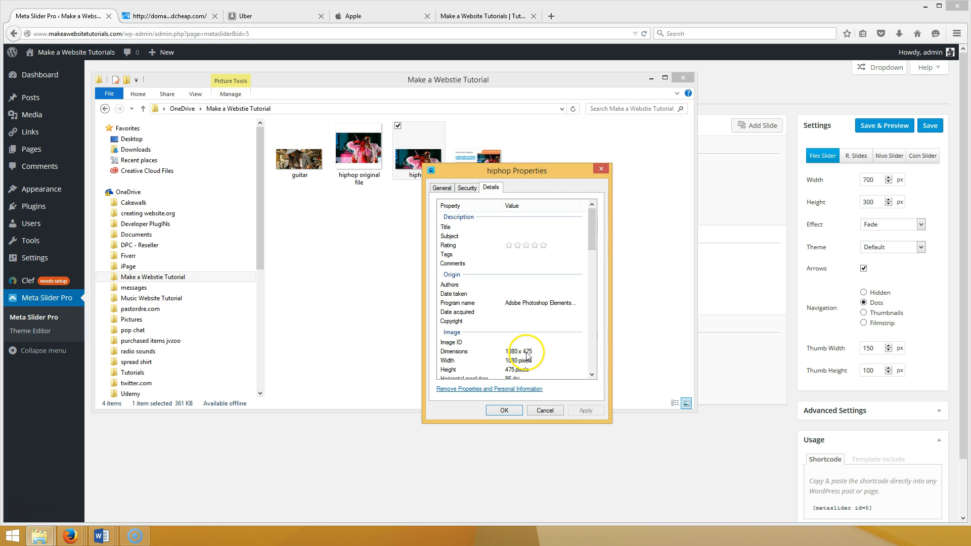
{"action": "left_click", "coordinate": [545, 410]}
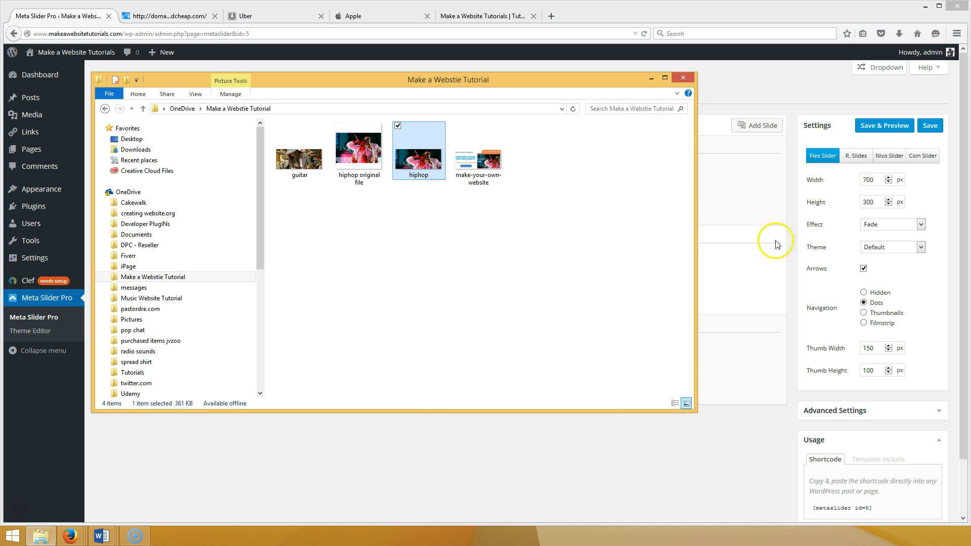
Back in Firefox, set the slideshow's width to 1080 px and height to 475 px, and save it.
{"action": "left_click", "coordinate": [859, 195]}
{"action": "left_click", "coordinate": [885, 176]}
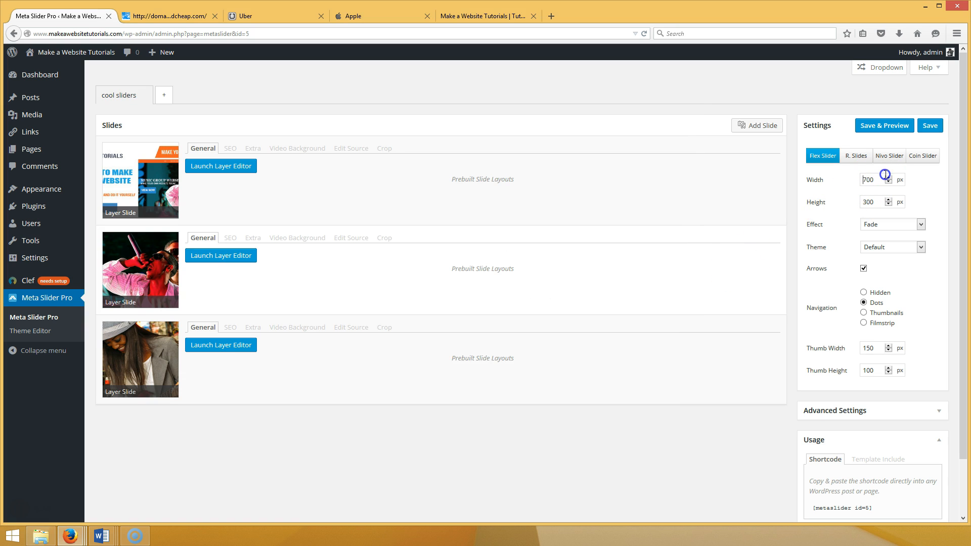
{"action": "type", "text": "1080"}
{"action": "left_click", "coordinate": [871, 202]}
{"action": "left_click_drag", "start_coordinate": [848, 204], "coordinate": [842, 206]}
{"action": "type", "text": "475"}
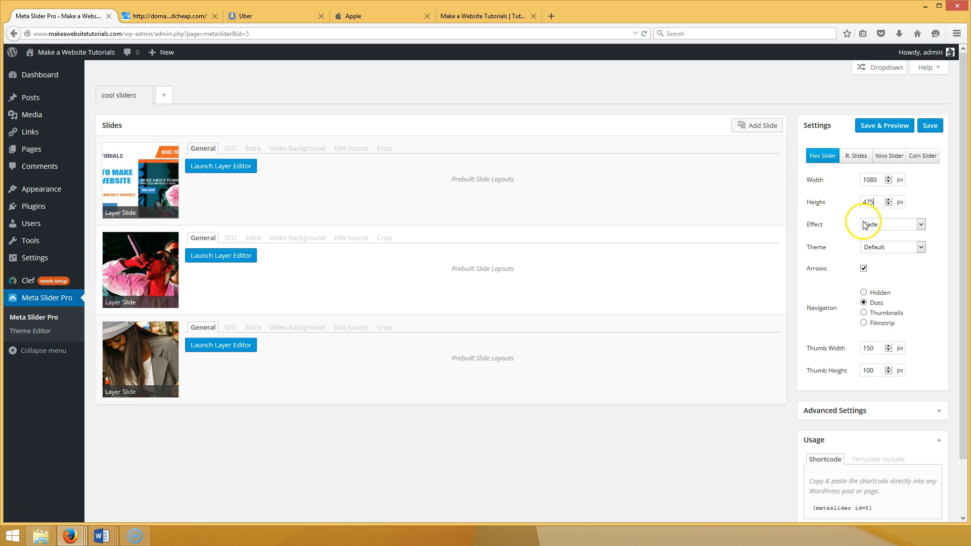
{"action": "left_click", "coordinate": [929, 126]}
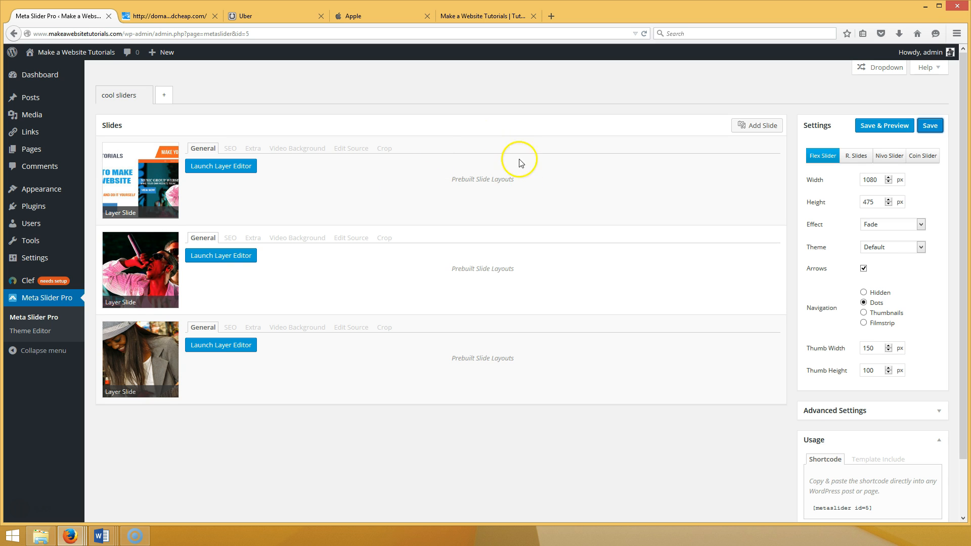
Check the hiphop and guitar slides' fit in the layer editor, saving the slideshow and the guitar slide.
{"action": "left_click", "coordinate": [225, 256]}
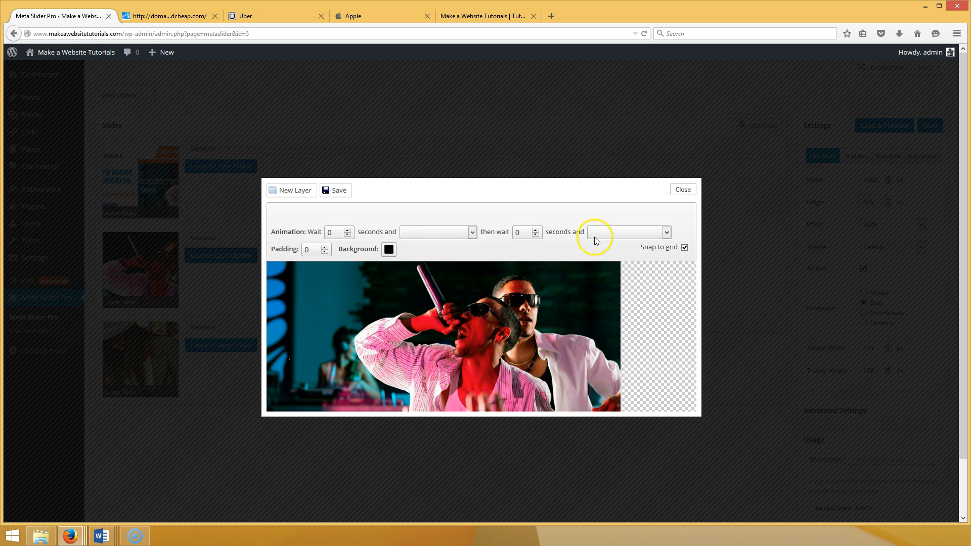
{"action": "left_click", "coordinate": [680, 188]}
{"action": "left_click", "coordinate": [930, 127]}
{"action": "left_click", "coordinate": [203, 344]}
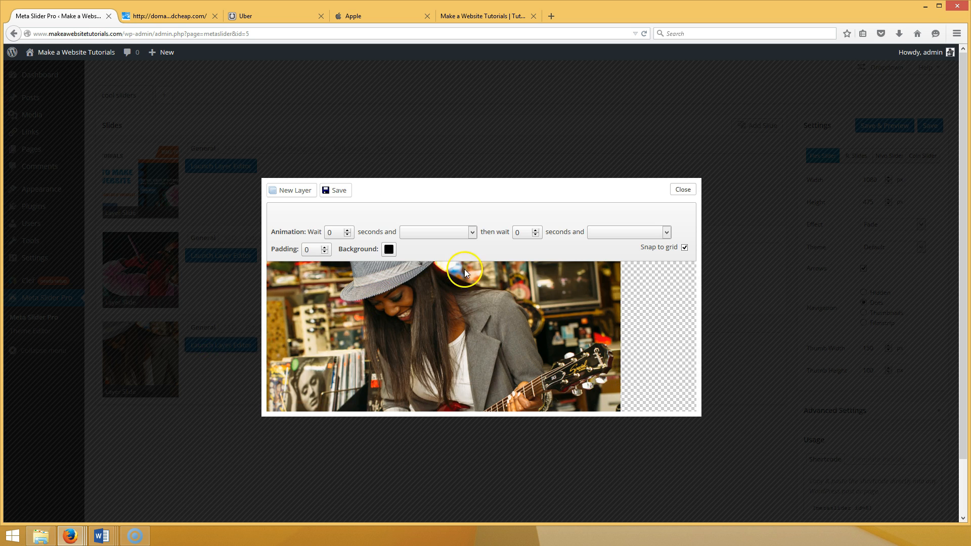
{"action": "left_click", "coordinate": [339, 190]}
{"action": "left_click", "coordinate": [683, 189]}
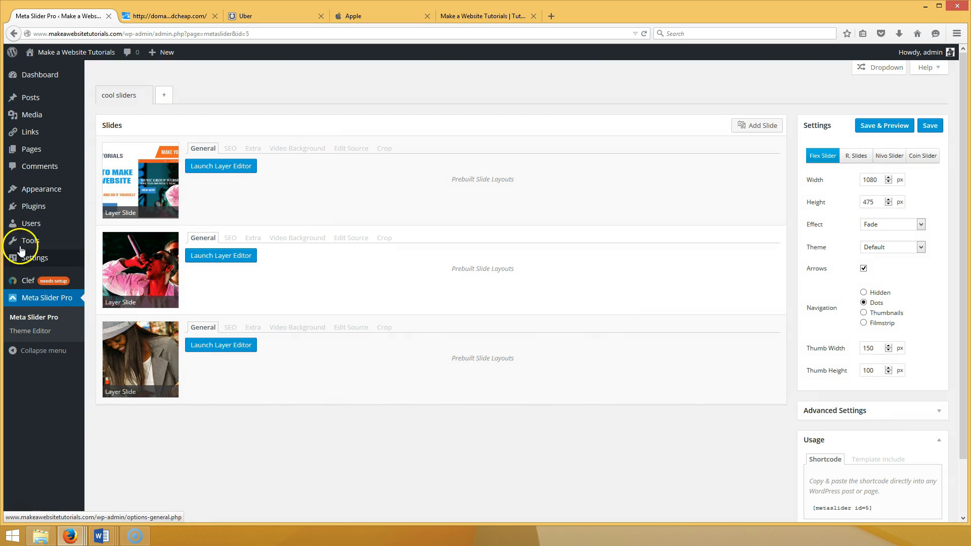
Reload the Meta Slider Pro page and check how all three slides' images fill the slide area in the layer editor.
{"action": "left_click", "coordinate": [32, 189]}
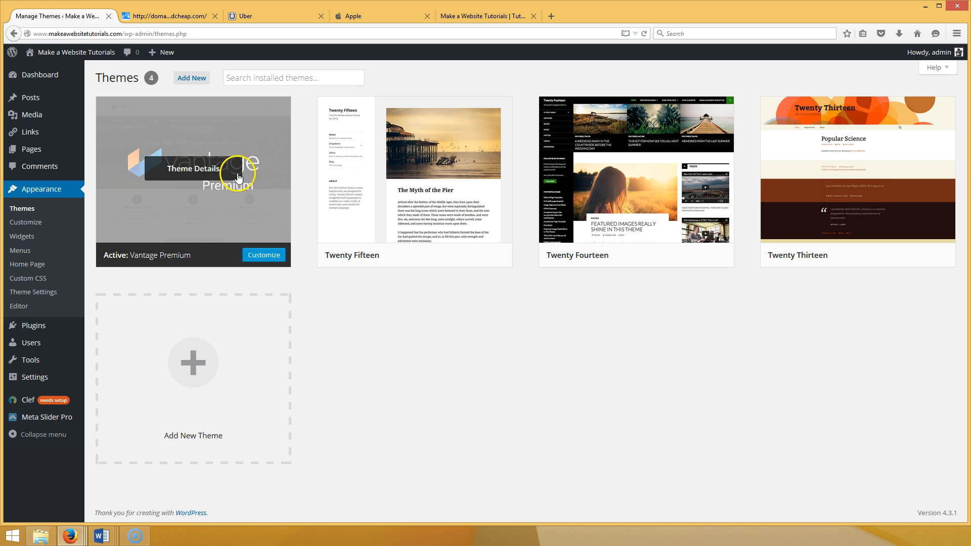
{"action": "left_click", "coordinate": [45, 424]}
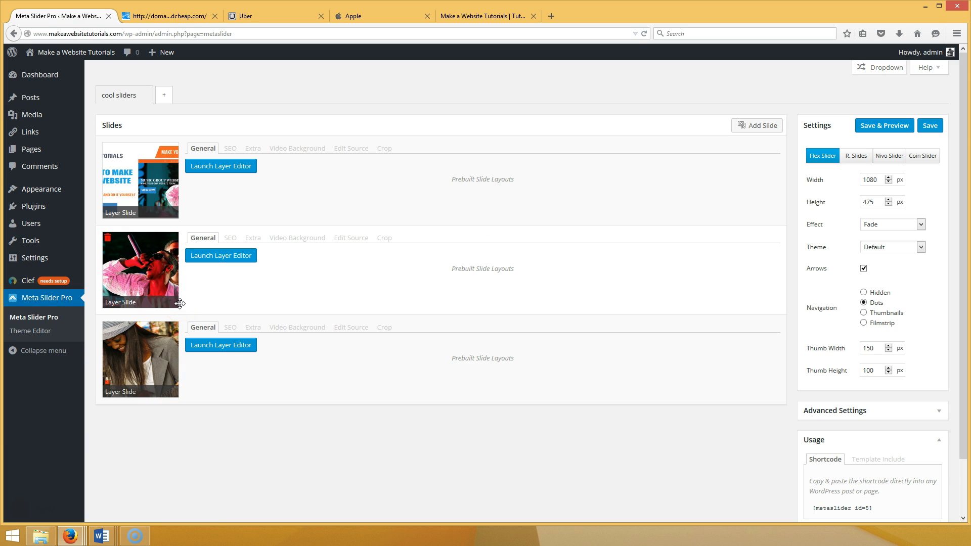
{"action": "left_click", "coordinate": [243, 167]}
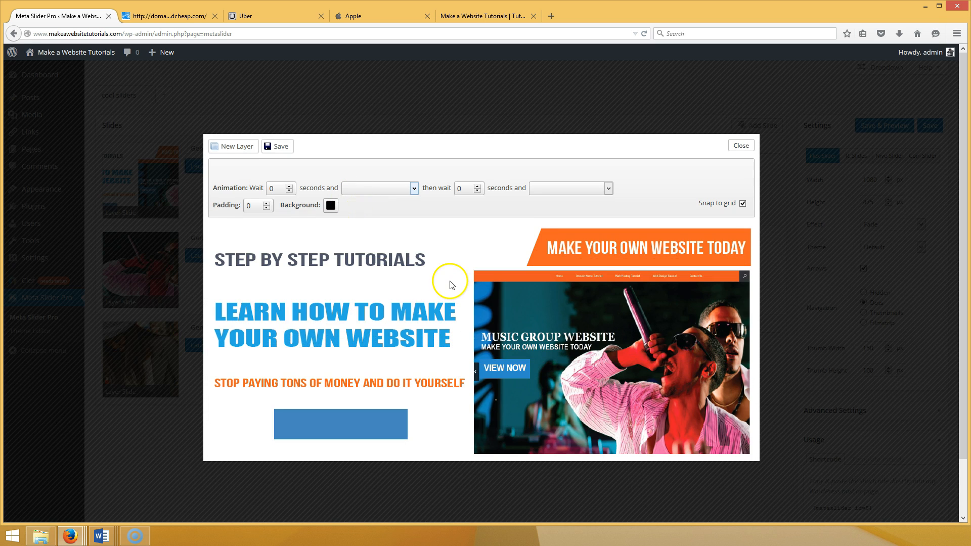
{"action": "left_click", "coordinate": [742, 145]}
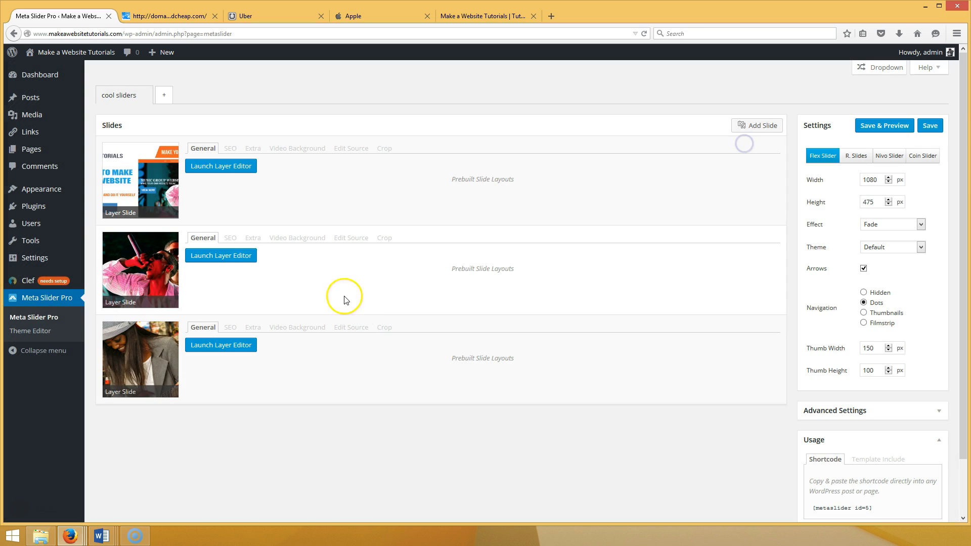
{"action": "left_click", "coordinate": [250, 255]}
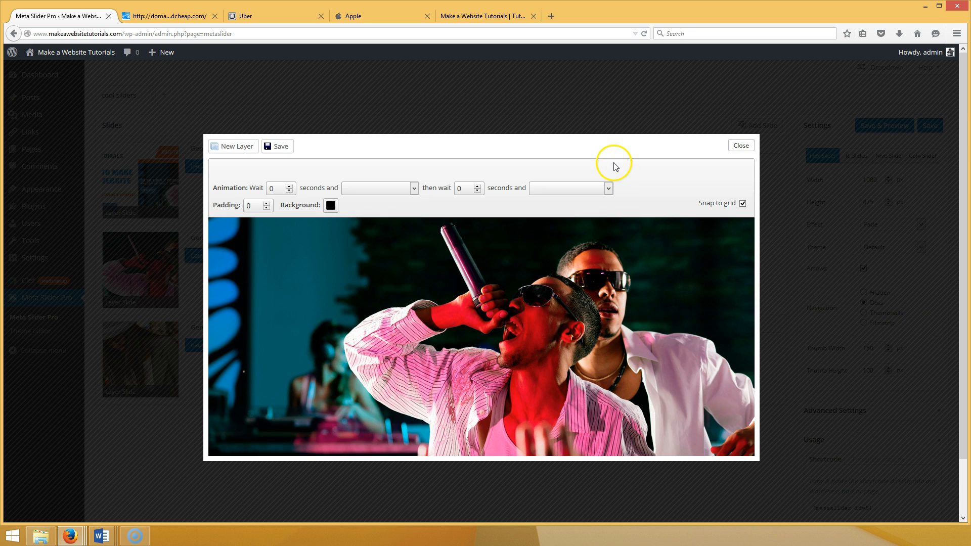
{"action": "left_click", "coordinate": [739, 146]}
{"action": "left_click", "coordinate": [225, 352]}
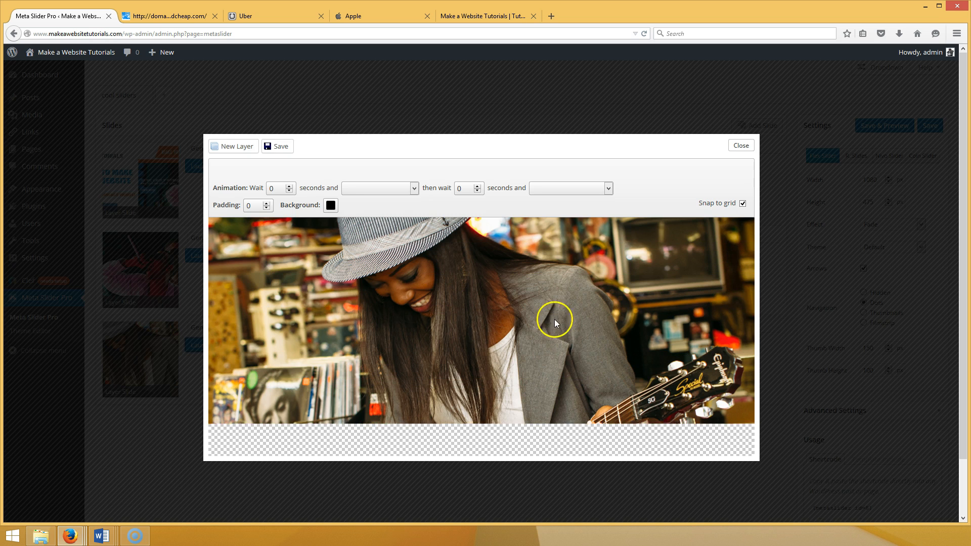
{"action": "left_click", "coordinate": [741, 146]}
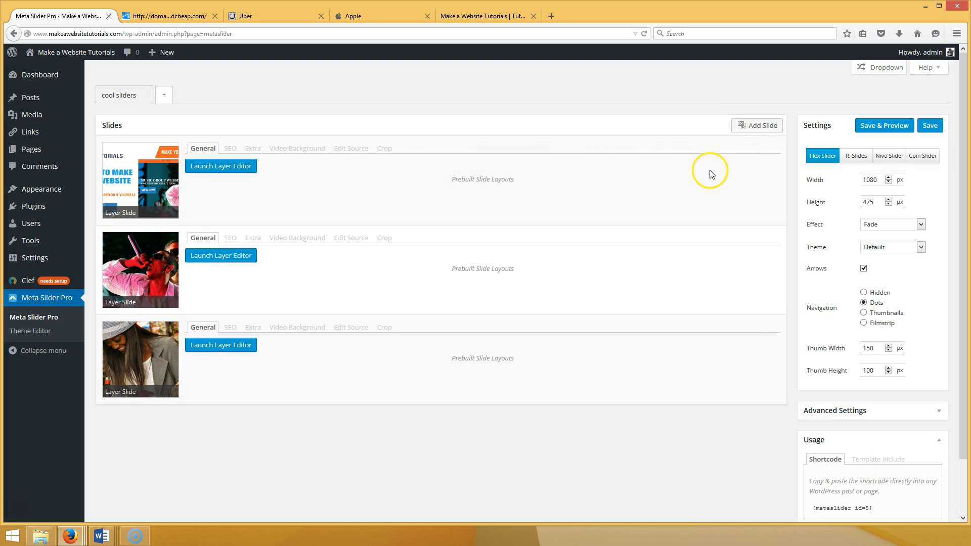
Compare the Apple, Uber and domainpricedcheap.com homepages with the tutorial site's homepage, and reload the tutorial site.
{"action": "left_click", "coordinate": [362, 4]}
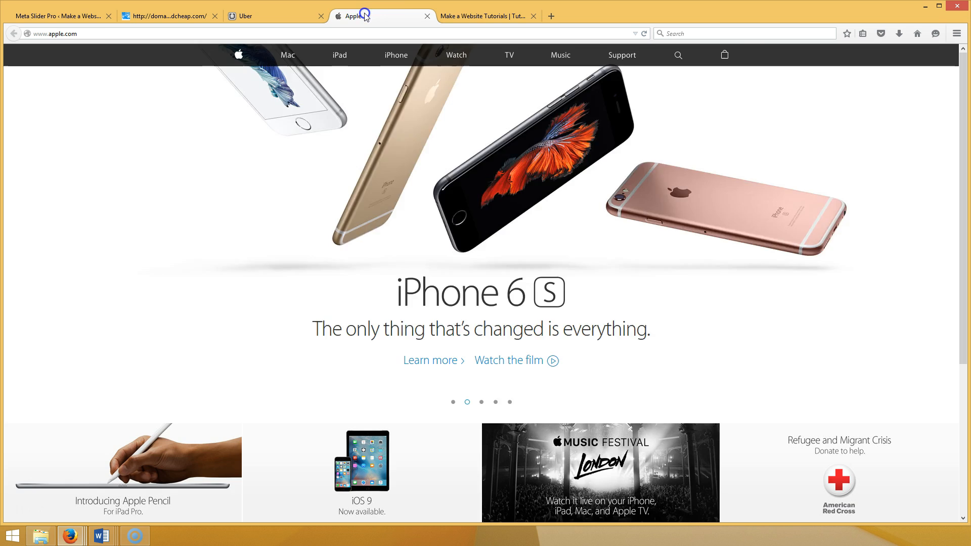
{"action": "left_click", "coordinate": [469, 15]}
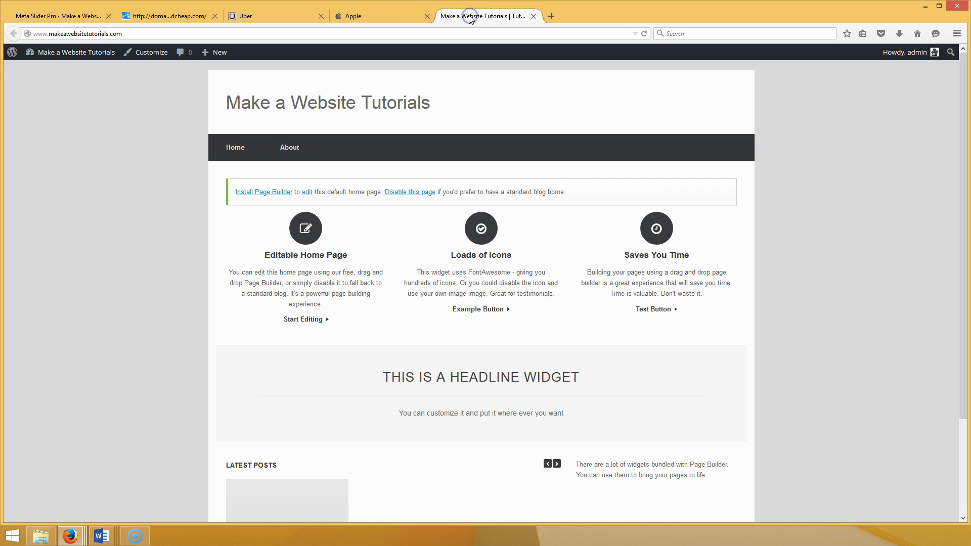
{"action": "left_click", "coordinate": [276, 14]}
{"action": "left_click", "coordinate": [383, 16]}
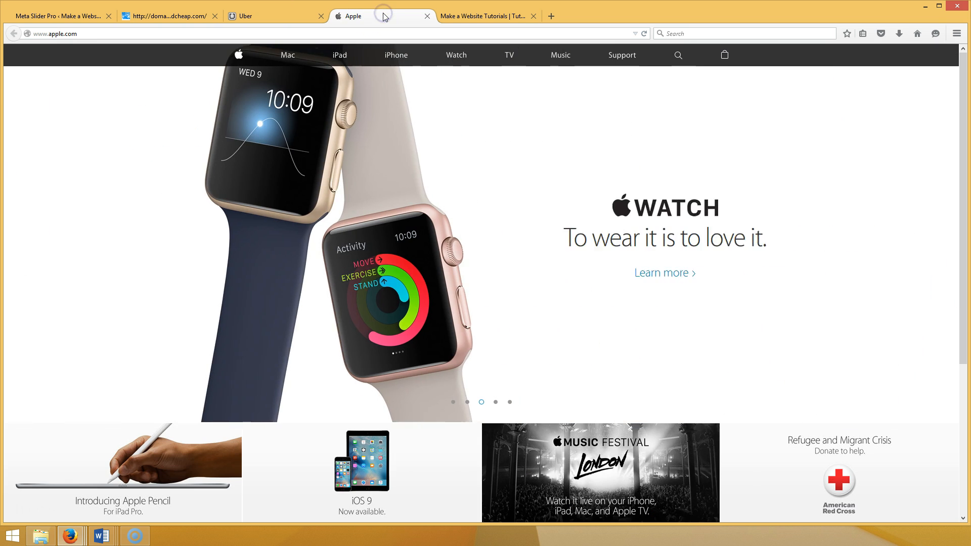
{"action": "left_click", "coordinate": [180, 13]}
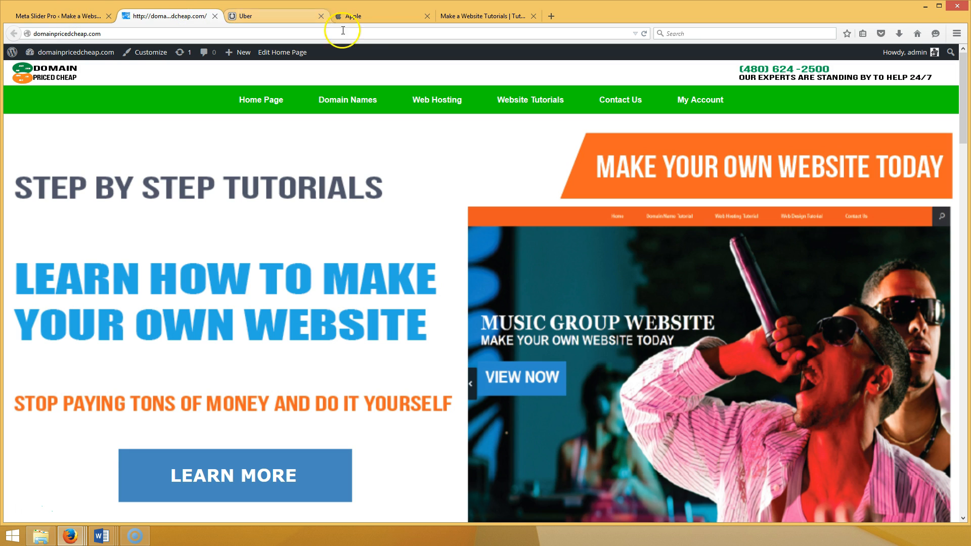
{"action": "left_click", "coordinate": [453, 15]}
{"action": "left_click", "coordinate": [643, 35]}
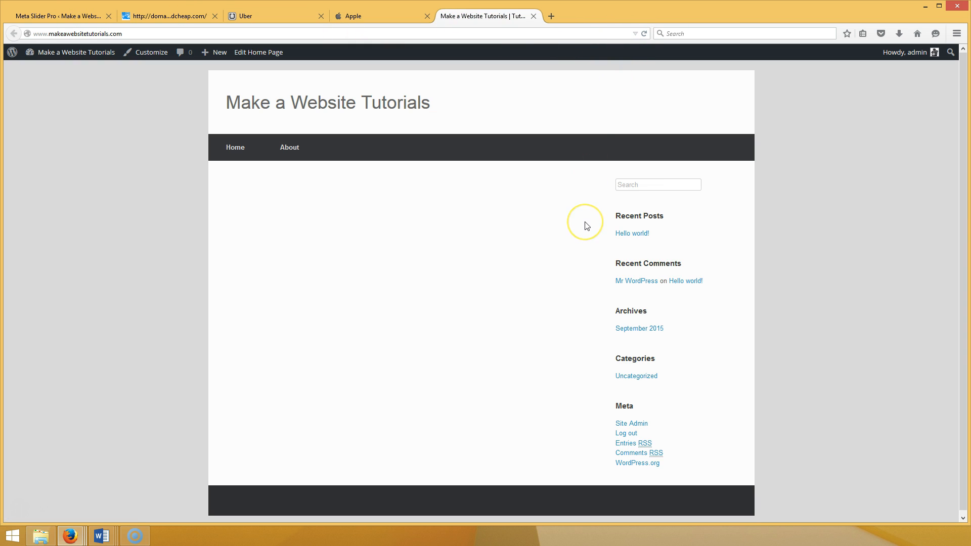
In the Vantage Premium theme settings, choose Slider: cool sliders as the home page slider.
{"action": "left_click", "coordinate": [68, 11]}
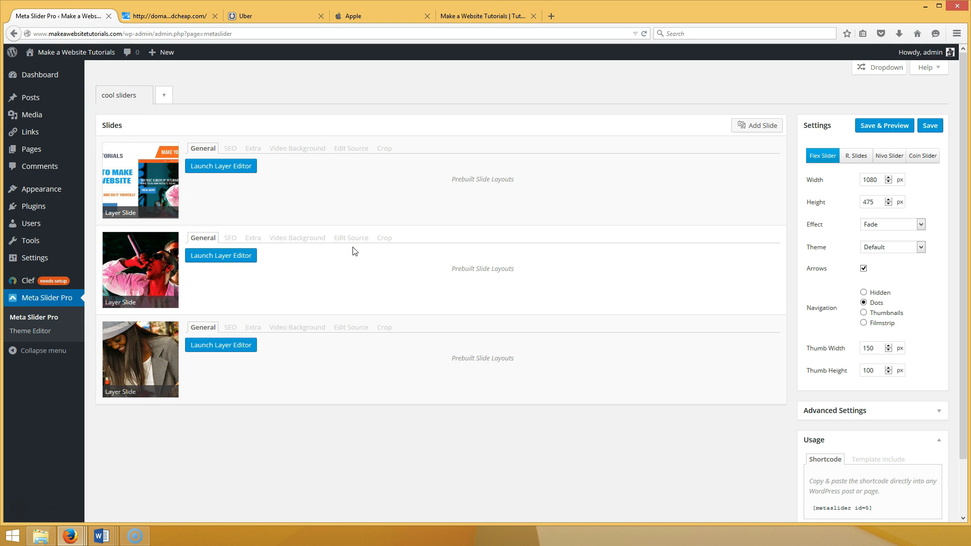
{"action": "mouse_move", "coordinate": [41, 195]}
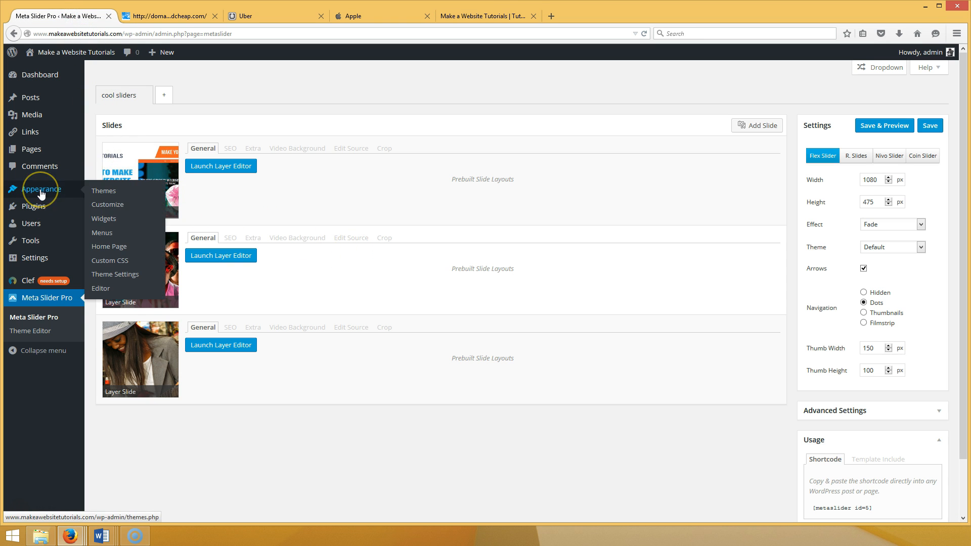
{"action": "left_click", "coordinate": [115, 274]}
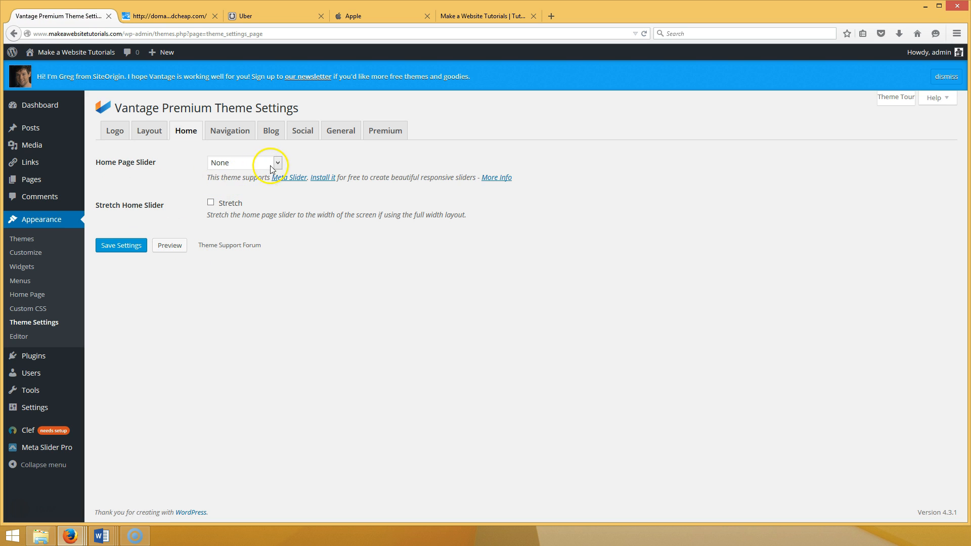
{"action": "left_click", "coordinate": [278, 163]}
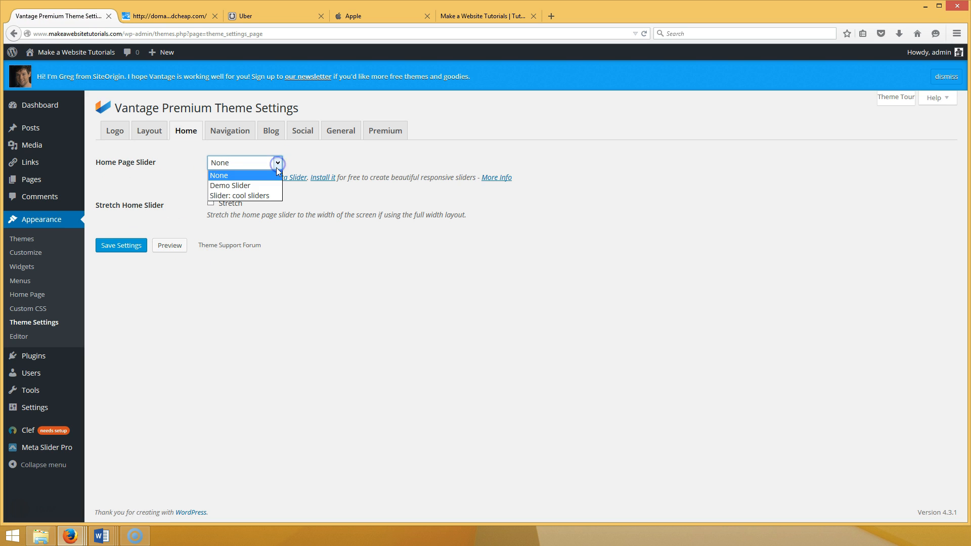
{"action": "left_click", "coordinate": [268, 198]}
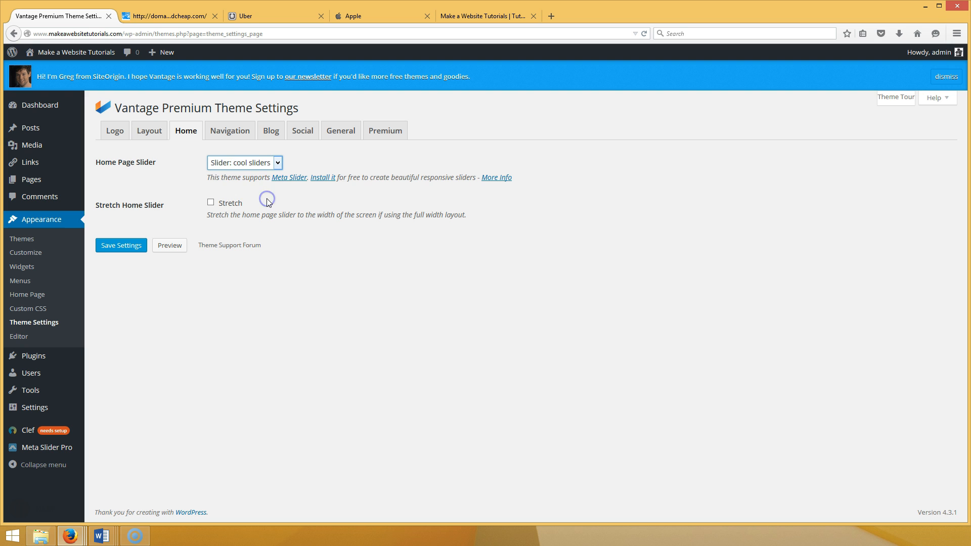
Save the theme settings and the custom home page, and reload the tutorial site's homepage.
{"action": "left_click", "coordinate": [130, 245]}
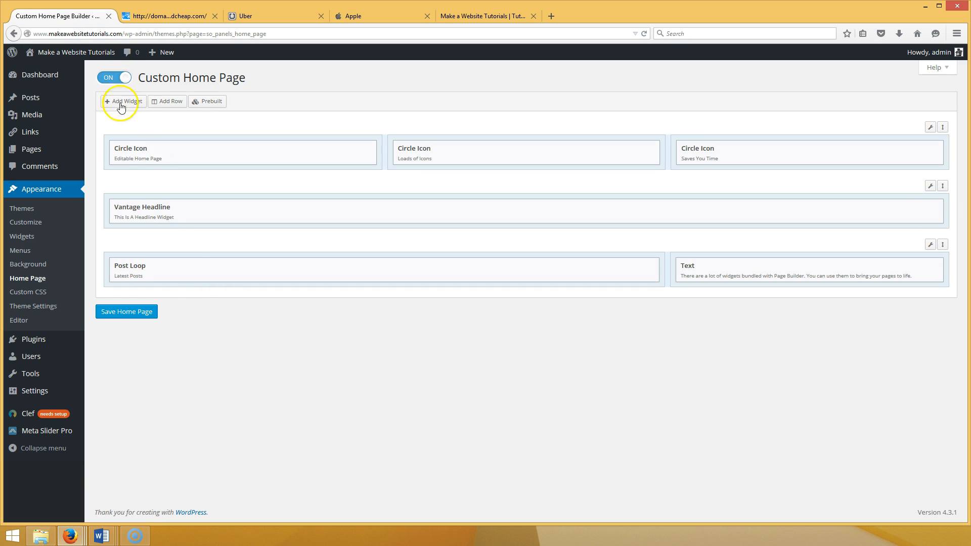
{"action": "left_click", "coordinate": [128, 312]}
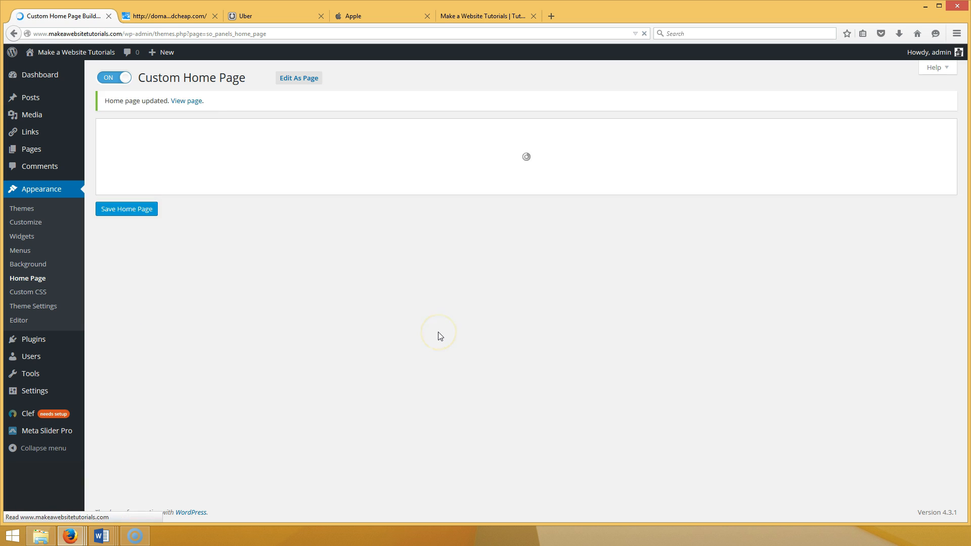
{"action": "left_click", "coordinate": [466, 15]}
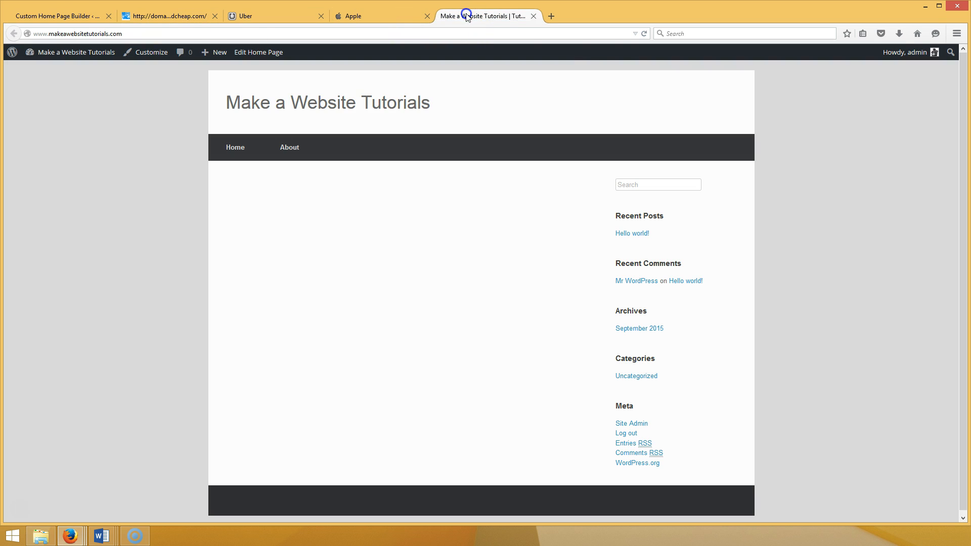
{"action": "left_click", "coordinate": [643, 33]}
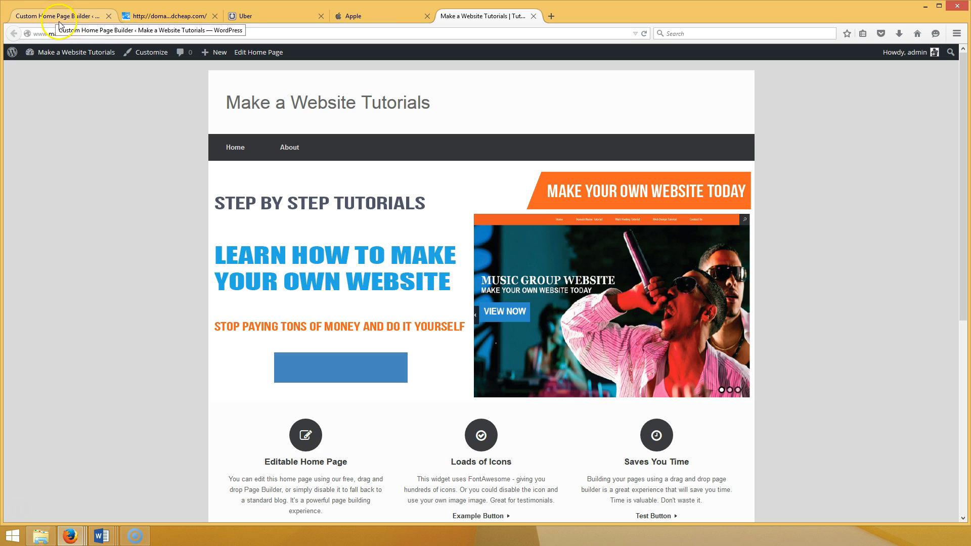
Go through the slides in the homepage slideshow and compare the page with the Uber and Apple homepages.
{"action": "left_click", "coordinate": [748, 283]}
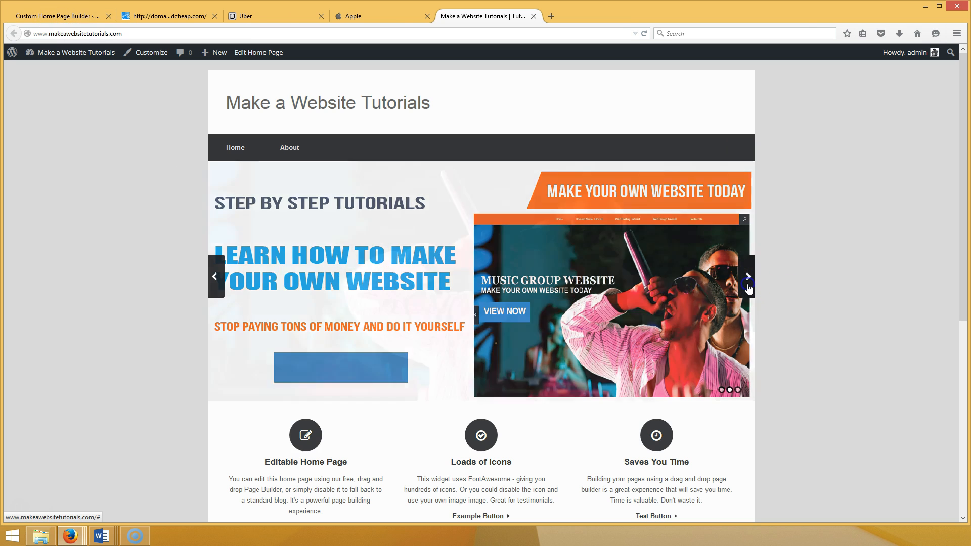
{"action": "left_click", "coordinate": [748, 283]}
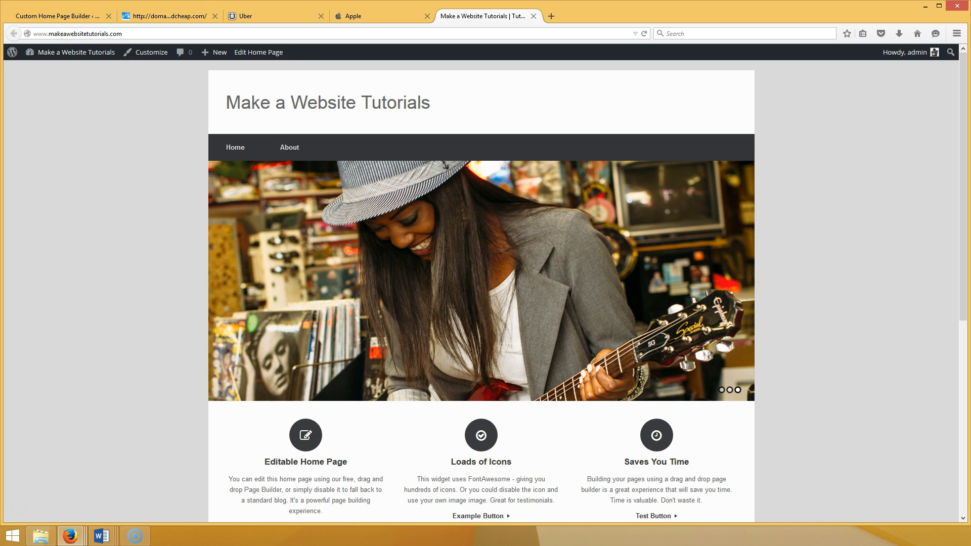
{"action": "left_click", "coordinate": [268, 17]}
{"action": "scroll", "coordinate": [582, 276], "scroll_direction": "down", "scroll_amount": 15}
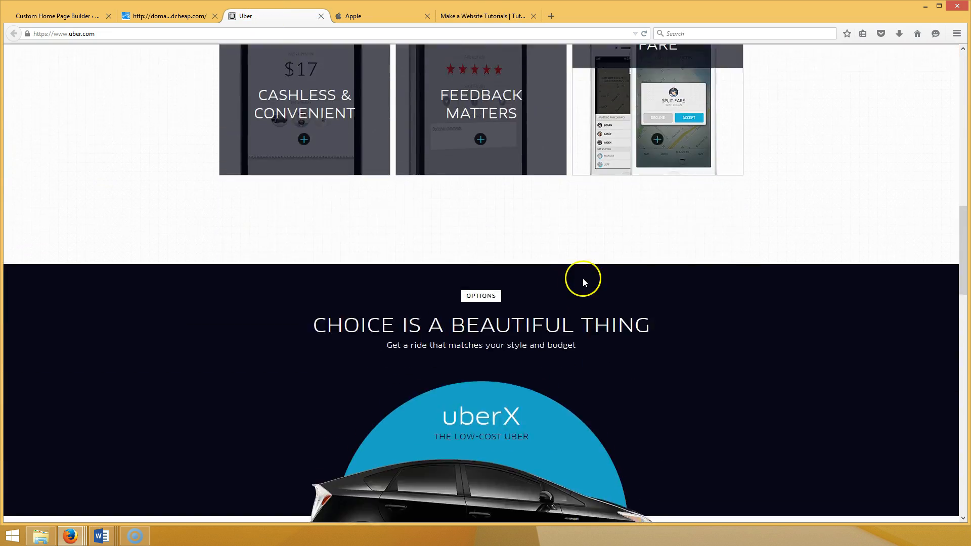
{"action": "scroll", "coordinate": [581, 276], "scroll_direction": "up", "scroll_amount": 10}
{"action": "left_click", "coordinate": [369, 16]}
{"action": "scroll", "coordinate": [440, 283], "scroll_direction": "down", "scroll_amount": 5}
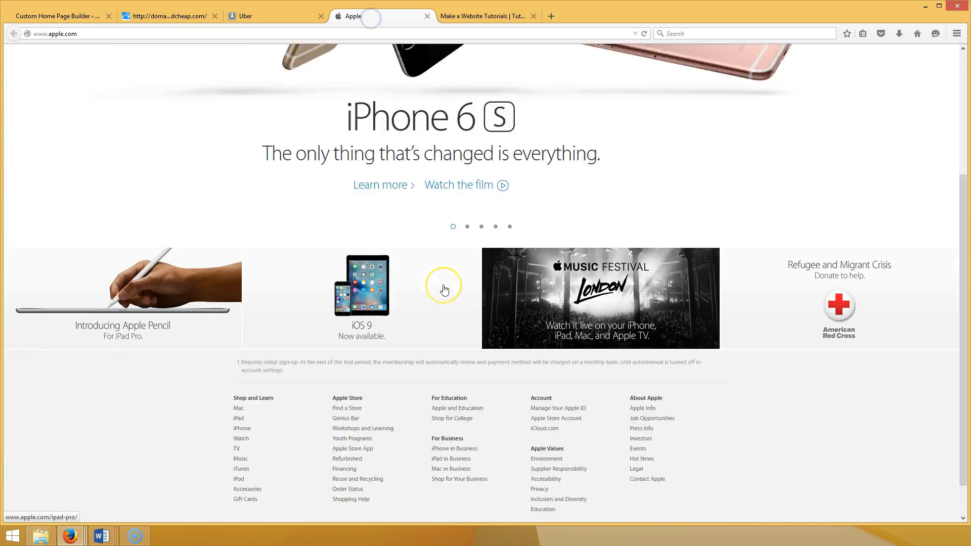
{"action": "scroll", "coordinate": [444, 290], "scroll_direction": "up", "scroll_amount": 5}
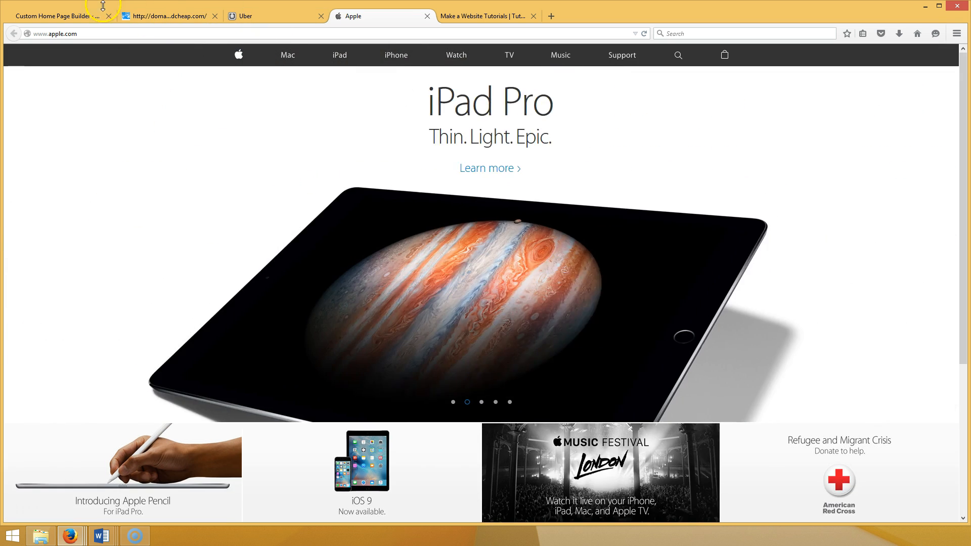
In the cool sliders slideshow's advanced settings, enable Random and 100% wide output, and save the slideshow.
{"action": "left_click", "coordinate": [95, 17]}
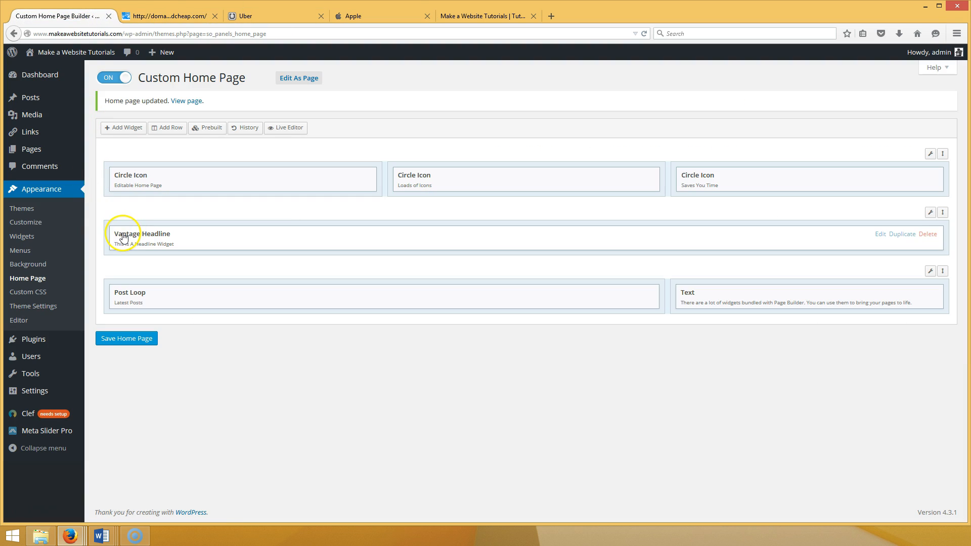
{"action": "left_click", "coordinate": [63, 432]}
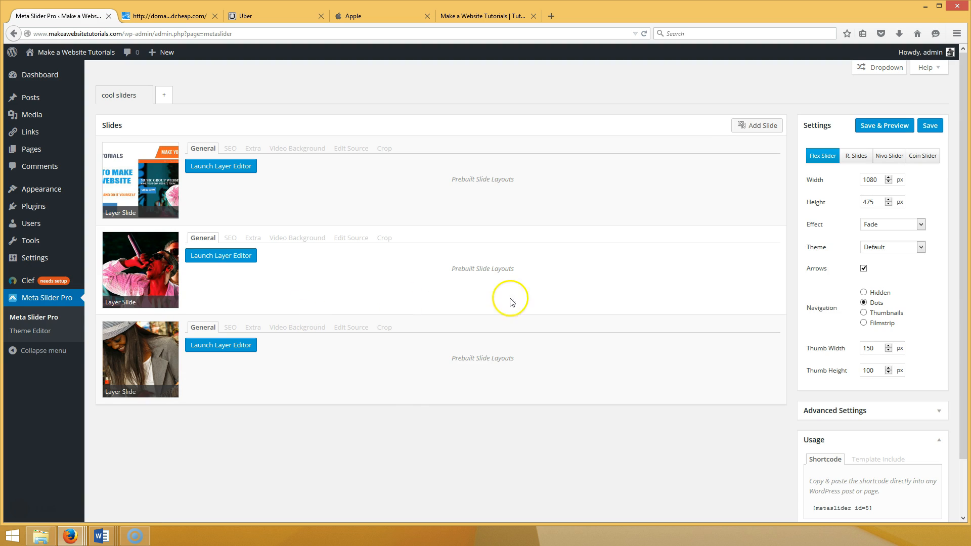
{"action": "left_click", "coordinate": [873, 419]}
{"action": "scroll", "coordinate": [860, 348], "scroll_direction": "down", "scroll_amount": 5}
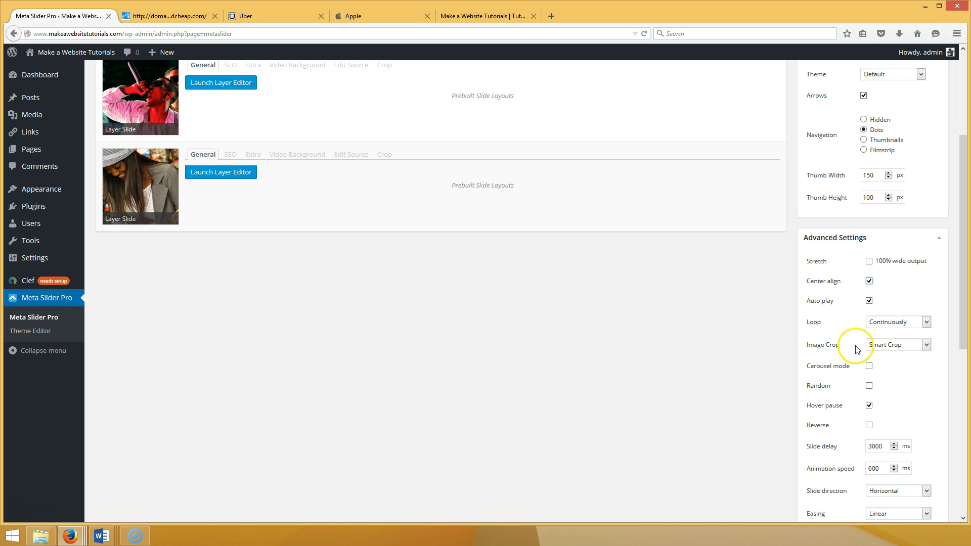
{"action": "left_click", "coordinate": [869, 387]}
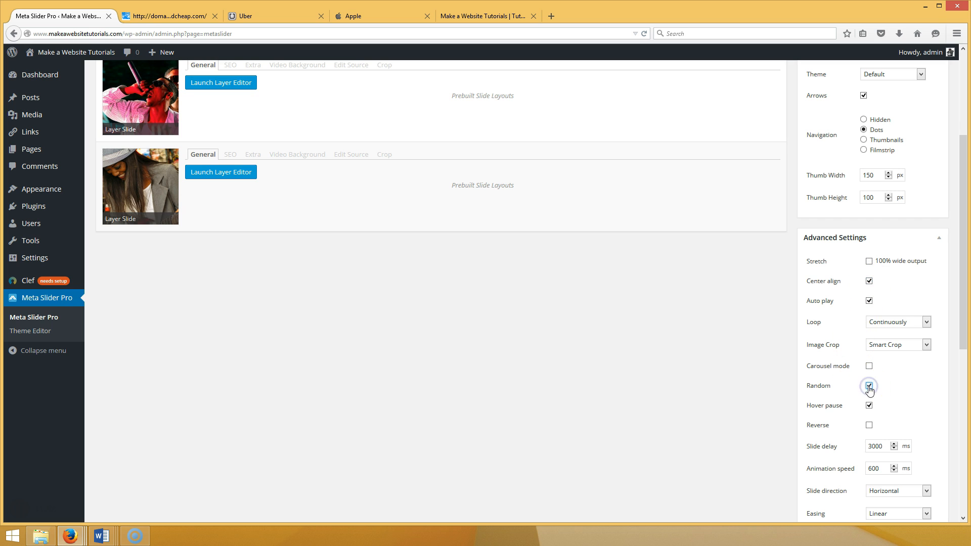
{"action": "left_click", "coordinate": [870, 261]}
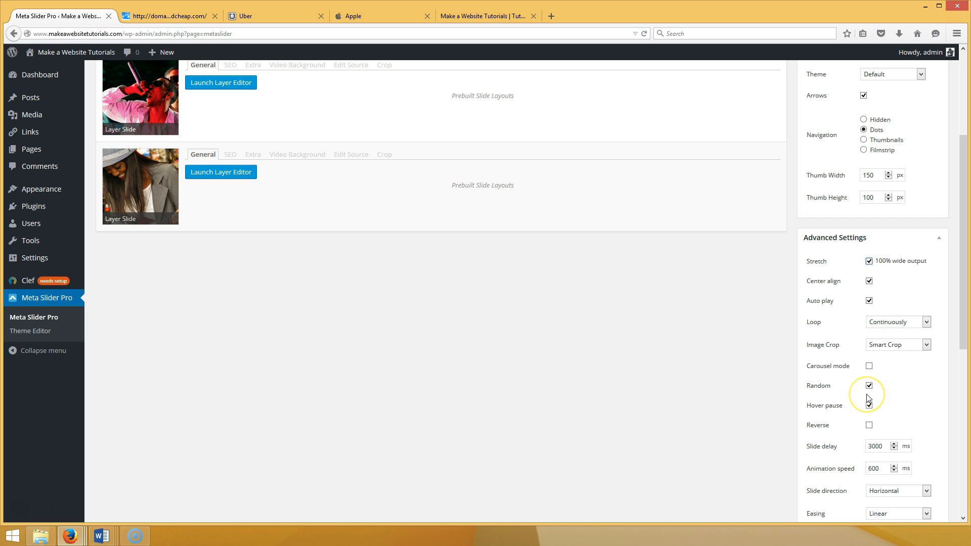
{"action": "scroll", "coordinate": [815, 311], "scroll_direction": "up", "scroll_amount": 5}
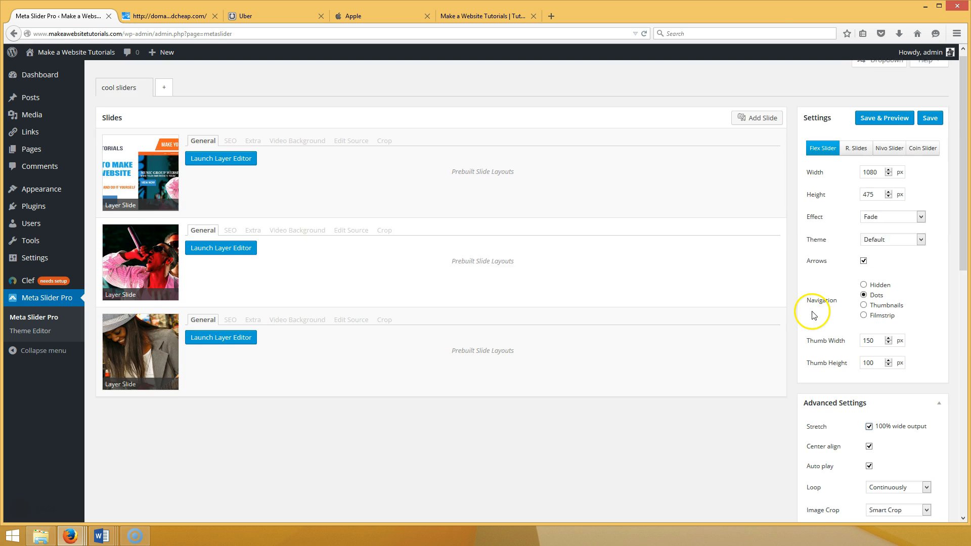
{"action": "left_click", "coordinate": [940, 128]}
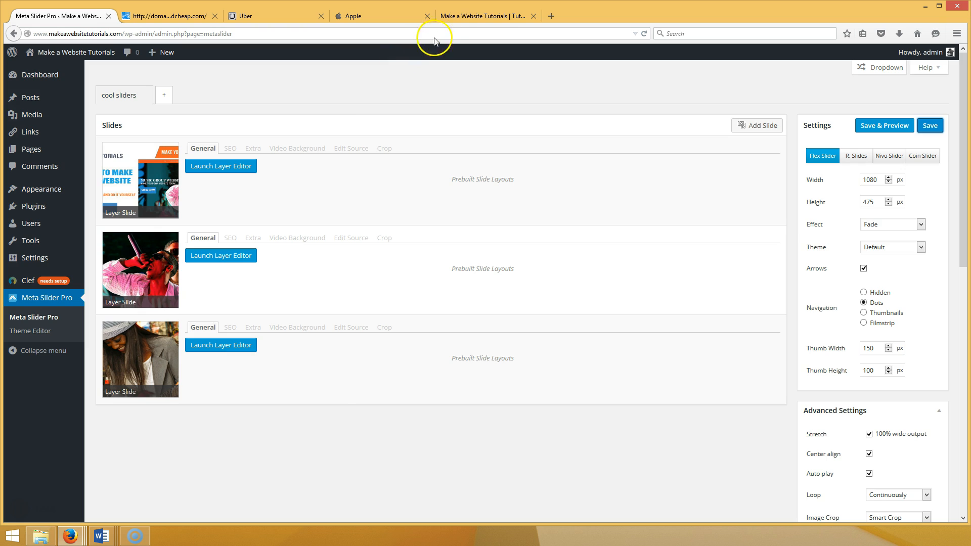
Reload the tutorial site's homepage and check the slideshow's width and navigation arrows.
{"action": "left_click", "coordinate": [451, 16]}
{"action": "left_click", "coordinate": [643, 34]}
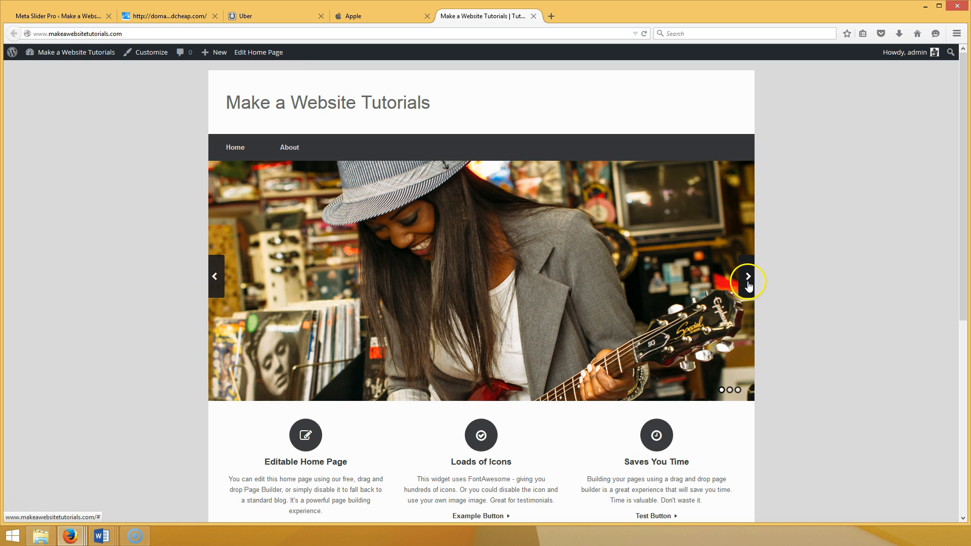
{"action": "mouse_move", "coordinate": [744, 284]}
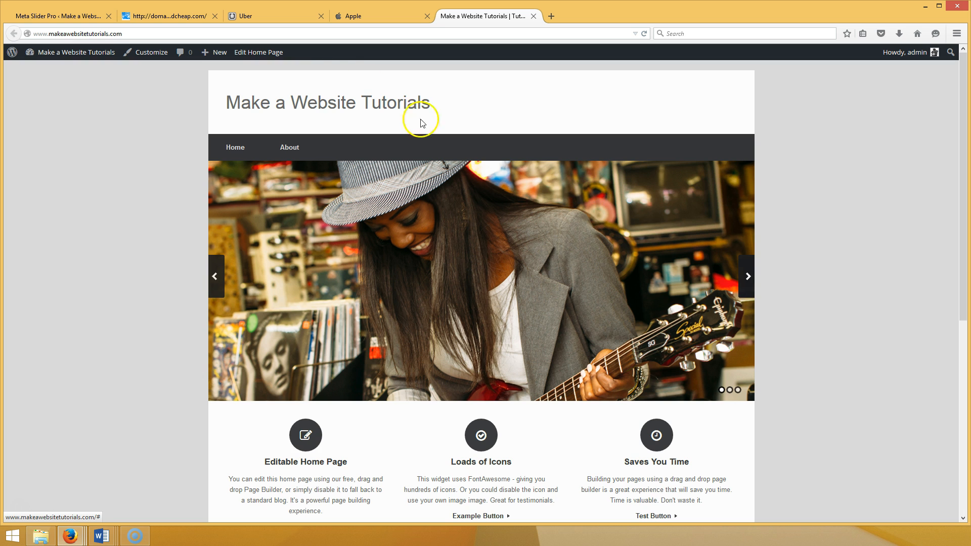
Turn off the navigation arrows of the cool sliders slideshow, save it, and reload the tutorial site's homepage.
{"action": "left_click", "coordinate": [51, 12]}
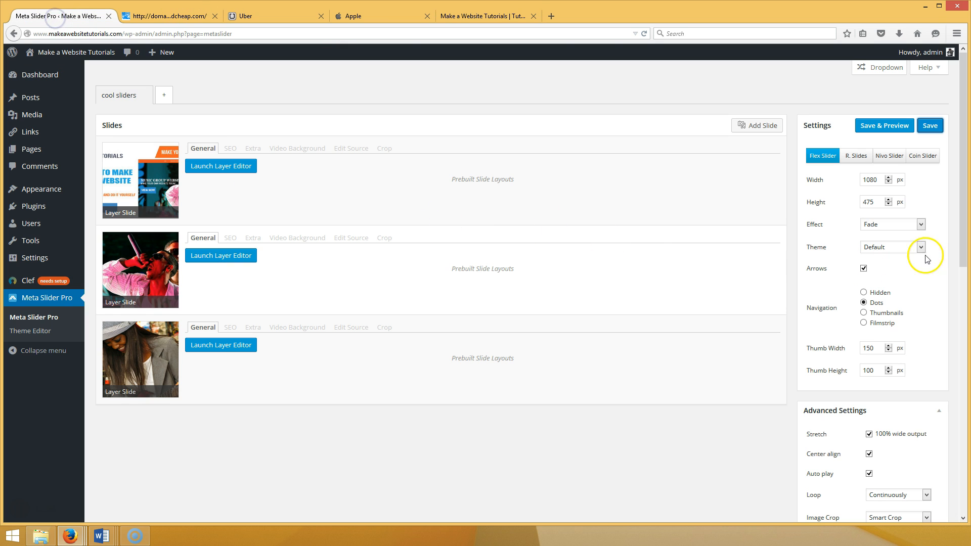
{"action": "left_click", "coordinate": [863, 269]}
{"action": "left_click", "coordinate": [934, 126]}
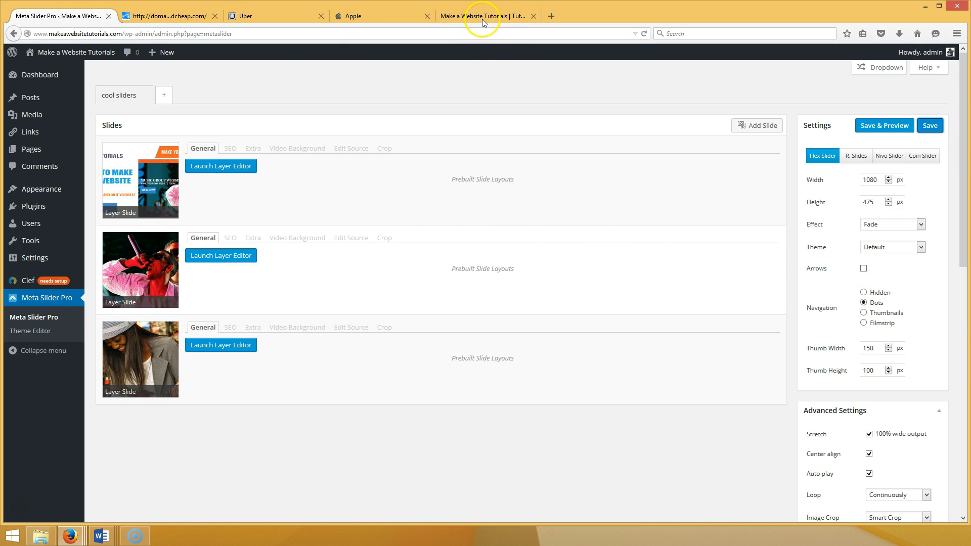
{"action": "left_click", "coordinate": [483, 16]}
{"action": "left_click", "coordinate": [644, 33]}
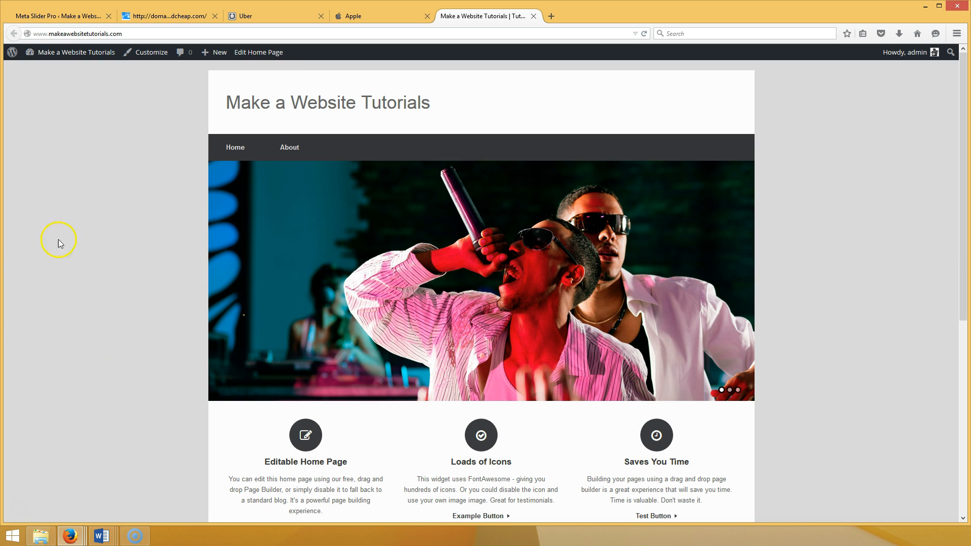
Enable Stretch for the home page slider in the theme settings, save them, and reload the tutorial site's homepage.
{"action": "left_click", "coordinate": [32, 8]}
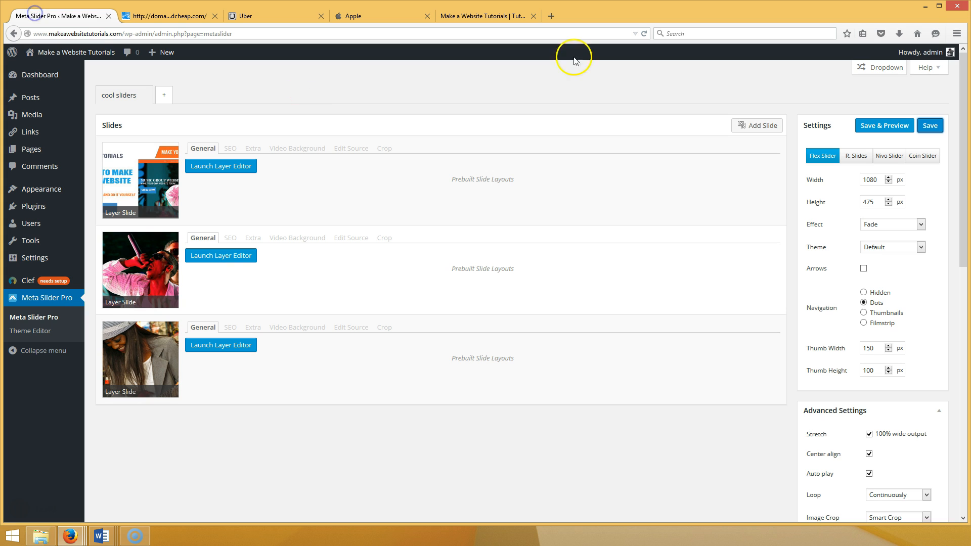
{"action": "scroll", "coordinate": [889, 310], "scroll_direction": "down", "scroll_amount": 3}
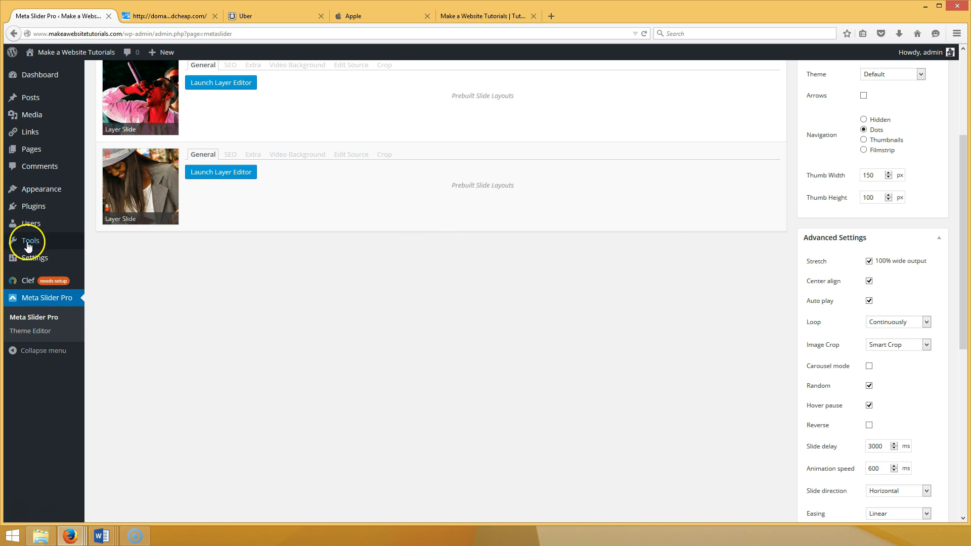
{"action": "mouse_move", "coordinate": [39, 195]}
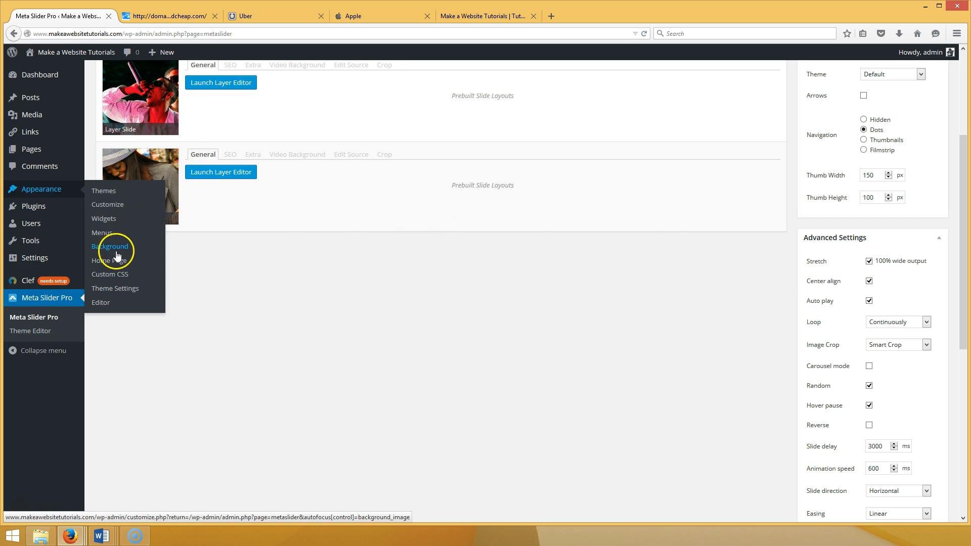
{"action": "left_click", "coordinate": [115, 289]}
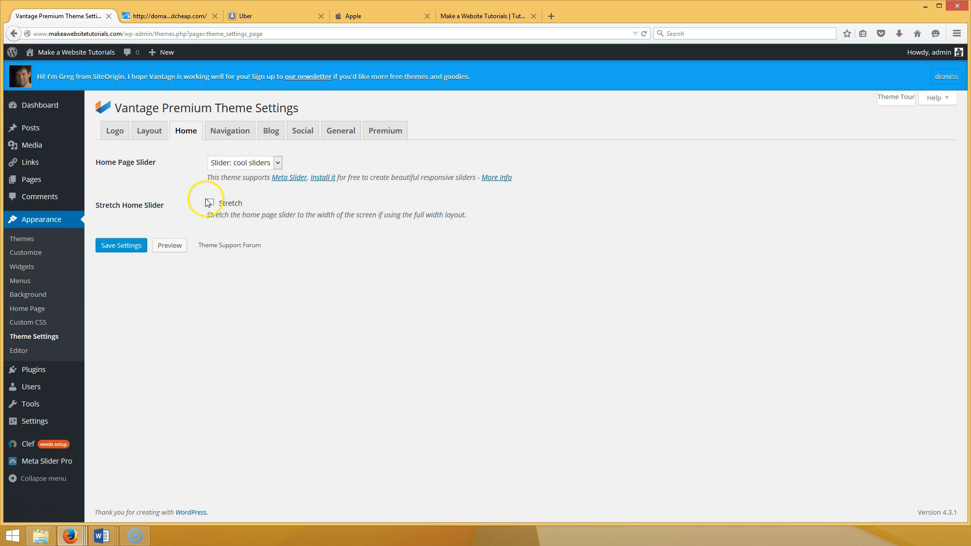
{"action": "left_click", "coordinate": [134, 245]}
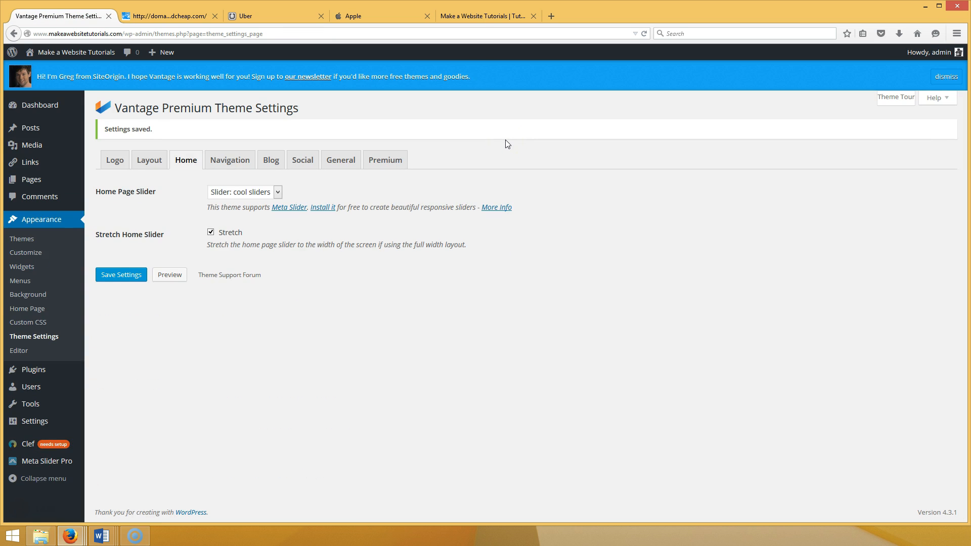
{"action": "left_click", "coordinate": [469, 16]}
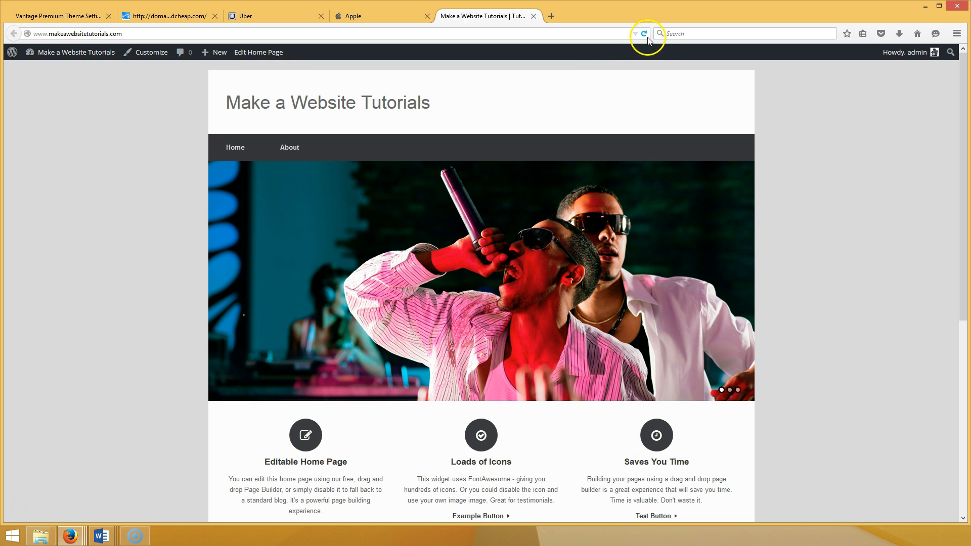
{"action": "left_click", "coordinate": [645, 36]}
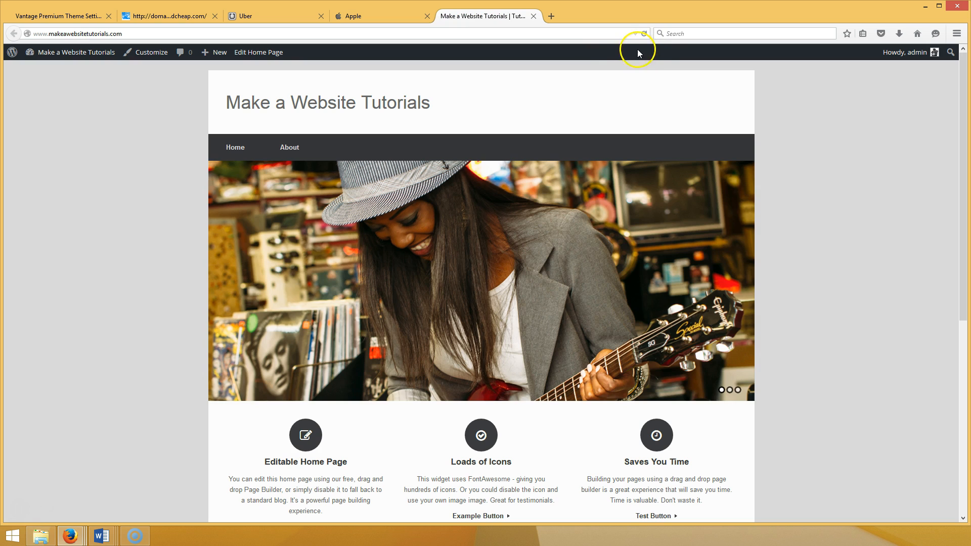
{"action": "left_click", "coordinate": [644, 34]}
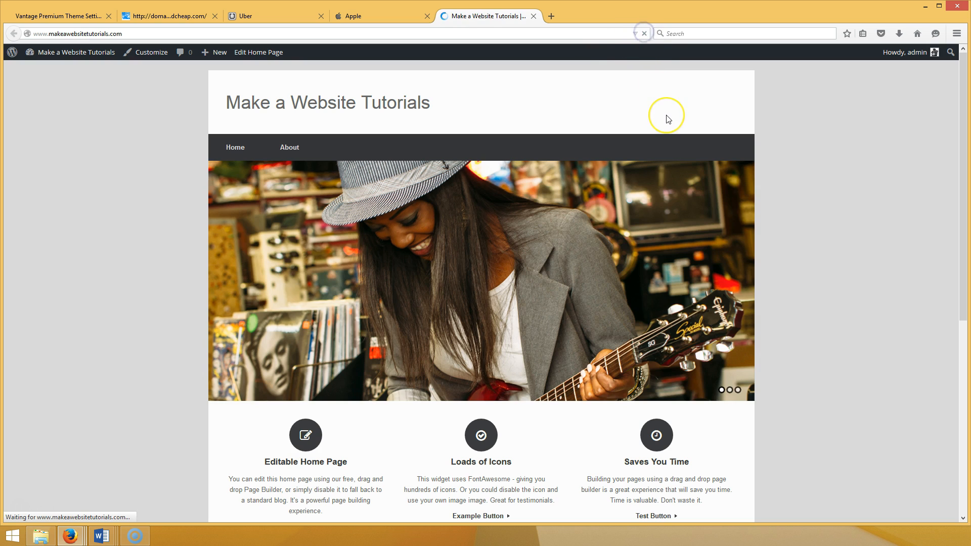
Set the theme's Layout Bound to Full Width, save the settings, and reload the tutorial site's homepage.
{"action": "left_click", "coordinate": [79, 13]}
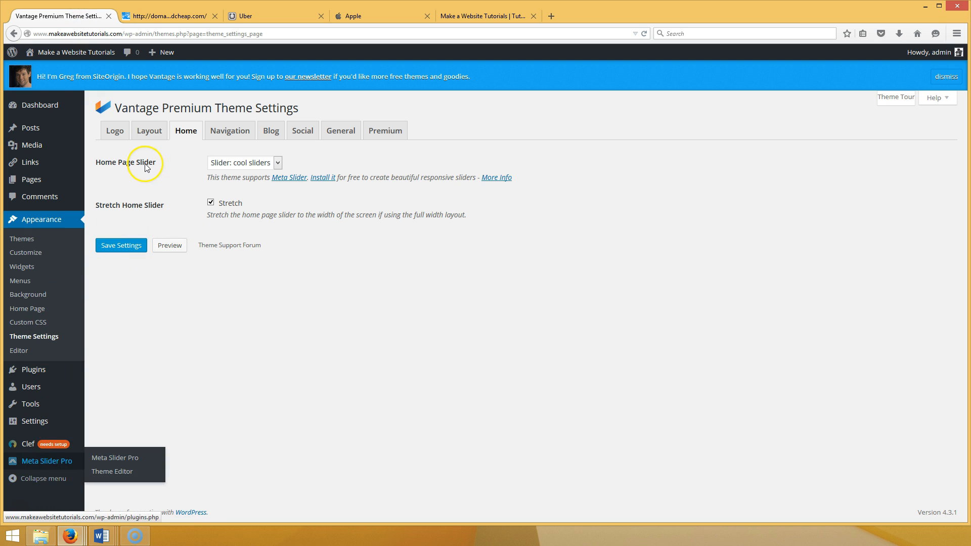
{"action": "left_click", "coordinate": [152, 131]}
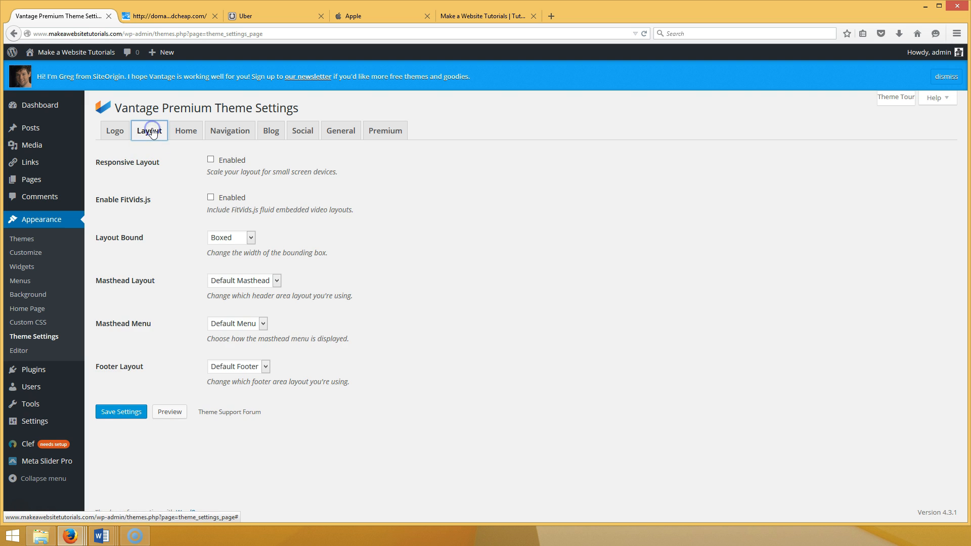
{"action": "left_click", "coordinate": [251, 238]}
{"action": "left_click", "coordinate": [246, 263]}
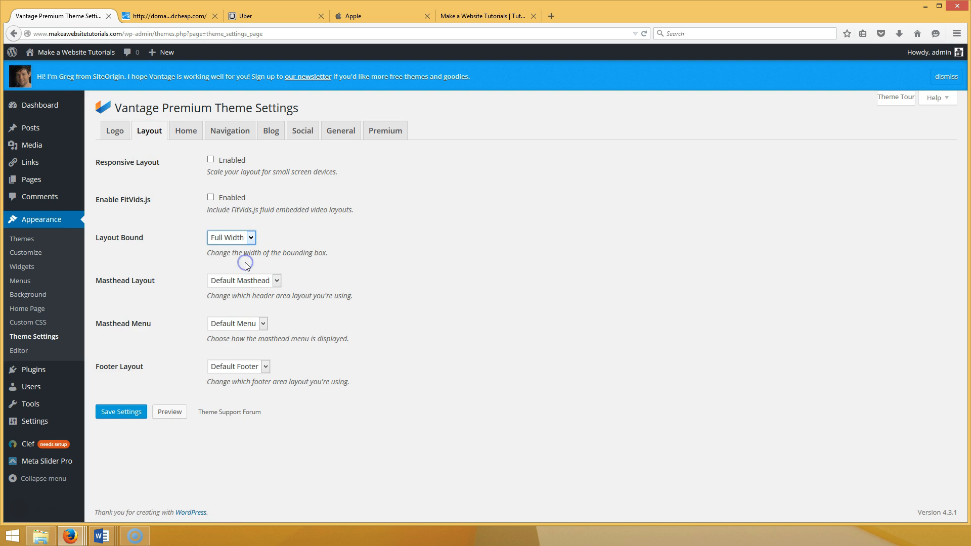
{"action": "left_click", "coordinate": [120, 412]}
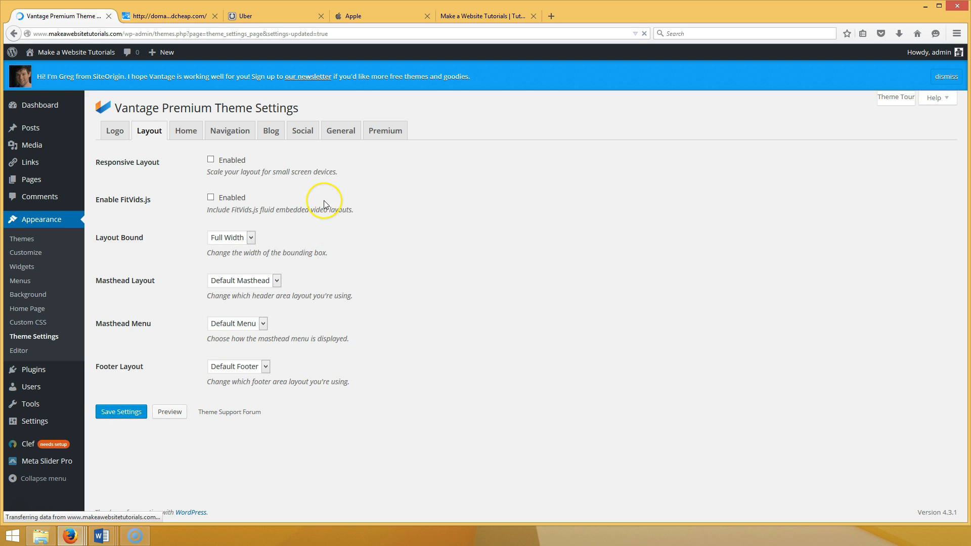
{"action": "left_click", "coordinate": [454, 19]}
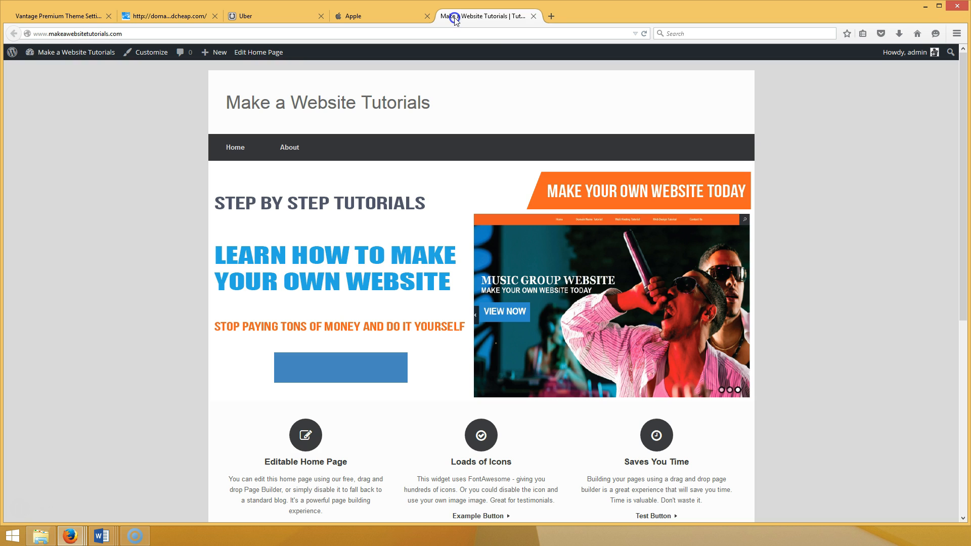
{"action": "left_click", "coordinate": [644, 34]}
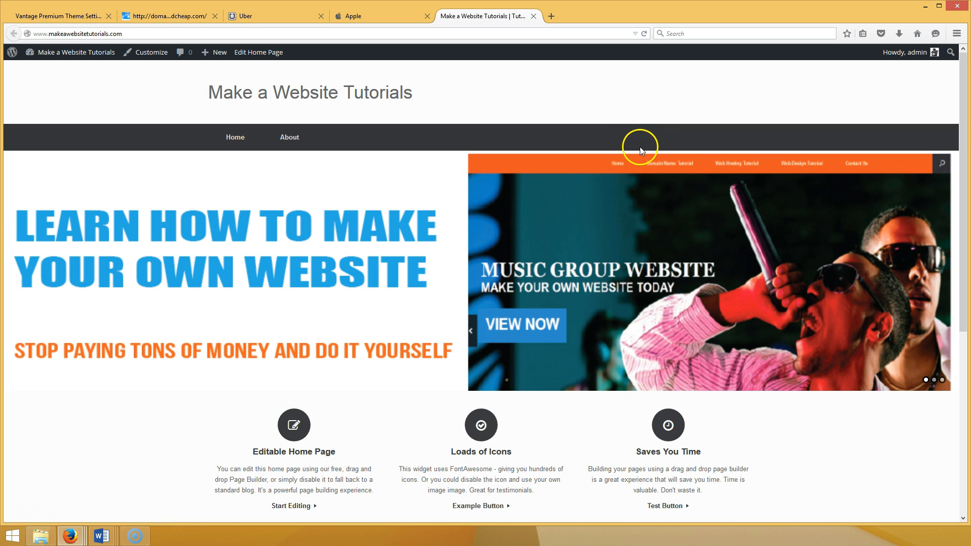
Disable Stretch for the home page slider in the theme settings, save them, and reload the tutorial site's homepage.
{"action": "scroll", "coordinate": [639, 150], "scroll_direction": "down", "scroll_amount": 4}
{"action": "scroll", "coordinate": [639, 150], "scroll_direction": "up", "scroll_amount": 4}
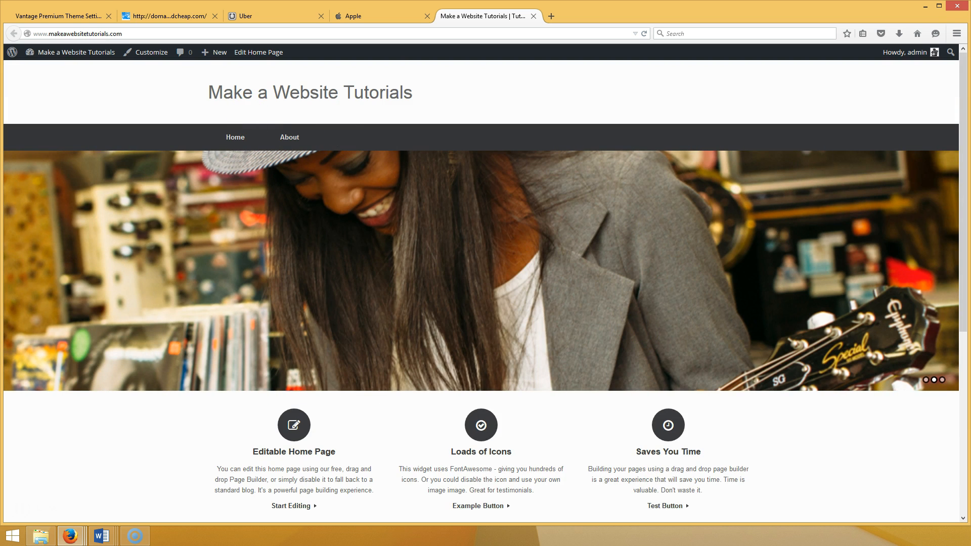
{"action": "left_click", "coordinate": [83, 14]}
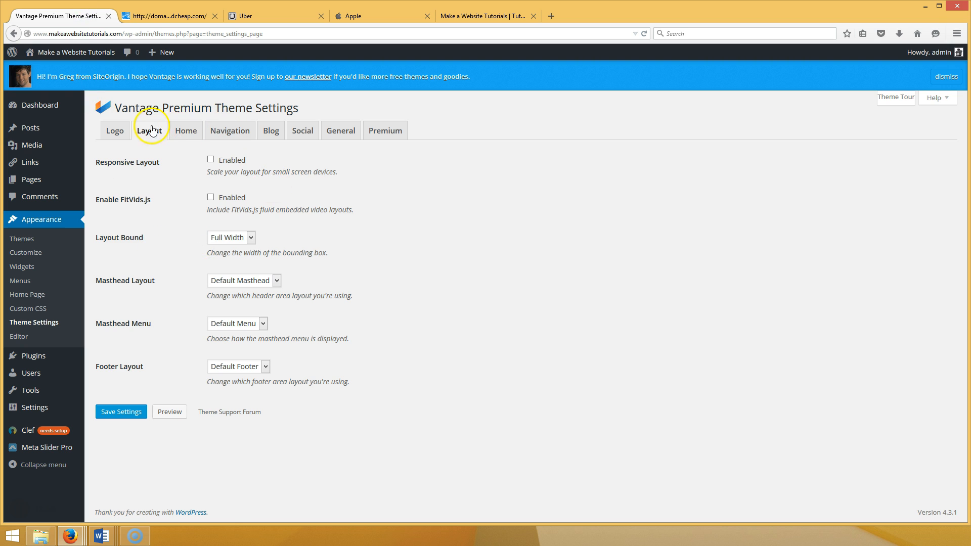
{"action": "left_click", "coordinate": [185, 131]}
{"action": "left_click", "coordinate": [211, 204]}
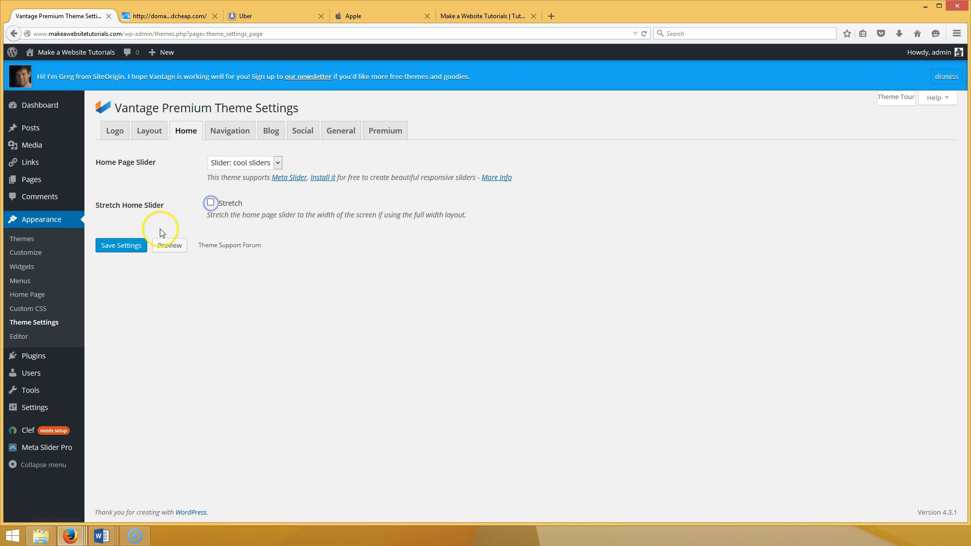
{"action": "left_click", "coordinate": [130, 248]}
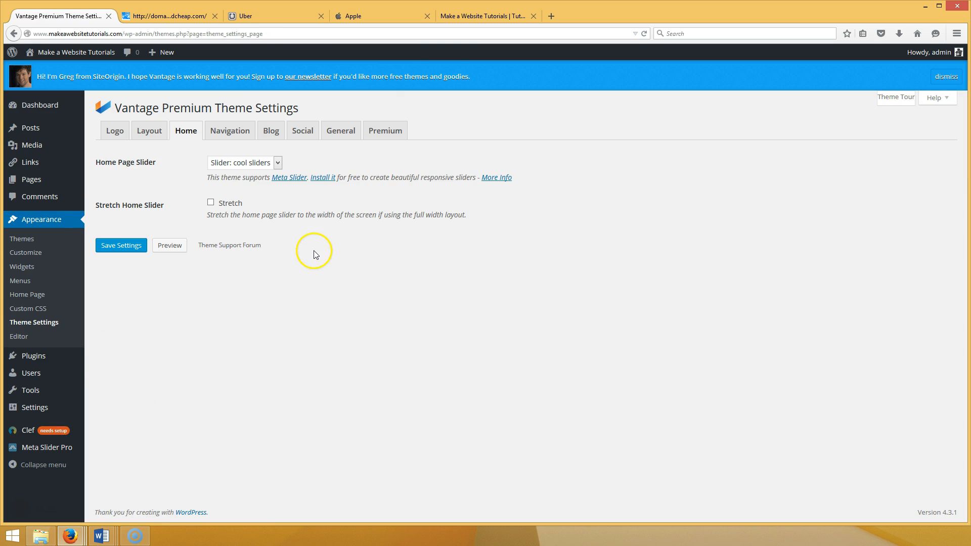
{"action": "left_click", "coordinate": [460, 16]}
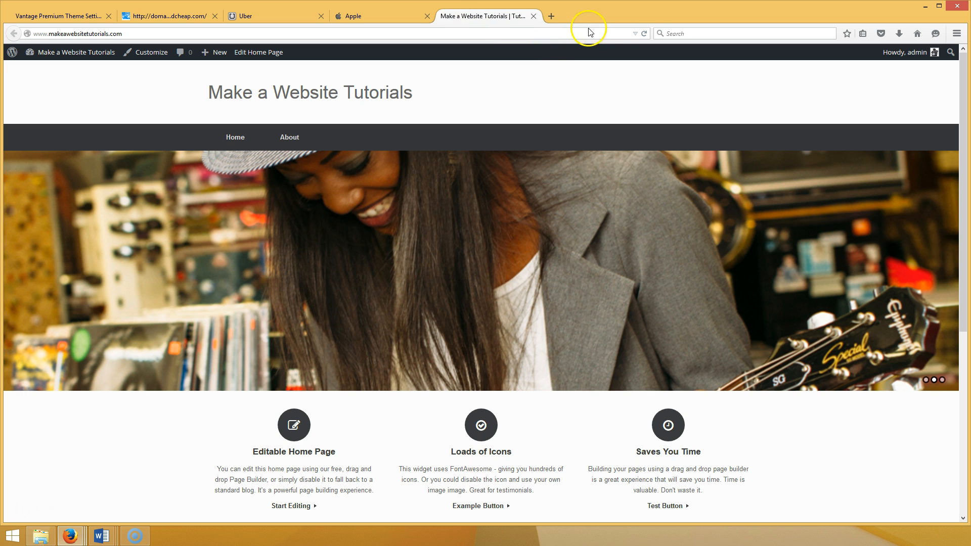
{"action": "left_click", "coordinate": [646, 34]}
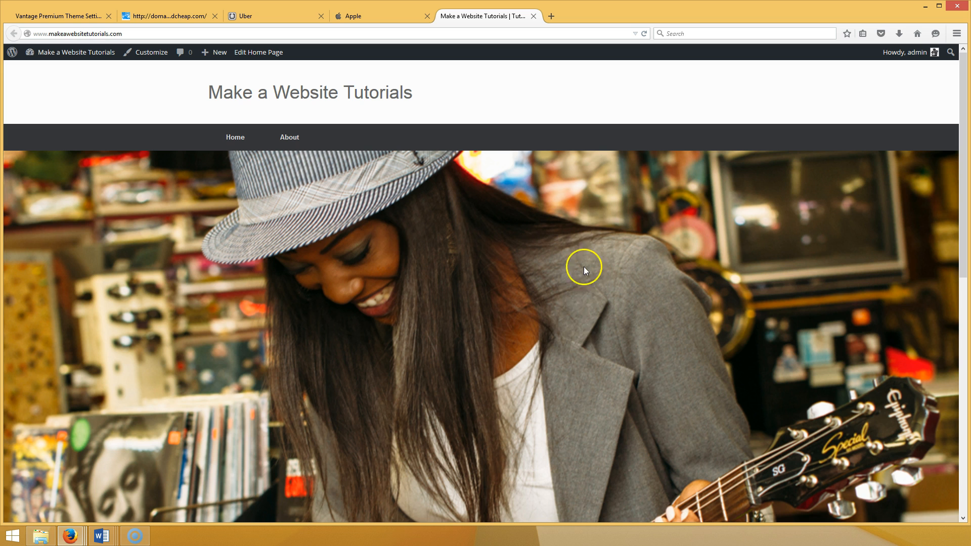
Examine the homepage slideshow's size and compare its full-width look with the Apple and Uber homepages.
{"action": "scroll", "coordinate": [572, 323], "scroll_direction": "down", "scroll_amount": 6}
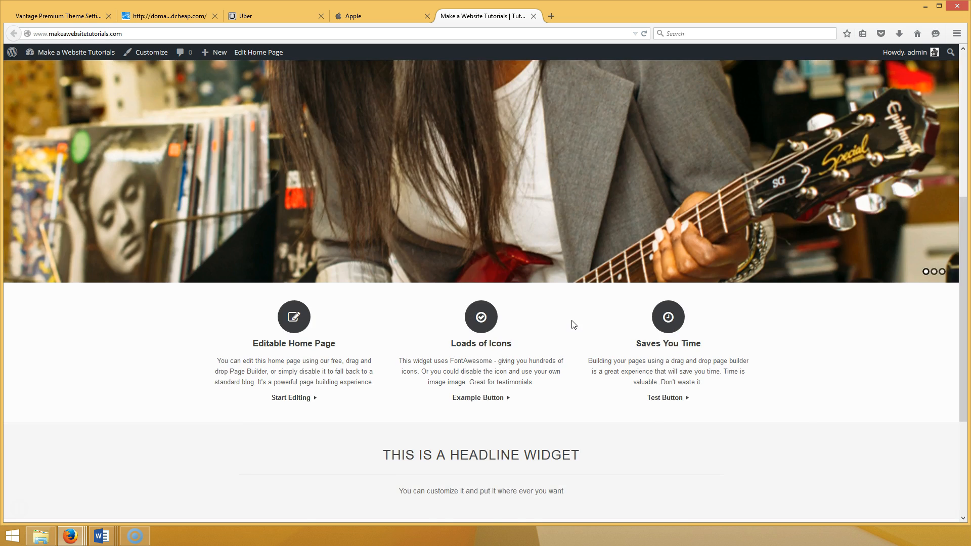
{"action": "scroll", "coordinate": [572, 324], "scroll_direction": "up", "scroll_amount": 6}
{"action": "scroll", "coordinate": [573, 324], "scroll_direction": "down", "scroll_amount": 3}
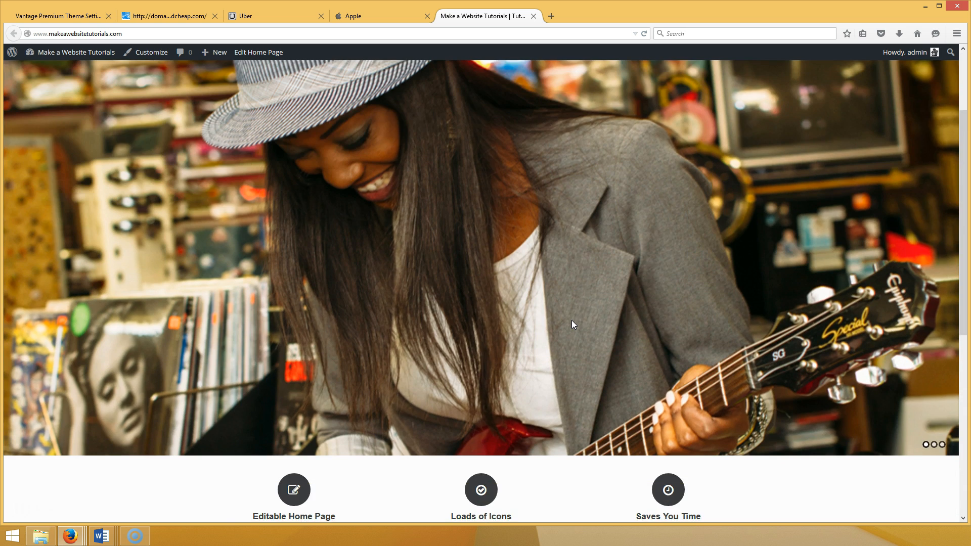
{"action": "scroll", "coordinate": [573, 325], "scroll_direction": "up", "scroll_amount": 3}
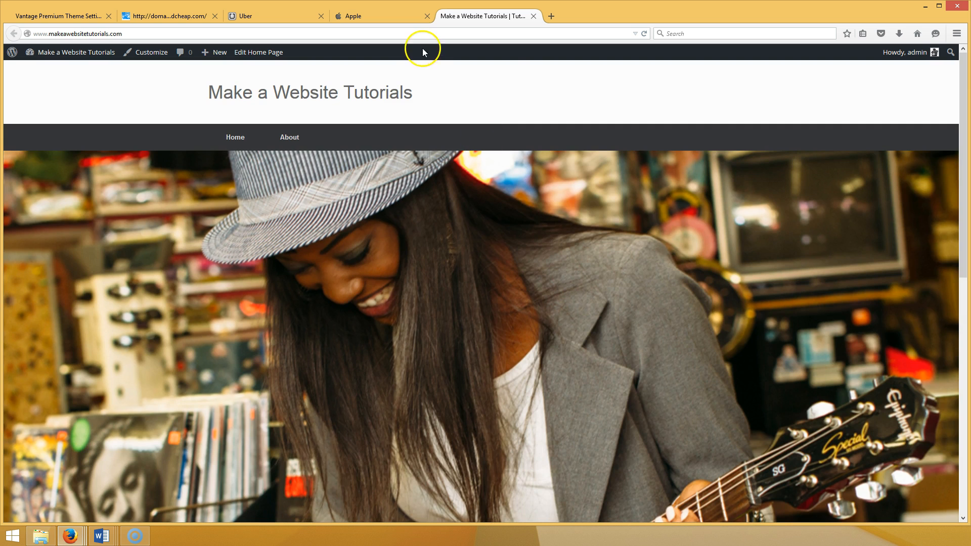
{"action": "left_click", "coordinate": [384, 14]}
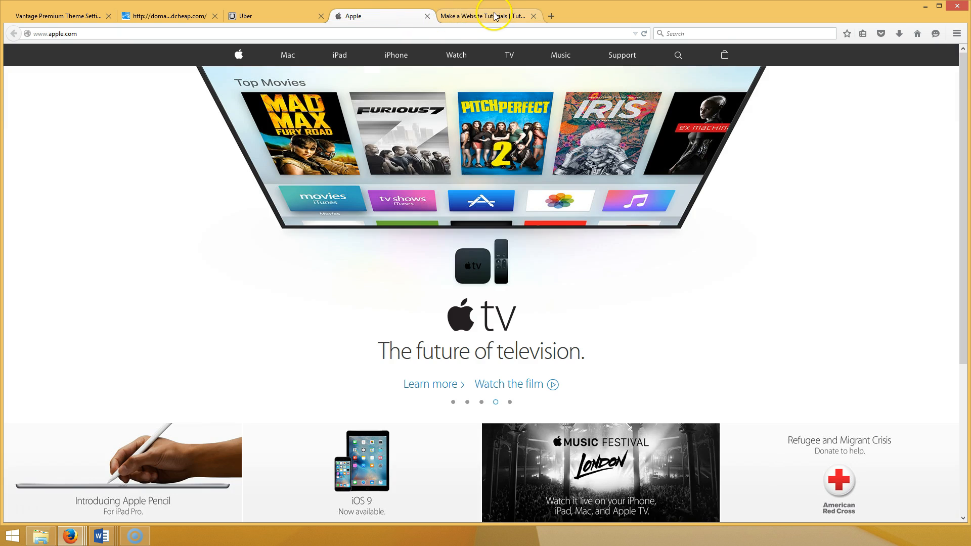
{"action": "left_click", "coordinate": [492, 16]}
{"action": "left_click", "coordinate": [291, 15]}
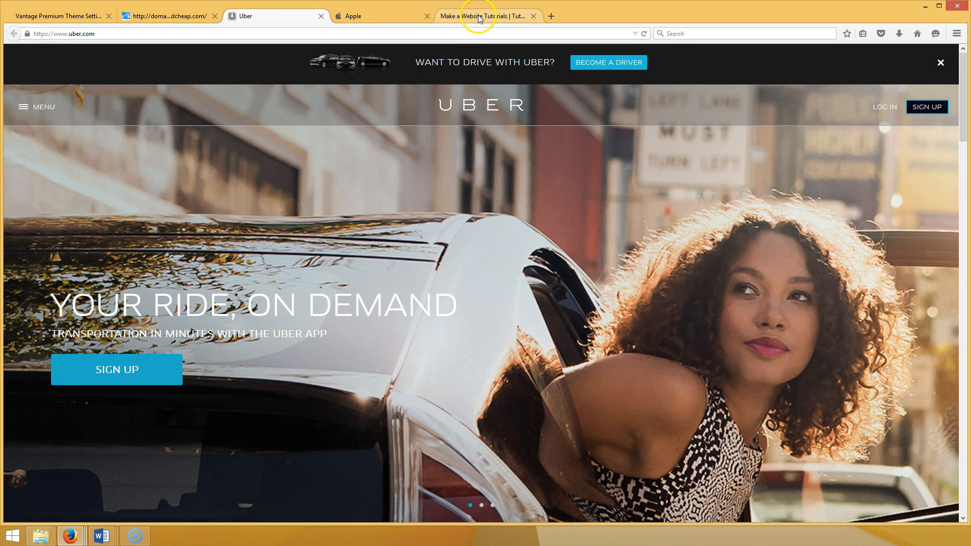
{"action": "left_click", "coordinate": [479, 16]}
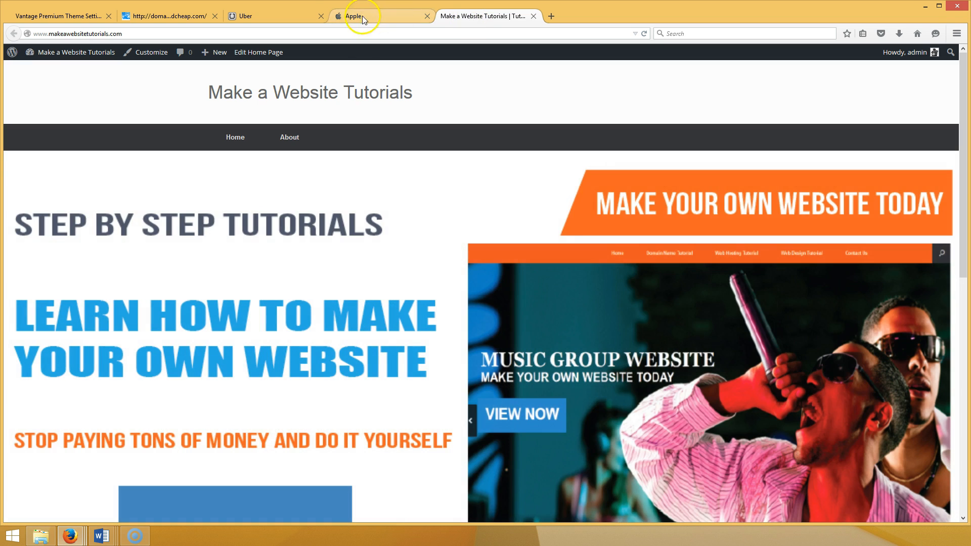
{"action": "left_click", "coordinate": [278, 16]}
{"action": "left_click", "coordinate": [463, 18]}
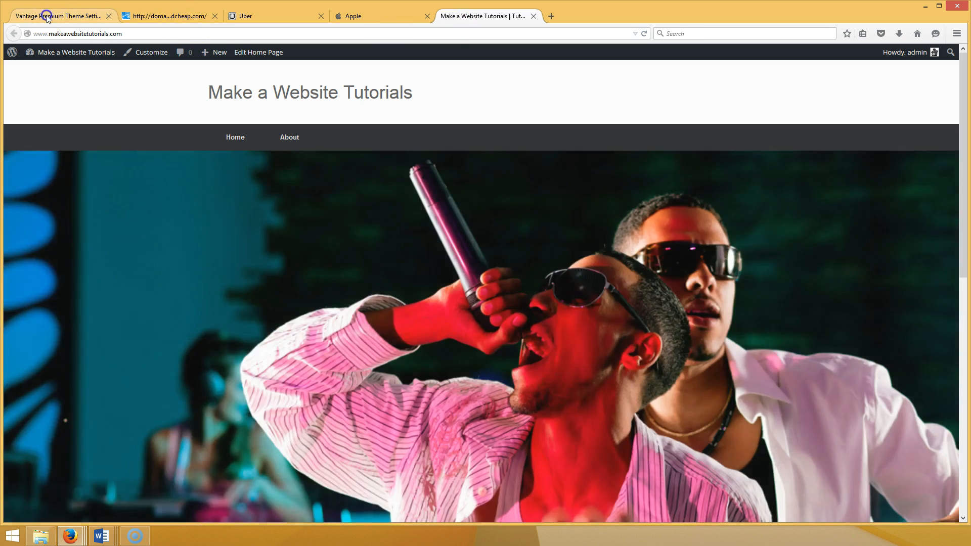
Save the theme settings and add a text layer reading LEARN MORE to the first slide of cool sliders.
{"action": "left_click", "coordinate": [46, 15]}
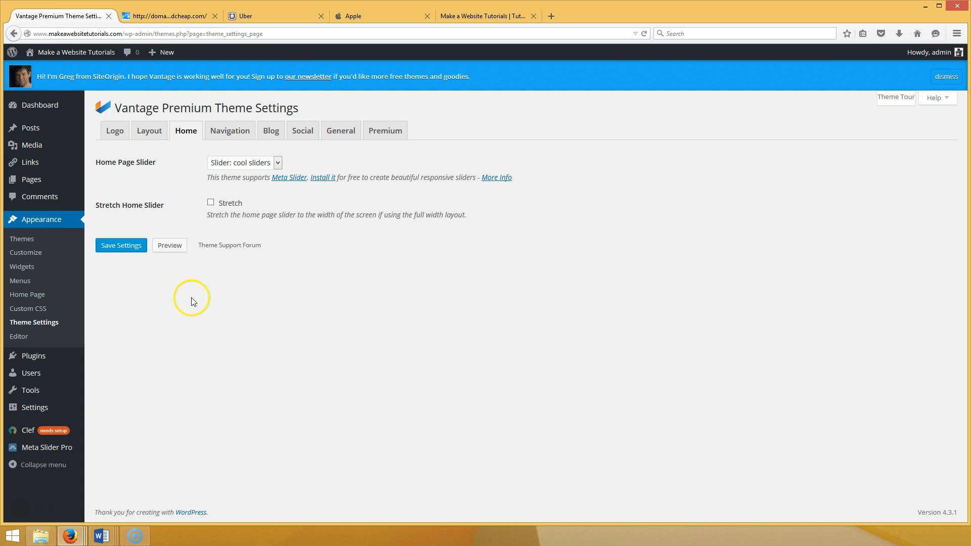
{"action": "left_click", "coordinate": [124, 249]}
{"action": "left_click", "coordinate": [61, 449]}
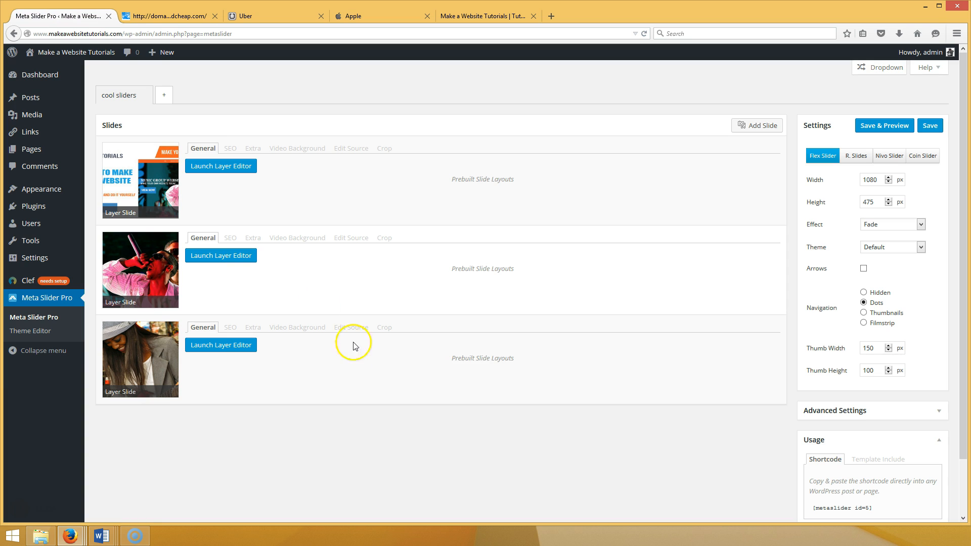
{"action": "left_click", "coordinate": [220, 169]}
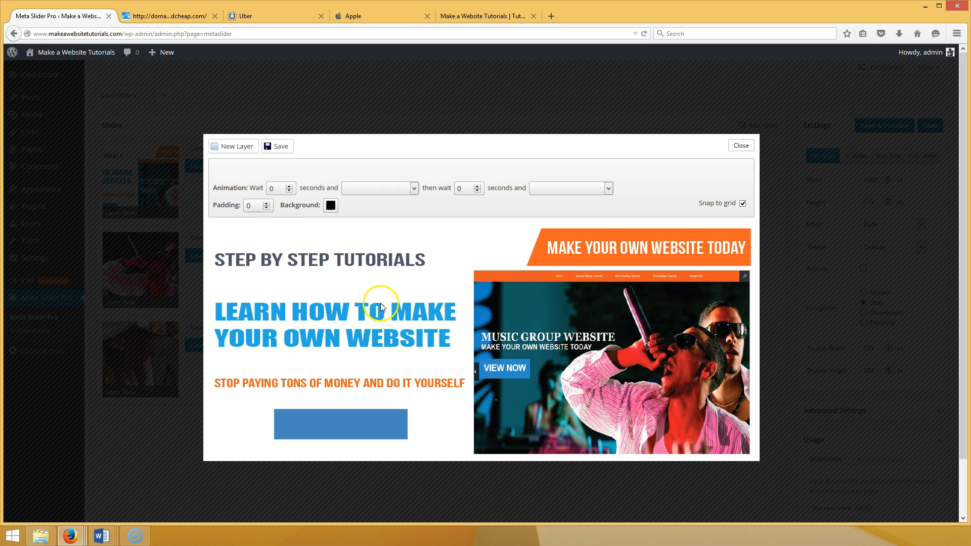
{"action": "left_click", "coordinate": [249, 147]}
{"action": "left_click", "coordinate": [251, 228]}
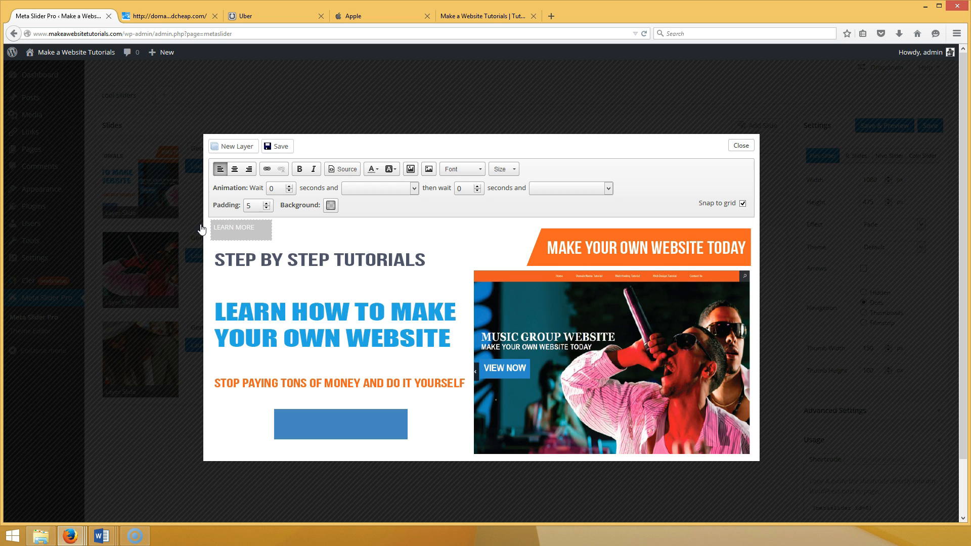
{"action": "right_click", "coordinate": [198, 223]}
{"action": "left_click", "coordinate": [341, 234]}
Format the LEARN MORE text as bold Tahoma at size 30.
{"action": "left_click_drag", "start_coordinate": [259, 230], "coordinate": [203, 232]}
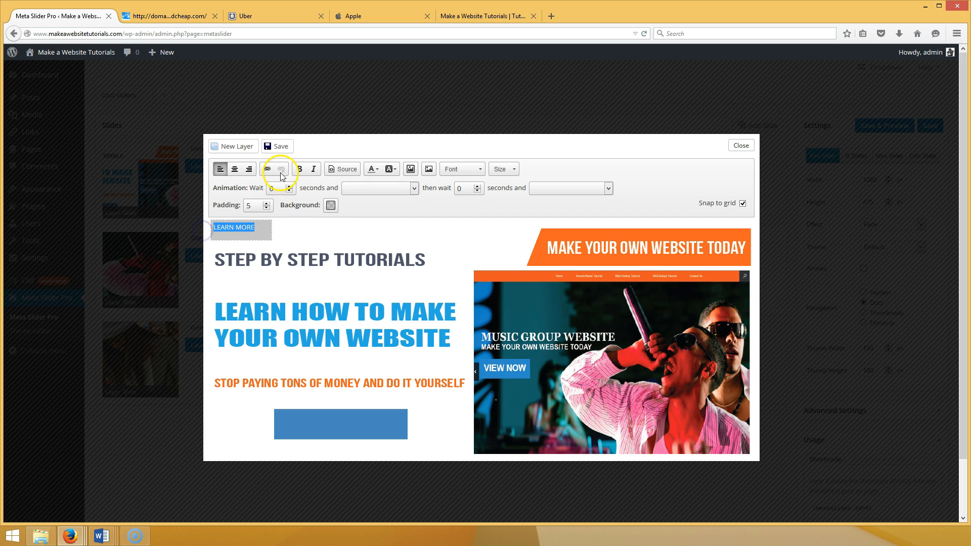
{"action": "left_click", "coordinate": [300, 170]}
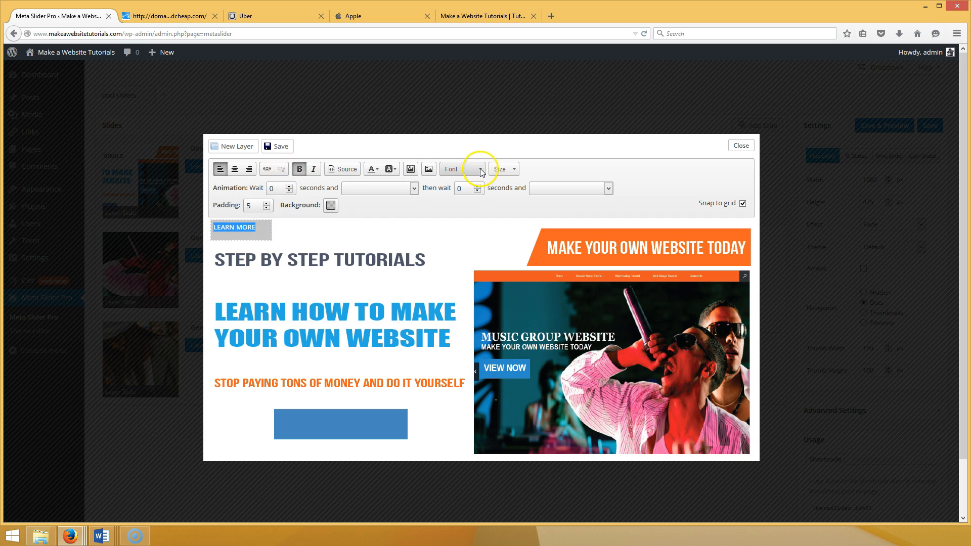
{"action": "left_click", "coordinate": [462, 169]}
{"action": "left_click_drag", "start_coordinate": [508, 208], "coordinate": [508, 223]}
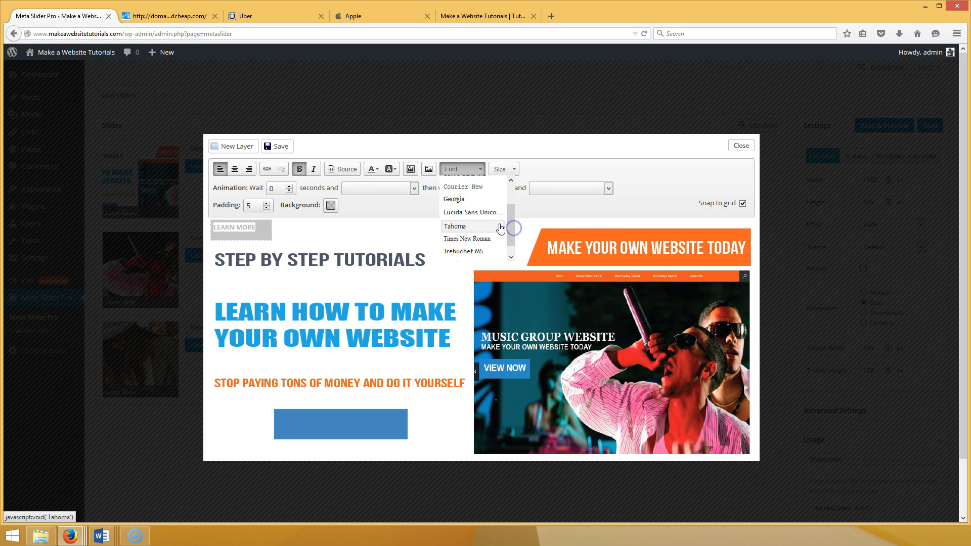
{"action": "left_click", "coordinate": [500, 222]}
{"action": "left_click", "coordinate": [516, 174]}
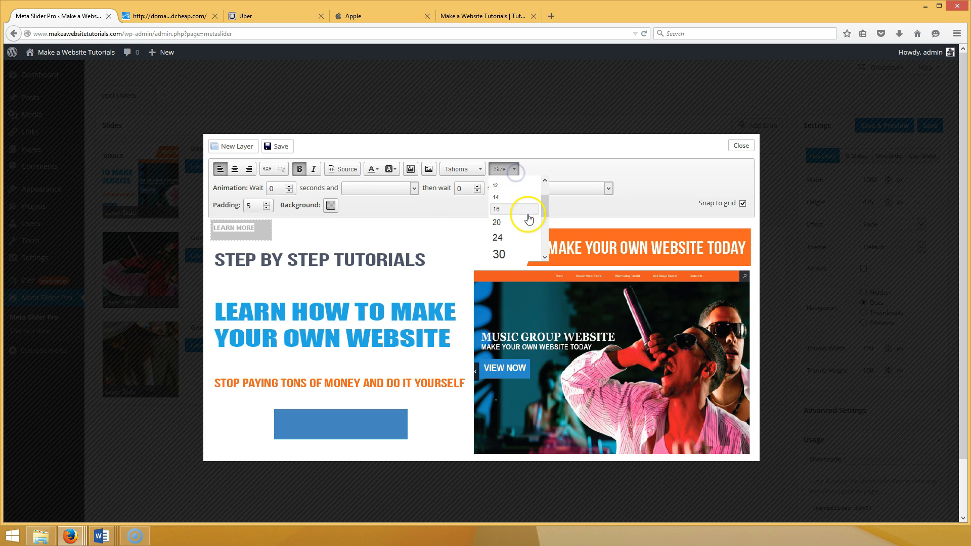
{"action": "left_click", "coordinate": [507, 252]}
Widen the LEARN MORE layer to fit its text on one line and move it onto the blue rectangle.
{"action": "left_click_drag", "start_coordinate": [271, 239], "coordinate": [304, 242]}
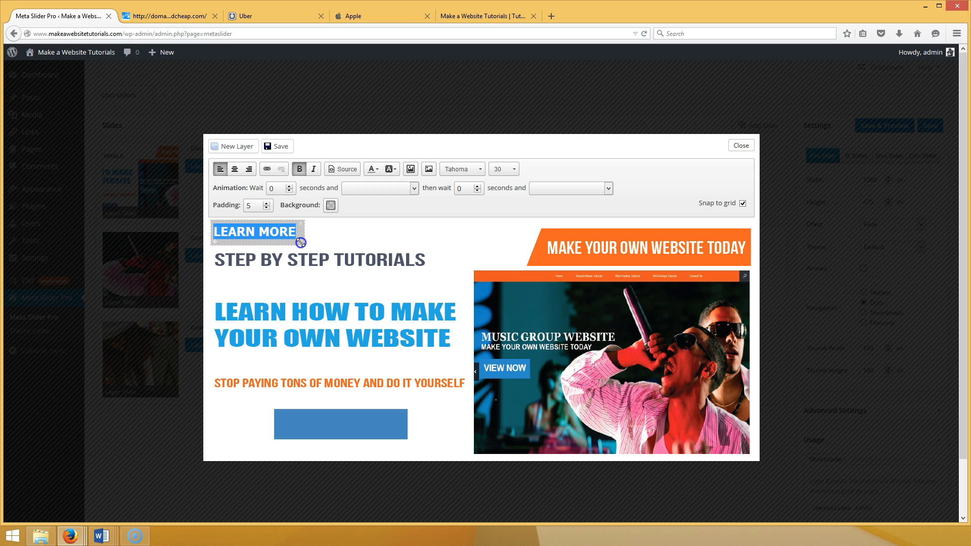
{"action": "left_click_drag", "start_coordinate": [215, 240], "coordinate": [297, 431]}
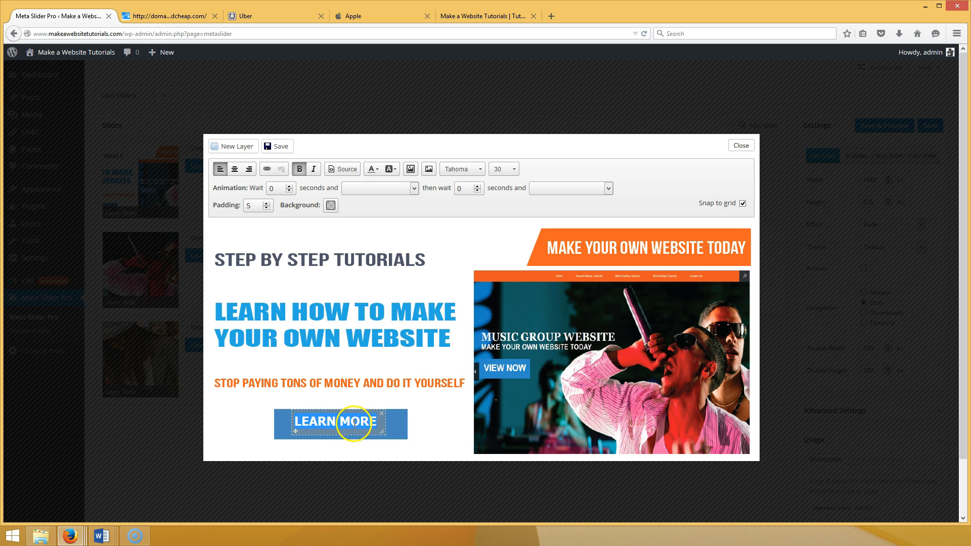
{"action": "left_click", "coordinate": [458, 413]}
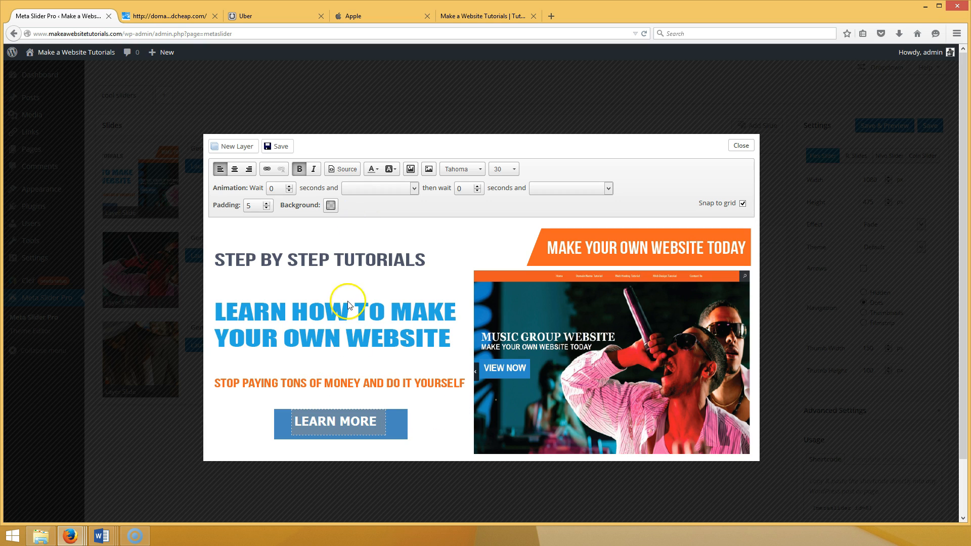
Make the LEARN MORE layer's background fully transparent with rgba(142, 142, 142, 0).
{"action": "left_click", "coordinate": [331, 205]}
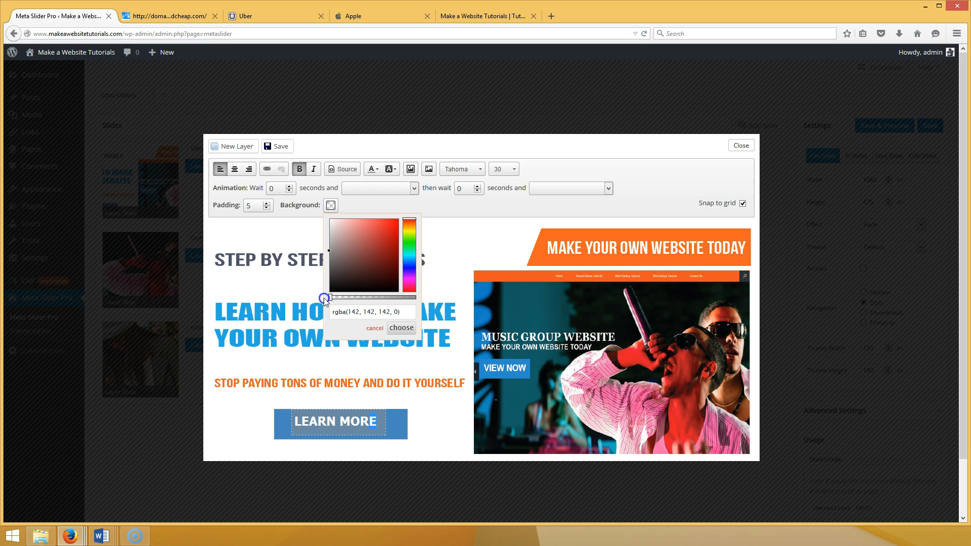
{"action": "left_click", "coordinate": [409, 330]}
{"action": "left_click", "coordinate": [422, 420]}
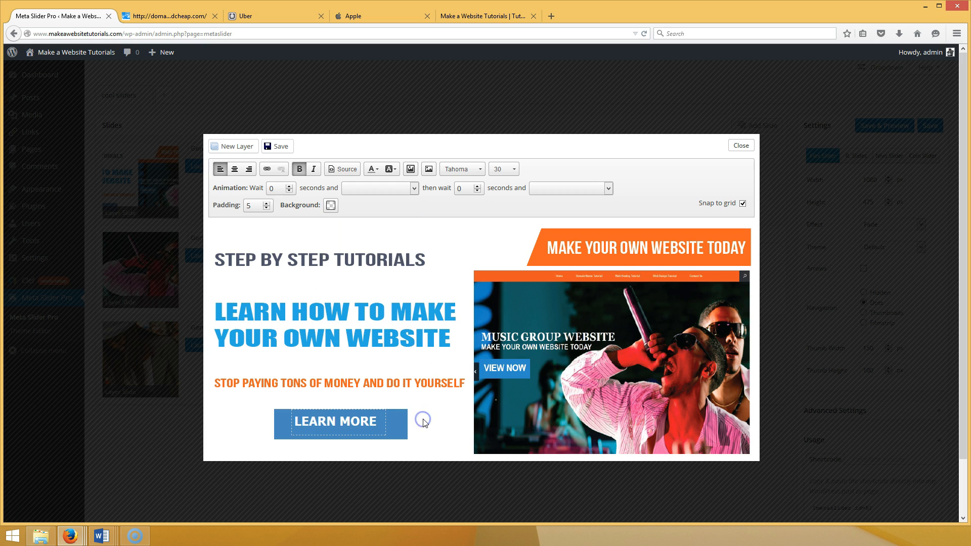
{"action": "left_click", "coordinate": [327, 427]}
Switch to the YouTube window and copy the address of the video on creating a WordPress website for your band.
{"action": "left_click_drag", "start_coordinate": [970, 4], "coordinate": [426, 77]}
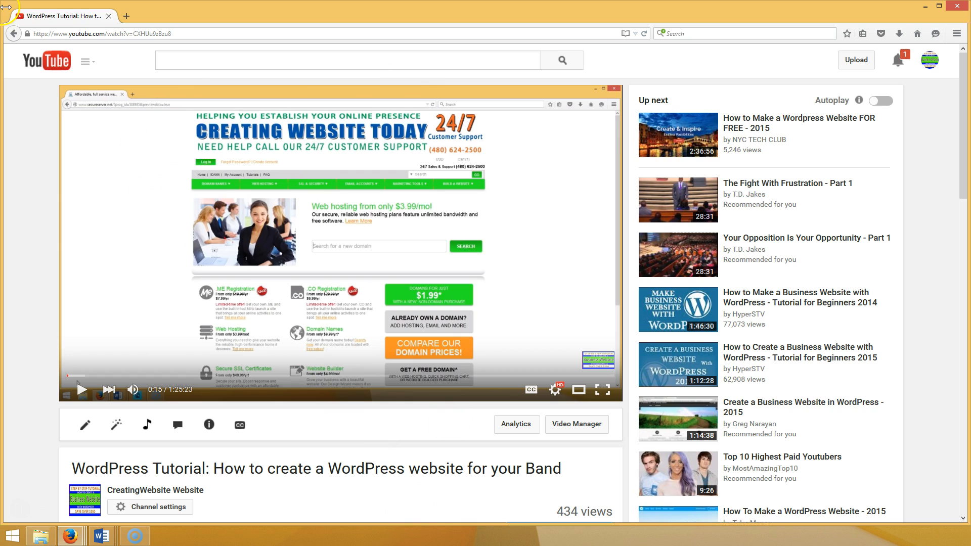
{"action": "left_click", "coordinate": [100, 35]}
{"action": "right_click", "coordinate": [100, 35]}
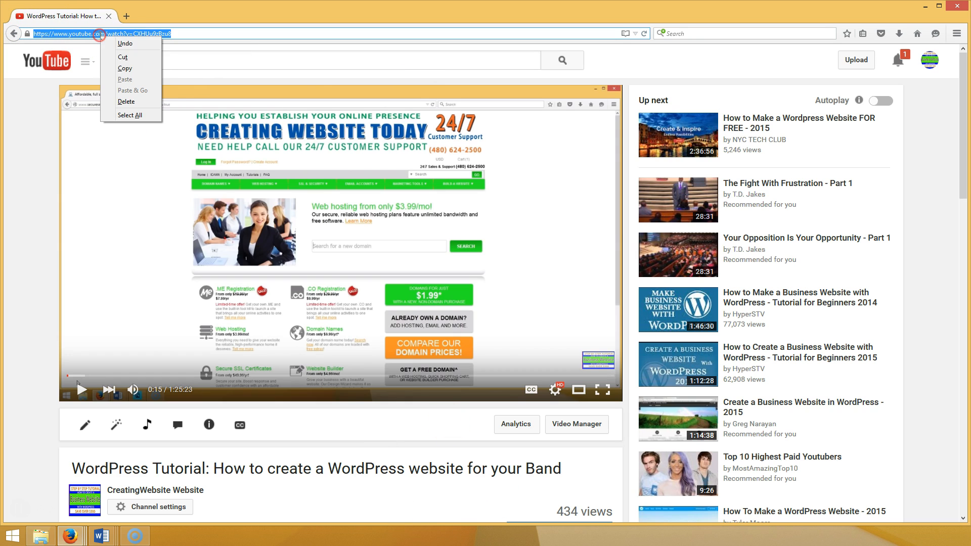
{"action": "left_click", "coordinate": [120, 69]}
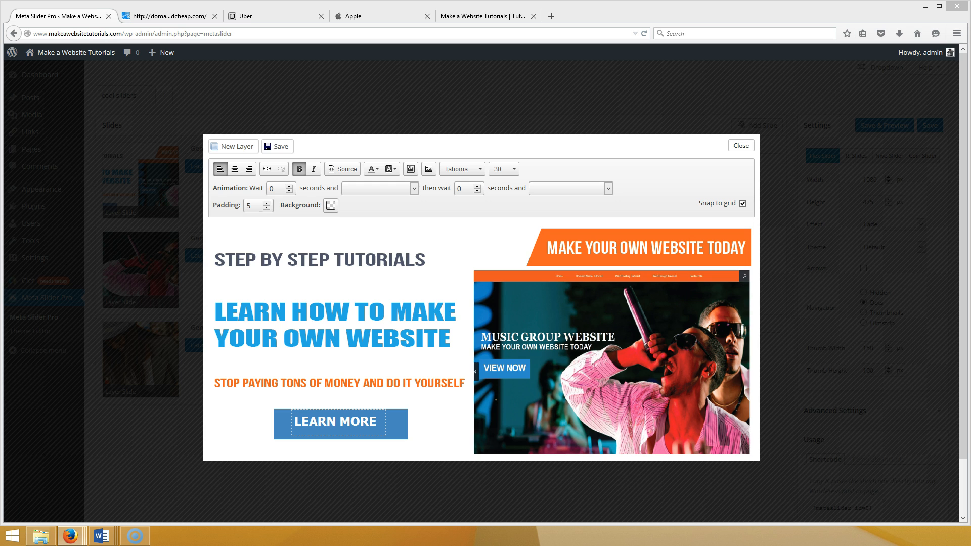
Link the LEARN MORE text to the copied YouTube video address.
{"action": "left_click_drag", "start_coordinate": [377, 421], "coordinate": [298, 423]}
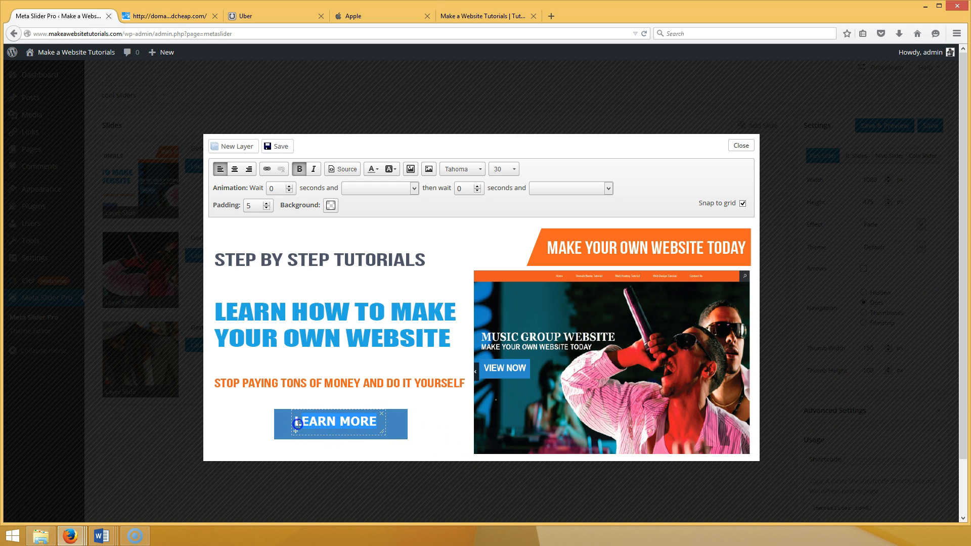
{"action": "left_click", "coordinate": [267, 169]}
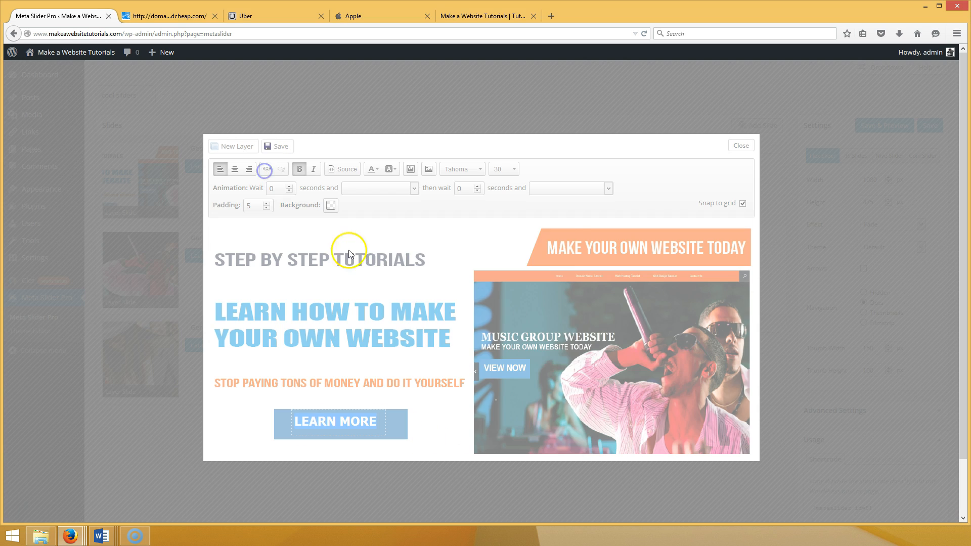
{"action": "right_click", "coordinate": [482, 278]}
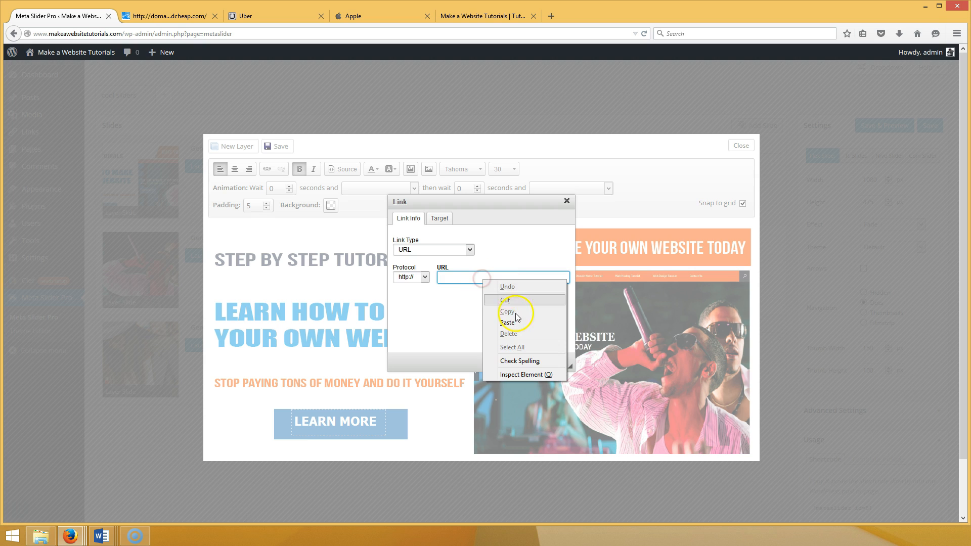
{"action": "left_click", "coordinate": [515, 322]}
{"action": "left_click", "coordinate": [518, 366]}
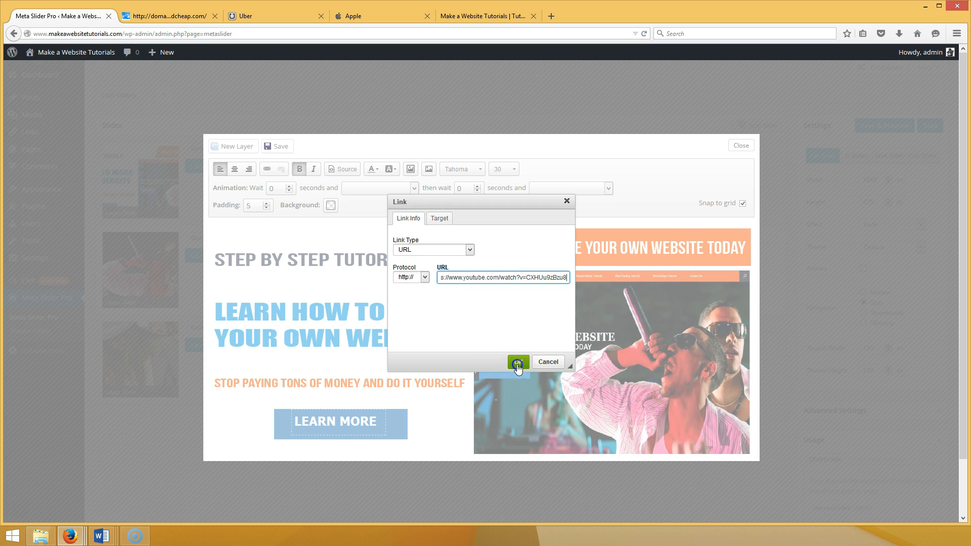
Save the slide's layers, close the layer editor, and save the cool sliders slideshow.
{"action": "left_click", "coordinate": [271, 149]}
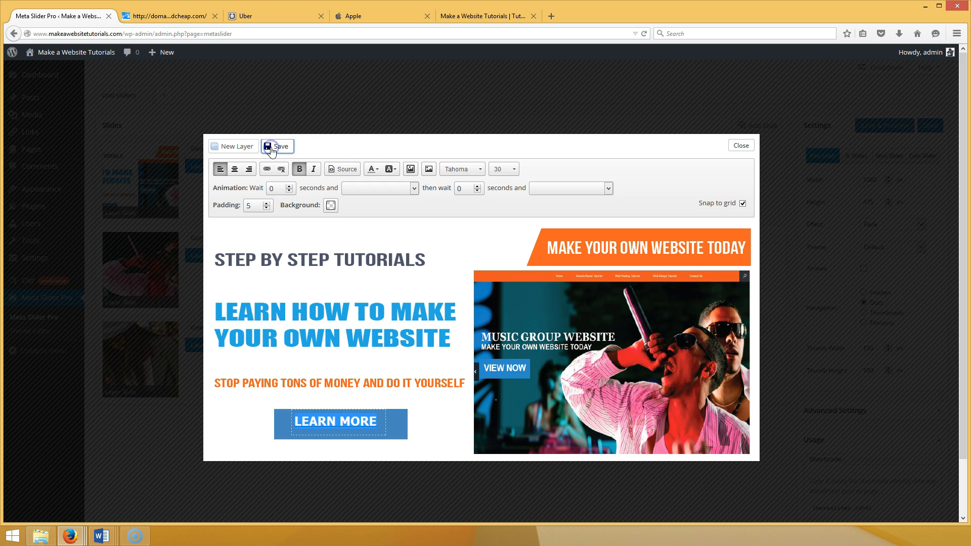
{"action": "left_click", "coordinate": [752, 152]}
{"action": "left_click", "coordinate": [931, 127]}
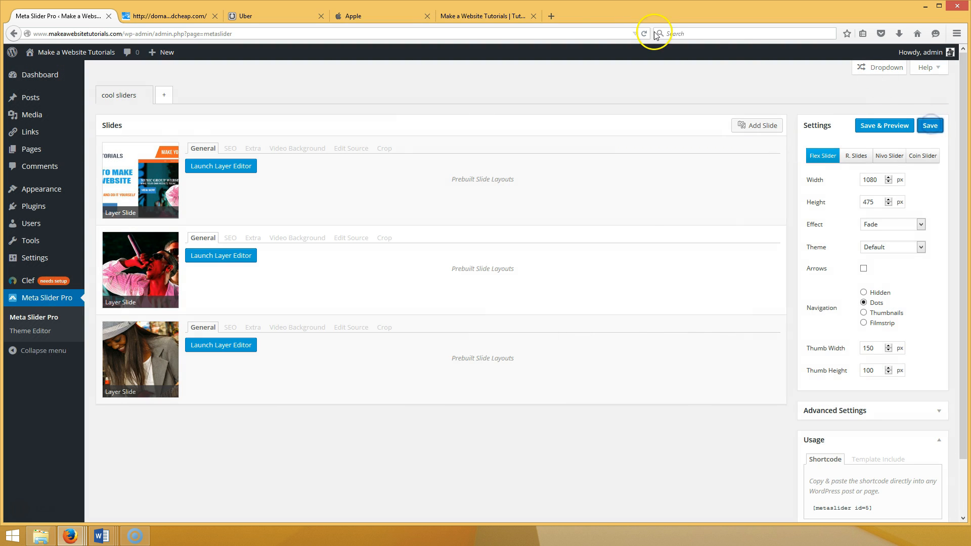
Reload the live homepage and examine the slideshow's slides, especially the LEARN MORE text on its button.
{"action": "left_click", "coordinate": [482, 16]}
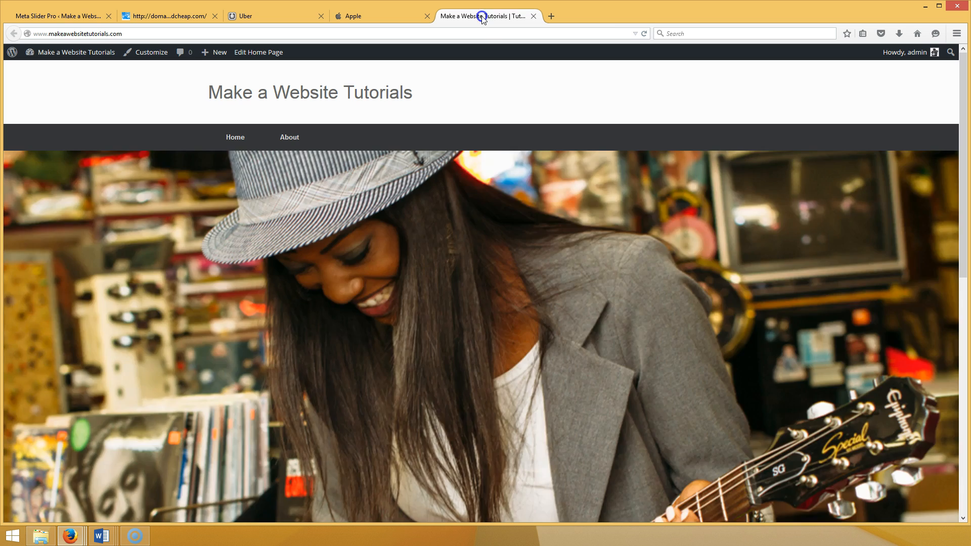
{"action": "left_click", "coordinate": [644, 34]}
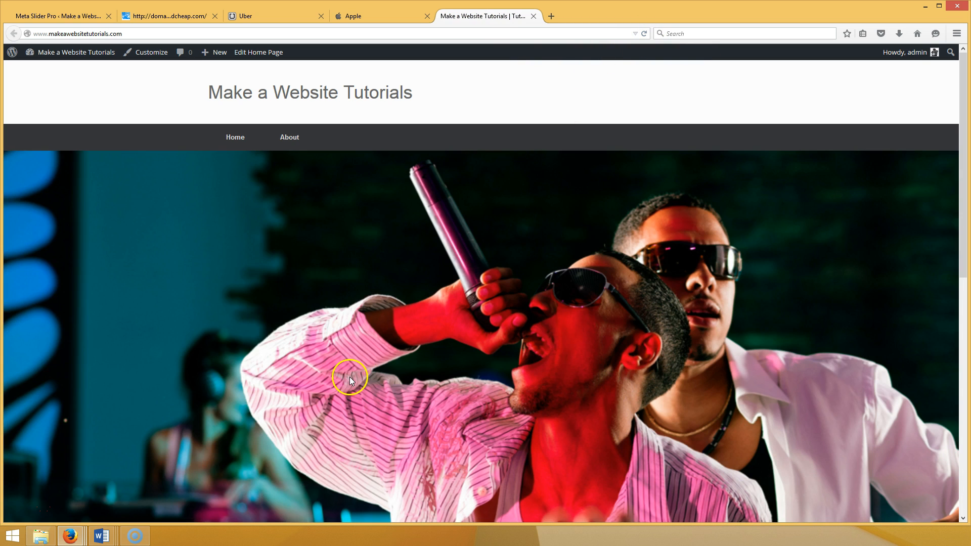
{"action": "scroll", "coordinate": [361, 372], "scroll_direction": "down", "scroll_amount": 4}
{"action": "scroll", "coordinate": [361, 371], "scroll_direction": "up", "scroll_amount": 4}
{"action": "scroll", "coordinate": [361, 371], "scroll_direction": "down", "scroll_amount": 2}
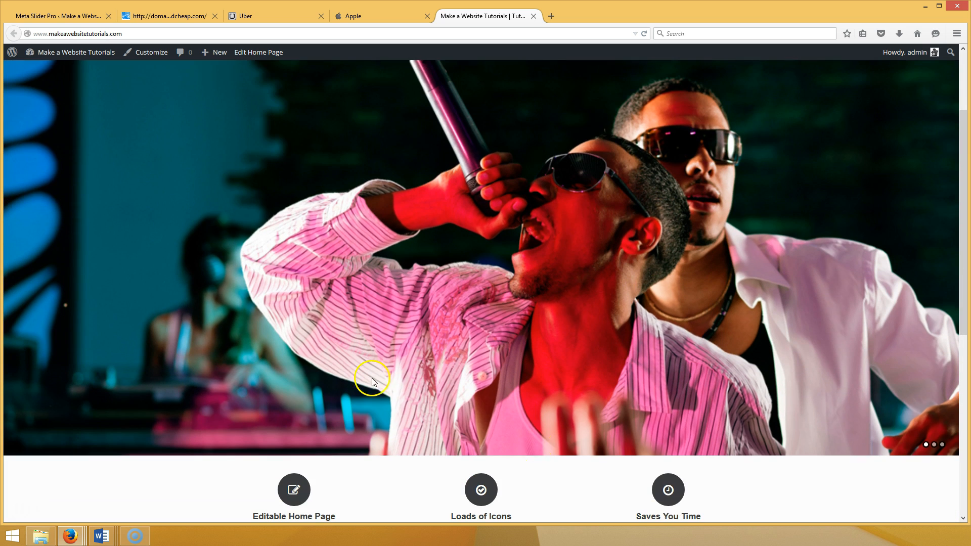
{"action": "left_click", "coordinate": [934, 445]}
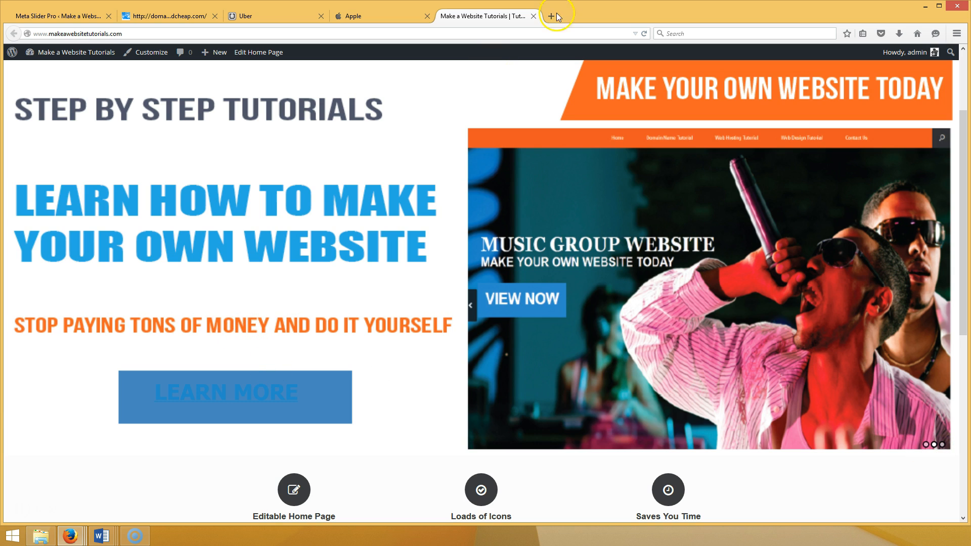
{"action": "left_click", "coordinate": [643, 33]}
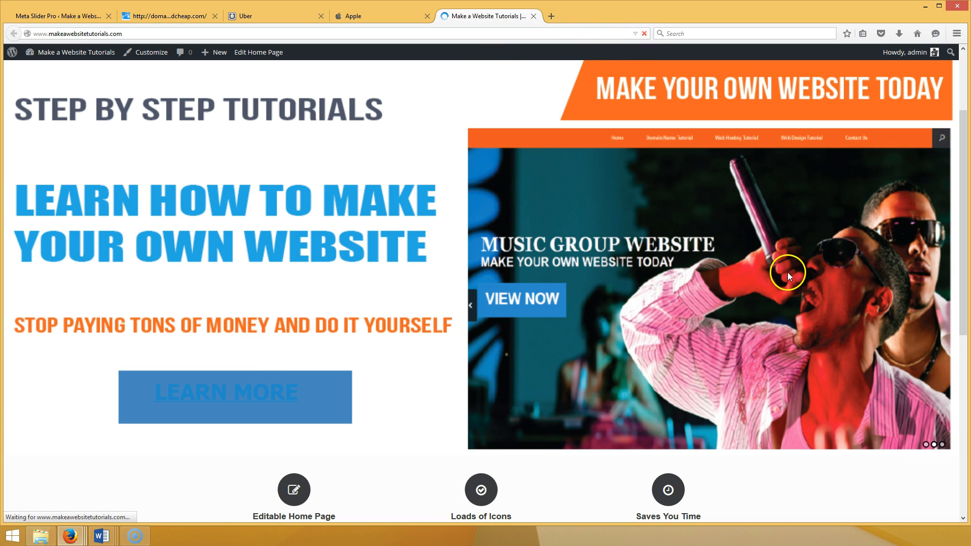
{"action": "left_click", "coordinate": [934, 444]}
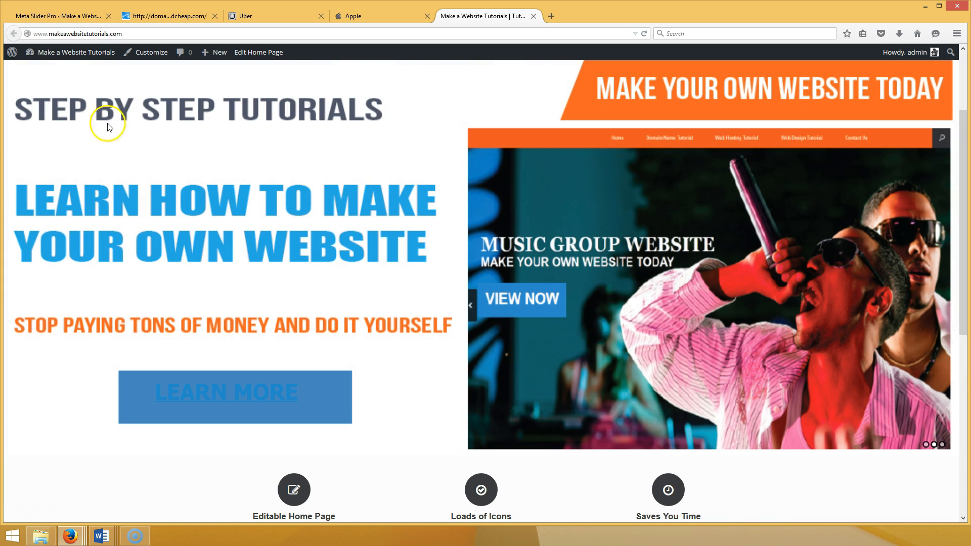
{"action": "left_click", "coordinate": [941, 444]}
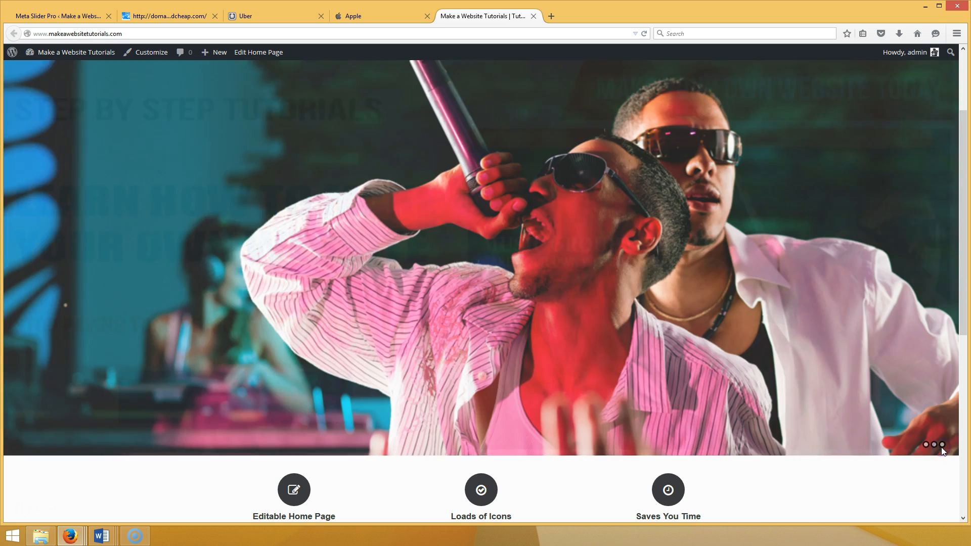
Change the LEARN MORE text colour to white in the first slide's layers.
{"action": "left_click", "coordinate": [46, 17]}
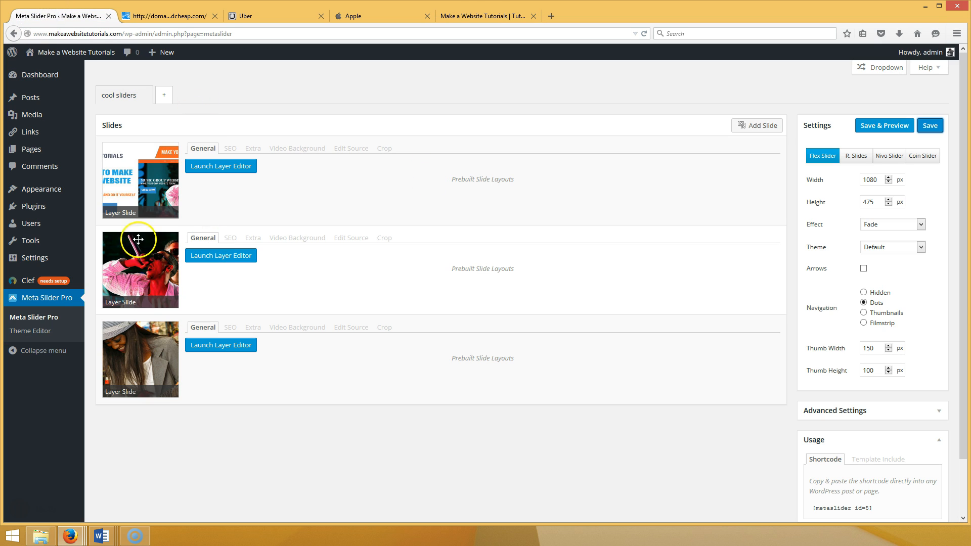
{"action": "left_click", "coordinate": [218, 255]}
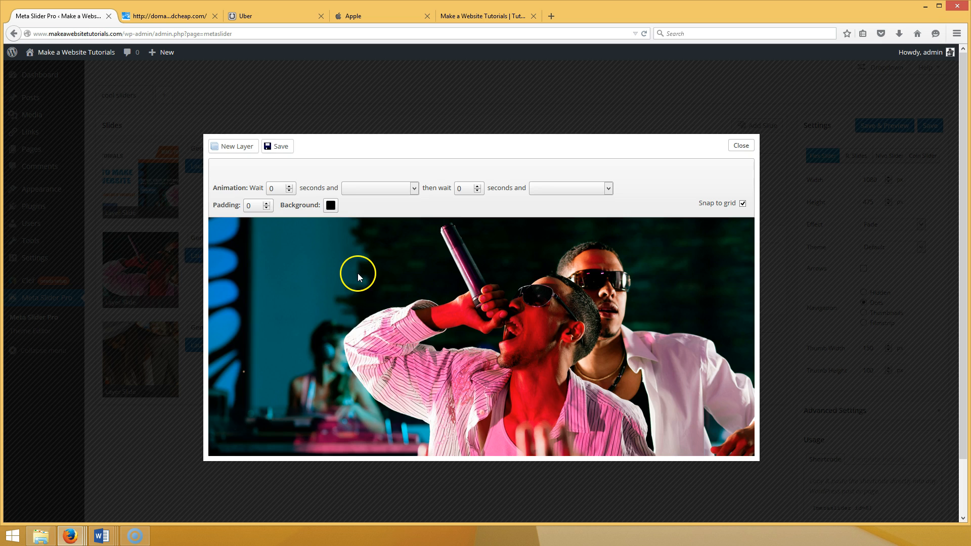
{"action": "left_click", "coordinate": [749, 146]}
{"action": "left_click", "coordinate": [222, 166]}
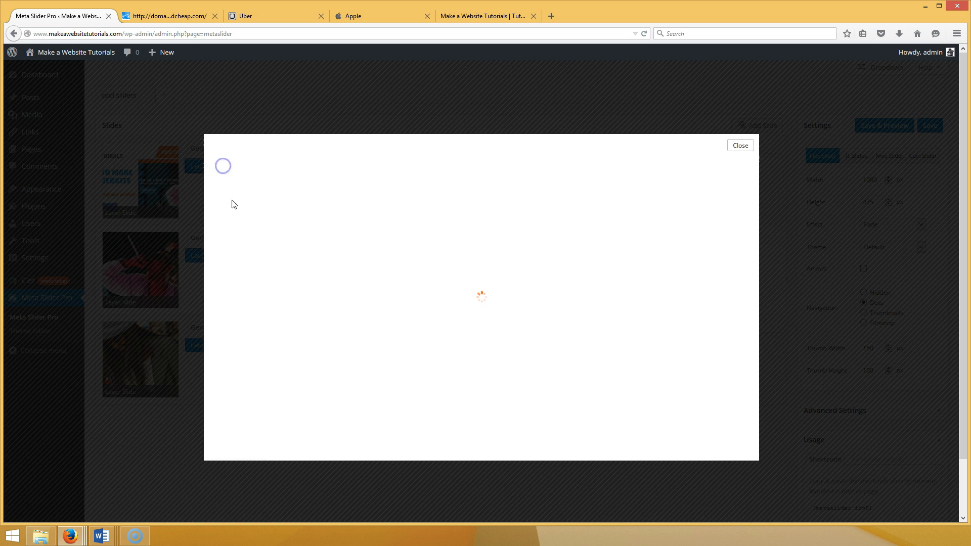
{"action": "left_click_drag", "start_coordinate": [374, 419], "coordinate": [254, 420]}
{"action": "left_click", "coordinate": [372, 169]}
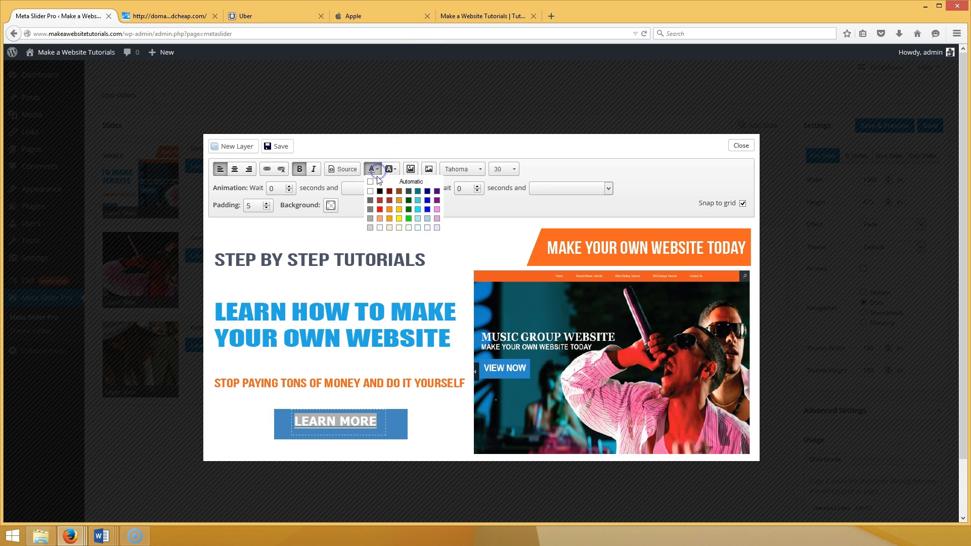
{"action": "left_click", "coordinate": [371, 184]}
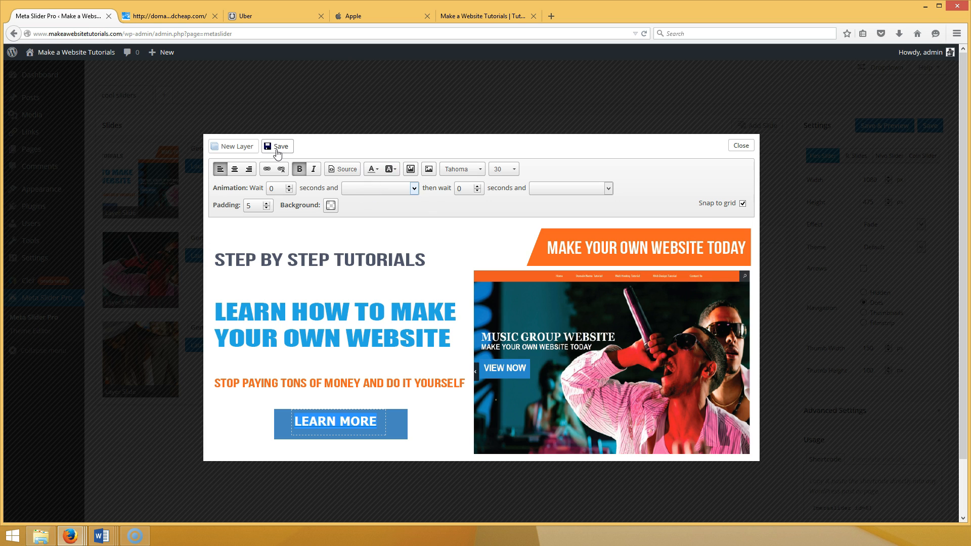
Save the first slide's layers, close the layer editor, and save the slideshow.
{"action": "left_click", "coordinate": [412, 423]}
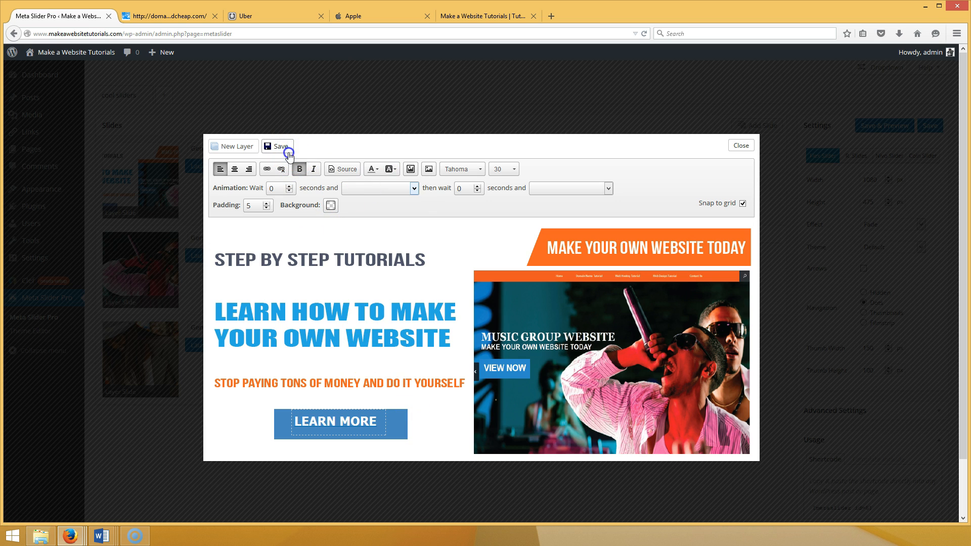
{"action": "left_click", "coordinate": [742, 145]}
{"action": "left_click", "coordinate": [926, 128]}
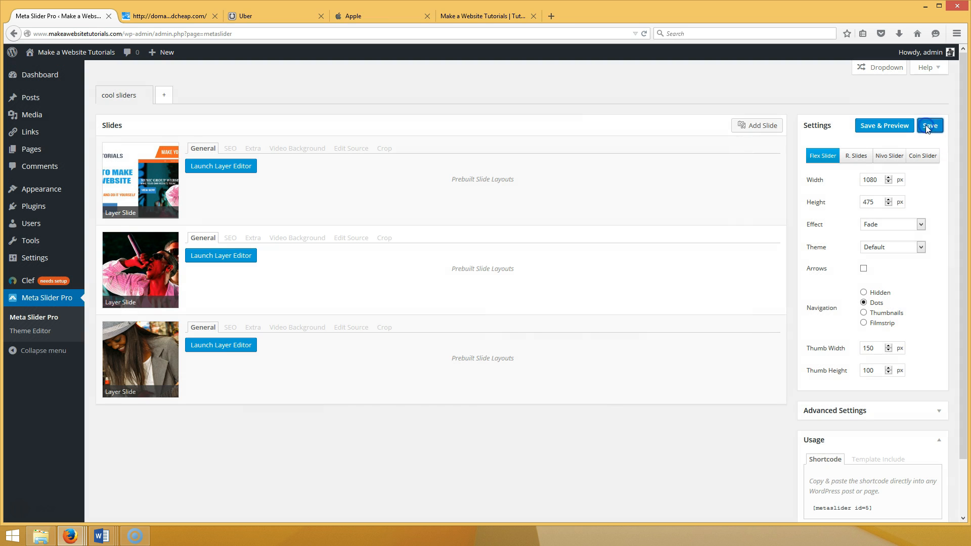
Reload the homepage, test the LEARN MORE link, and return to the slideshow to view another slide.
{"action": "left_click", "coordinate": [511, 16]}
{"action": "left_click", "coordinate": [643, 34]}
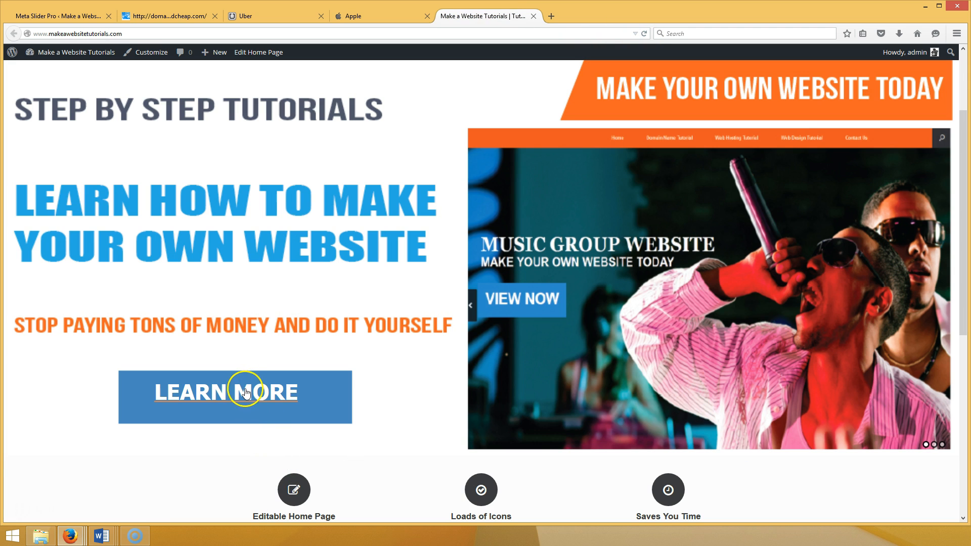
{"action": "left_click", "coordinate": [488, 330]}
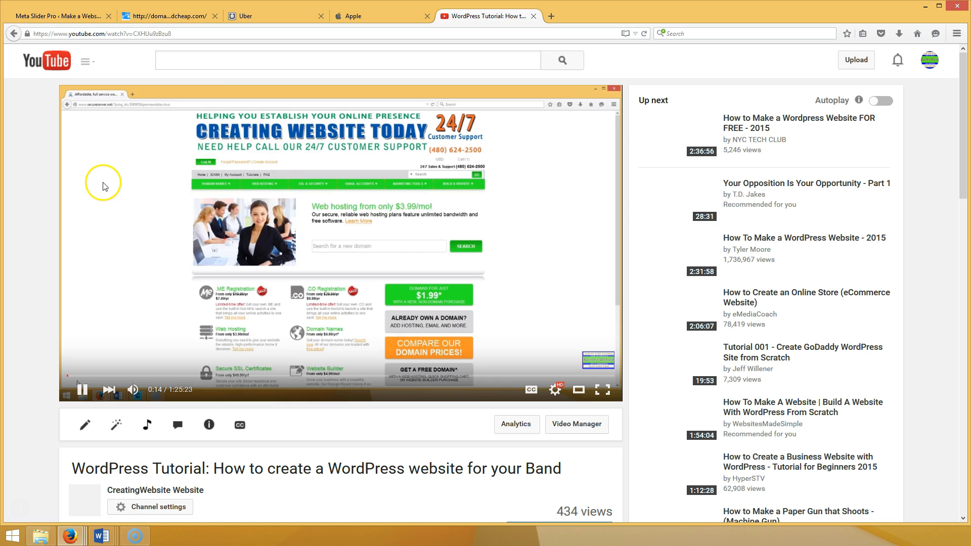
{"action": "left_click", "coordinate": [23, 38]}
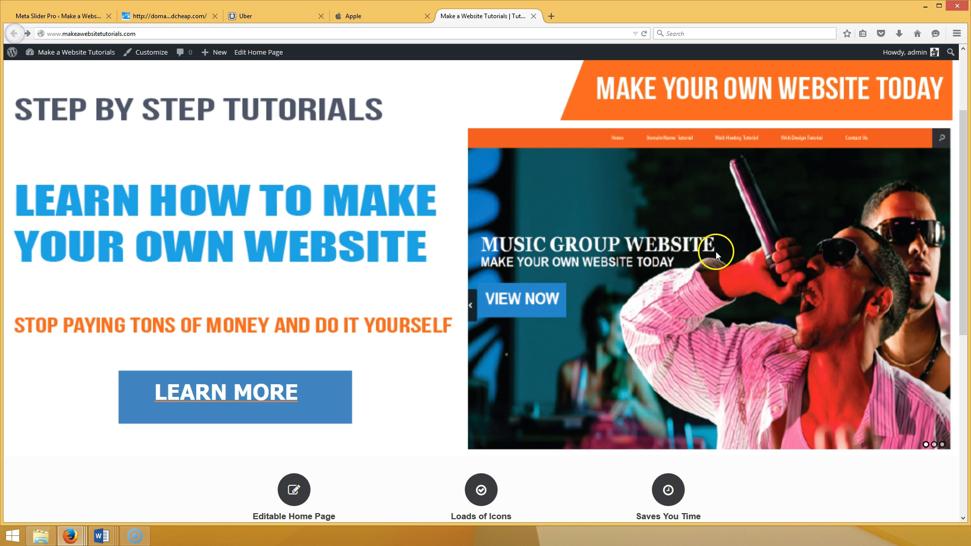
{"action": "left_click", "coordinate": [933, 444]}
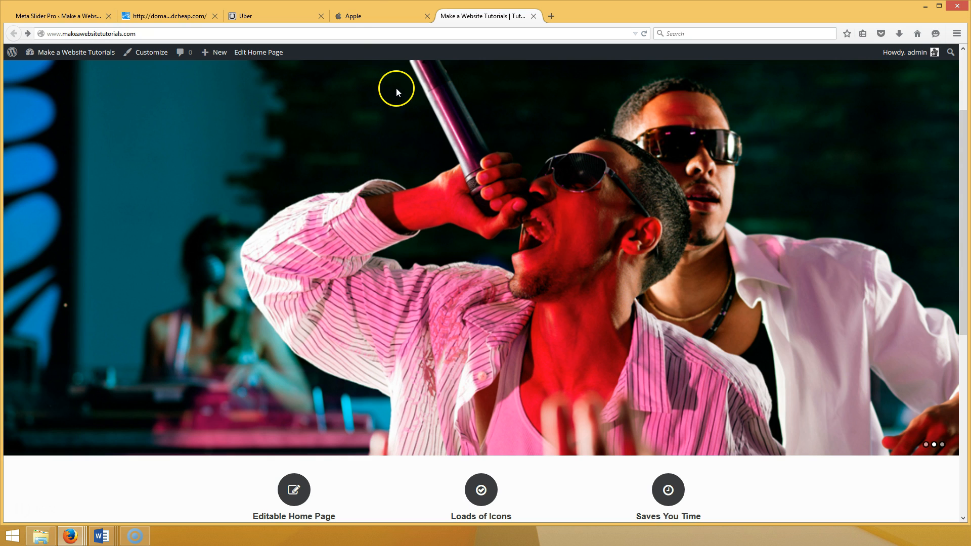
Compare the text and button placement in the homepage slideshows of Uber, Apple and domainpricedcheap.com.
{"action": "left_click", "coordinate": [279, 11]}
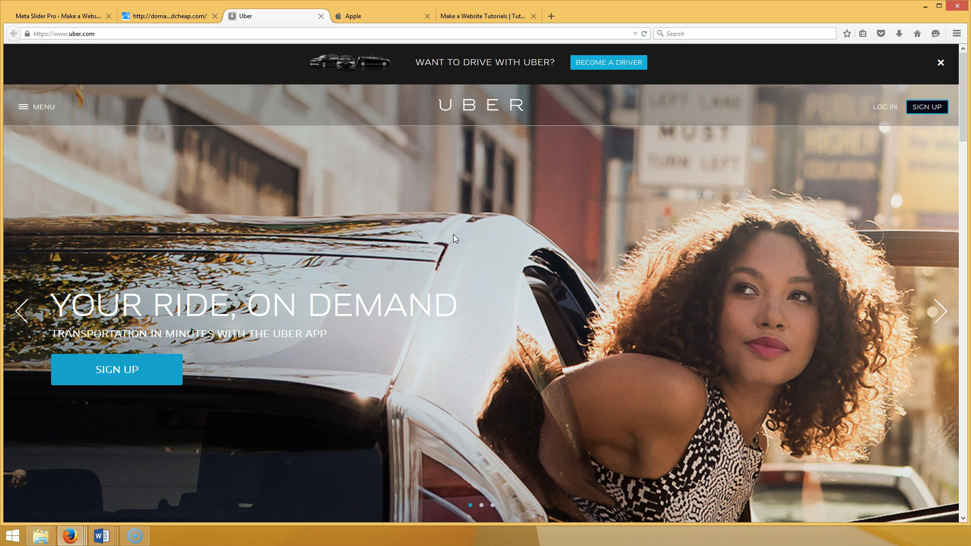
{"action": "left_click", "coordinate": [362, 17]}
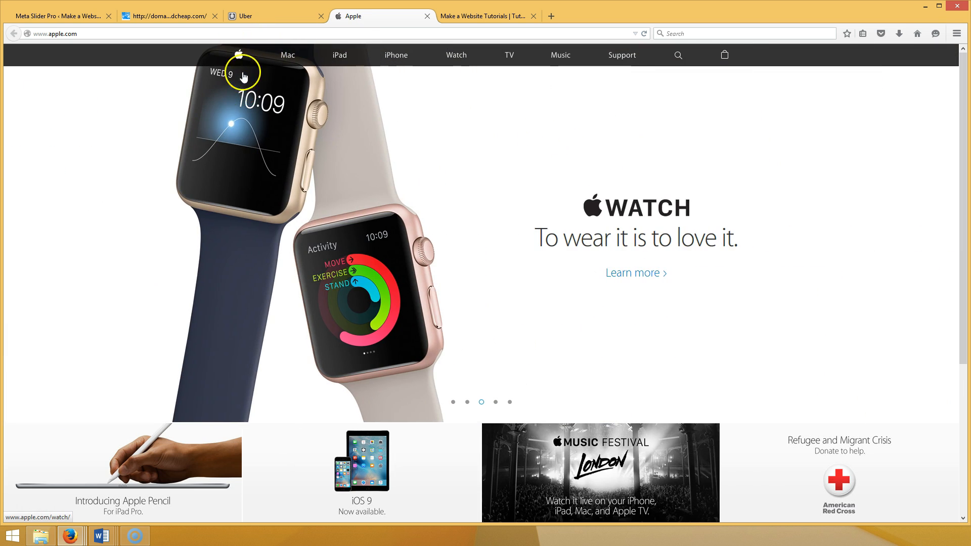
{"action": "left_click", "coordinate": [248, 8]}
{"action": "left_click", "coordinate": [180, 20]}
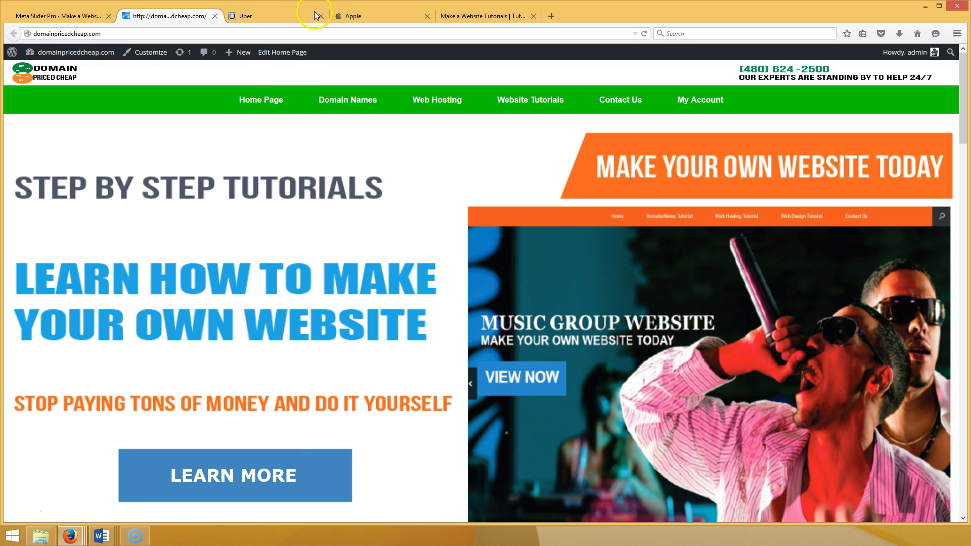
Add a text layer reading STEP BY STEP TUTORIAL to the second slide in Meta Slider Pro.
{"action": "left_click", "coordinate": [71, 14]}
{"action": "left_click", "coordinate": [223, 255]}
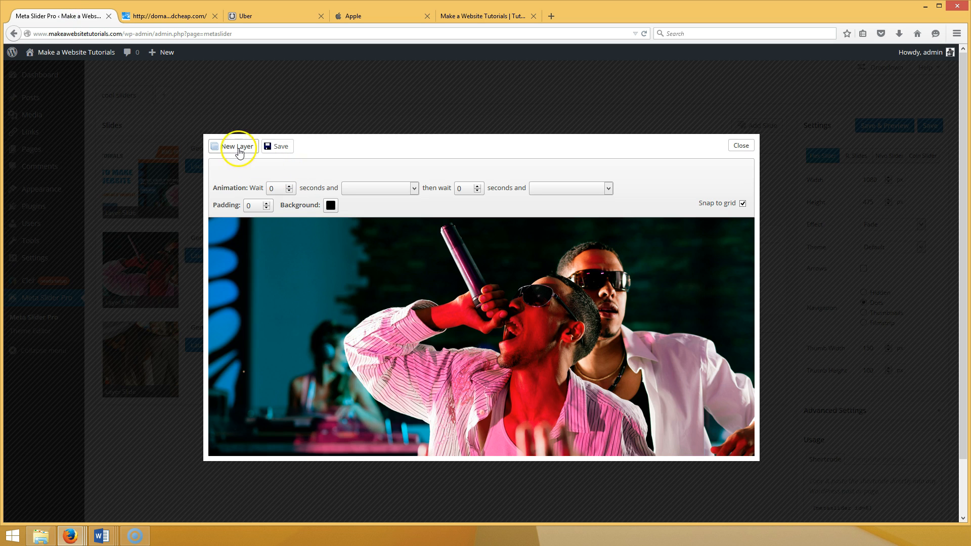
{"action": "left_click", "coordinate": [234, 147]}
{"action": "left_click", "coordinate": [254, 227]}
{"action": "left_click_drag", "start_coordinate": [254, 228], "coordinate": [201, 231]}
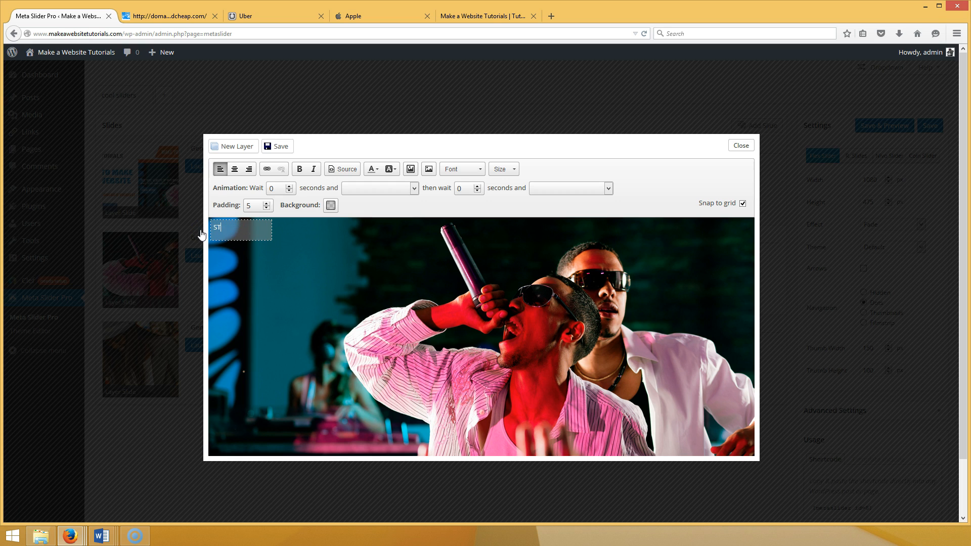
{"action": "type", "text": "STEP BY STEP TUOT"}
{"action": "key", "text": "BackSpace"}
{"action": "key", "text": "BackSpace"}
{"action": "type", "text": "TORIAL"}
Format the STEP BY STEP TUTORIAL text as bold Tahoma, size 30, and widen its layer to fit one line.
{"action": "left_click_drag", "start_coordinate": [253, 236], "coordinate": [199, 230]}
{"action": "left_click", "coordinate": [299, 170]}
{"action": "left_click", "coordinate": [478, 169]}
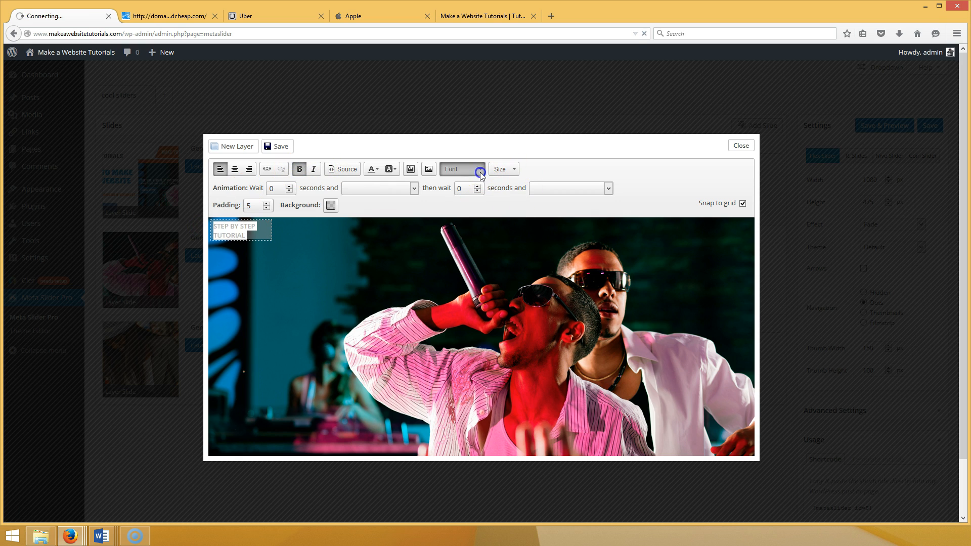
{"action": "scroll", "coordinate": [505, 230], "scroll_direction": "down", "scroll_amount": 3}
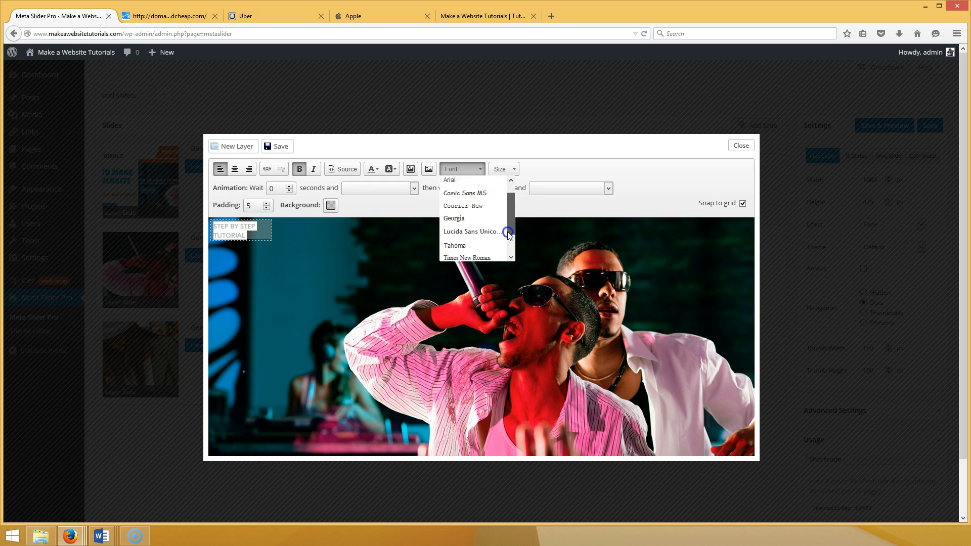
{"action": "left_click", "coordinate": [478, 217]}
{"action": "left_click", "coordinate": [513, 169]}
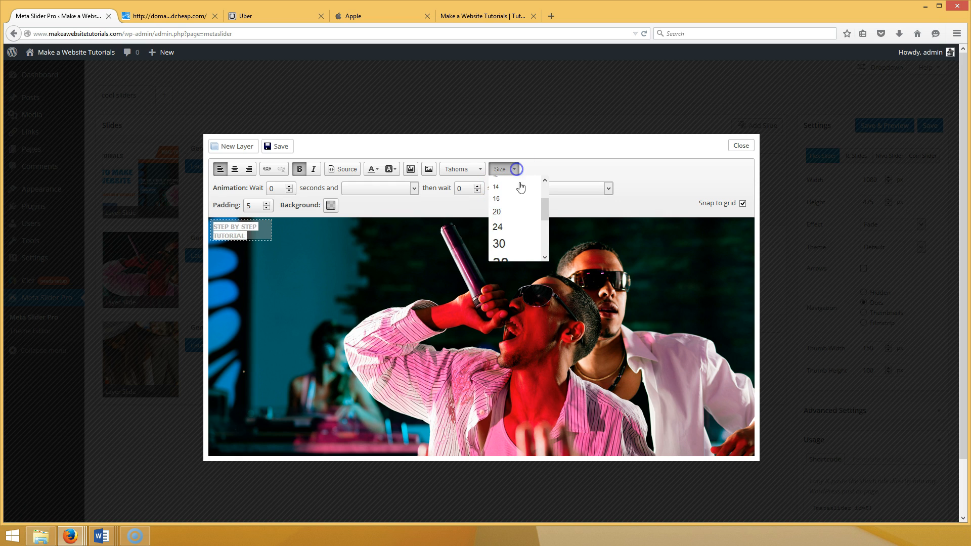
{"action": "left_click", "coordinate": [523, 242]}
{"action": "left_click_drag", "start_coordinate": [275, 241], "coordinate": [382, 237]}
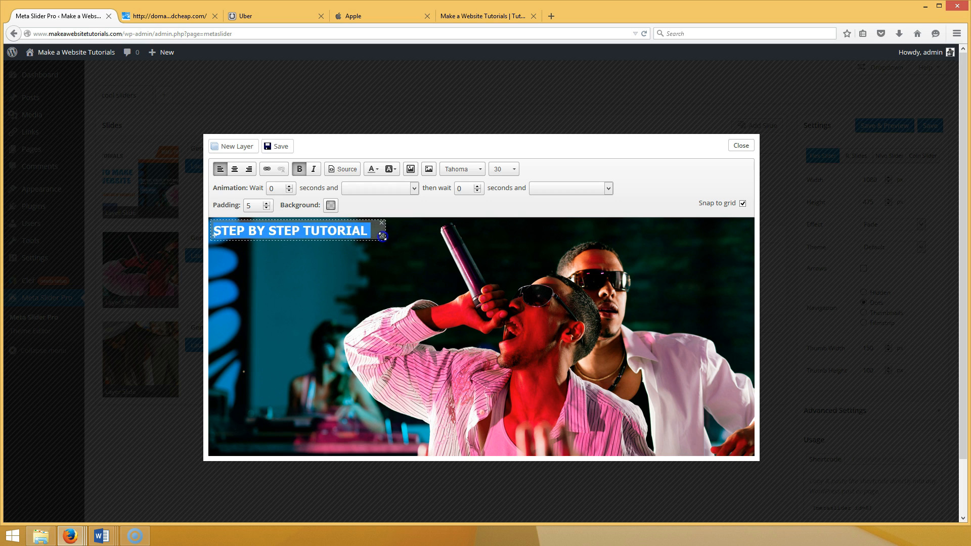
Move the STEP BY STEP TUTORIAL layer beside the singer's microphone arm and make its background fully transparent with rgba(142, 142, 142, 0).
{"action": "left_click_drag", "start_coordinate": [209, 236], "coordinate": [211, 292]}
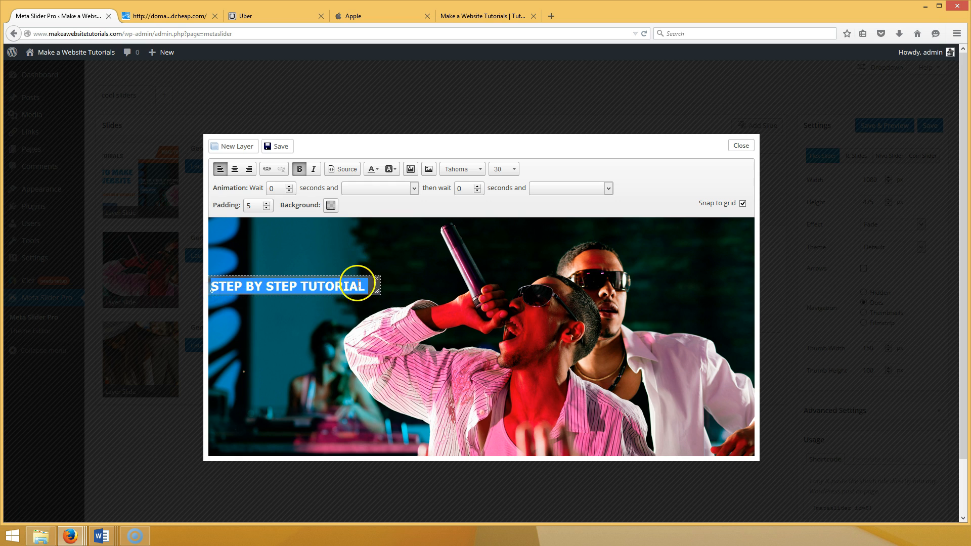
{"action": "left_click", "coordinate": [366, 289]}
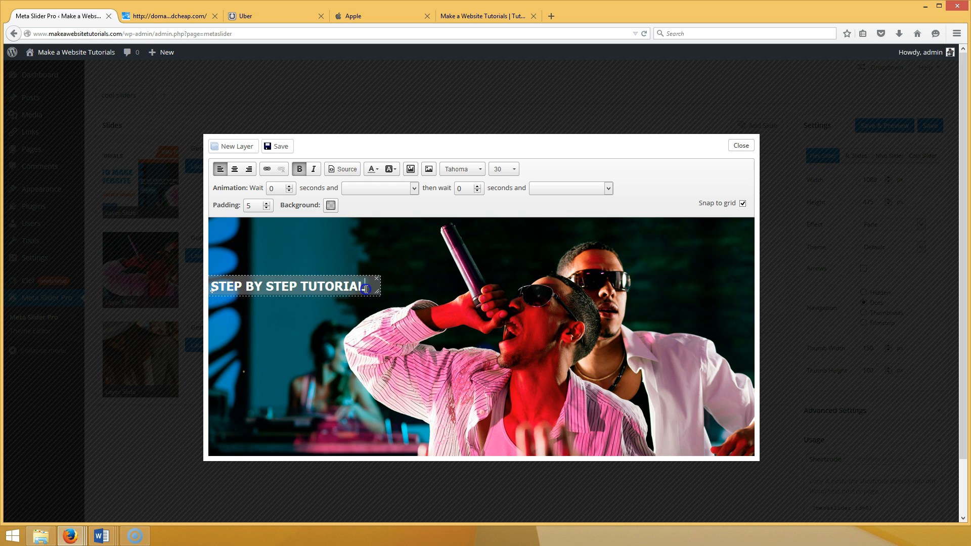
{"action": "left_click", "coordinate": [330, 206]}
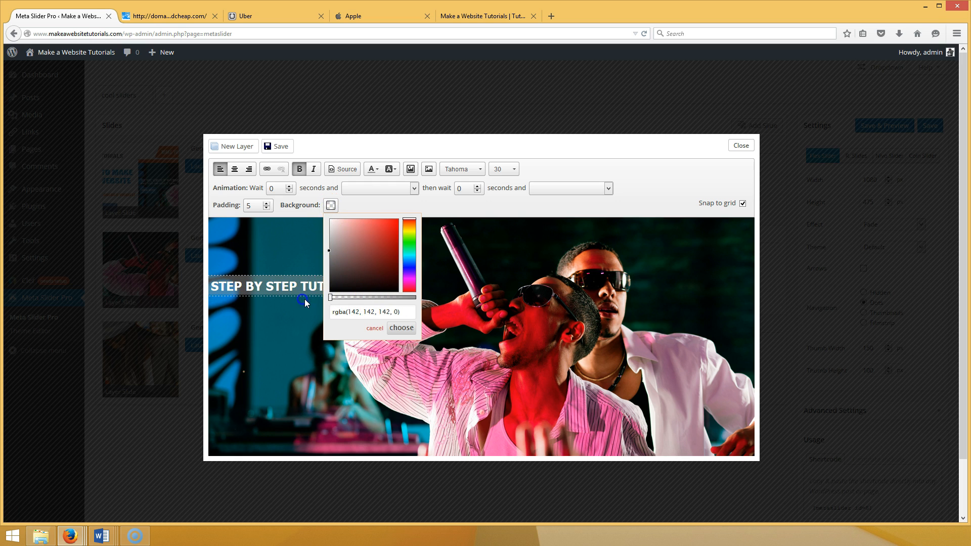
{"action": "left_click", "coordinate": [395, 329]}
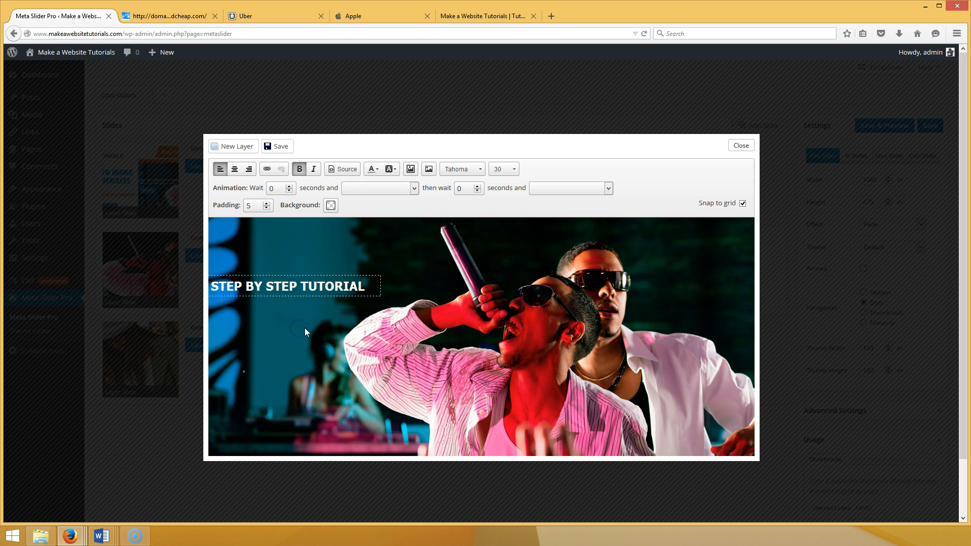
Add another text layer to the second slide reading MAKE YOUR OWN WEBSITE.
{"action": "left_click", "coordinate": [235, 147]}
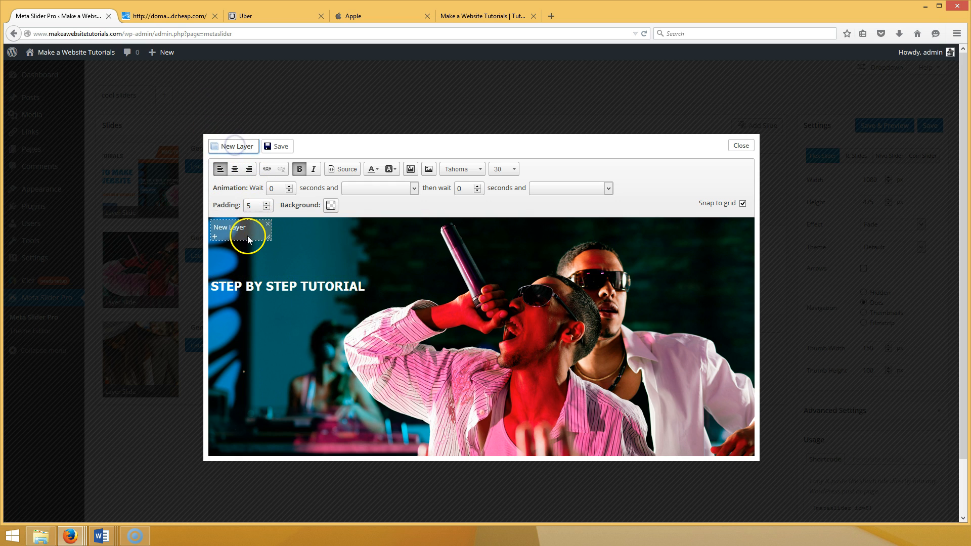
{"action": "left_click_drag", "start_coordinate": [249, 227], "coordinate": [204, 228]}
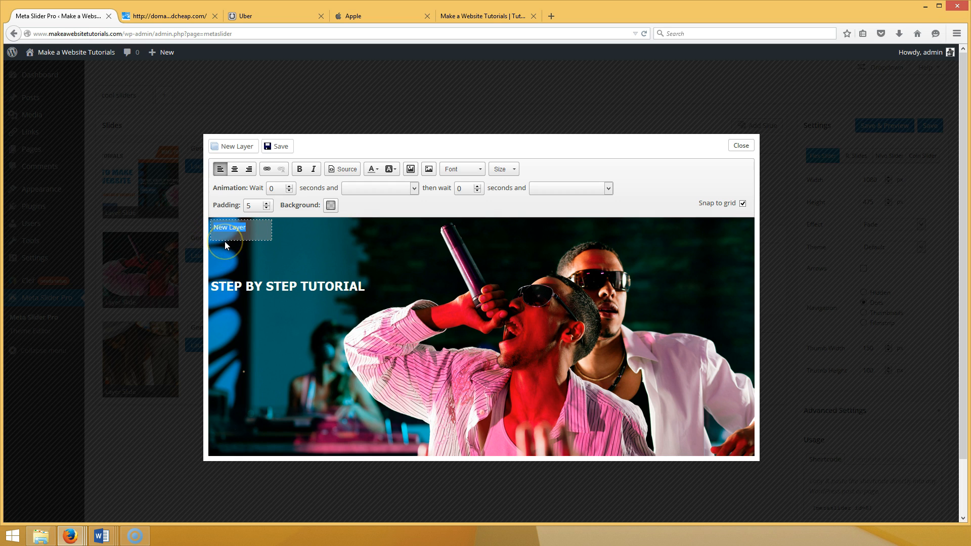
{"action": "type", "text": "MAKE YOUR OWN WEBSITE"}
Widen the MAKE YOUR OWN WEBSITE layer to fit one line and format its text as bold, size 24.
{"action": "left_click", "coordinate": [265, 227]}
{"action": "left_click_drag", "start_coordinate": [271, 236], "coordinate": [212, 227]}
{"action": "left_click", "coordinate": [313, 229]}
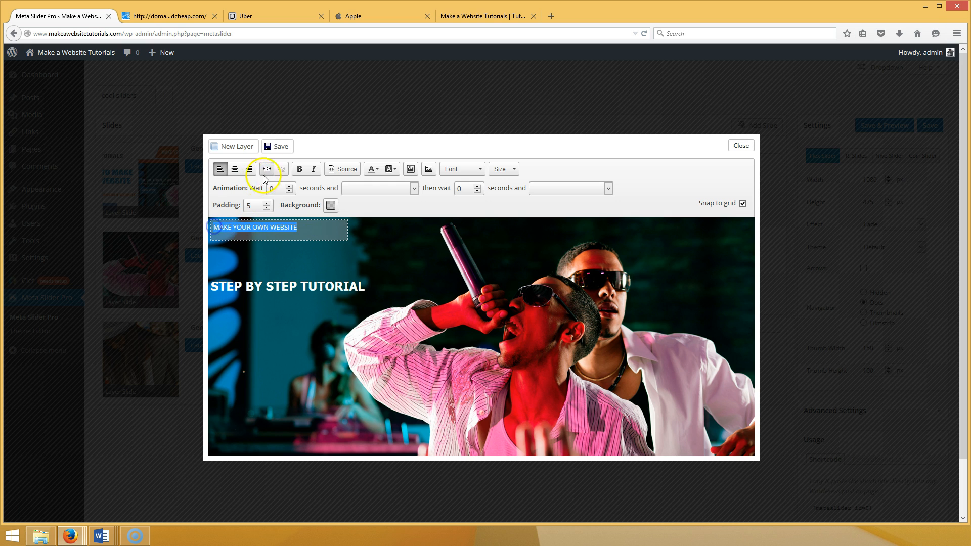
{"action": "left_click", "coordinate": [302, 170]}
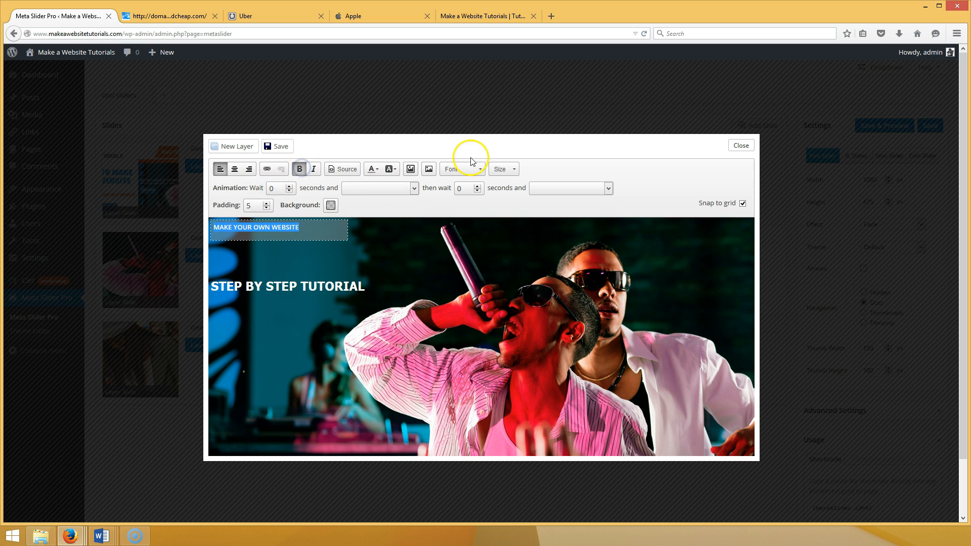
{"action": "left_click", "coordinate": [502, 169]}
{"action": "left_click_drag", "start_coordinate": [544, 197], "coordinate": [531, 229]}
{"action": "left_click", "coordinate": [527, 228]}
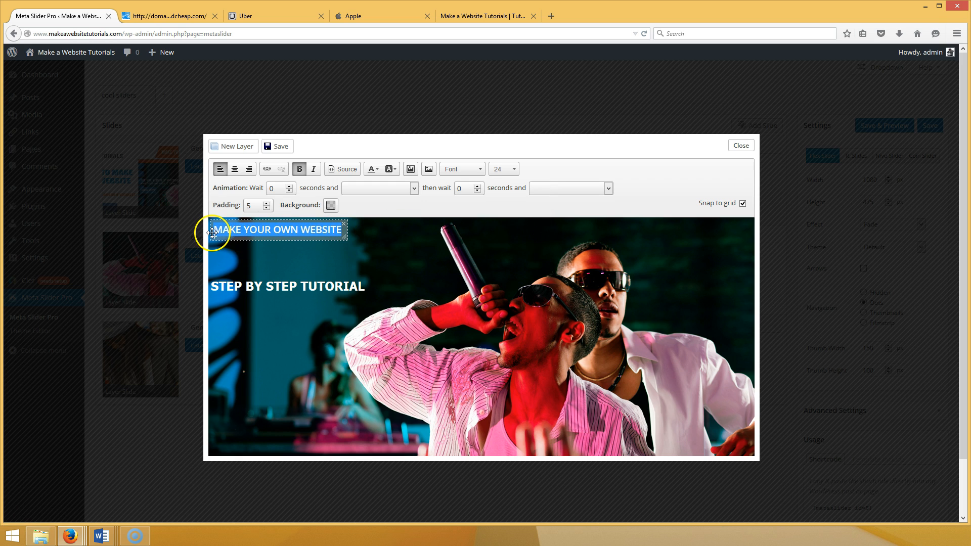
Move the MAKE YOUR OWN WEBSITE layer below STEP BY STEP TUTORIAL and make its background fully transparent.
{"action": "left_click_drag", "start_coordinate": [213, 234], "coordinate": [211, 320]}
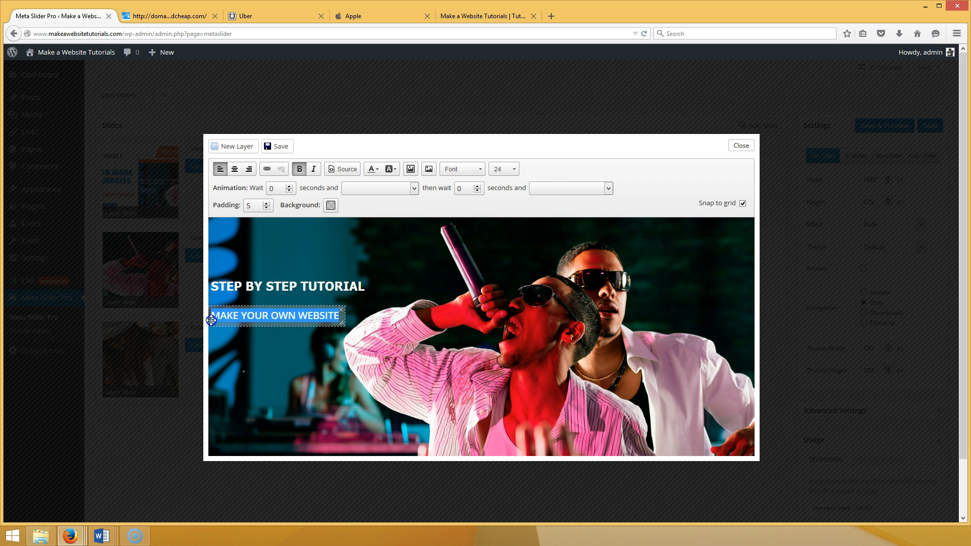
{"action": "left_click", "coordinate": [220, 356]}
{"action": "left_click", "coordinate": [347, 212]}
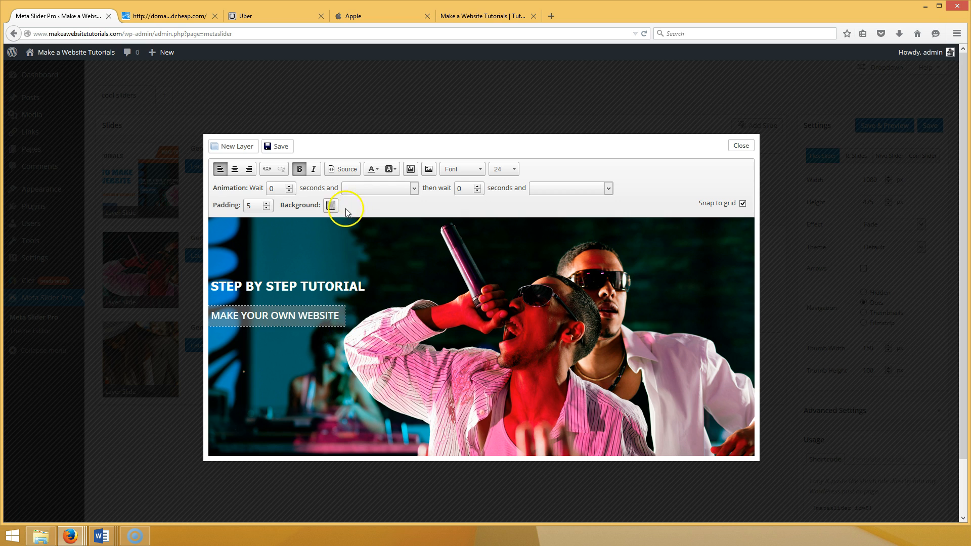
{"action": "left_click", "coordinate": [320, 203]}
{"action": "left_click_drag", "start_coordinate": [369, 297], "coordinate": [375, 298]}
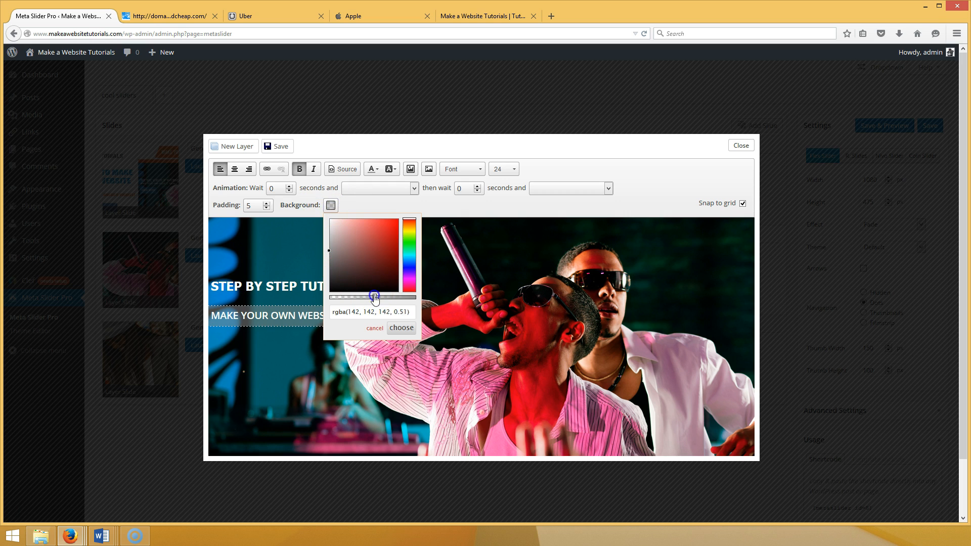
{"action": "left_click", "coordinate": [400, 329]}
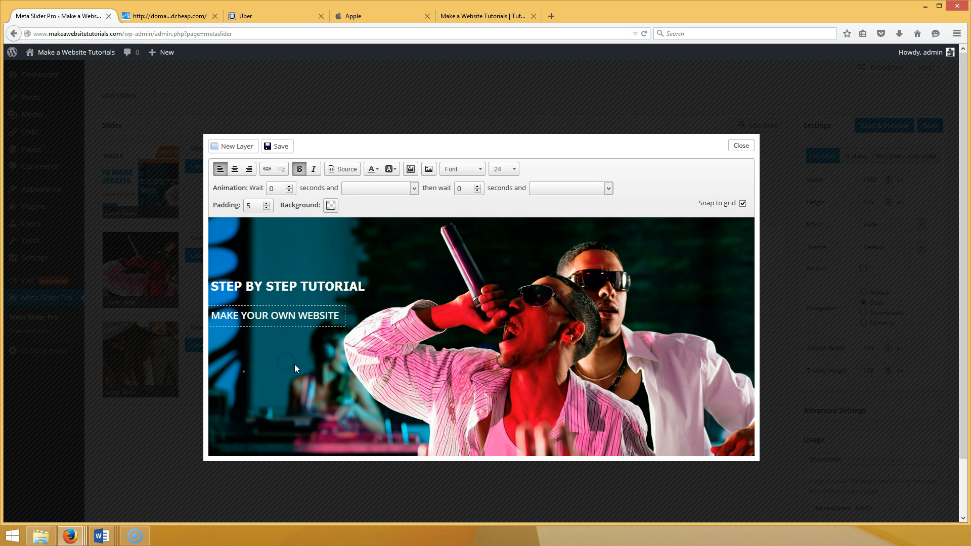
Using the Uber homepage as a layout reference, set the STEP BY STEP TUTORIAL text size to 38 and enlarge its layer to fit.
{"action": "left_click", "coordinate": [294, 14]}
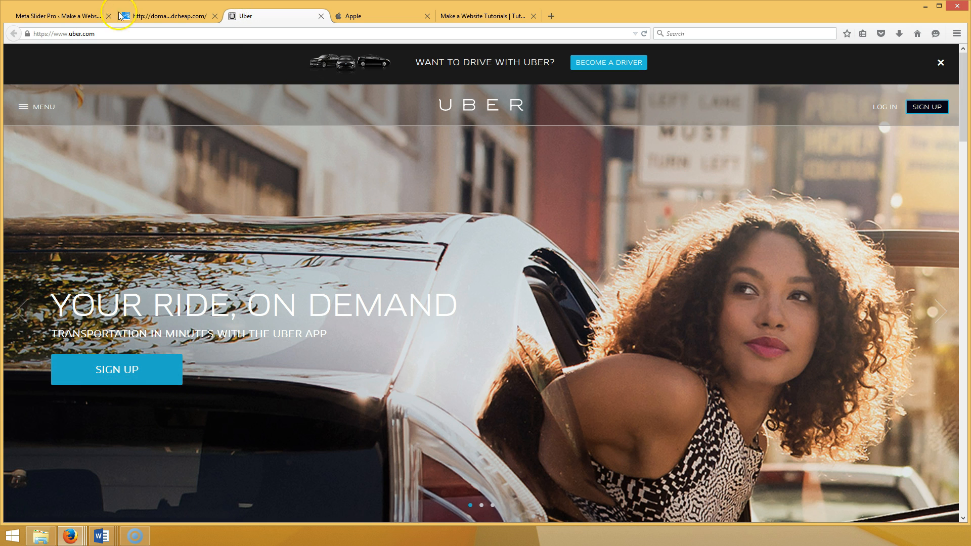
{"action": "left_click", "coordinate": [92, 16]}
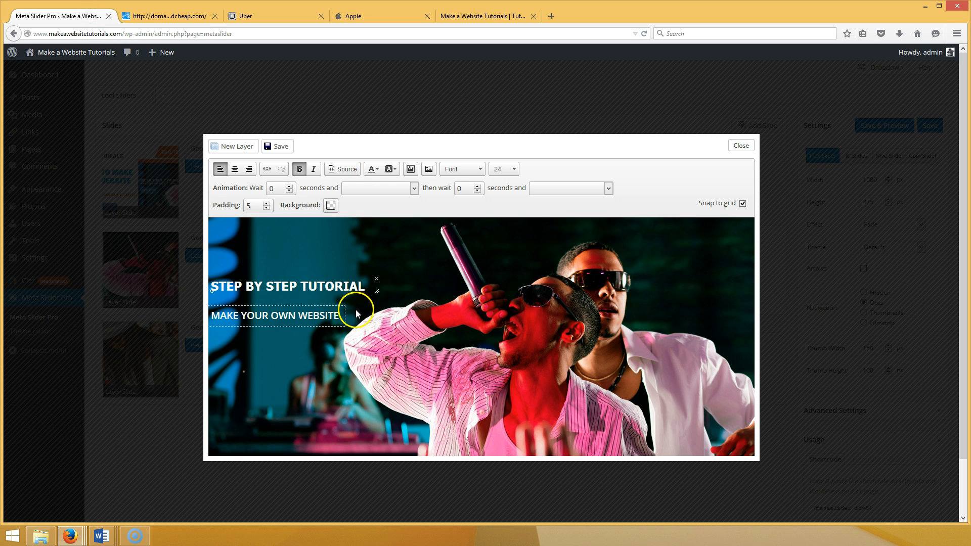
{"action": "left_click_drag", "start_coordinate": [378, 294], "coordinate": [202, 291]}
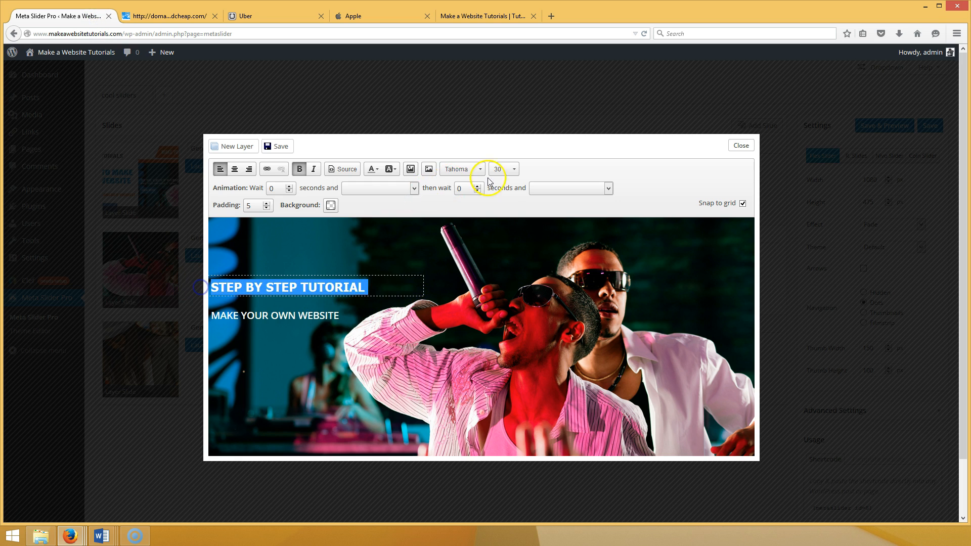
{"action": "left_click", "coordinate": [511, 169]}
{"action": "left_click", "coordinate": [498, 259]}
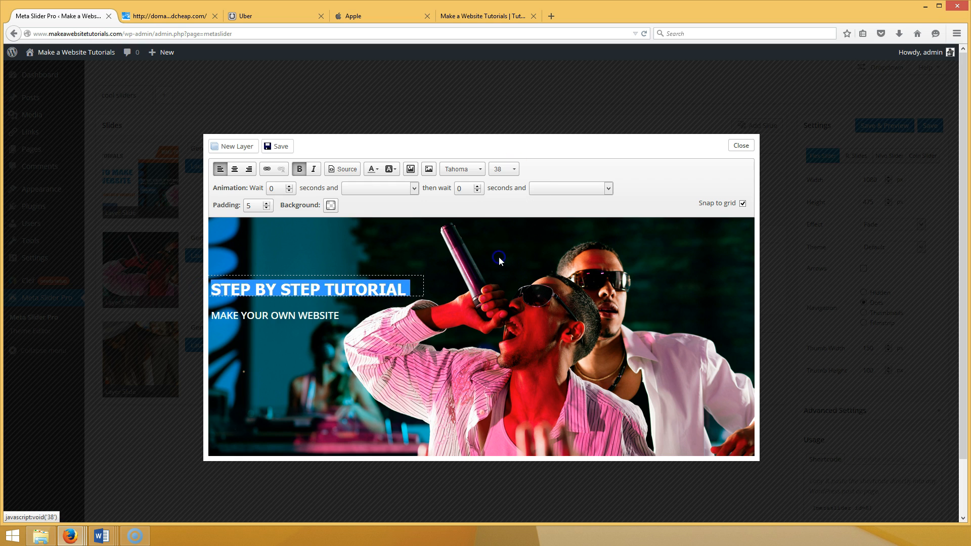
{"action": "left_click_drag", "start_coordinate": [422, 296], "coordinate": [423, 302]}
{"action": "left_click", "coordinate": [341, 355]}
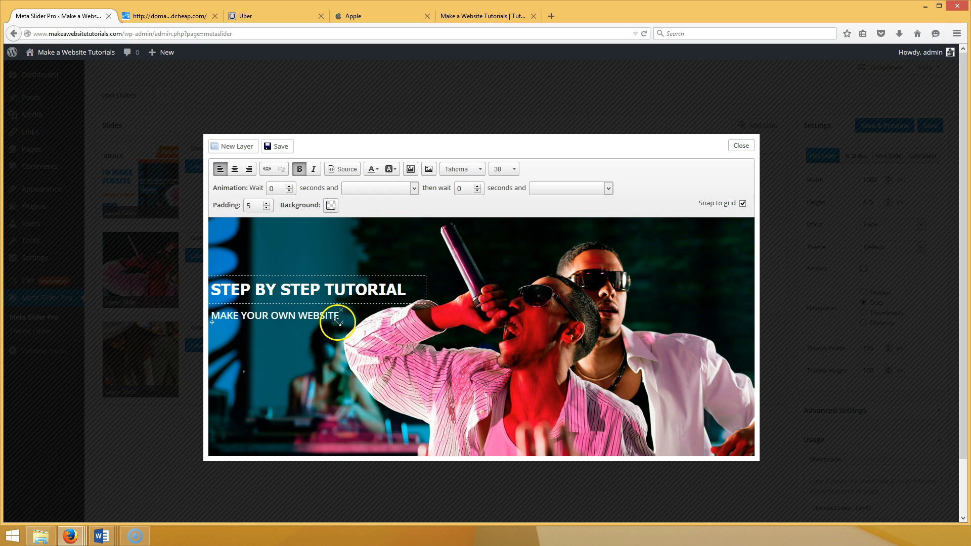
Set the MAKE YOUR OWN WEBSITE text size to 30, widen its layer to fit one line, and move it closer to the heading.
{"action": "left_click_drag", "start_coordinate": [338, 319], "coordinate": [211, 315]}
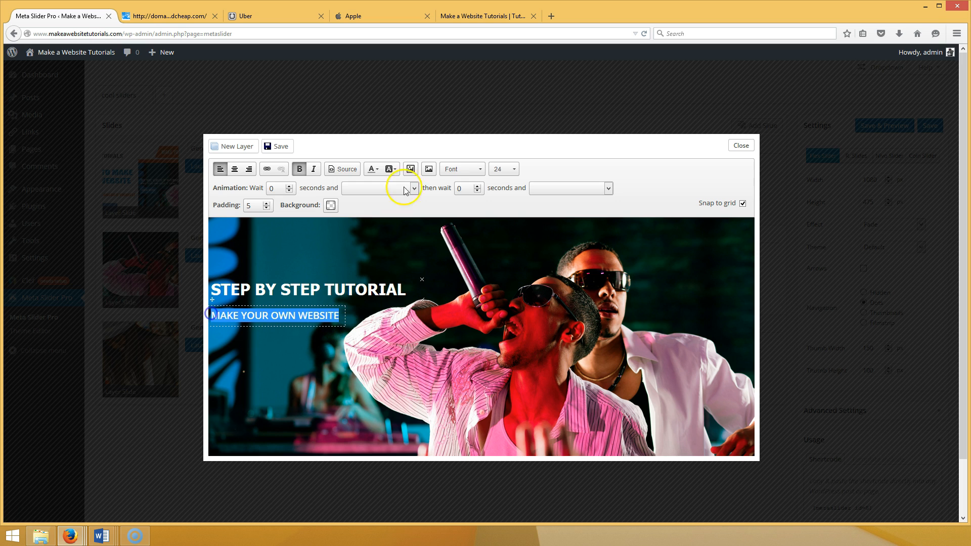
{"action": "left_click", "coordinate": [511, 169]}
{"action": "left_click", "coordinate": [503, 248]}
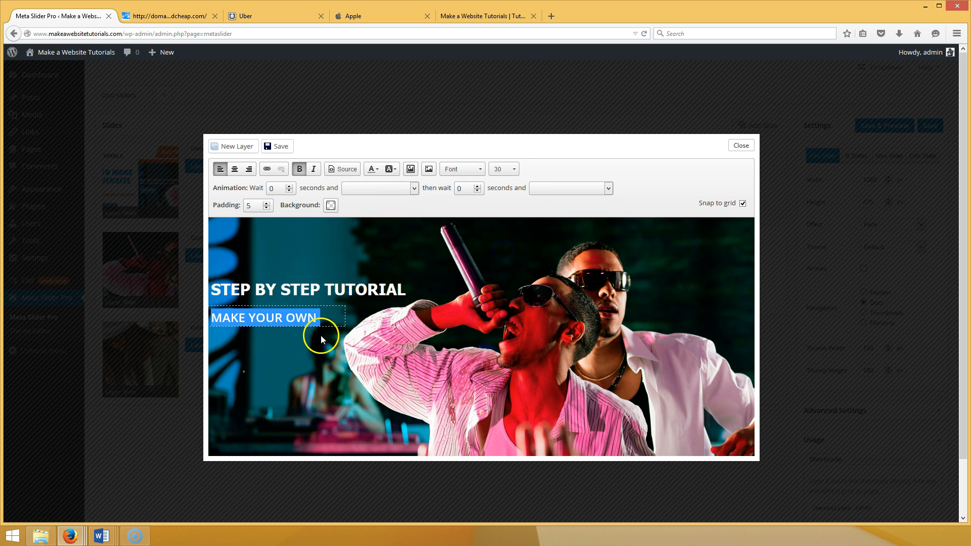
{"action": "left_click_drag", "start_coordinate": [367, 326], "coordinate": [386, 329]}
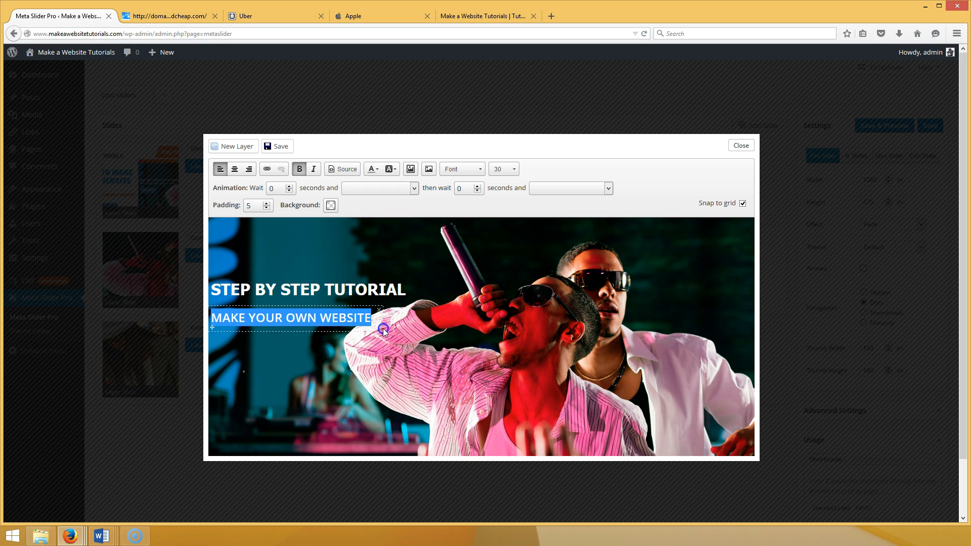
{"action": "left_click", "coordinate": [332, 388]}
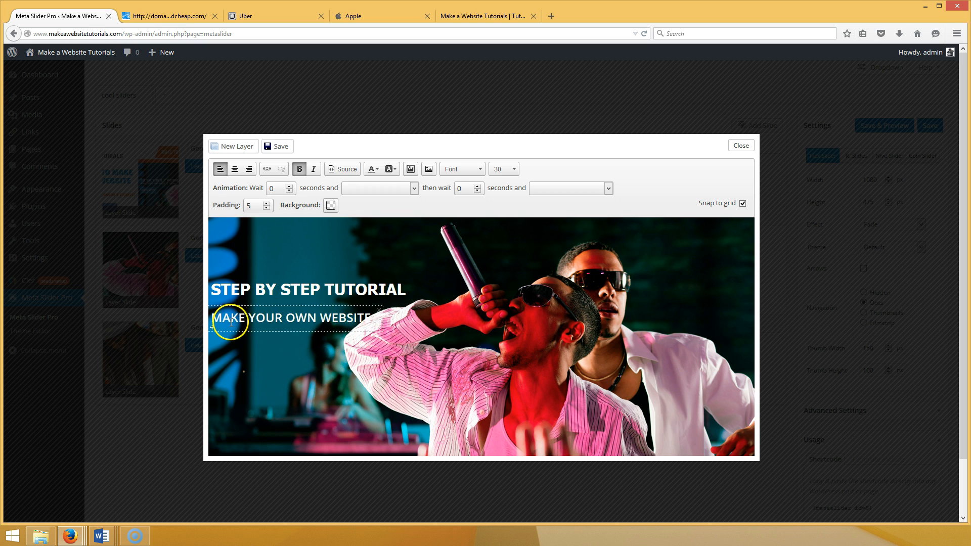
{"action": "left_click_drag", "start_coordinate": [212, 329], "coordinate": [211, 322]}
{"action": "left_click", "coordinate": [246, 272]}
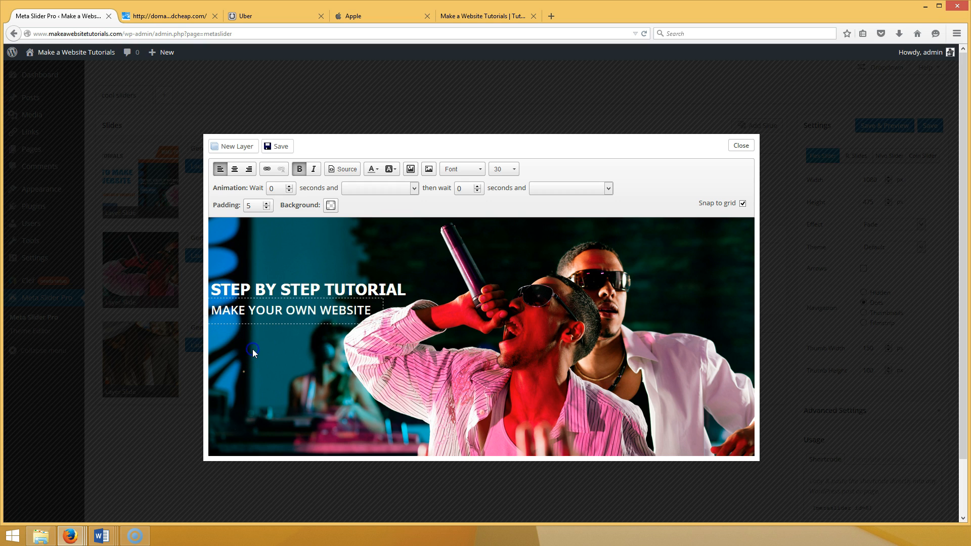
Add a third text layer to the second slide reading LEARN HOW.
{"action": "left_click", "coordinate": [238, 147]}
{"action": "left_click", "coordinate": [246, 222]}
{"action": "left_click_drag", "start_coordinate": [249, 229], "coordinate": [200, 233]}
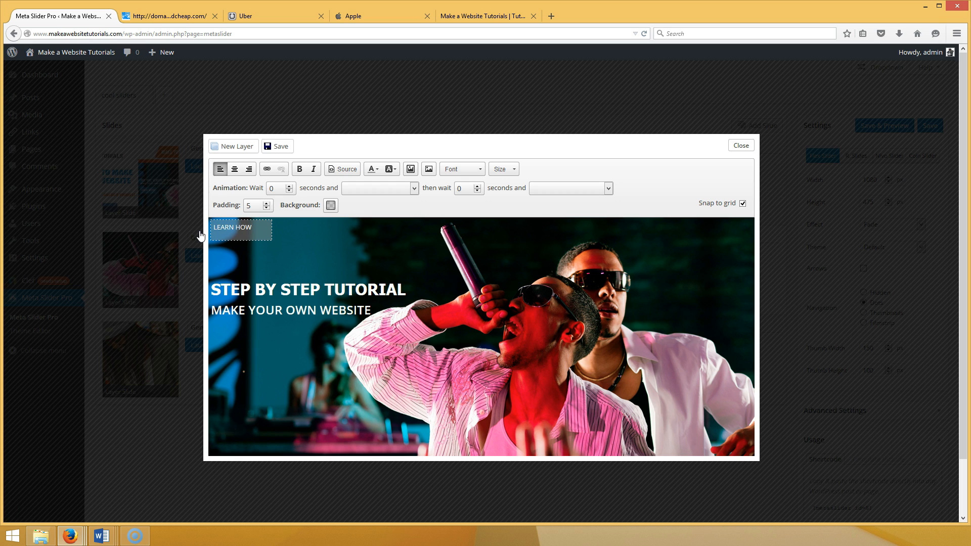
Format the LEARN HOW text as bold Tahoma, size 30.
{"action": "left_click_drag", "start_coordinate": [254, 229], "coordinate": [218, 234]}
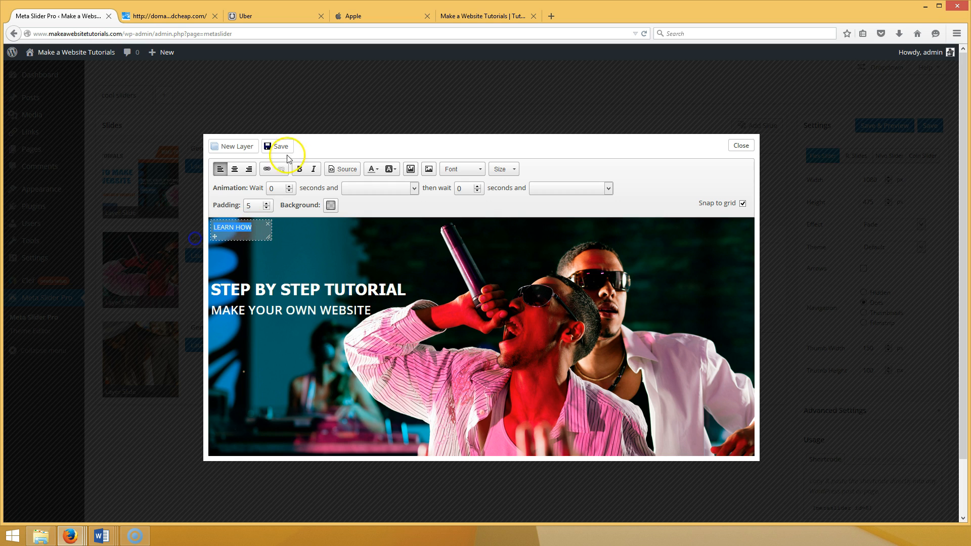
{"action": "left_click", "coordinate": [298, 169]}
{"action": "left_click", "coordinate": [480, 170]}
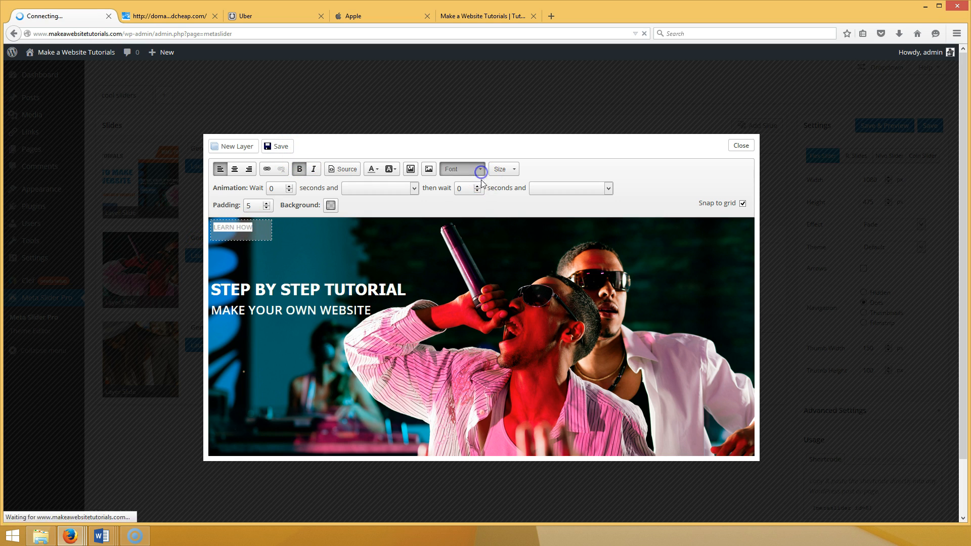
{"action": "left_click", "coordinate": [514, 223]}
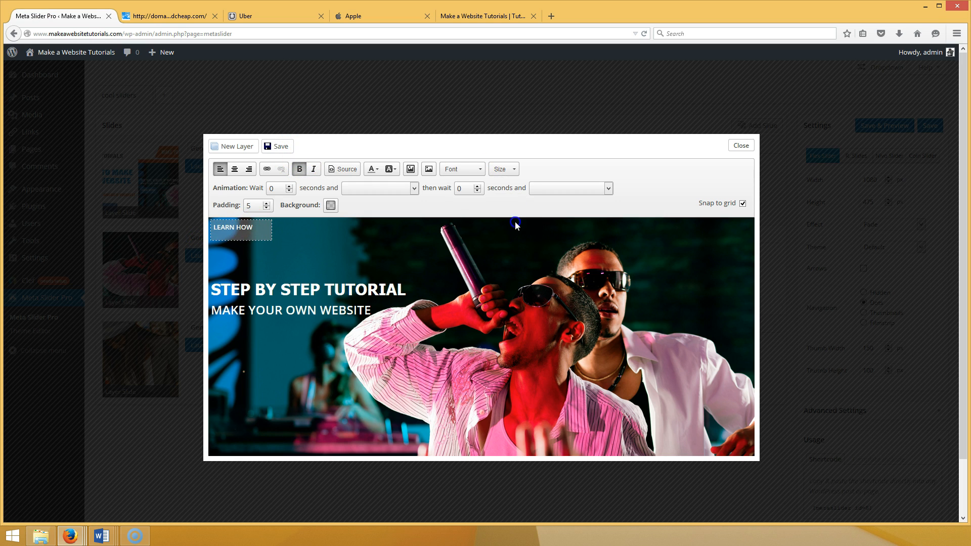
{"action": "left_click", "coordinate": [481, 171]}
{"action": "left_click_drag", "start_coordinate": [508, 211], "coordinate": [509, 232]}
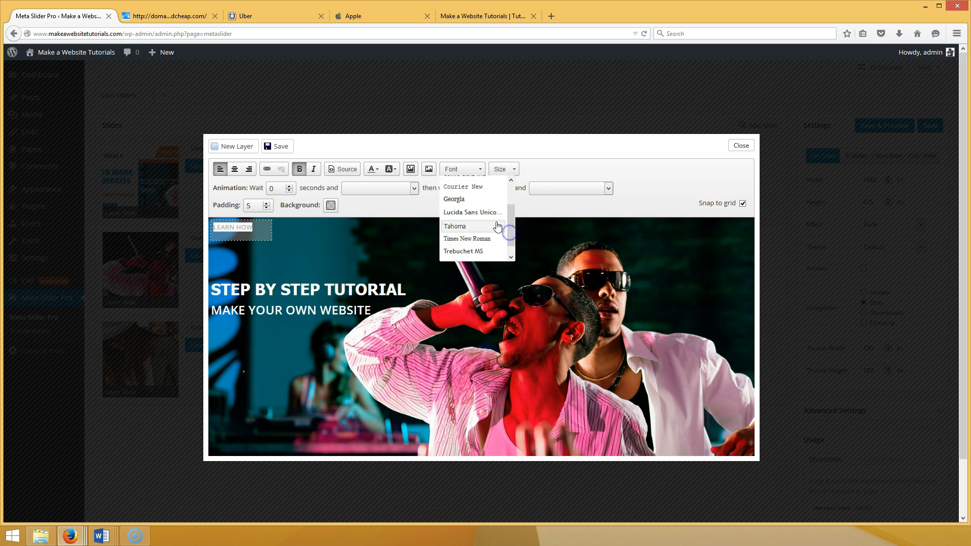
{"action": "left_click", "coordinate": [499, 226]}
{"action": "left_click", "coordinate": [511, 169]}
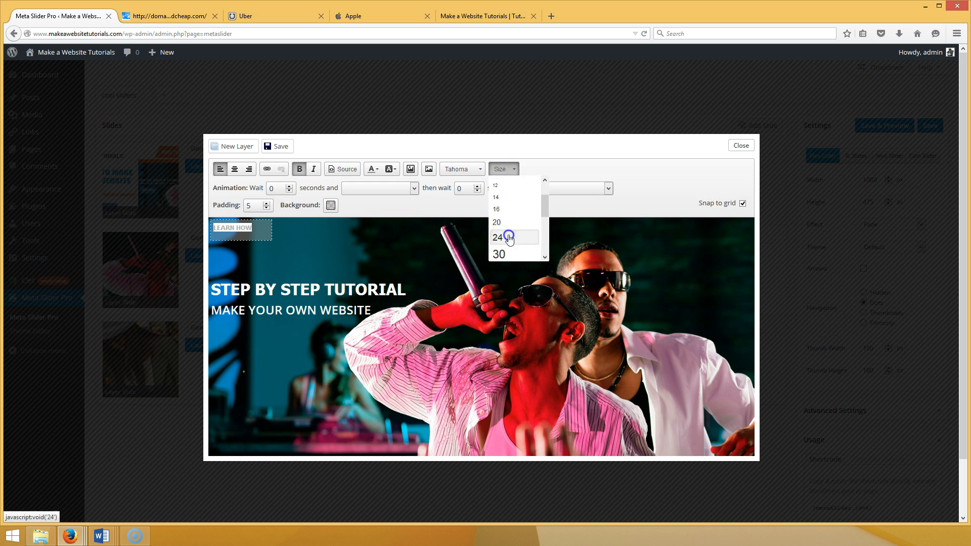
{"action": "left_click", "coordinate": [509, 237]}
{"action": "left_click", "coordinate": [515, 168]}
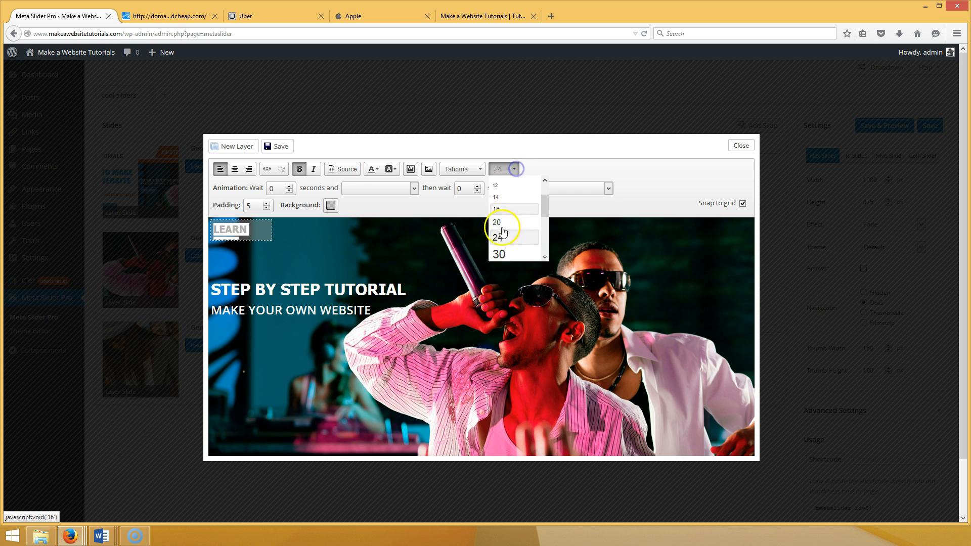
{"action": "left_click", "coordinate": [500, 252]}
Move the LEARN HOW layer below MAKE YOUR OWN WEBSITE and enlarge it so the text fits on one line.
{"action": "left_click_drag", "start_coordinate": [211, 242], "coordinate": [201, 347]}
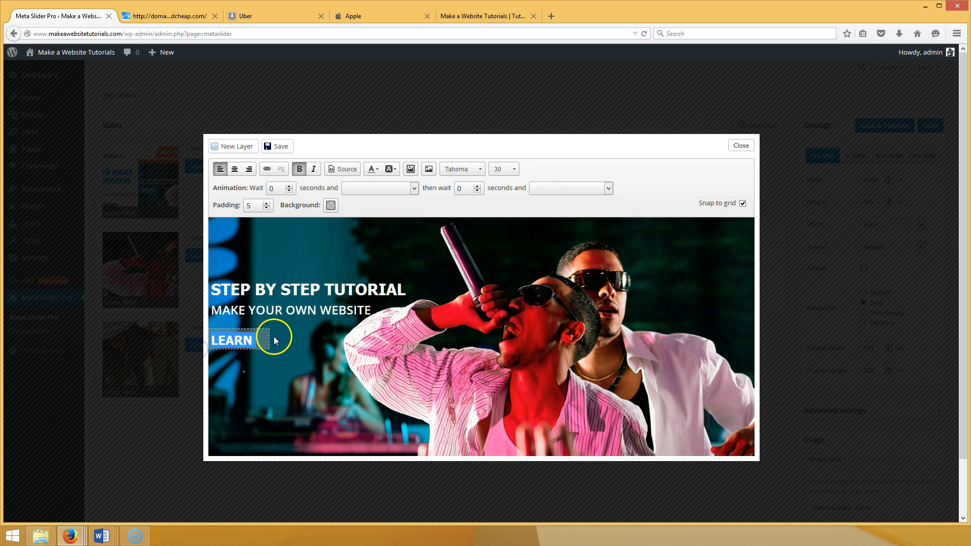
{"action": "left_click_drag", "start_coordinate": [269, 349], "coordinate": [300, 352]}
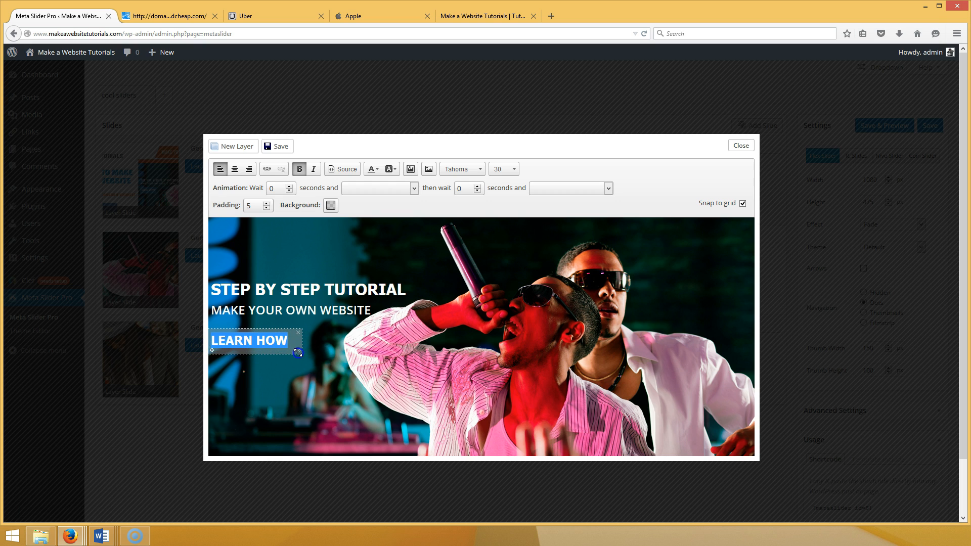
{"action": "left_click", "coordinate": [304, 379]}
{"action": "left_click", "coordinate": [290, 344]}
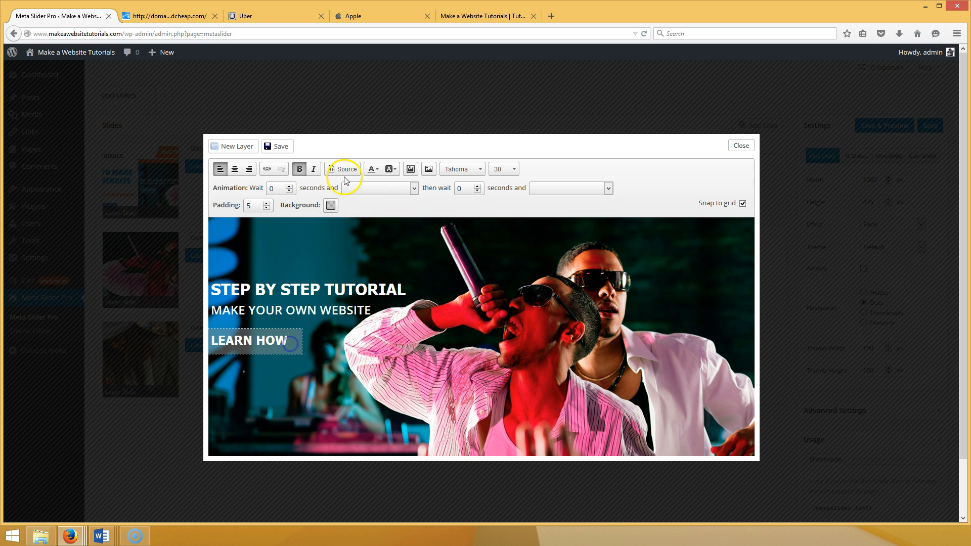
Give the LEARN HOW layer a nearly opaque blue background, rgba(35, 120, 205, 0.99).
{"action": "left_click", "coordinate": [331, 205]}
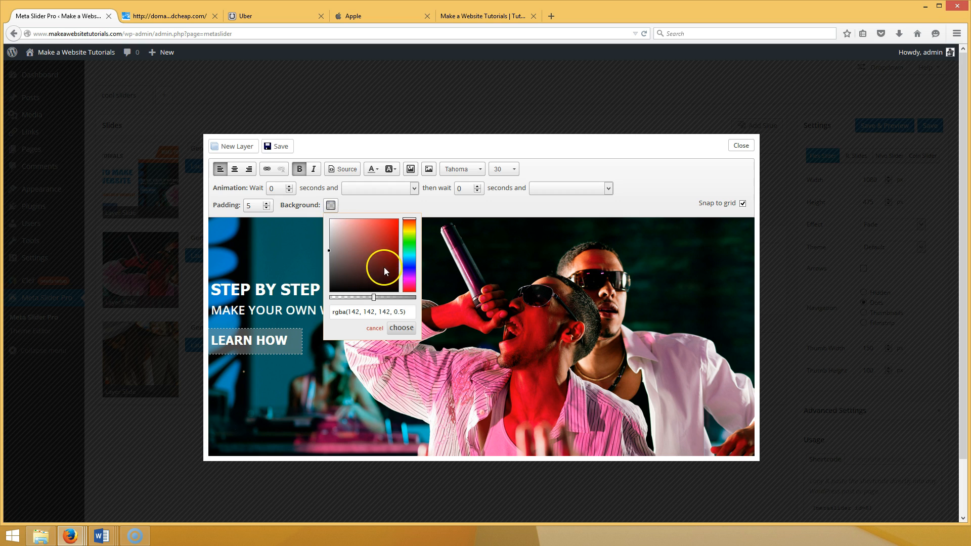
{"action": "left_click_drag", "start_coordinate": [373, 297], "coordinate": [411, 261]}
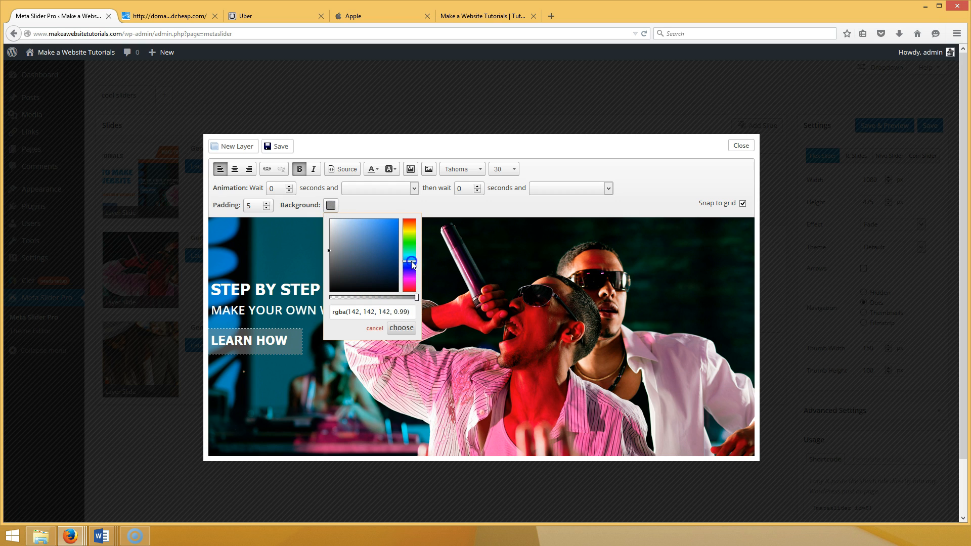
{"action": "left_click", "coordinate": [392, 233]}
{"action": "left_click", "coordinate": [386, 233]}
{"action": "left_click", "coordinate": [400, 327]}
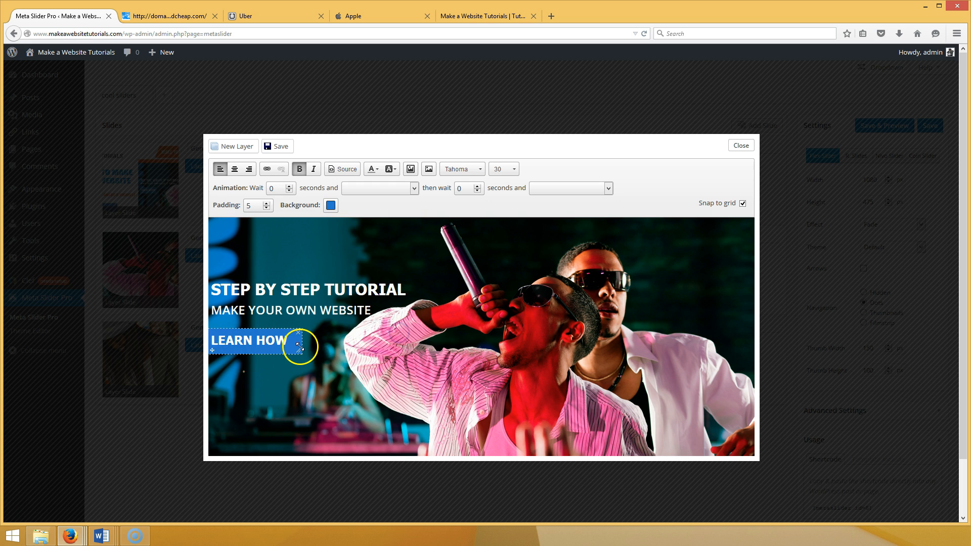
Compare the buttons on the Uber and domainpricedcheap.com homepages and lighten the LEARN HOW background to rgba(119, 170, 221, 0.99).
{"action": "left_click", "coordinate": [284, 17]}
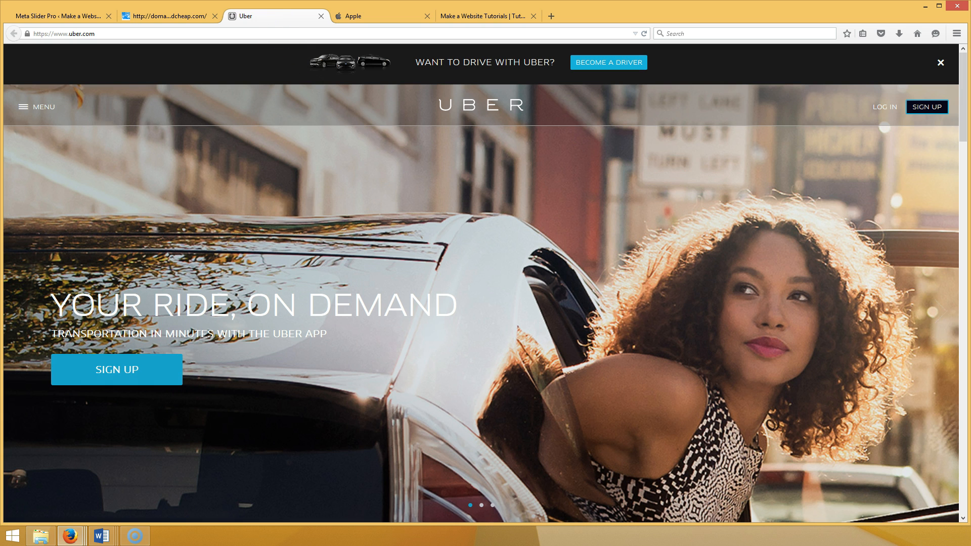
{"action": "left_click", "coordinate": [177, 17]}
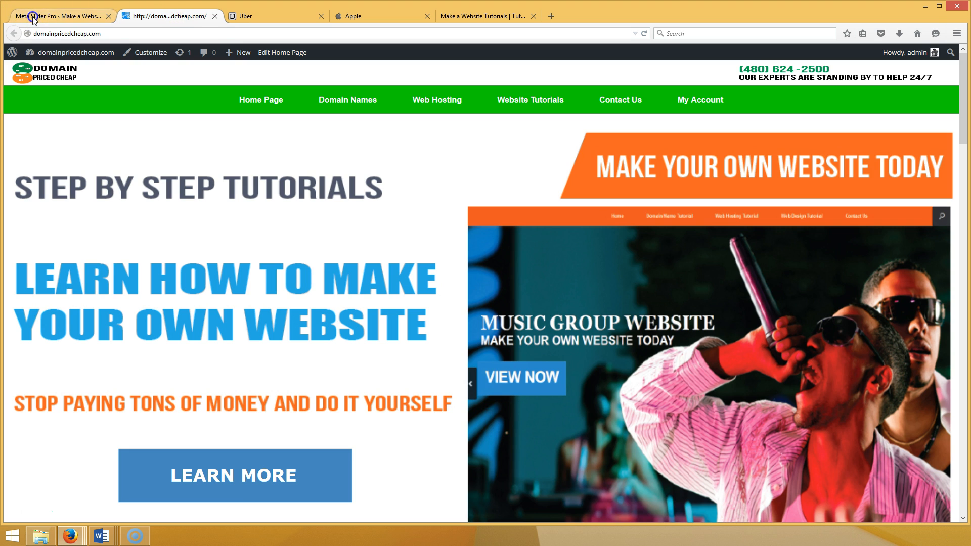
{"action": "left_click", "coordinate": [31, 16]}
{"action": "left_click", "coordinate": [332, 206]}
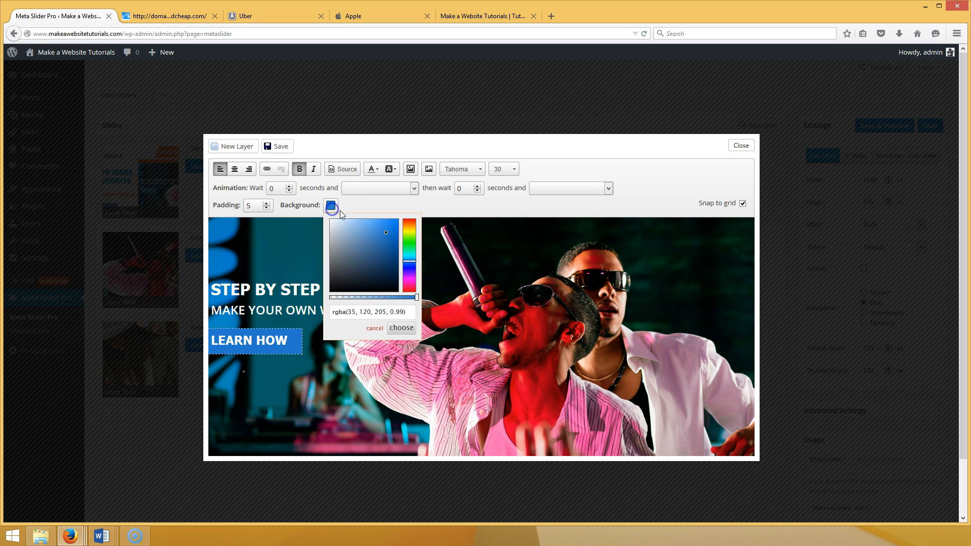
{"action": "left_click_drag", "start_coordinate": [381, 244], "coordinate": [360, 228]}
{"action": "left_click", "coordinate": [401, 328]}
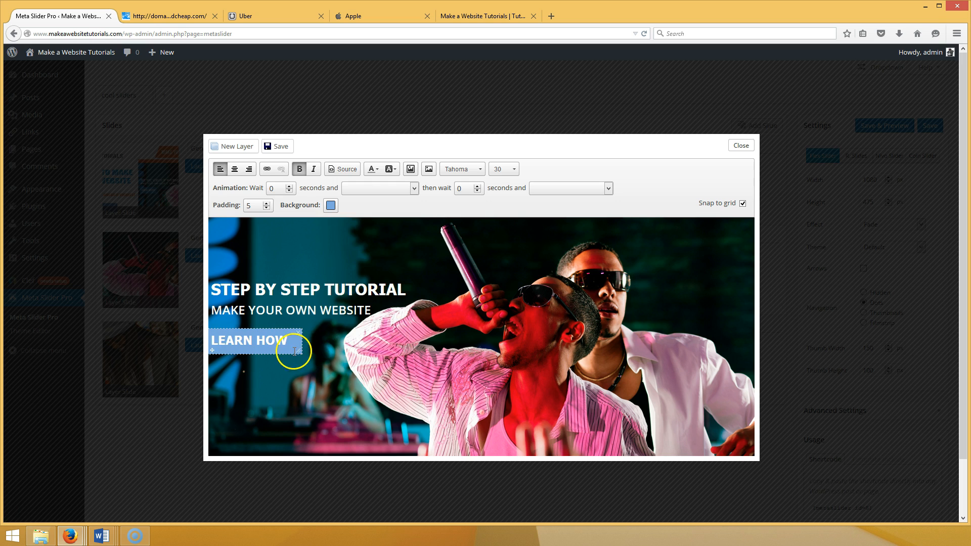
Change the LEARN HOW layer's background to a slightly deeper, more saturated blue and save the layer slide.
{"action": "left_click", "coordinate": [333, 205]}
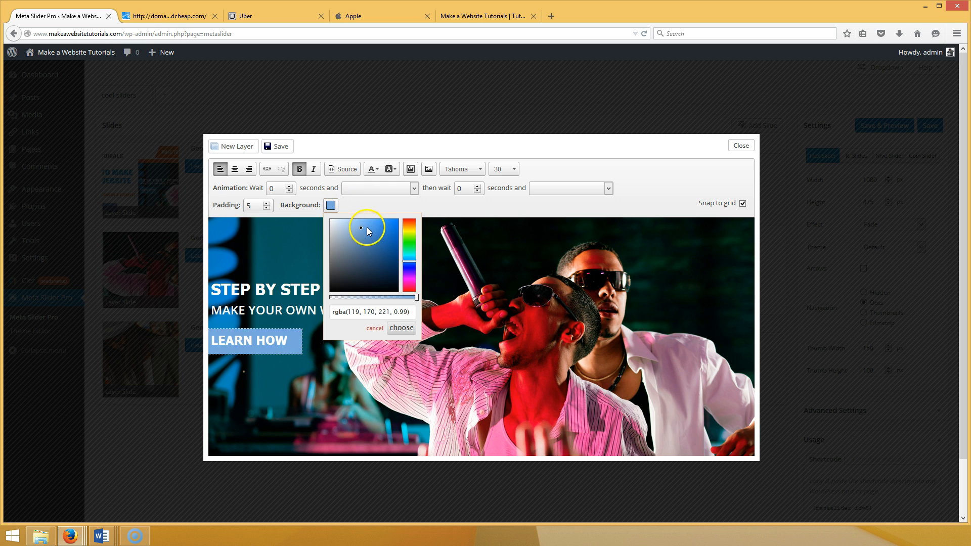
{"action": "left_click", "coordinate": [367, 227]}
{"action": "left_click", "coordinate": [401, 334]}
{"action": "left_click", "coordinate": [337, 211]}
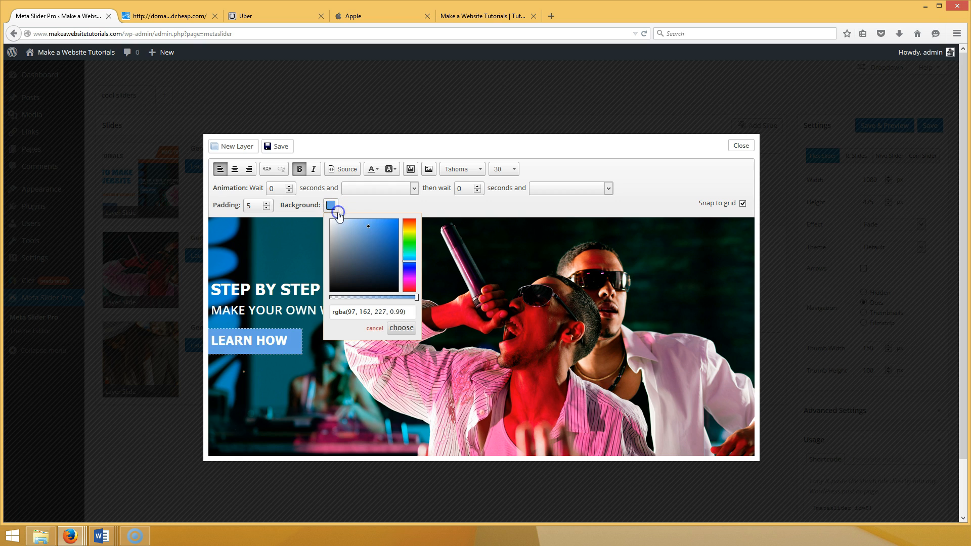
{"action": "left_click", "coordinate": [370, 225]}
{"action": "left_click", "coordinate": [400, 328]}
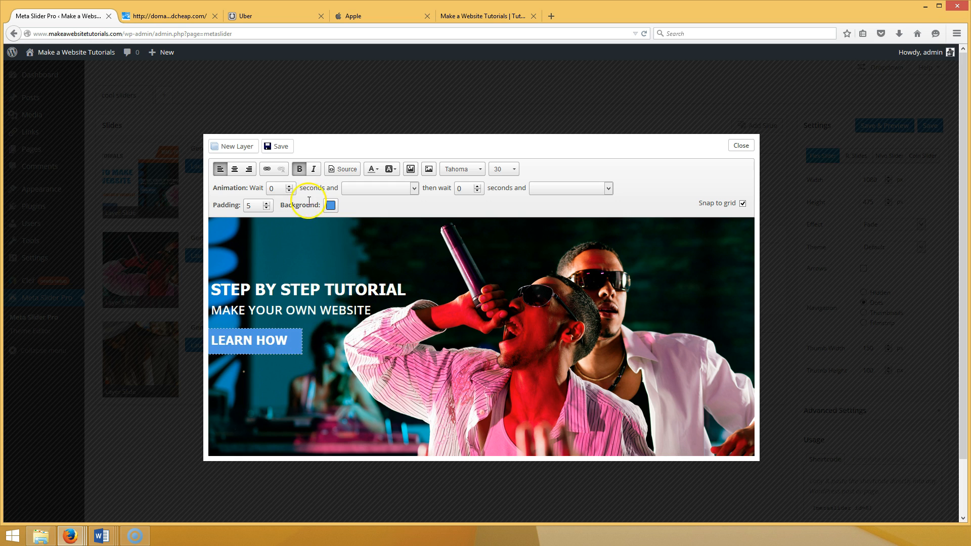
{"action": "left_click", "coordinate": [286, 146]}
Check the sign-up button placement on the Uber homepage and reposition the LEARN HOW layer just below MAKE YOUR OWN WEBSITE, near the slide's left edge.
{"action": "left_click_drag", "start_coordinate": [211, 353], "coordinate": [240, 354]}
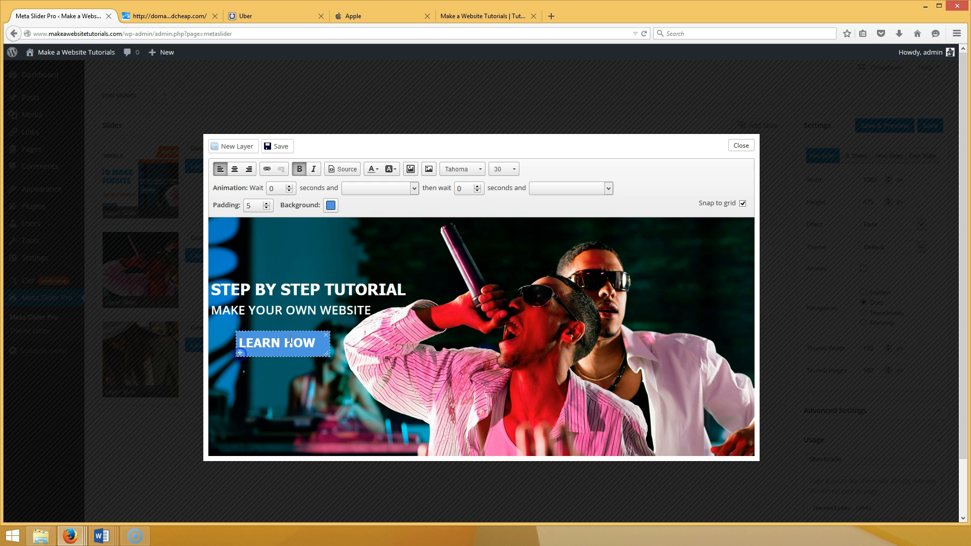
{"action": "left_click", "coordinate": [296, 16]}
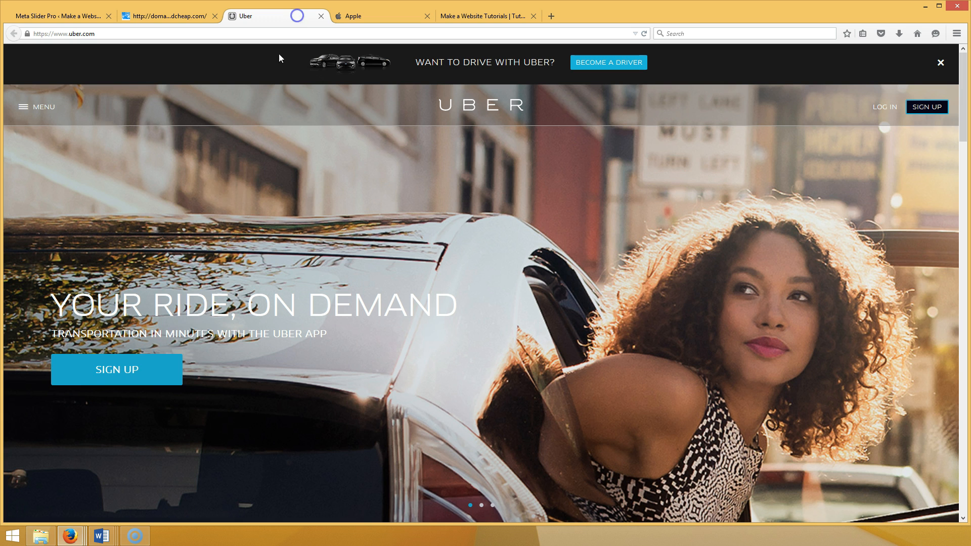
{"action": "left_click", "coordinate": [121, 375]}
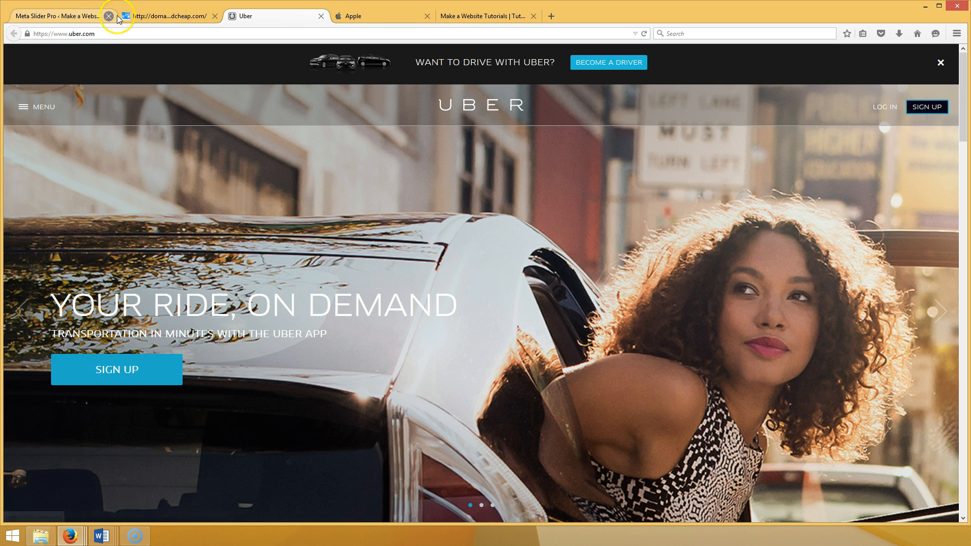
{"action": "left_click", "coordinate": [147, 16]}
{"action": "left_click", "coordinate": [35, 17]}
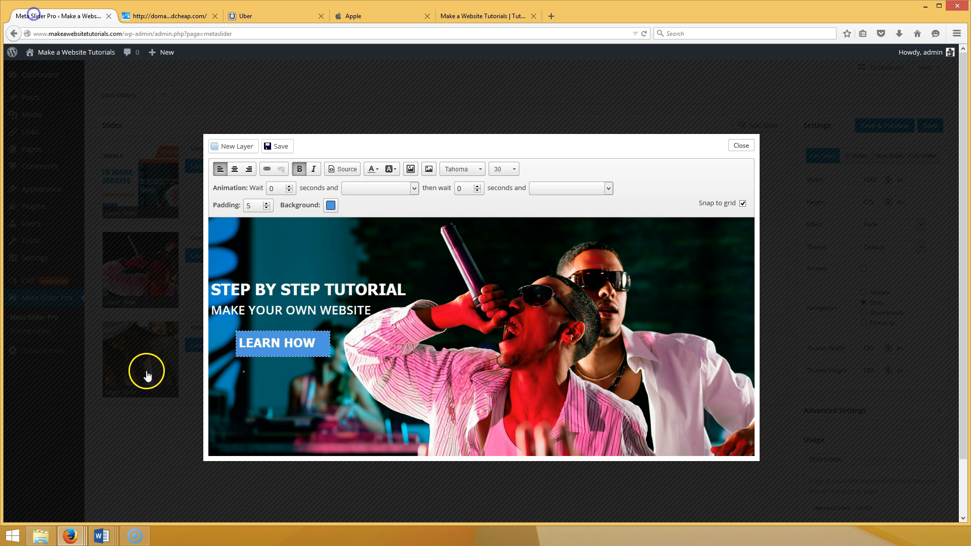
{"action": "left_click", "coordinate": [228, 352]}
{"action": "left_click_drag", "start_coordinate": [229, 352], "coordinate": [213, 350]}
{"action": "double_click", "coordinate": [275, 355]}
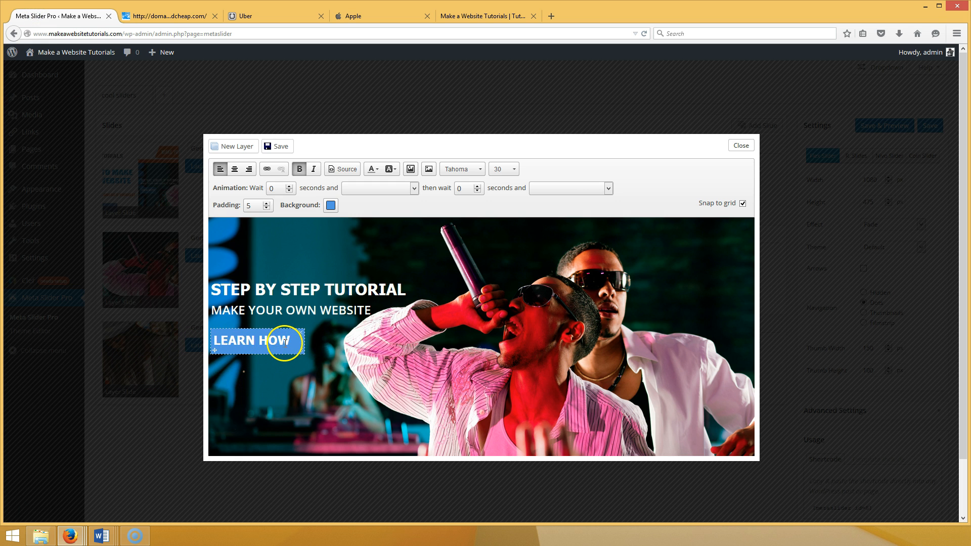
{"action": "left_click_drag", "start_coordinate": [290, 340], "coordinate": [215, 340]}
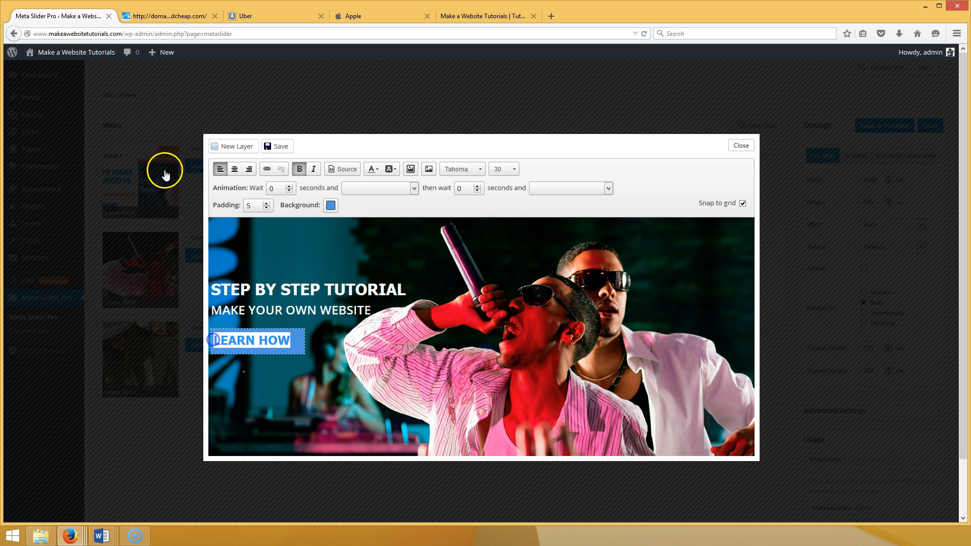
{"action": "left_click", "coordinate": [267, 169]}
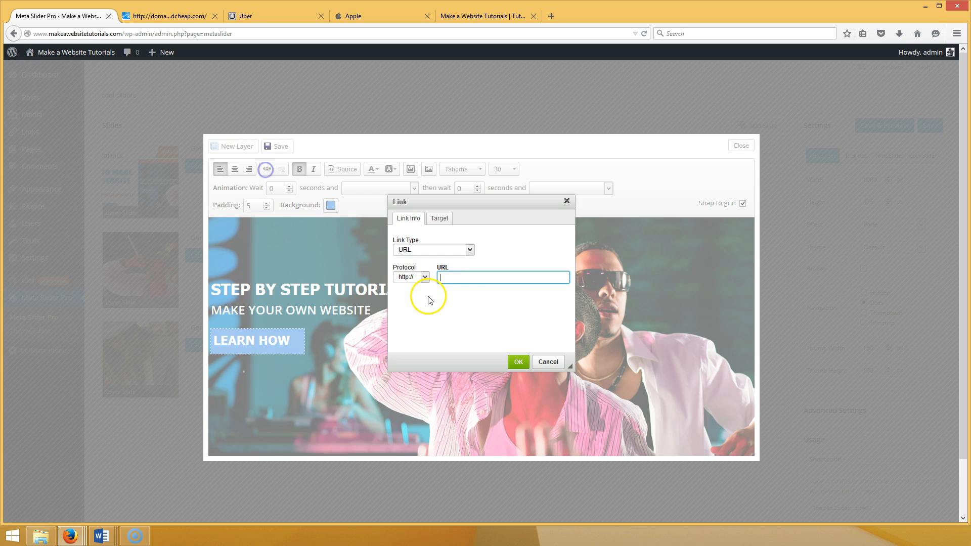
{"action": "right_click", "coordinate": [469, 277]}
{"action": "left_click", "coordinate": [507, 329]}
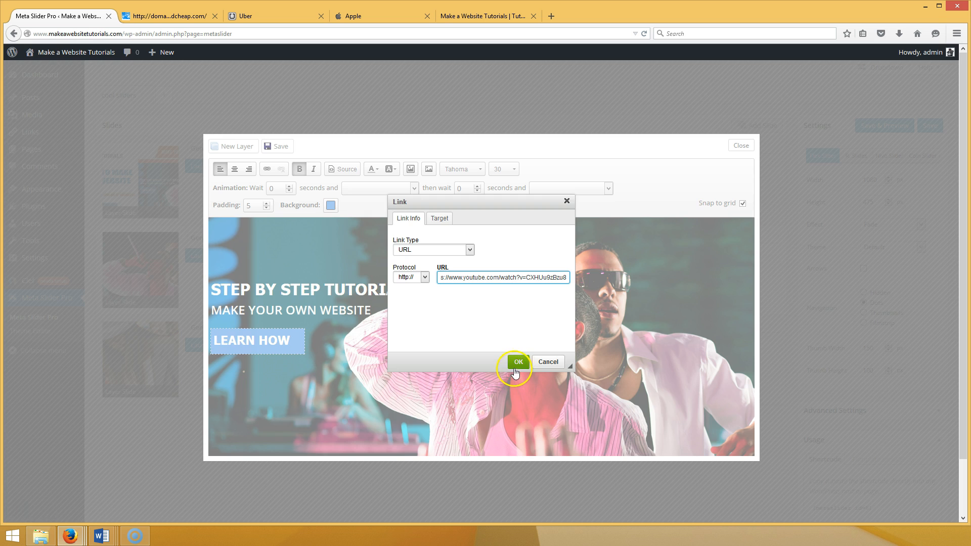
{"action": "left_click", "coordinate": [514, 366]}
{"action": "left_click", "coordinate": [266, 147]}
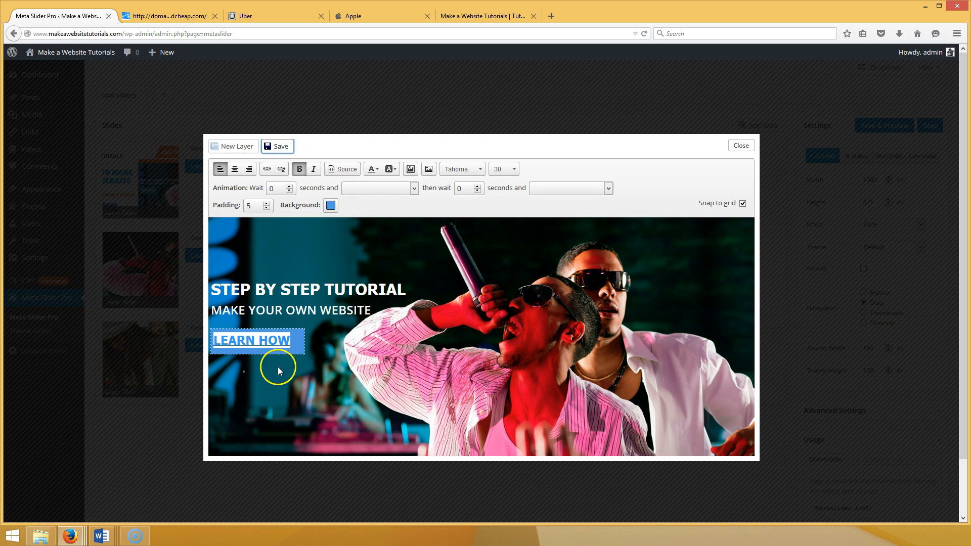
Recolor the linked LEARN HOW text white, save the layer slide and close the layer editor.
{"action": "left_click", "coordinate": [293, 341]}
{"action": "left_click_drag", "start_coordinate": [292, 341], "coordinate": [222, 343]}
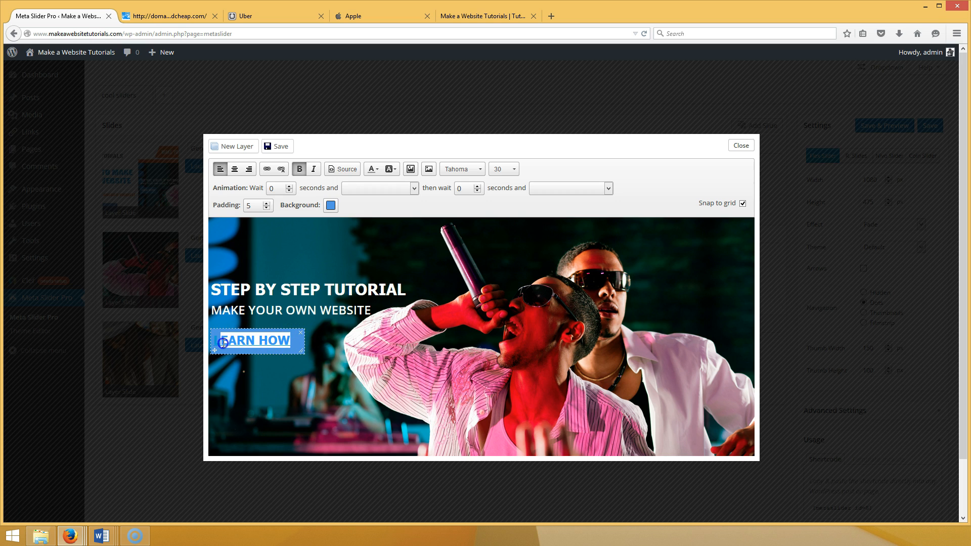
{"action": "left_click", "coordinate": [377, 168]}
{"action": "left_click", "coordinate": [371, 191]}
{"action": "left_click", "coordinate": [318, 362]}
{"action": "left_click", "coordinate": [280, 147]}
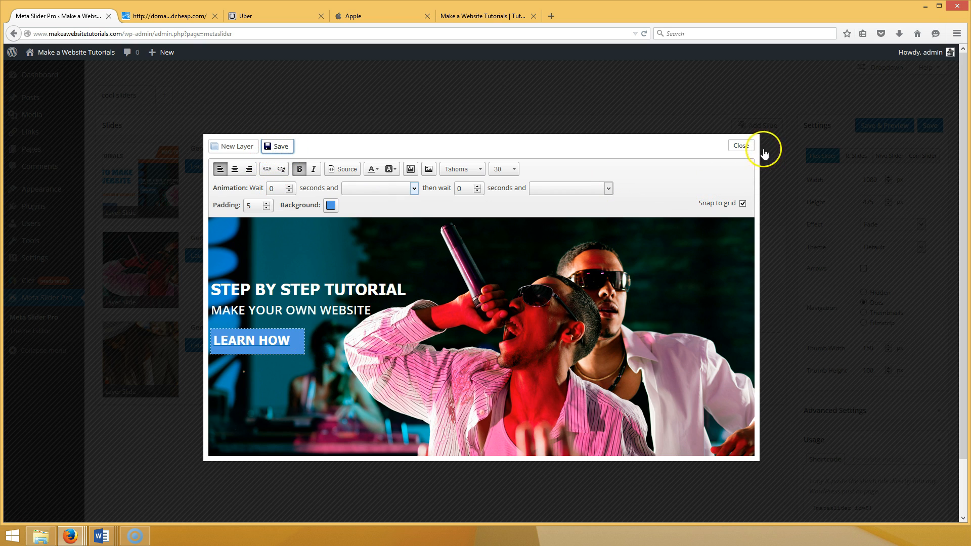
{"action": "left_click", "coordinate": [748, 152]}
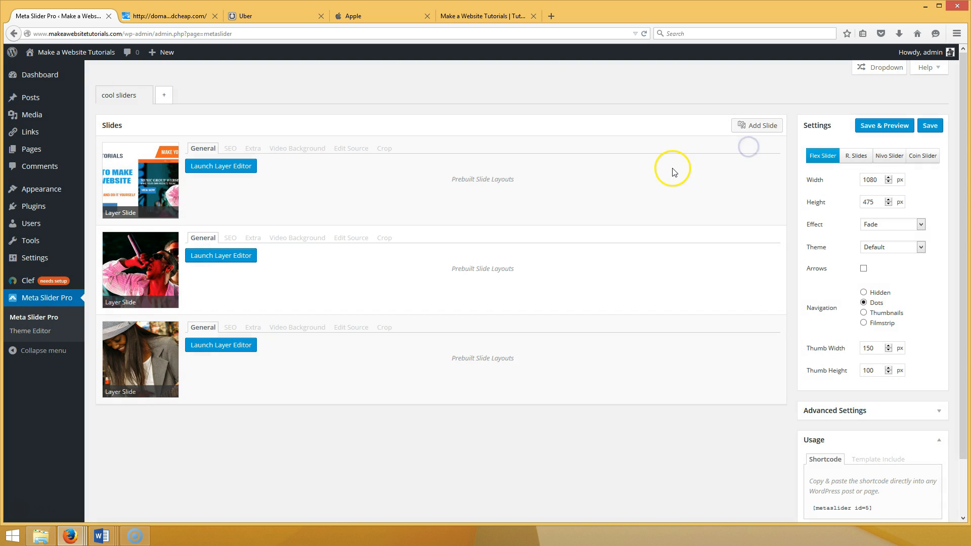
Animate the second slide's LEARN HOW layer with wiggle after 0.8 seconds and flash after a further 2.2 seconds, and save it.
{"action": "left_click", "coordinate": [238, 263]}
{"action": "left_click", "coordinate": [285, 341]}
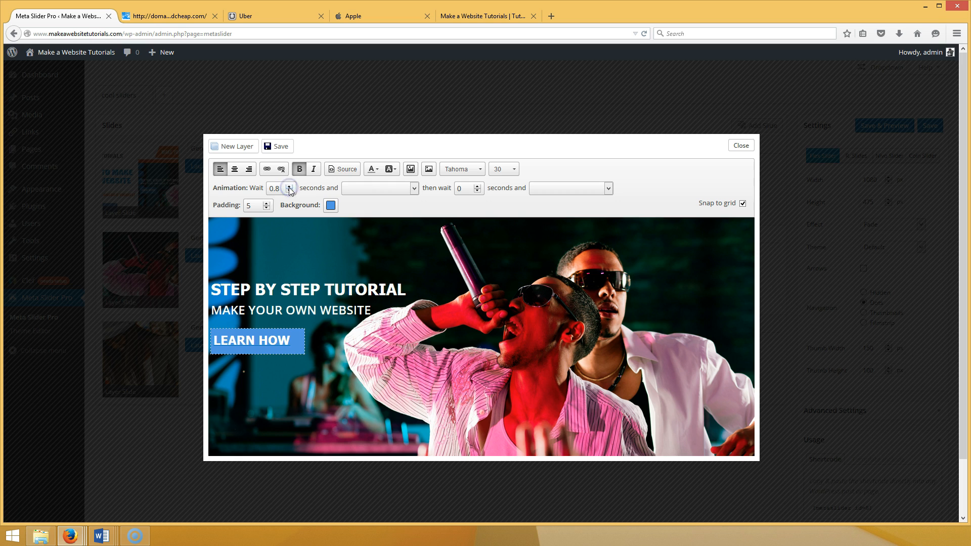
{"action": "left_click", "coordinate": [413, 188]}
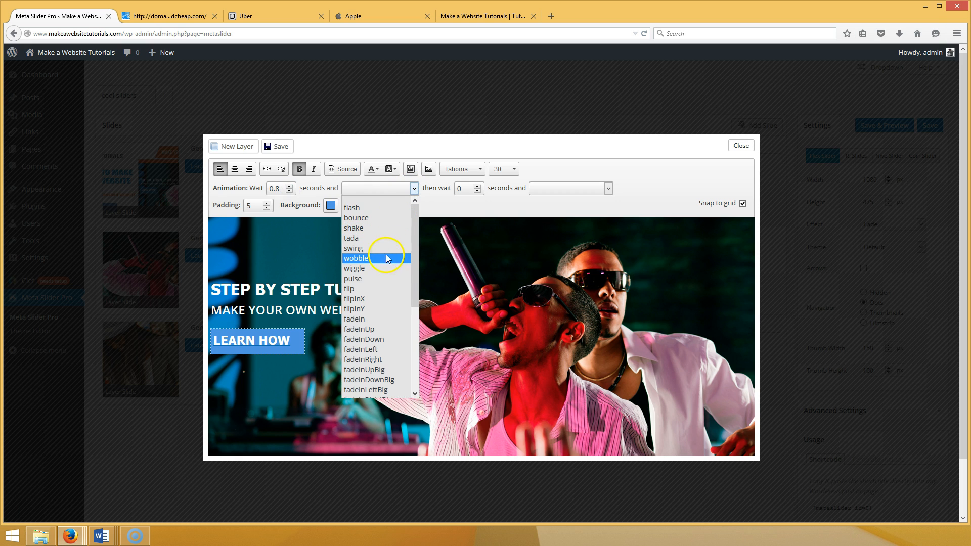
{"action": "left_click", "coordinate": [390, 271]}
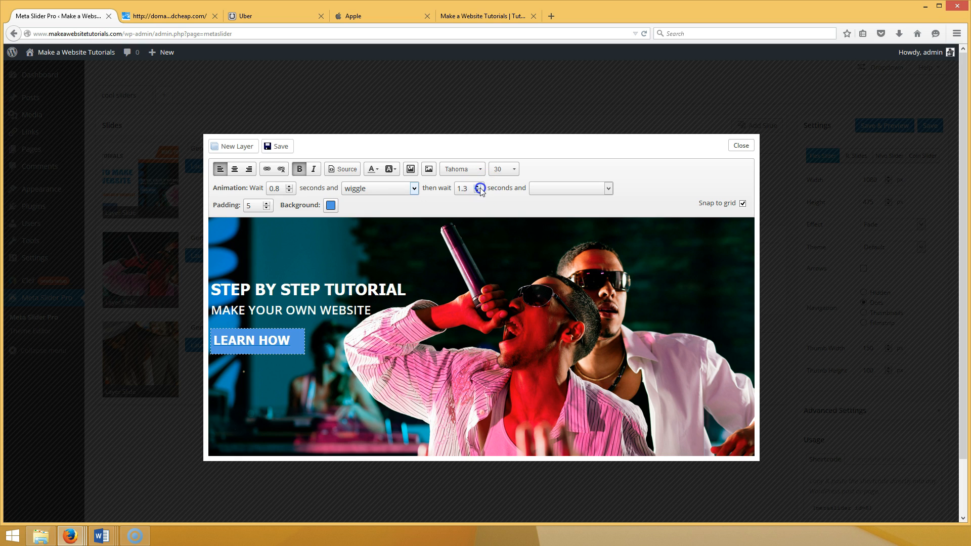
{"action": "left_click", "coordinate": [609, 188]}
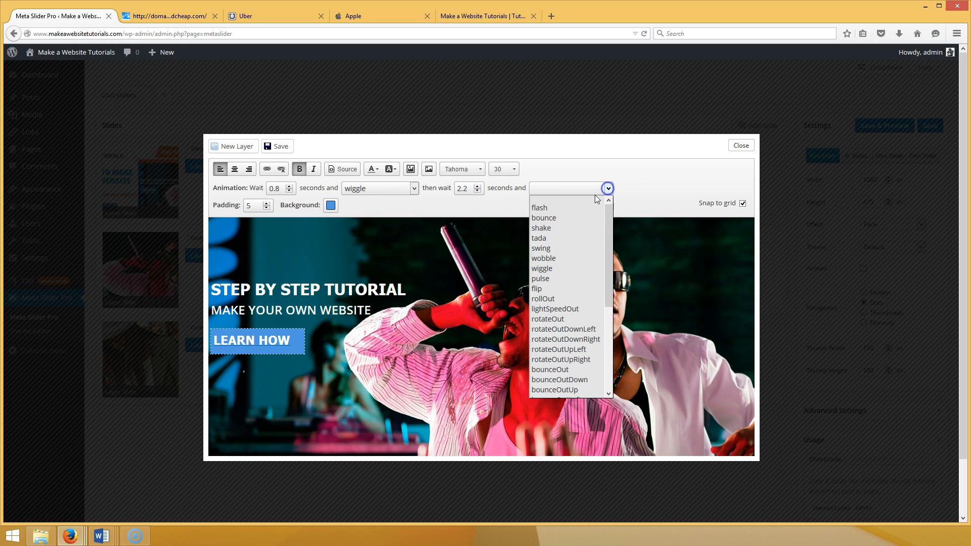
{"action": "left_click", "coordinate": [548, 209]}
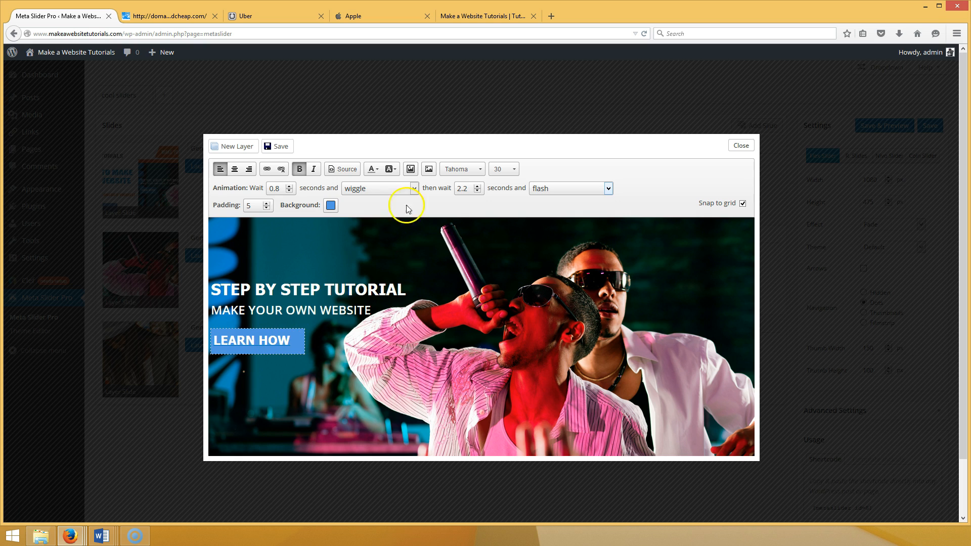
{"action": "left_click", "coordinate": [288, 146]}
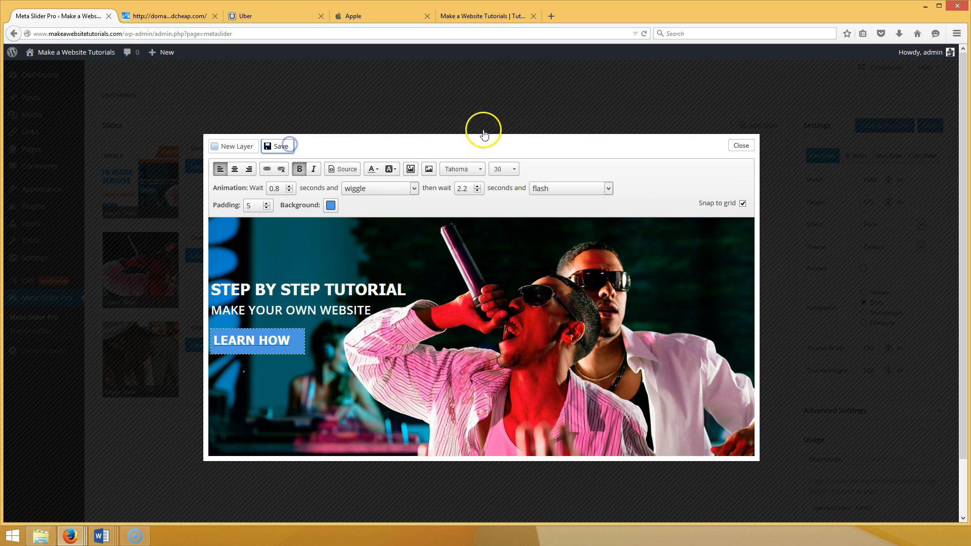
{"action": "left_click", "coordinate": [738, 146]}
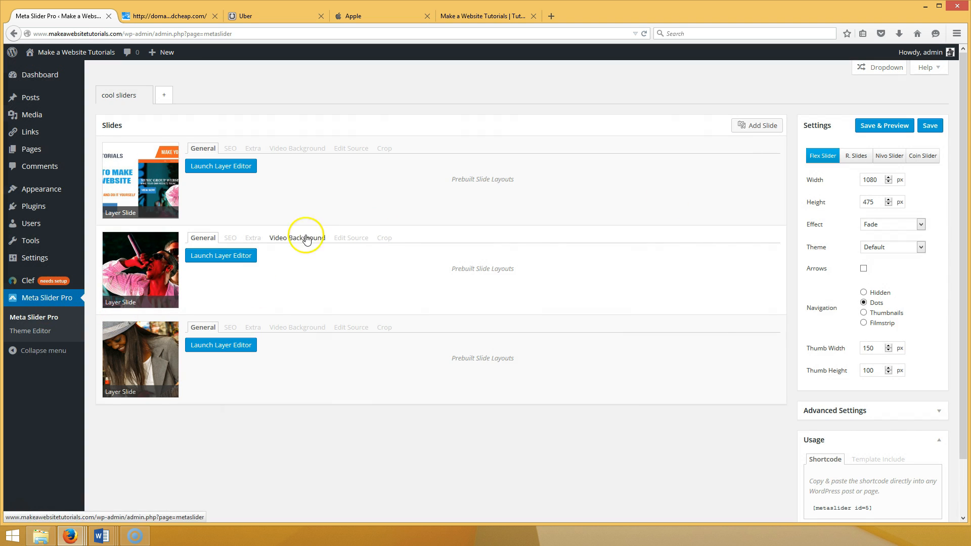
Save the slideshow, reload the homepage and test the LEARN HOW link and the slides.
{"action": "left_click", "coordinate": [928, 131]}
{"action": "left_click", "coordinate": [506, 16]}
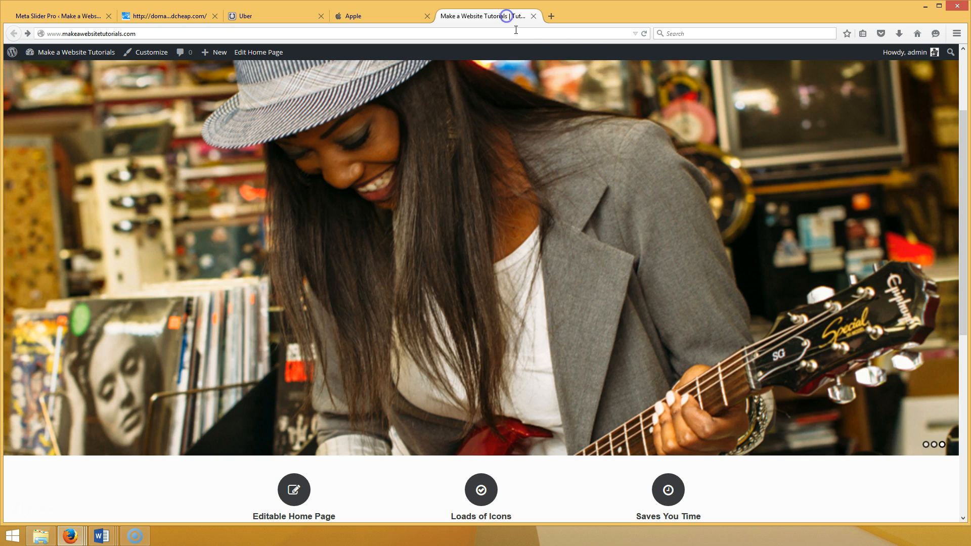
{"action": "left_click", "coordinate": [645, 34]}
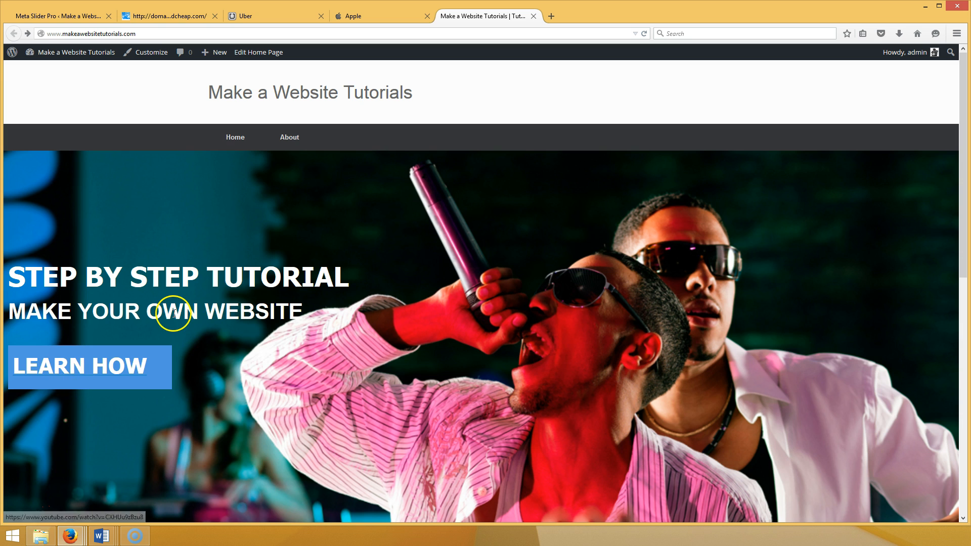
{"action": "left_click", "coordinate": [131, 375]}
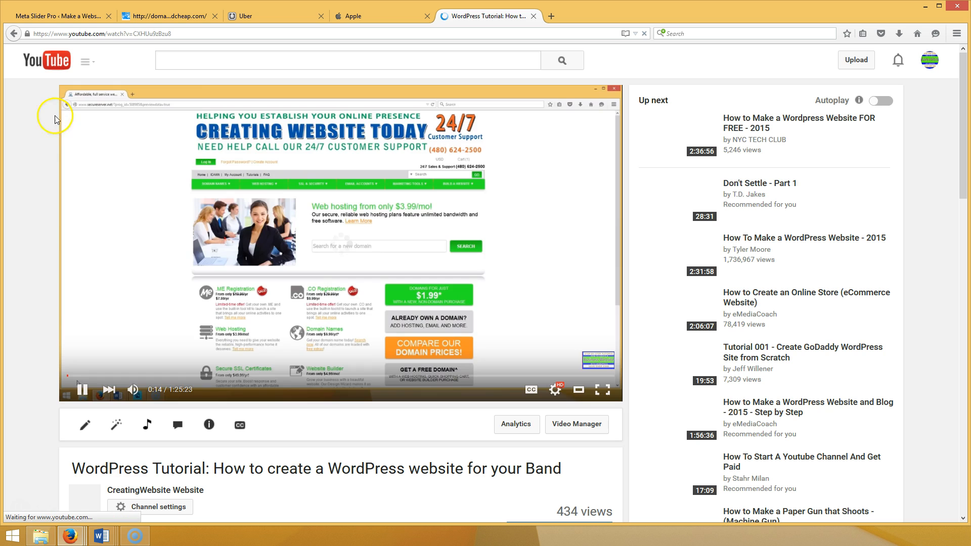
{"action": "left_click", "coordinate": [13, 34]}
{"action": "scroll", "coordinate": [638, 247], "scroll_direction": "down", "scroll_amount": 4}
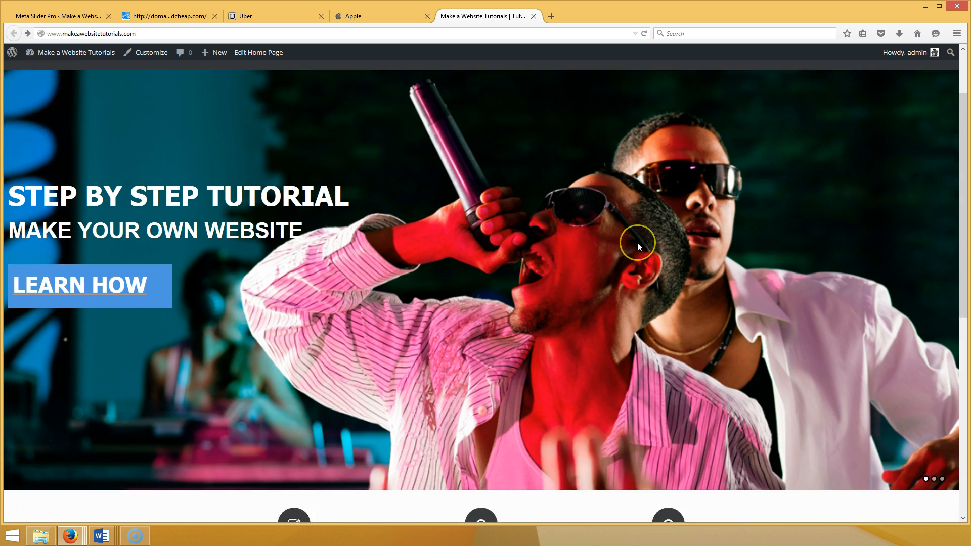
{"action": "scroll", "coordinate": [637, 247], "scroll_direction": "up", "scroll_amount": 4}
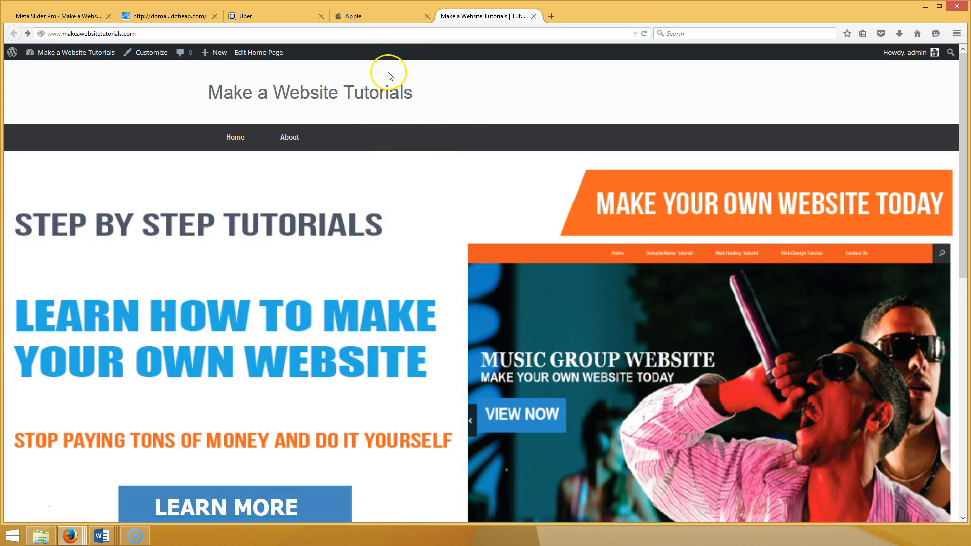
{"action": "scroll", "coordinate": [389, 76], "scroll_direction": "down", "scroll_amount": 3}
{"action": "scroll", "coordinate": [390, 76], "scroll_direction": "up", "scroll_amount": 3}
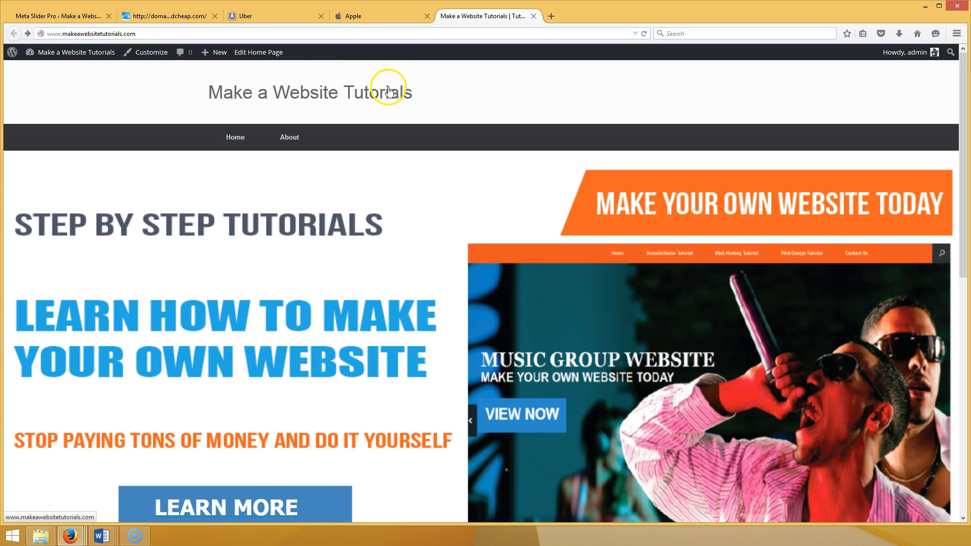
Open the site identity settings in the theme customizer and clear both the site title and the tagline.
{"action": "left_click", "coordinate": [86, 12]}
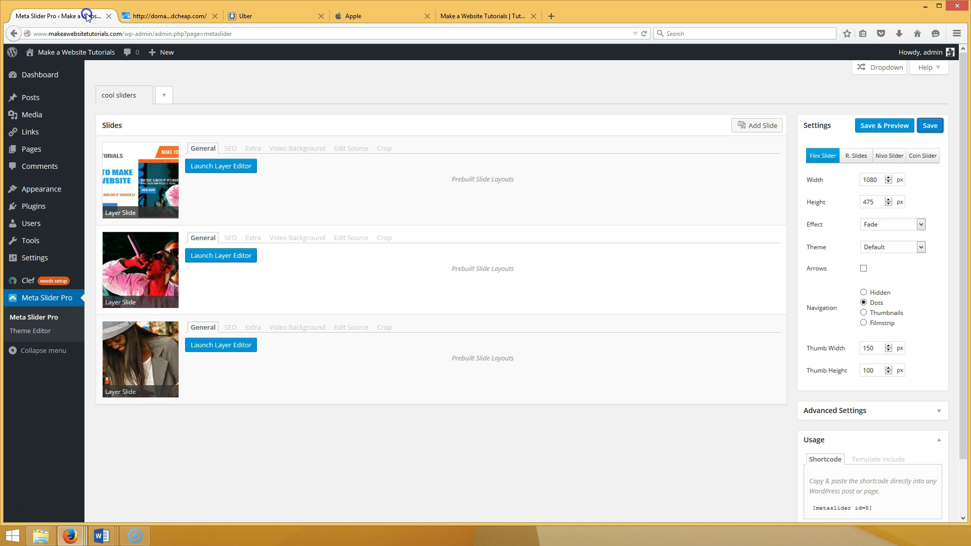
{"action": "mouse_move", "coordinate": [55, 189]}
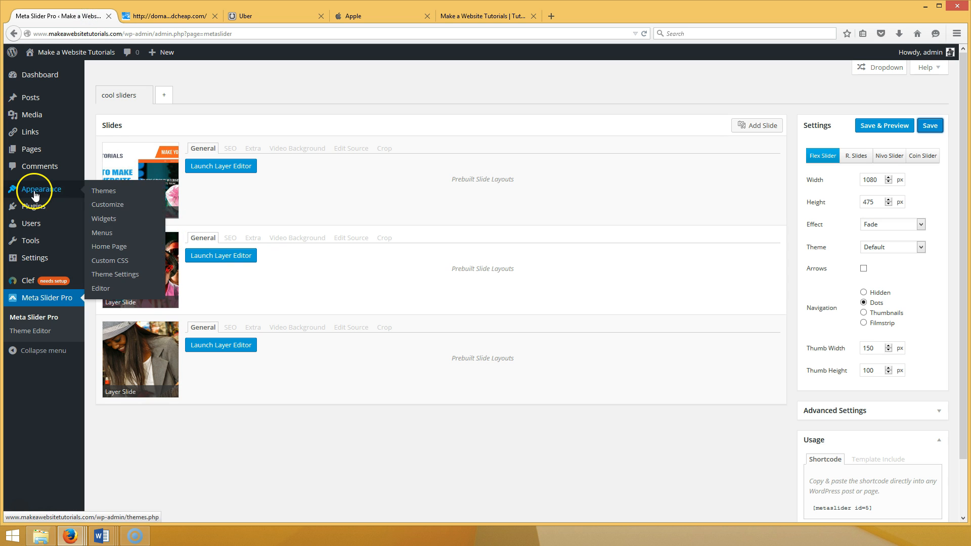
{"action": "left_click", "coordinate": [98, 205]}
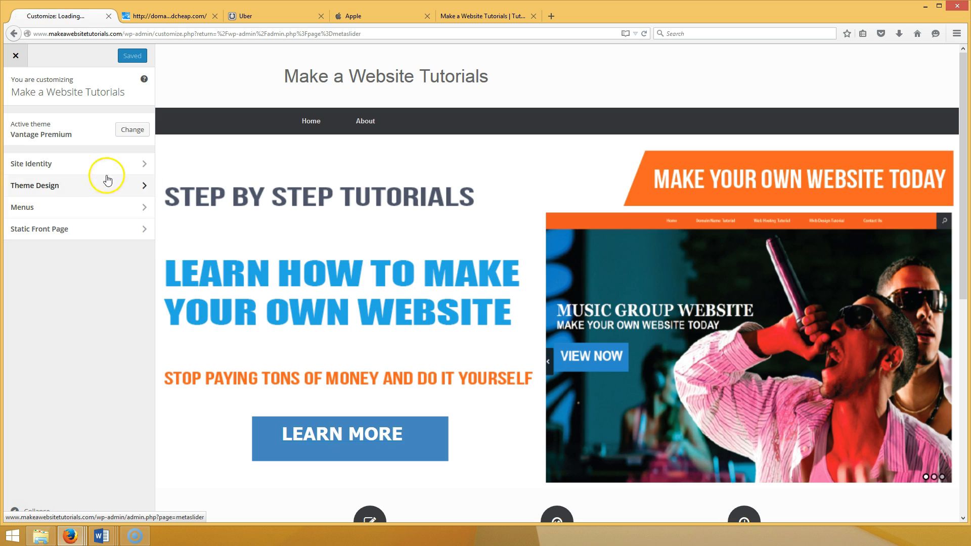
{"action": "left_click", "coordinate": [96, 164]}
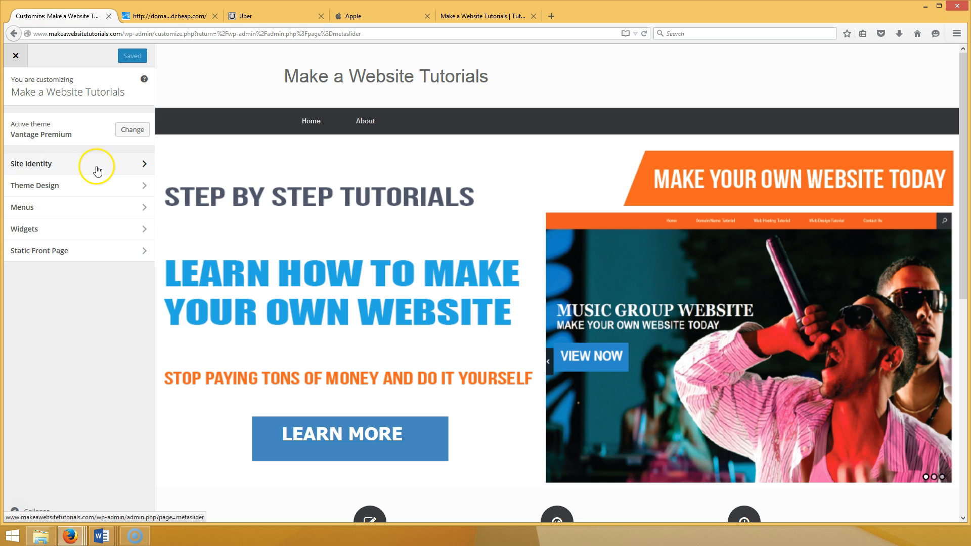
{"action": "left_click_drag", "start_coordinate": [111, 133], "coordinate": [5, 133]}
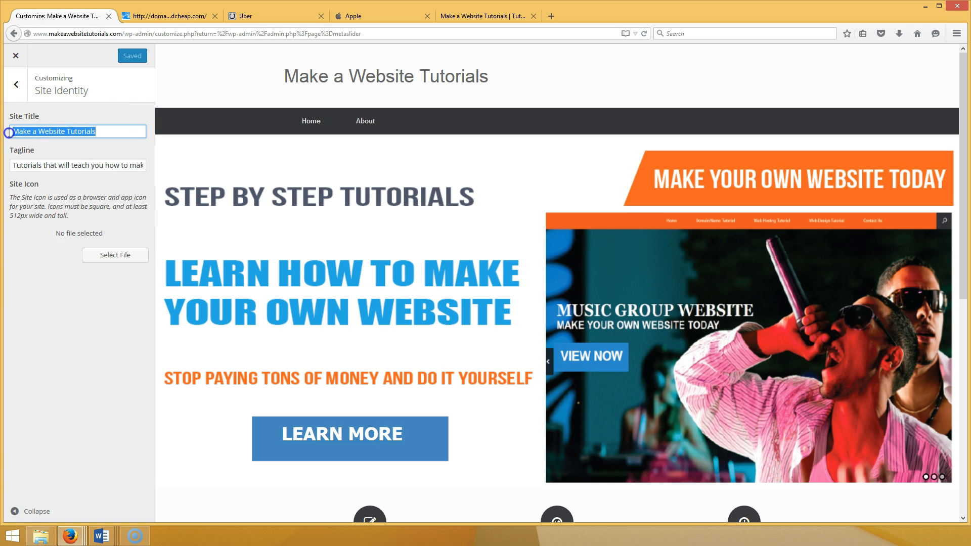
{"action": "key", "text": "BackSpace"}
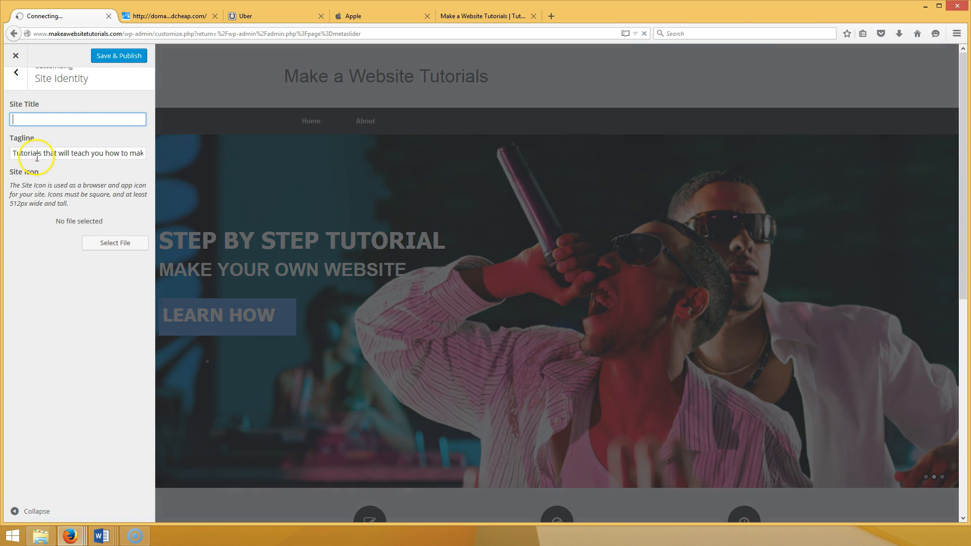
{"action": "left_click_drag", "start_coordinate": [13, 152], "coordinate": [155, 167]}
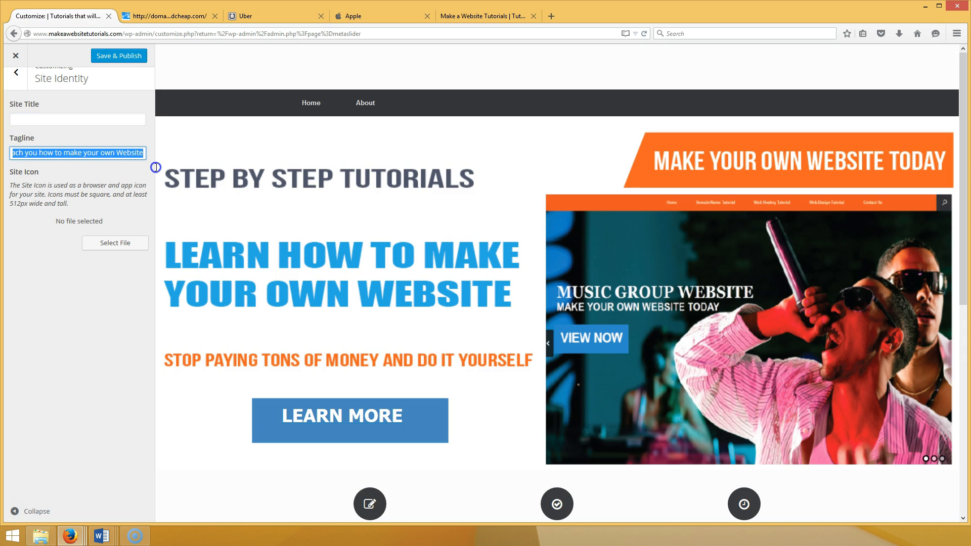
{"action": "key", "text": "BackSpace"}
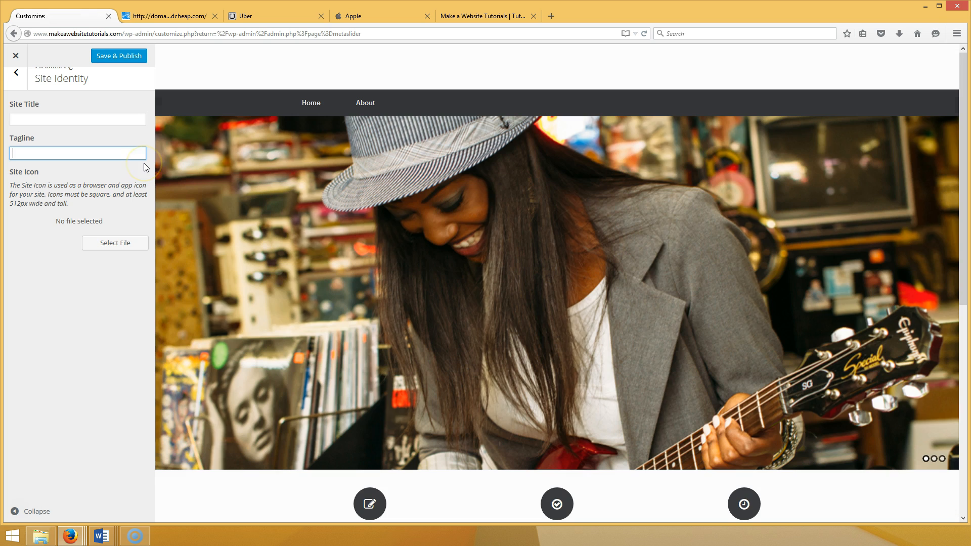
{"action": "left_click", "coordinate": [89, 120]}
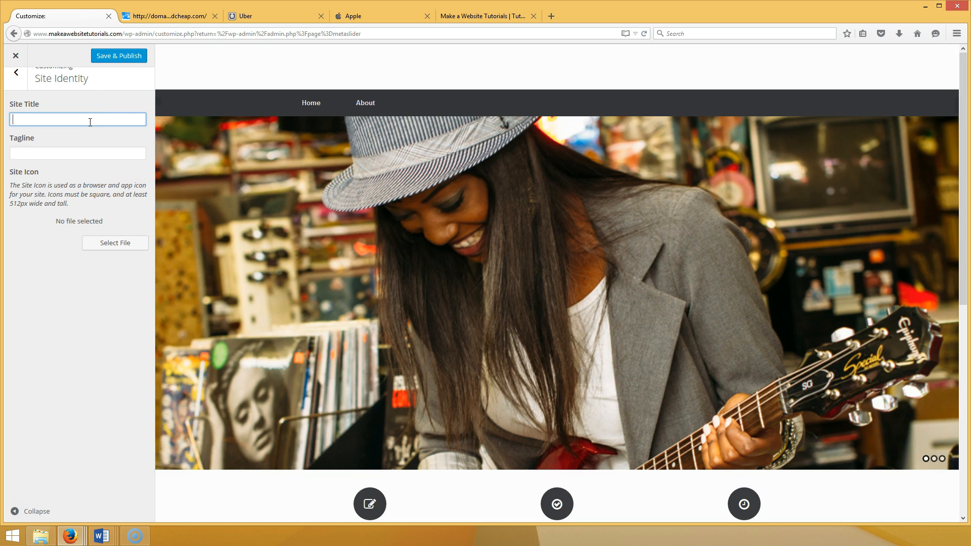
{"action": "type", "text": "FR"}
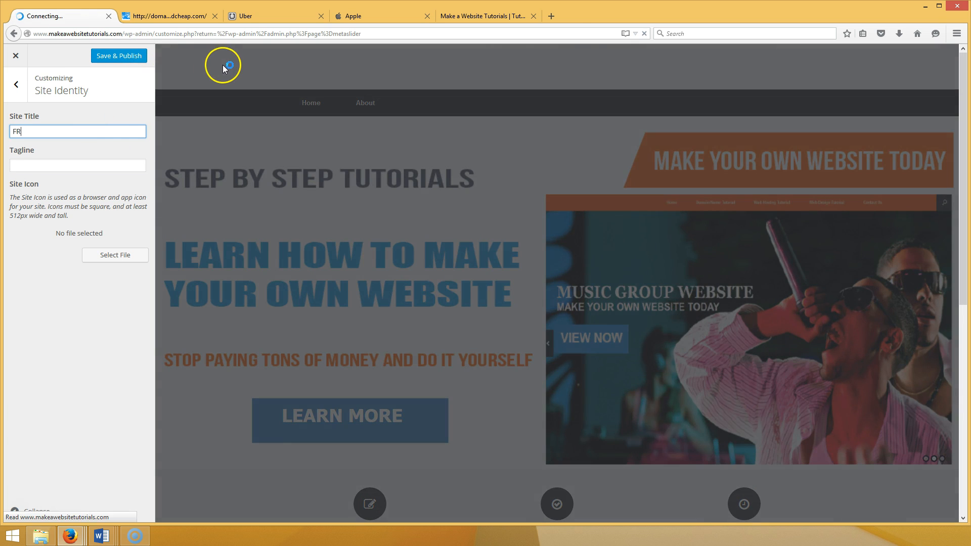
{"action": "key", "text": "BackSpace"}
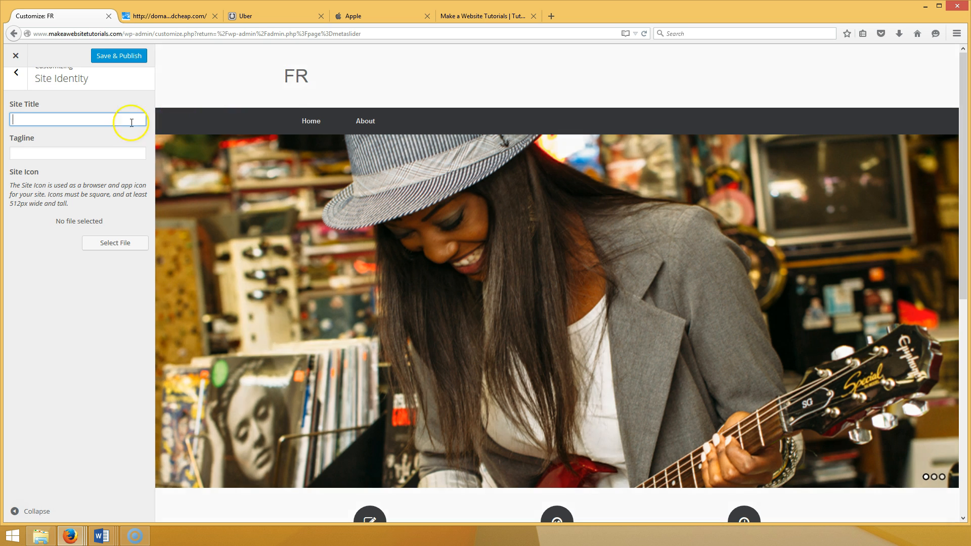
Set the site tagline to "Learn how to make a website".
{"action": "left_click", "coordinate": [91, 152]}
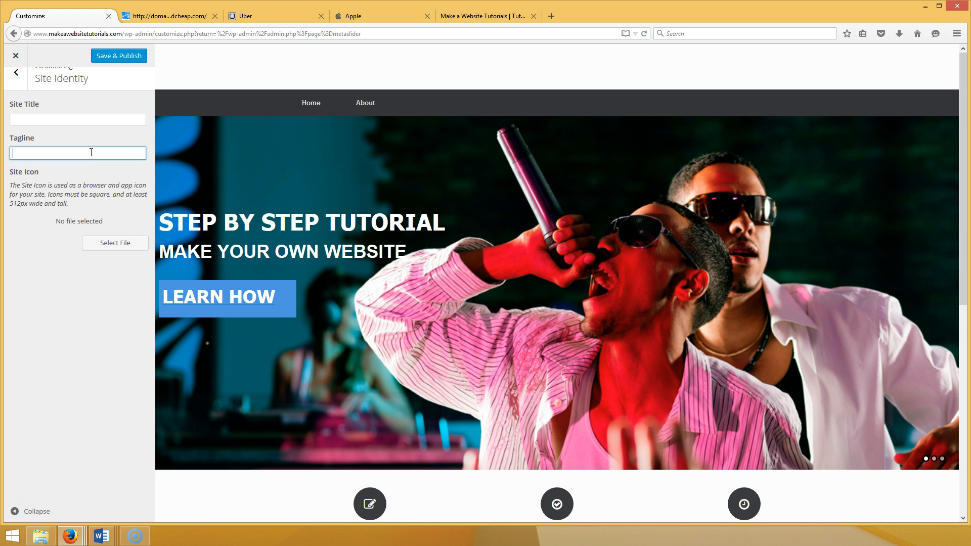
{"action": "type", "text": "lEAR"}
{"action": "key", "text": "BackSpace"}
{"action": "key", "text": "BackSpace"}
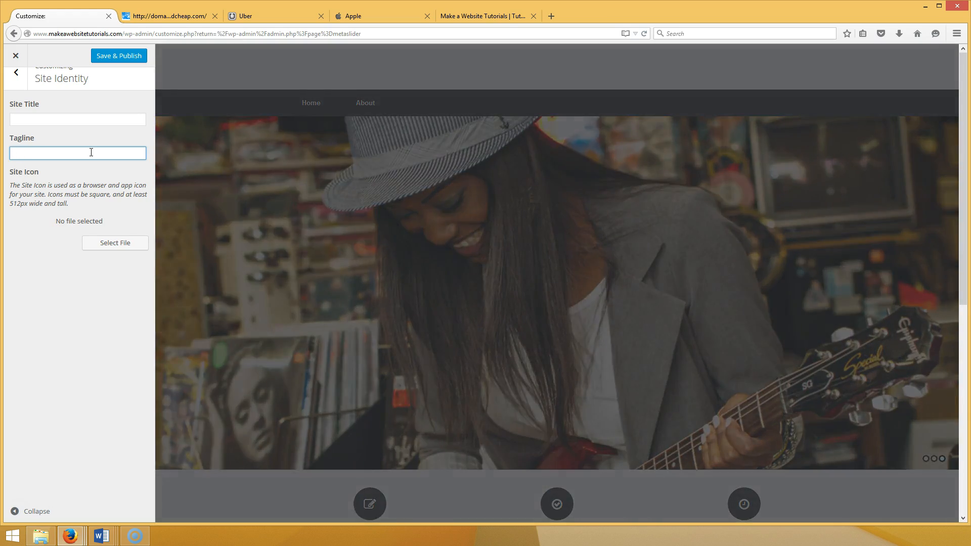
{"action": "type", "text": "Le"}
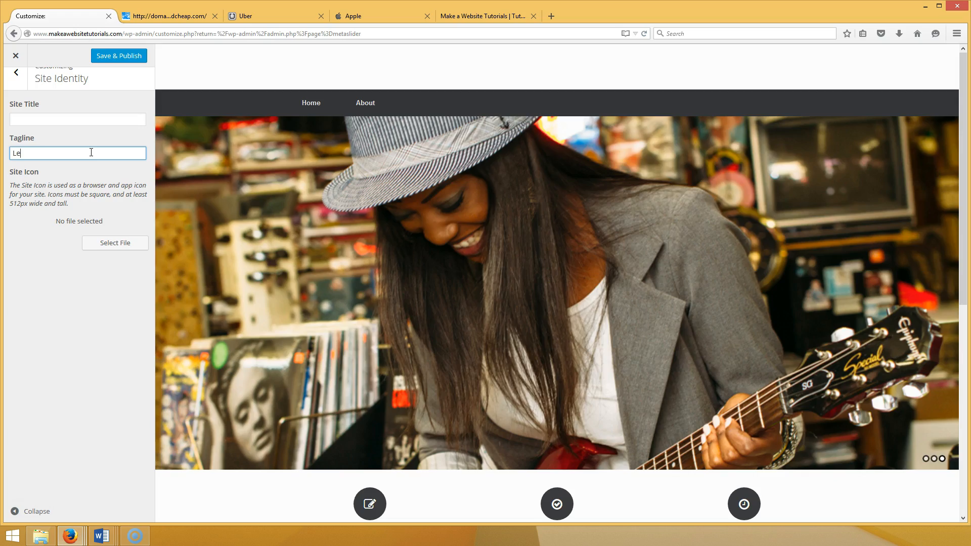
{"action": "type", "text": "arn ho"}
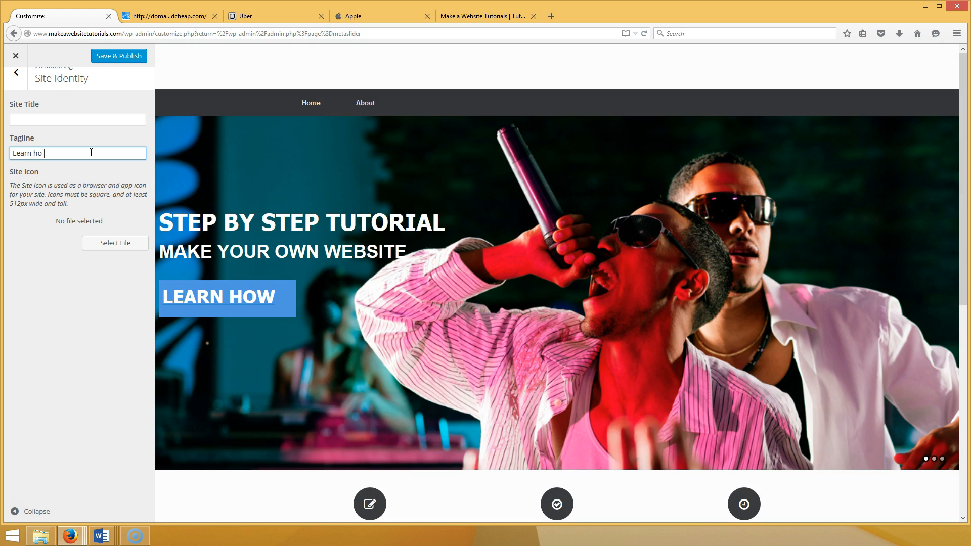
{"action": "type", "text": "w to make a website"}
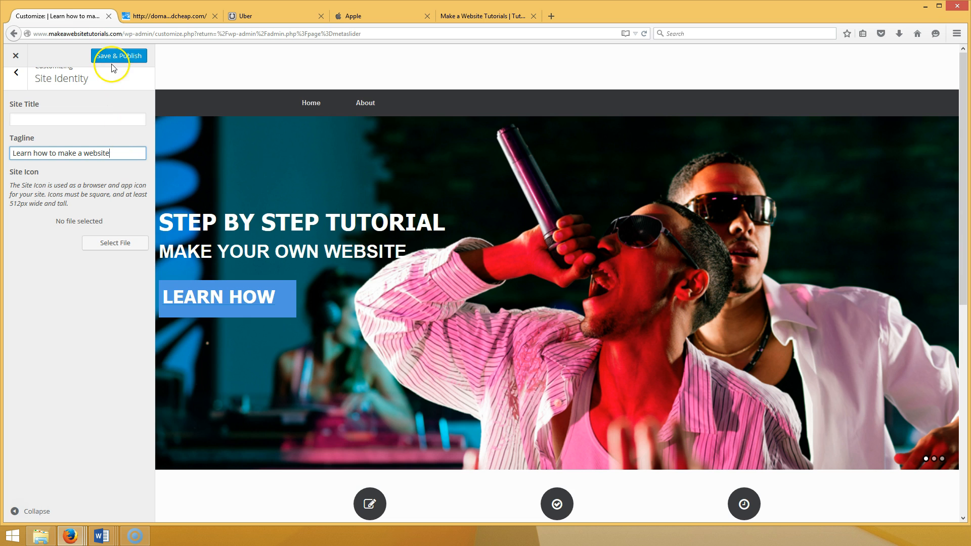
Publish the site identity changes, close the customizer and reload the homepage.
{"action": "left_click", "coordinate": [113, 59]}
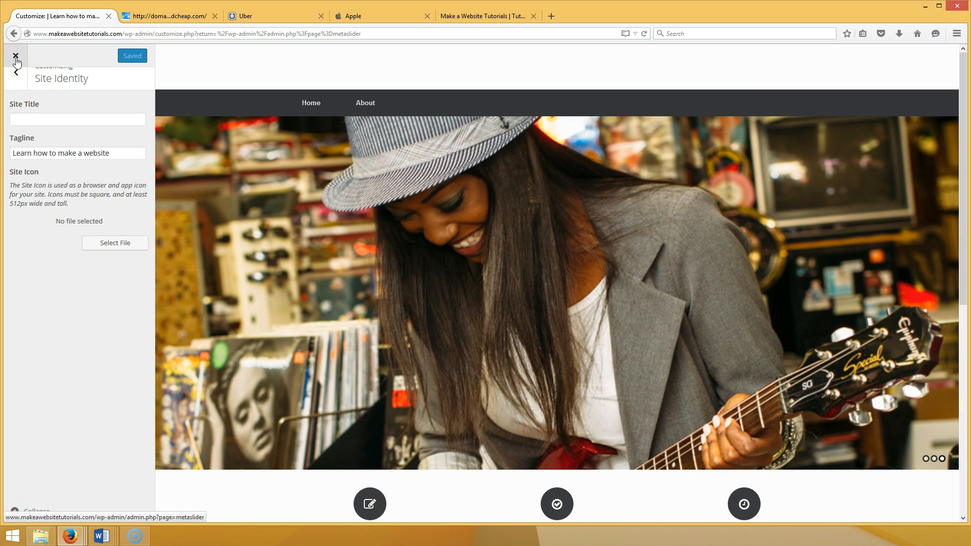
{"action": "left_click", "coordinate": [15, 58]}
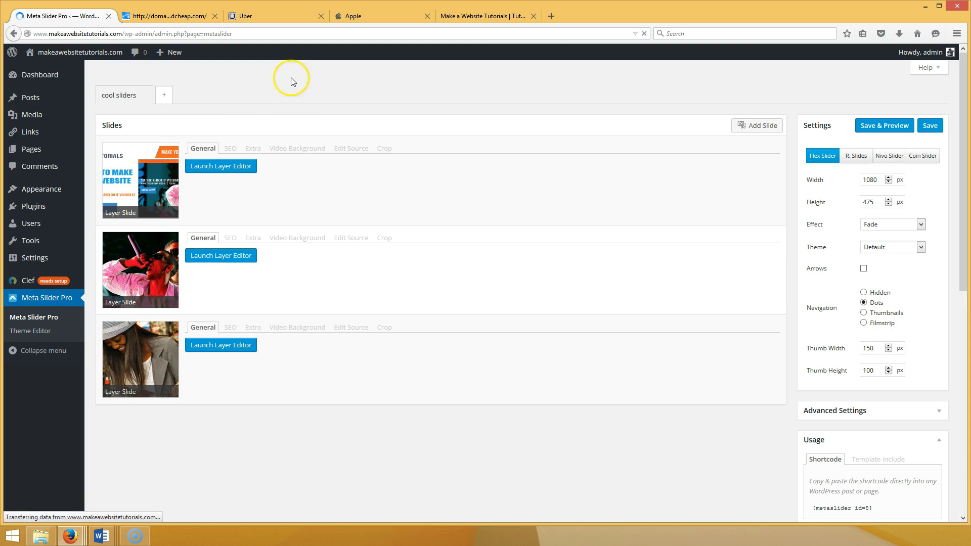
{"action": "left_click", "coordinate": [476, 15]}
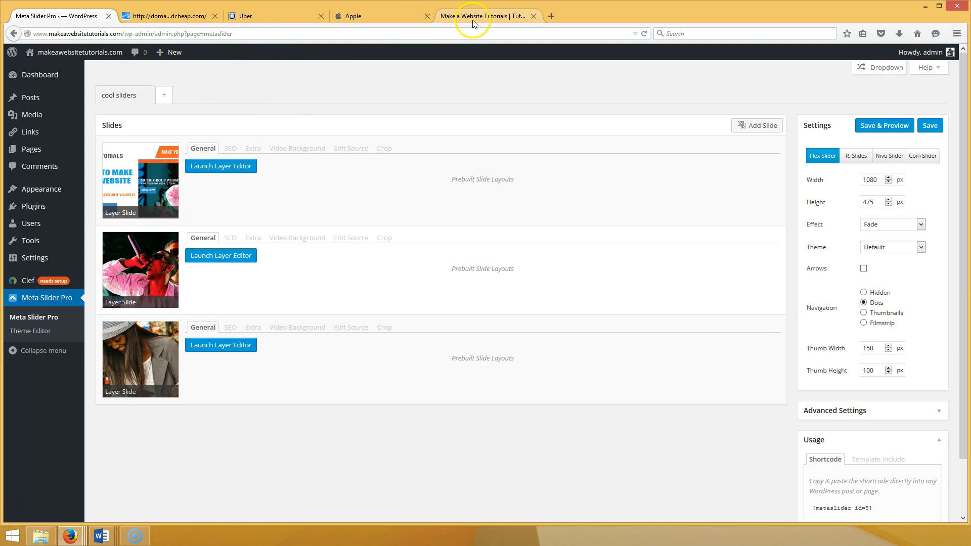
{"action": "left_click", "coordinate": [645, 34]}
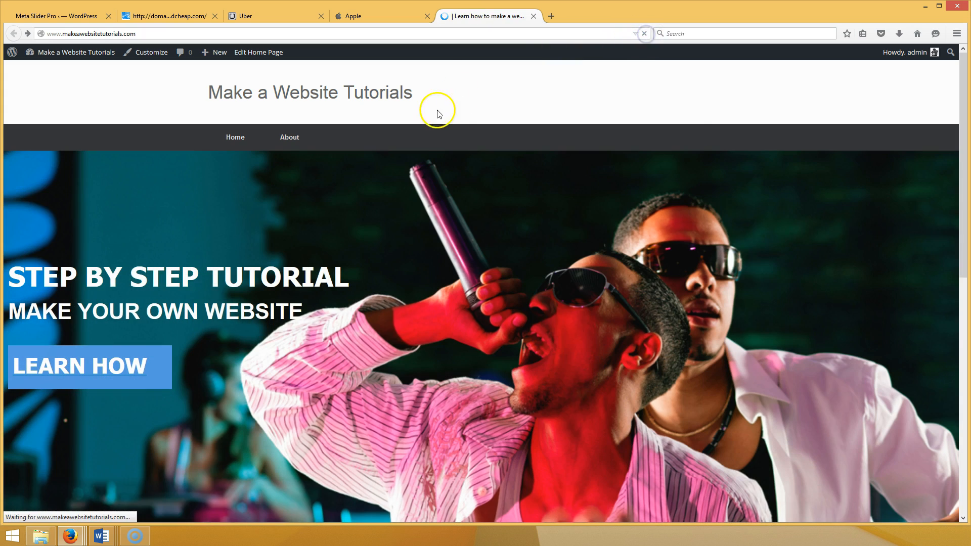
Return to the WordPress admin and open the General theme design settings in the customizer.
{"action": "left_click", "coordinate": [56, 16]}
{"action": "mouse_move", "coordinate": [26, 190]}
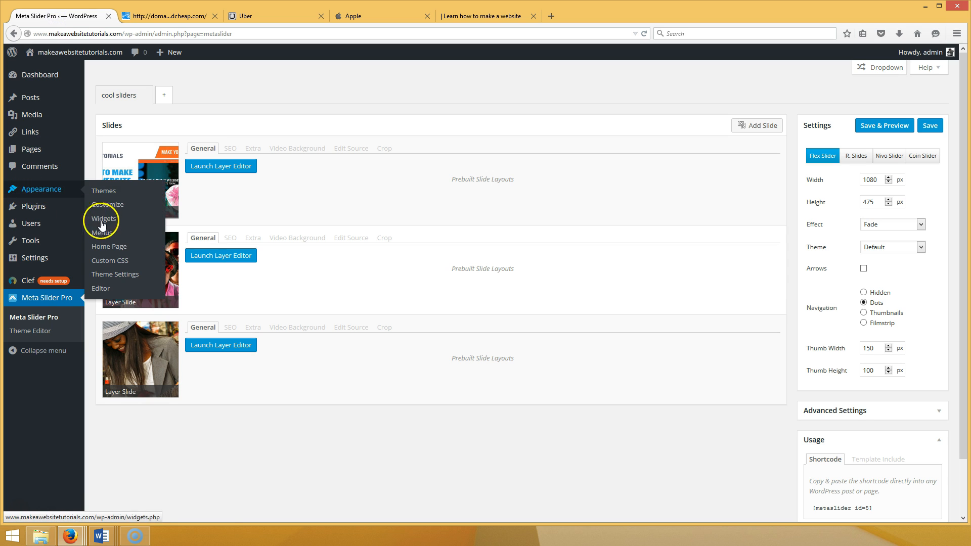
{"action": "left_click", "coordinate": [117, 274]}
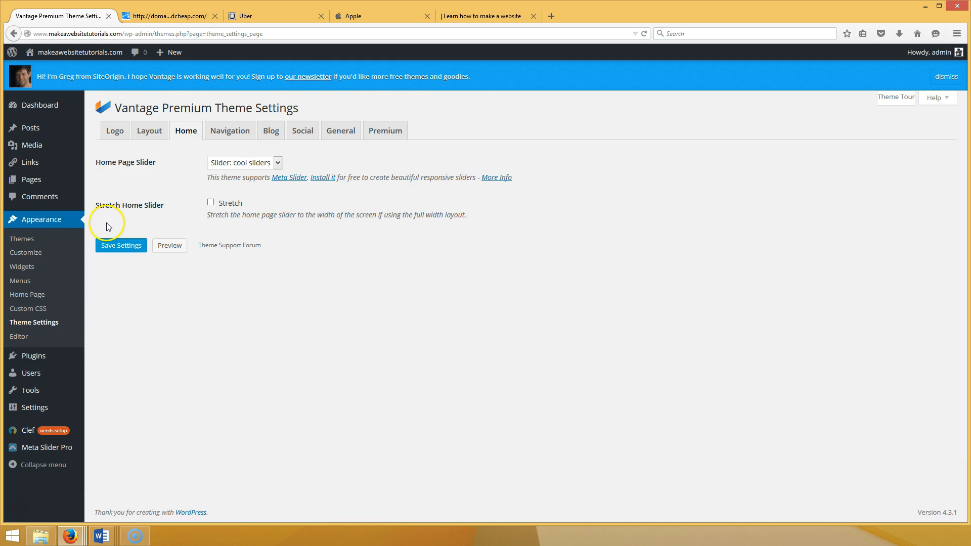
{"action": "left_click", "coordinate": [37, 251]}
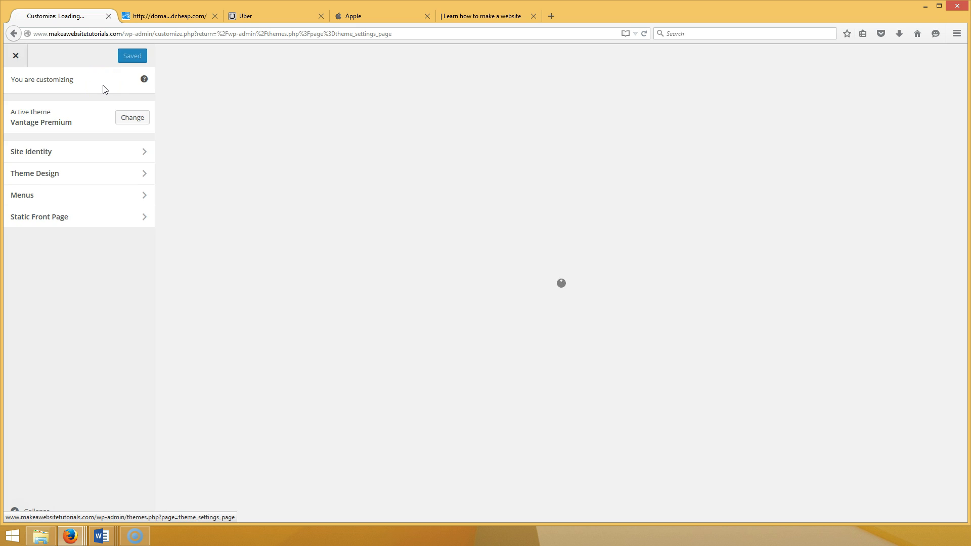
{"action": "left_click", "coordinate": [101, 174]}
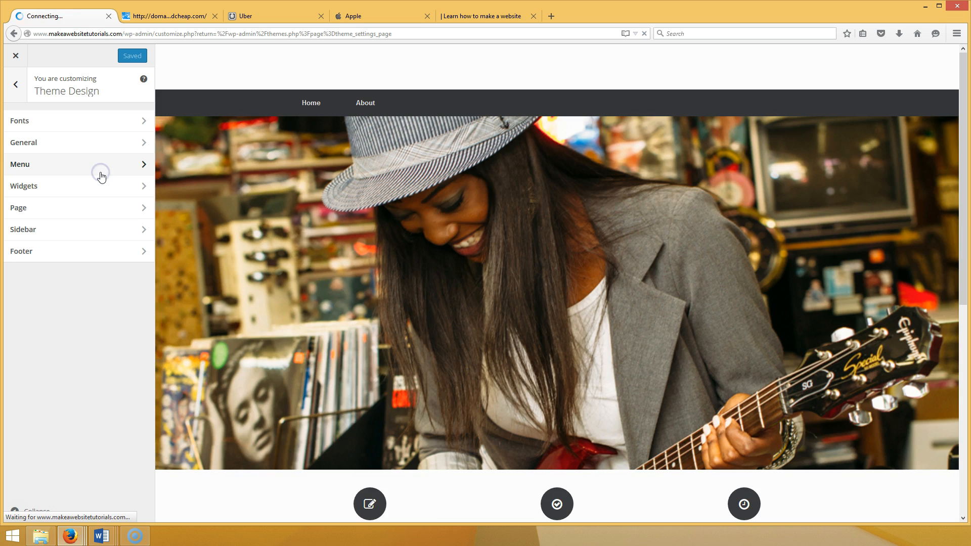
{"action": "left_click", "coordinate": [103, 150]}
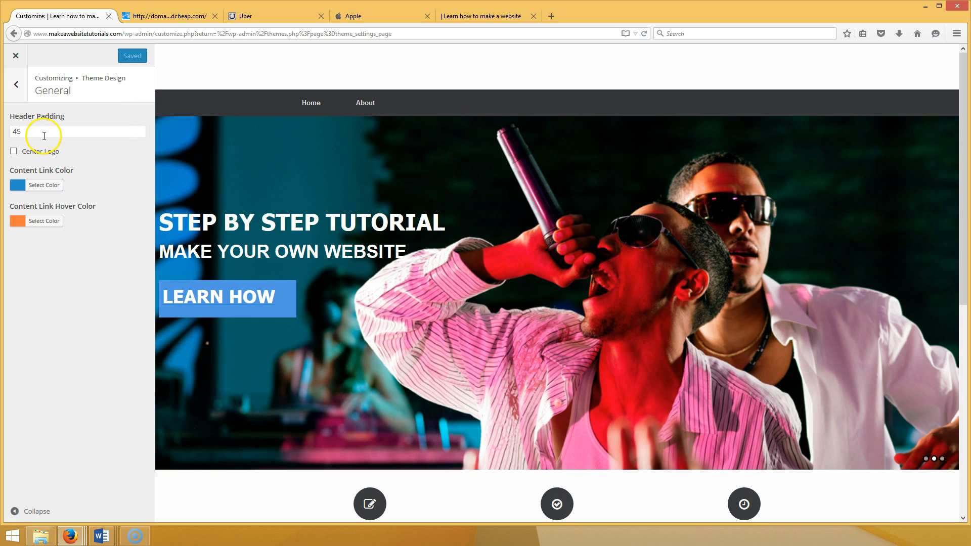
Try header padding values of 0, 12 and 45 in the customizer preview.
{"action": "left_click_drag", "start_coordinate": [44, 133], "coordinate": [4, 131]}
{"action": "type", "text": "0"}
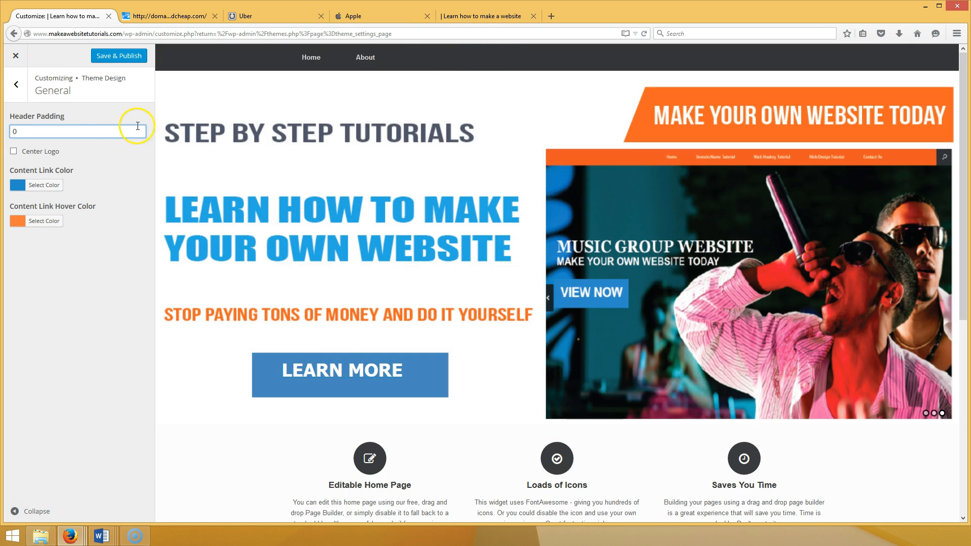
{"action": "left_click", "coordinate": [81, 135]}
{"action": "type", "text": "12"}
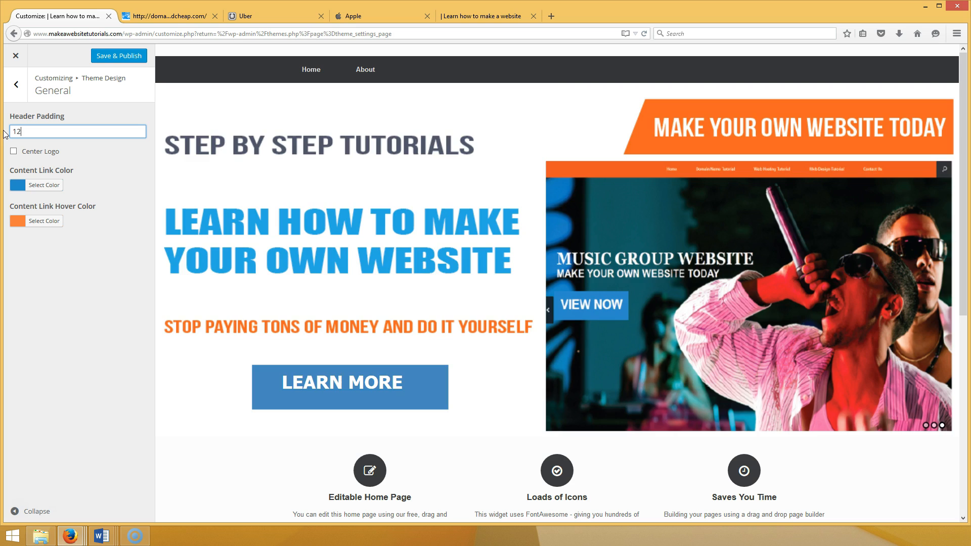
{"action": "left_click", "coordinate": [18, 131]}
{"action": "type", "text": "45"}
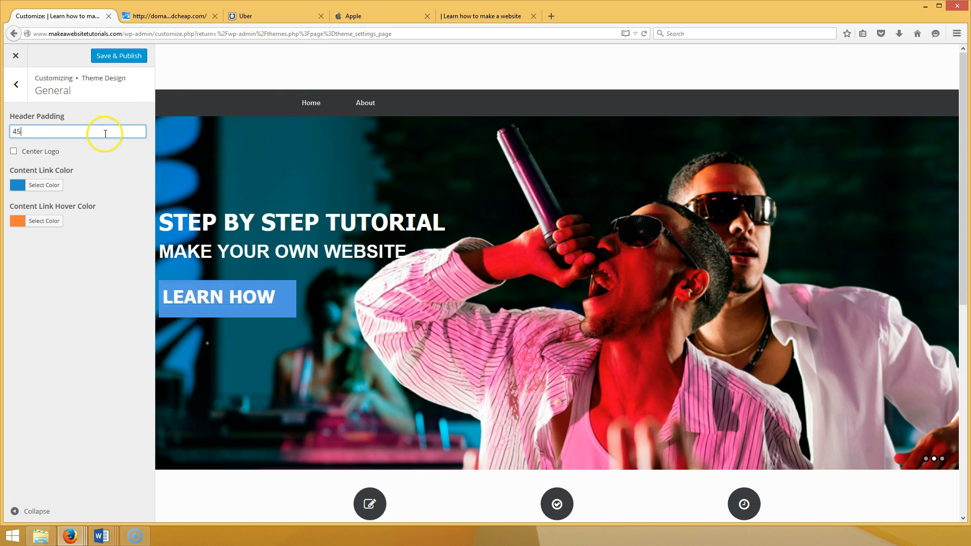
Set the header padding to 0, publish the change and close the customizer.
{"action": "type", "text": "0"}
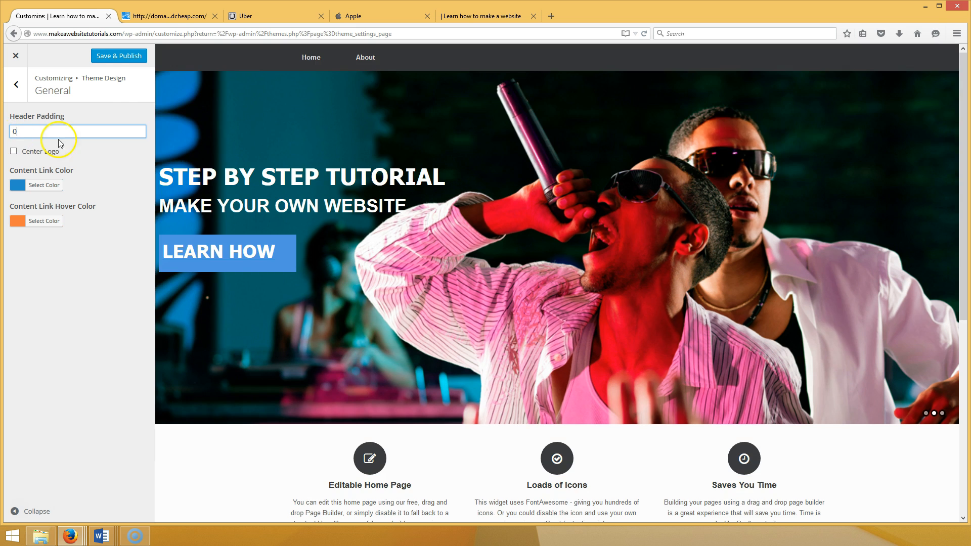
{"action": "left_click", "coordinate": [119, 55]}
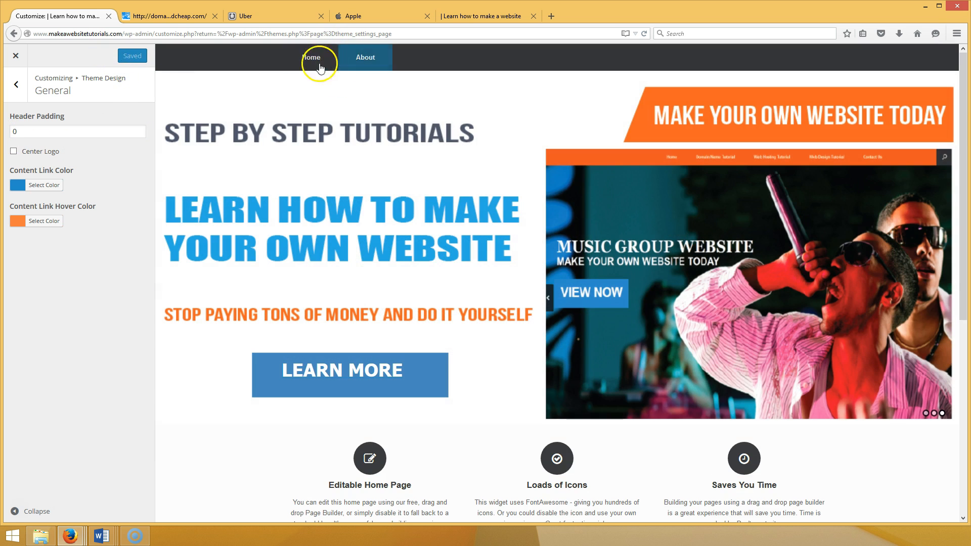
{"action": "left_click", "coordinate": [13, 56]}
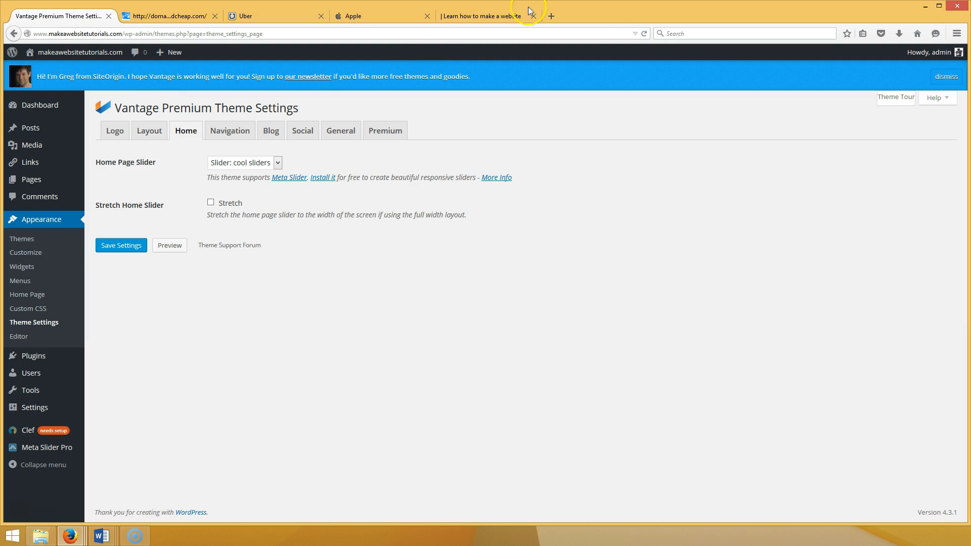
Reload the homepage and compare its header and slideshow layout with the Uber and Apple homepages.
{"action": "left_click", "coordinate": [529, 10]}
{"action": "left_click", "coordinate": [644, 33]}
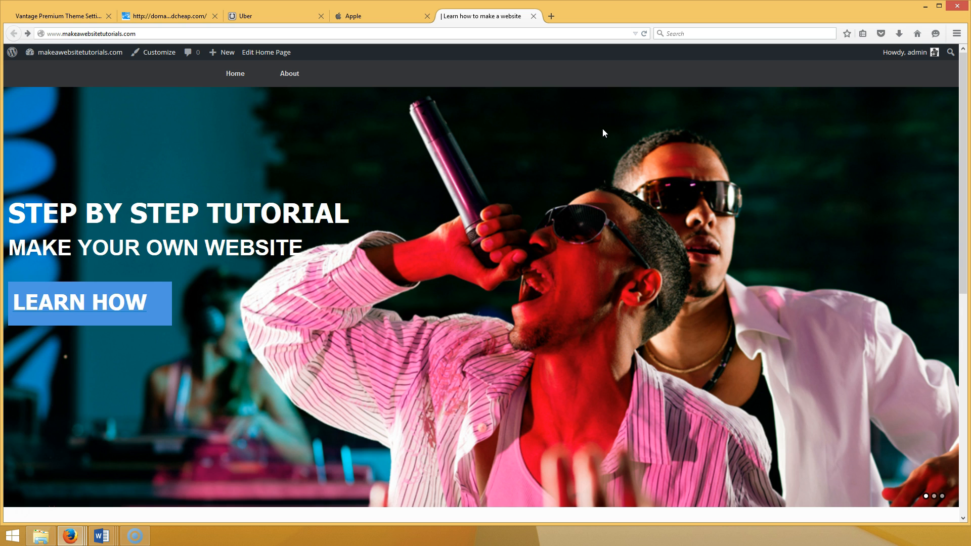
{"action": "left_click", "coordinate": [246, 16]}
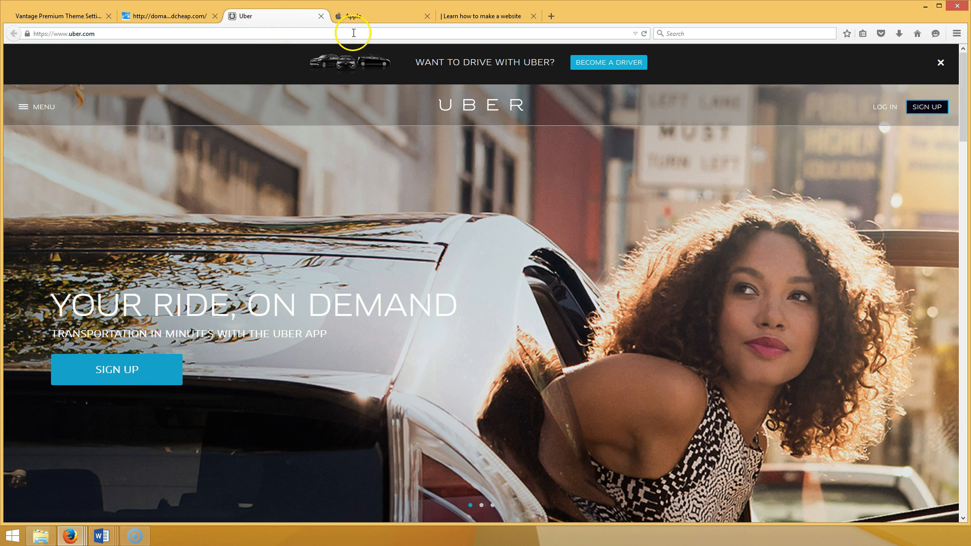
{"action": "left_click", "coordinate": [363, 15]}
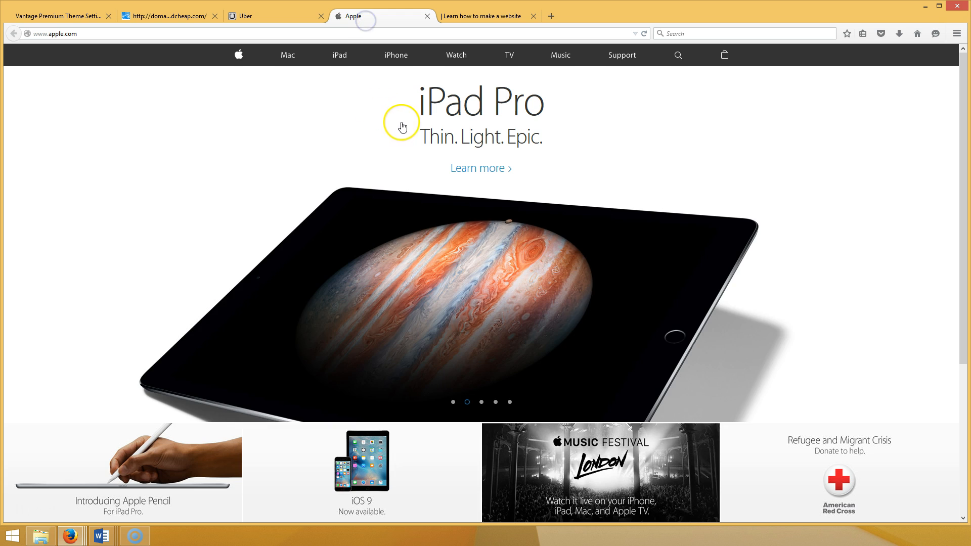
{"action": "left_click", "coordinate": [279, 15]}
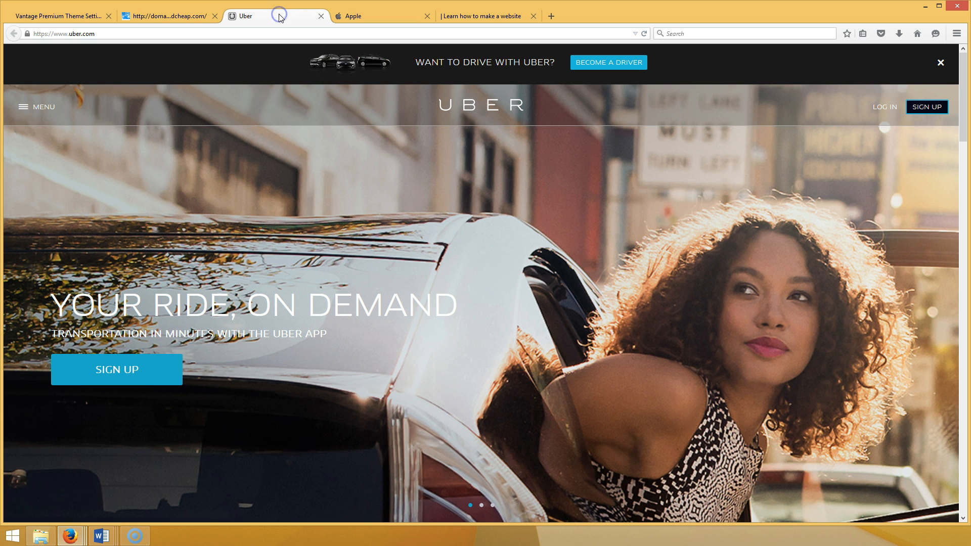
Look over the Uber homepage once more, then reload the site's homepage and watch its slides.
{"action": "scroll", "coordinate": [632, 271], "scroll_direction": "down", "scroll_amount": 2}
{"action": "scroll", "coordinate": [627, 263], "scroll_direction": "up", "scroll_amount": 2}
{"action": "left_click", "coordinate": [452, 13]}
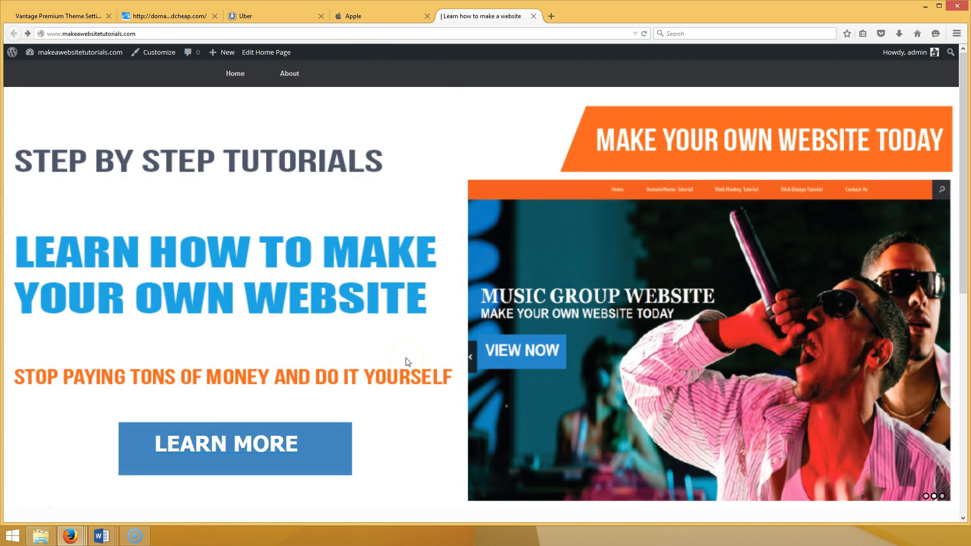
{"action": "left_click", "coordinate": [644, 35]}
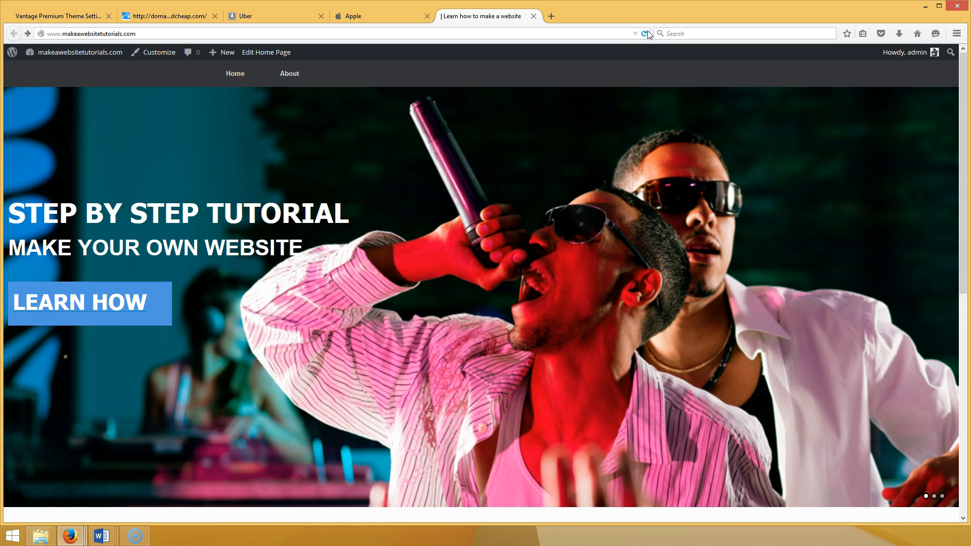
{"action": "left_click", "coordinate": [645, 34]}
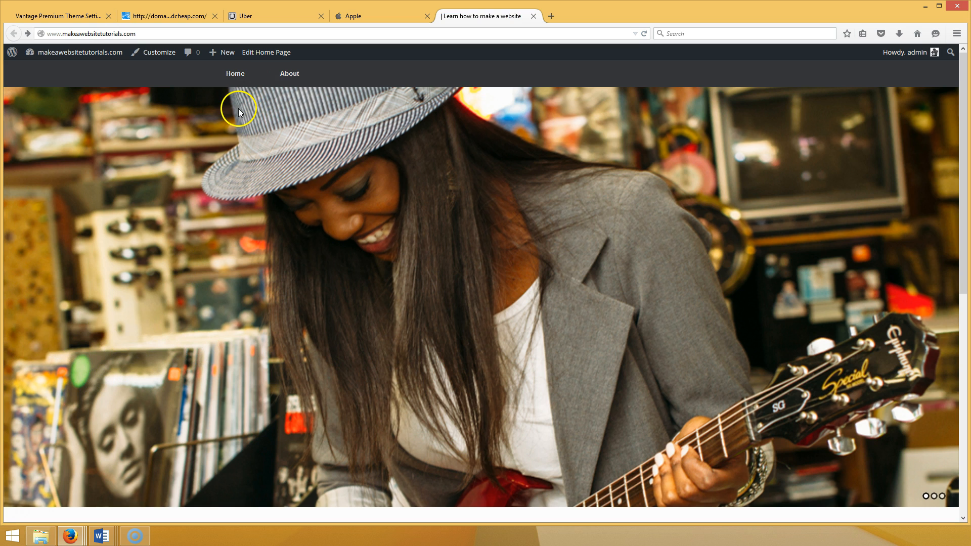
Open the third slide of the cool sliders slideshow in the Meta Slider Pro layer editor.
{"action": "left_click", "coordinate": [90, 15]}
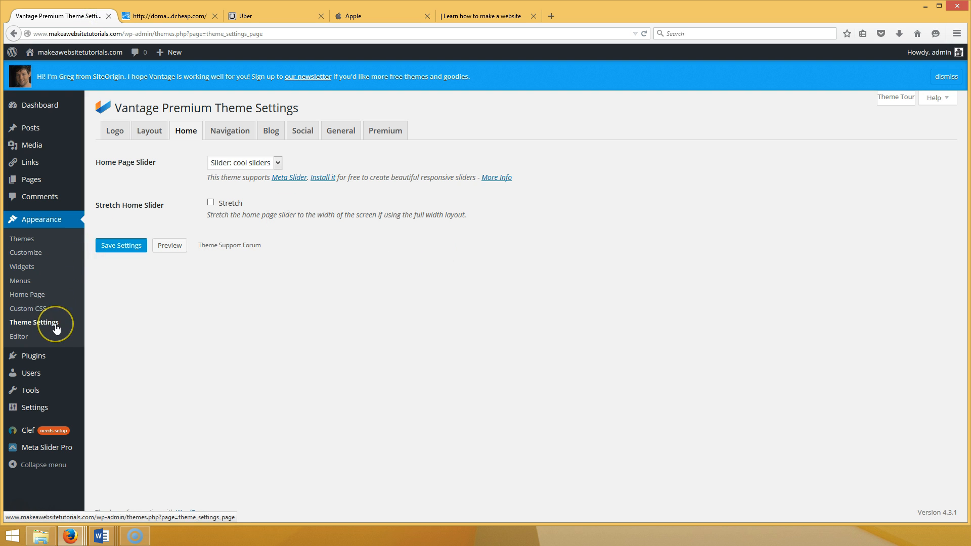
{"action": "left_click", "coordinate": [58, 447]}
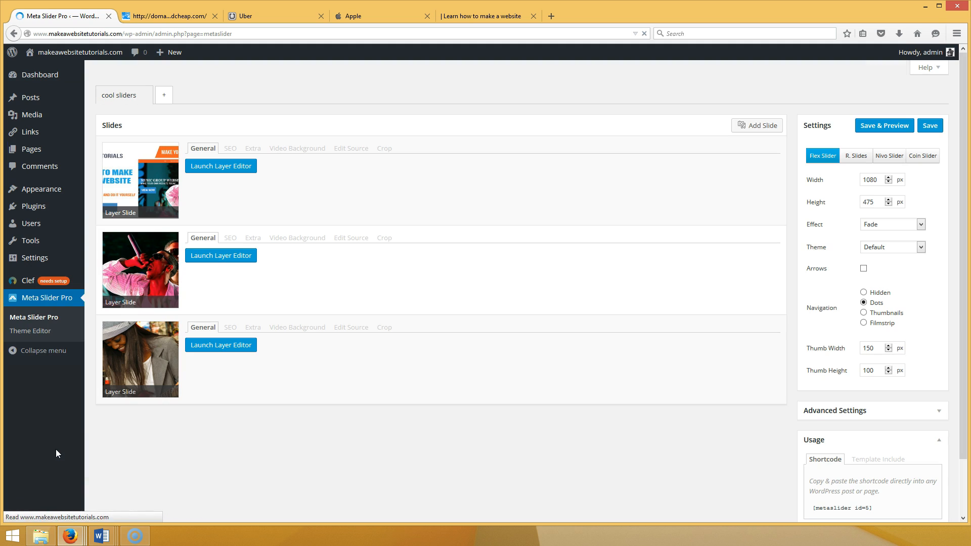
{"action": "left_click", "coordinate": [207, 349]}
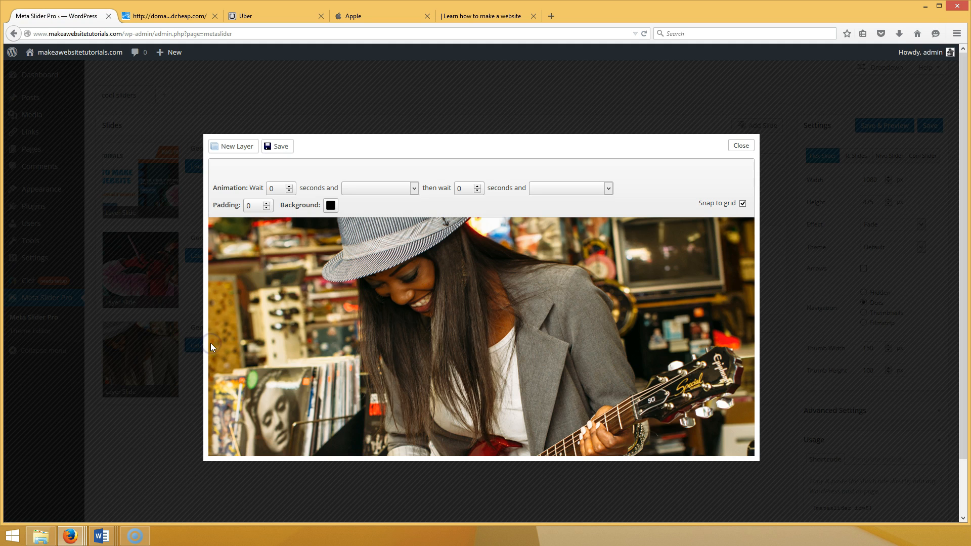
Add a text layer to the guitarist slide reading "MAKE A BAND WEBSITE".
{"action": "left_click", "coordinate": [235, 147]}
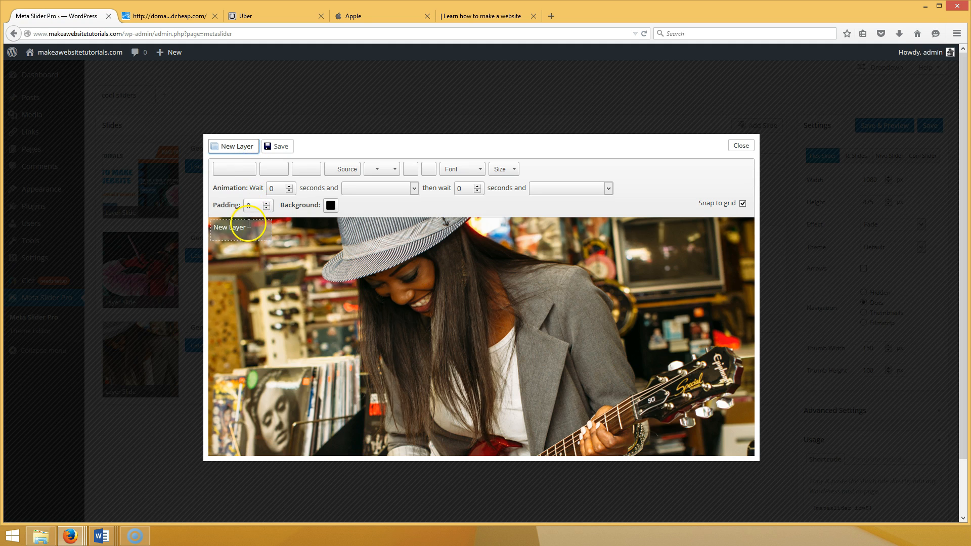
{"action": "double_click", "coordinate": [232, 226]}
{"action": "left_click", "coordinate": [208, 227]}
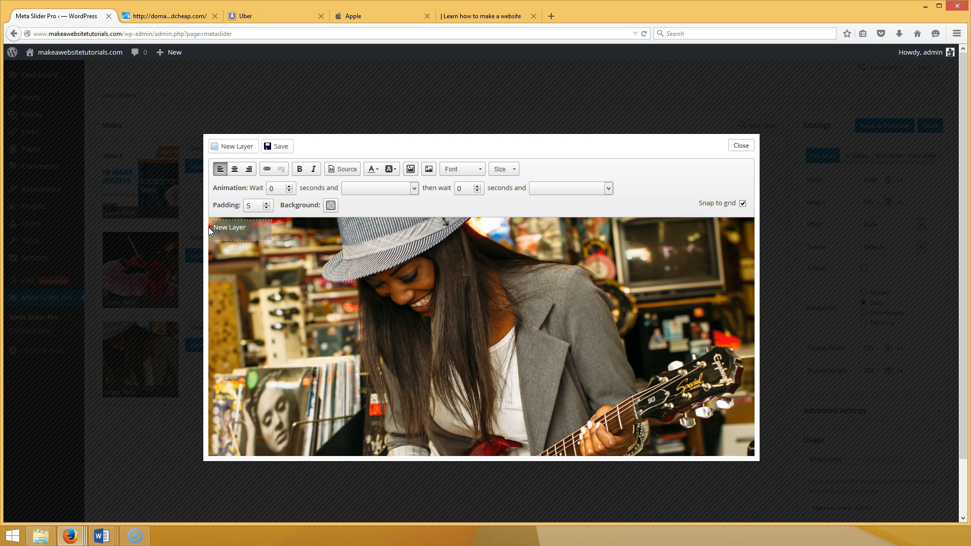
{"action": "double_click", "coordinate": [209, 227]}
{"action": "type", "text": "MAKE A BAND"}
{"action": "type", "text": "WEBSITE"}
Format the heading in bold Tahoma at size 38, widen its layer and place it at the slide's left edge, just below mid-height.
{"action": "left_click_drag", "start_coordinate": [265, 235], "coordinate": [231, 223]}
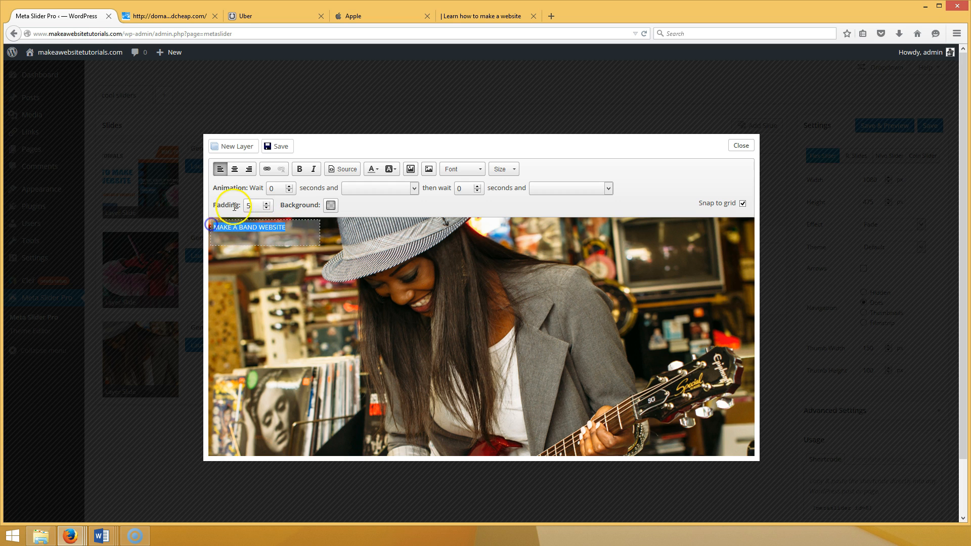
{"action": "left_click", "coordinate": [481, 171]}
{"action": "left_click_drag", "start_coordinate": [511, 208], "coordinate": [509, 235]}
{"action": "left_click", "coordinate": [478, 216]}
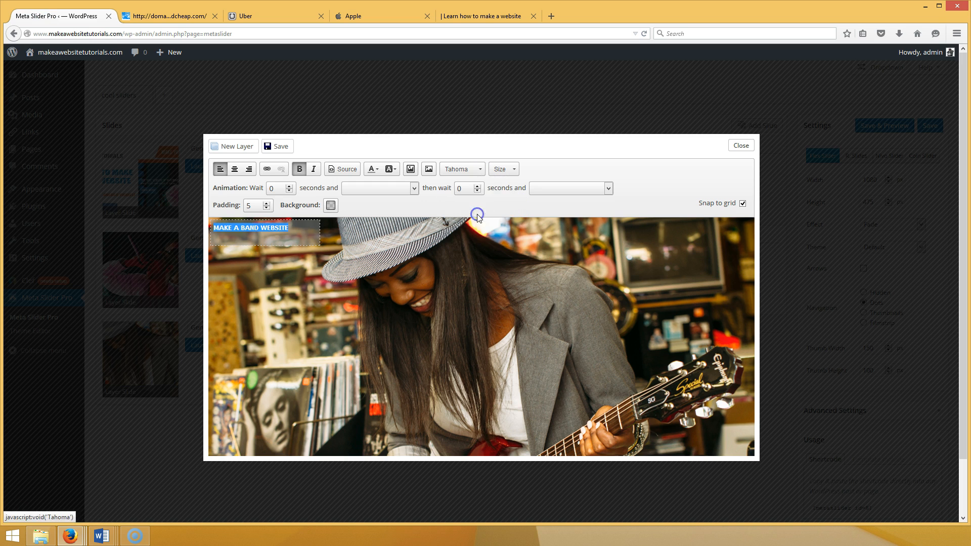
{"action": "left_click", "coordinate": [501, 169]}
{"action": "scroll", "coordinate": [543, 216], "scroll_direction": "down", "scroll_amount": 2}
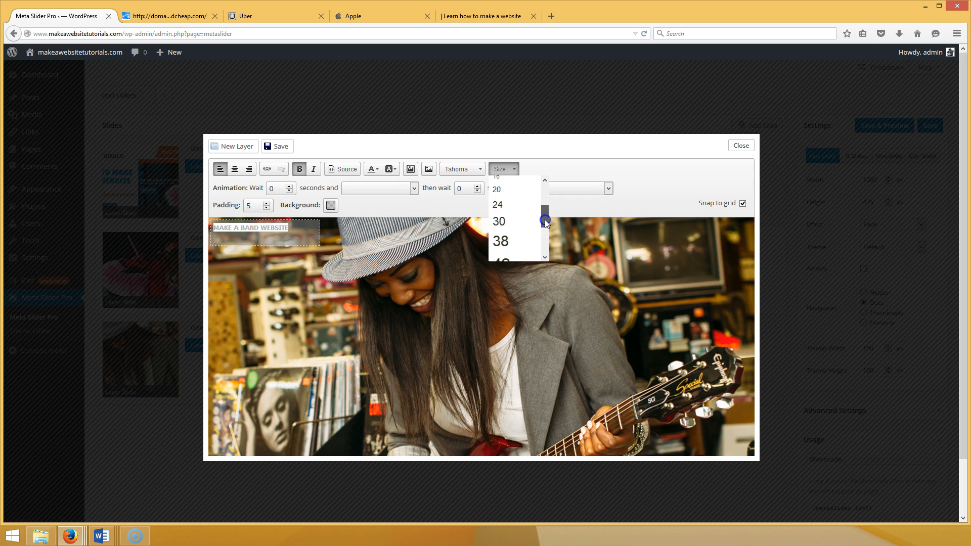
{"action": "left_click", "coordinate": [523, 233]}
{"action": "left_click_drag", "start_coordinate": [318, 244], "coordinate": [411, 244]}
{"action": "left_click_drag", "start_coordinate": [213, 244], "coordinate": [211, 327]}
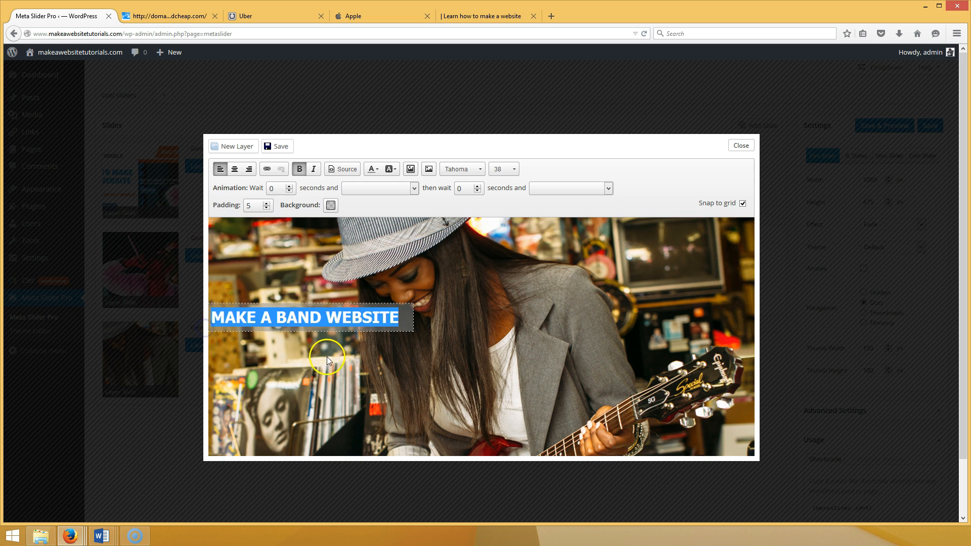
Make the heading layer's background fully transparent.
{"action": "left_click", "coordinate": [325, 386]}
{"action": "left_click", "coordinate": [399, 318]}
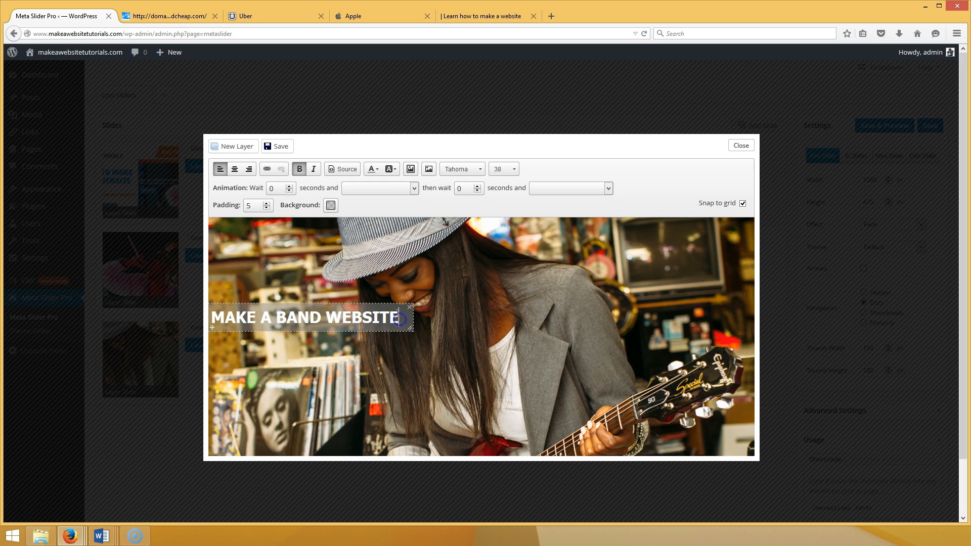
{"action": "left_click", "coordinate": [332, 206]}
{"action": "left_click_drag", "start_coordinate": [375, 298], "coordinate": [330, 292]}
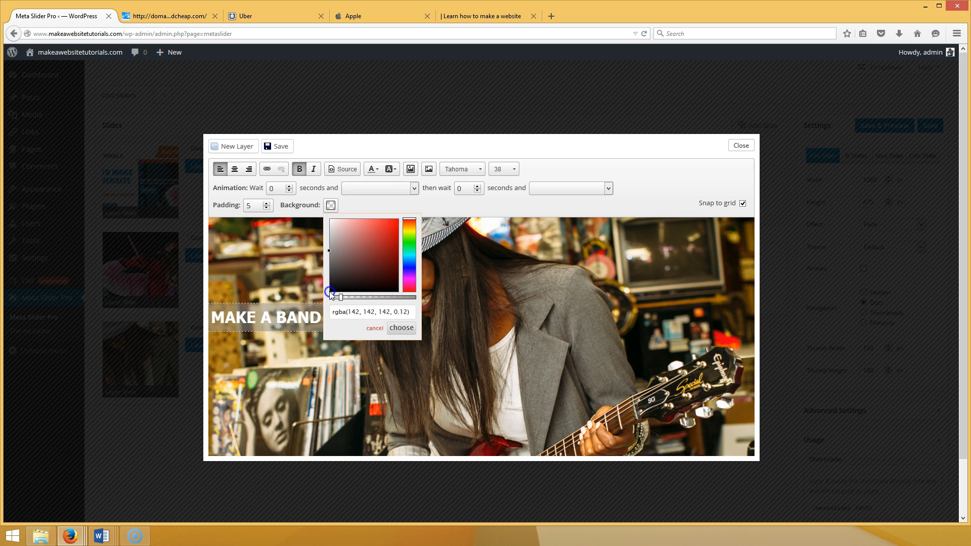
{"action": "left_click", "coordinate": [407, 329]}
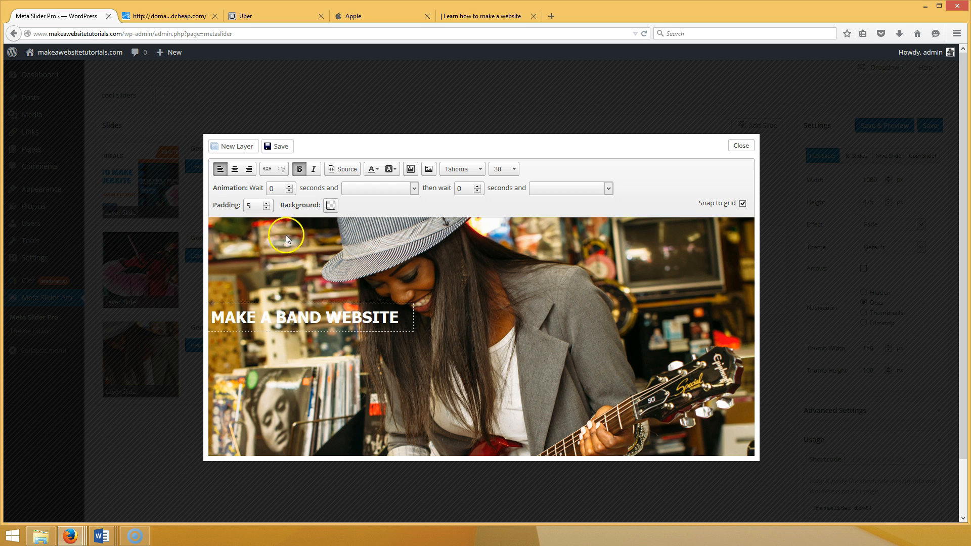
Add a second text layer reading "STEP BY STEP TUTORIAL".
{"action": "left_click", "coordinate": [233, 147]}
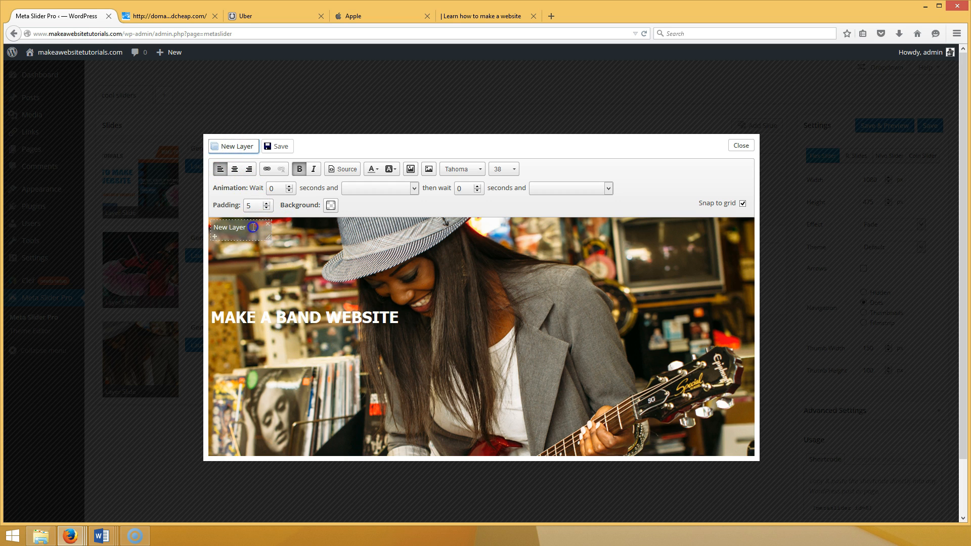
{"action": "left_click_drag", "start_coordinate": [253, 227], "coordinate": [187, 225]}
{"action": "type", "text": "STEP BY STEP TUTORIAL"}
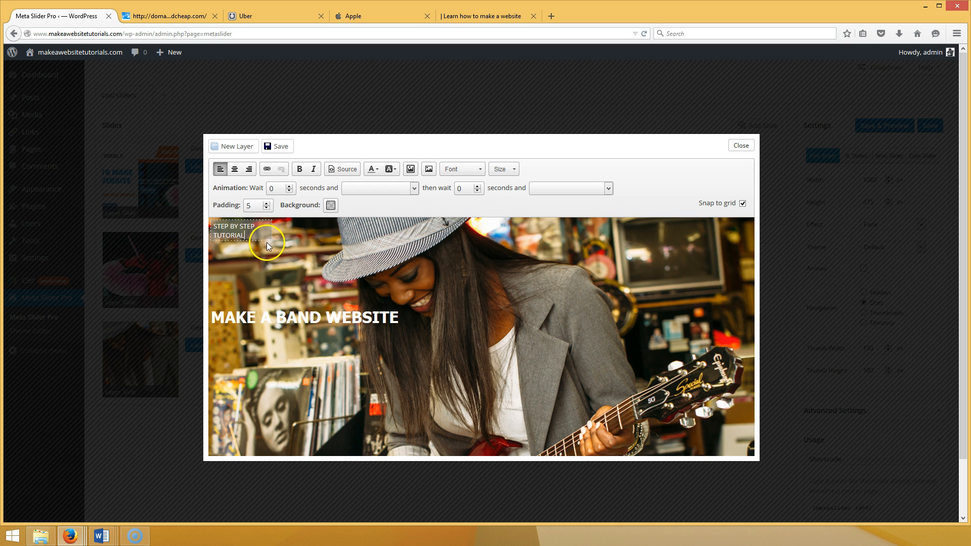
Format the subheading in bold Tahoma at size 30, widen its layer and place it directly beneath the heading.
{"action": "left_click_drag", "start_coordinate": [268, 237], "coordinate": [212, 216]}
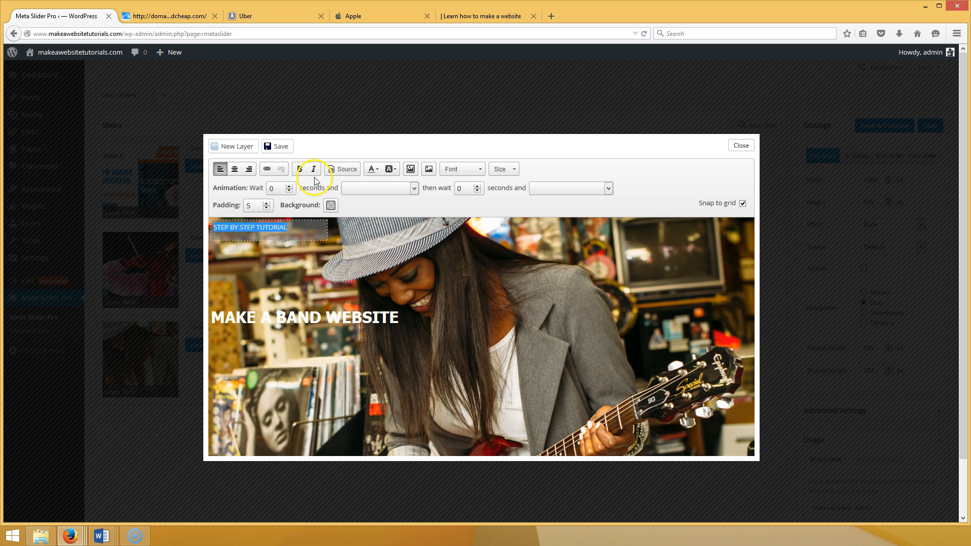
{"action": "left_click", "coordinate": [299, 169]}
{"action": "left_click", "coordinate": [480, 169]}
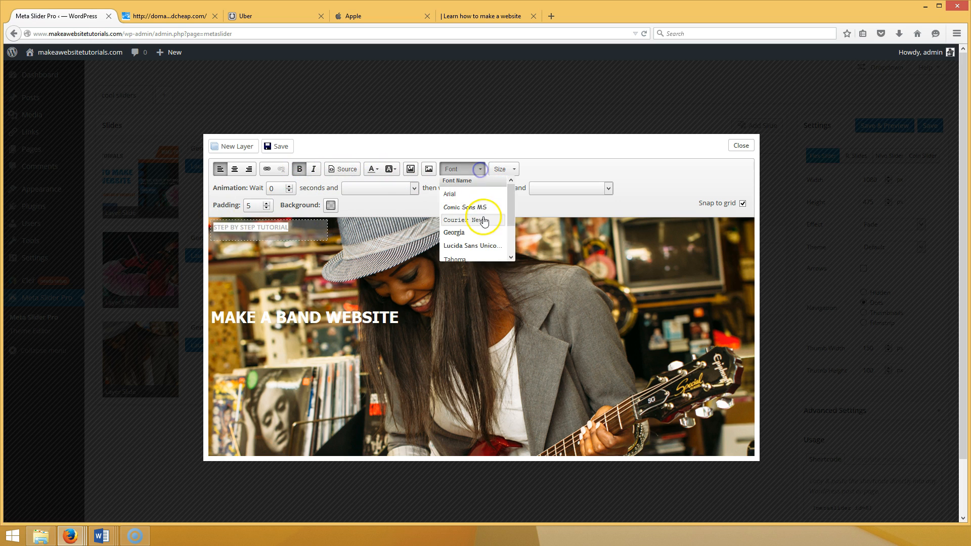
{"action": "scroll", "coordinate": [513, 223], "scroll_direction": "down", "scroll_amount": 1}
{"action": "left_click", "coordinate": [455, 236]}
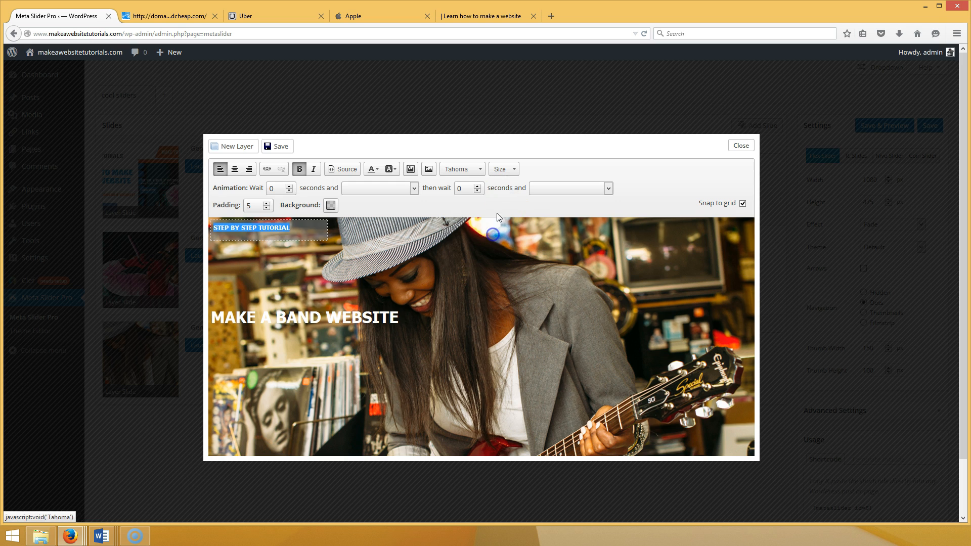
{"action": "left_click", "coordinate": [511, 170]}
{"action": "left_click_drag", "start_coordinate": [542, 200], "coordinate": [542, 216]}
{"action": "left_click", "coordinate": [524, 224]}
{"action": "left_click_drag", "start_coordinate": [327, 239], "coordinate": [376, 243]}
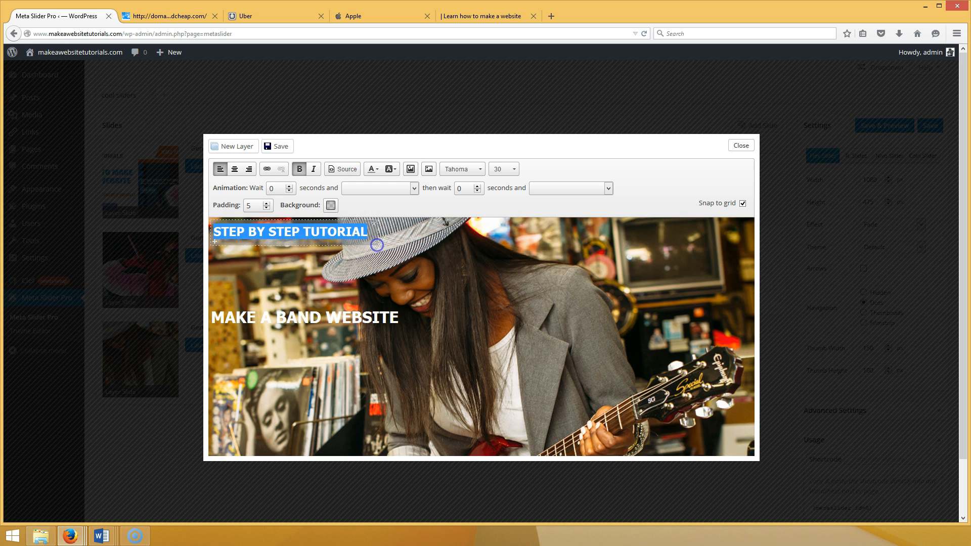
{"action": "left_click_drag", "start_coordinate": [214, 243], "coordinate": [200, 355]}
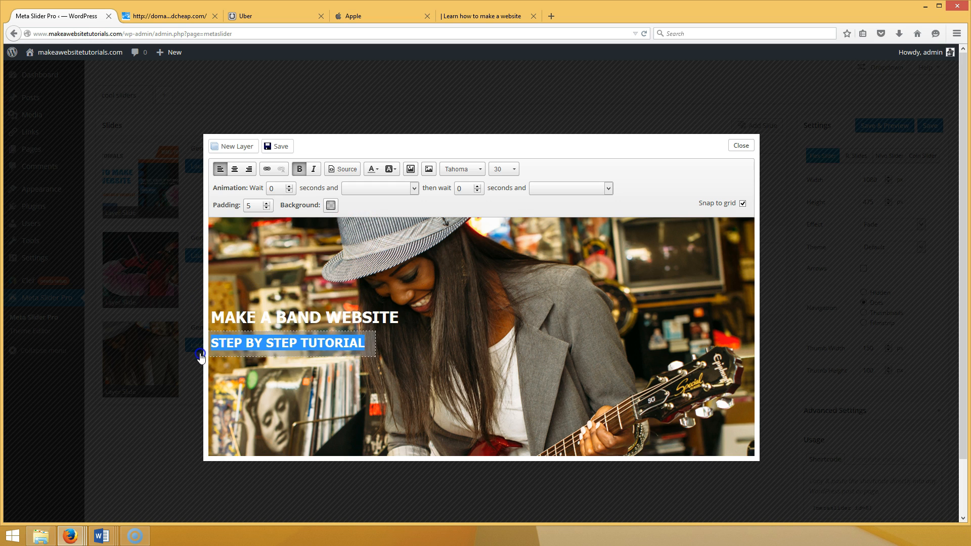
Set the subheading layer's background opacity to 0.
{"action": "left_click", "coordinate": [331, 207]}
{"action": "left_click_drag", "start_coordinate": [374, 299], "coordinate": [322, 307]}
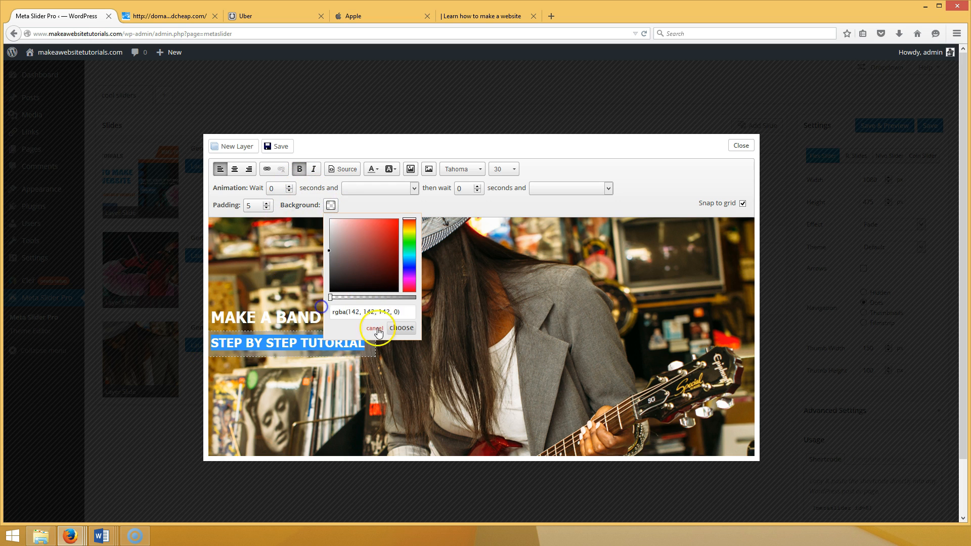
{"action": "left_click", "coordinate": [375, 329]}
{"action": "left_click", "coordinate": [348, 344]}
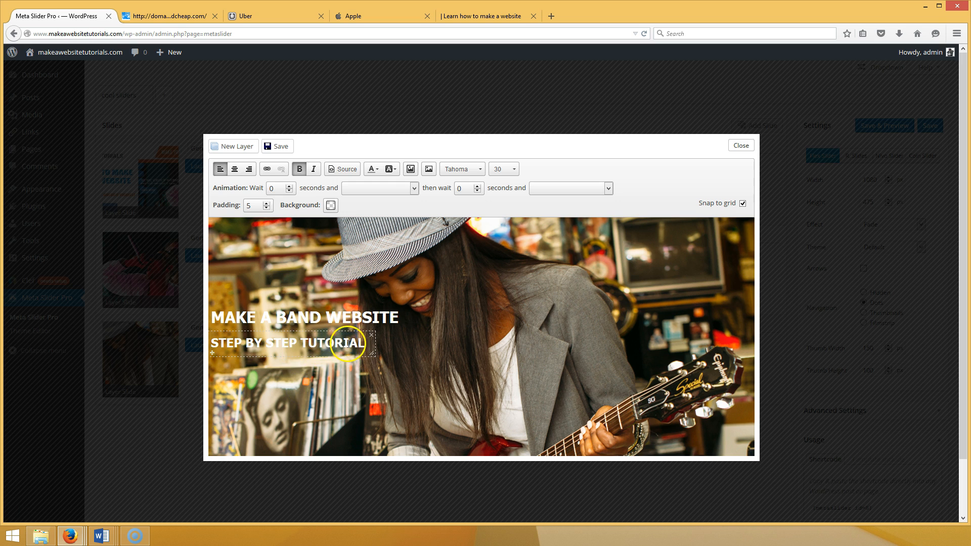
Remove the bold formatting from the "STEP BY STEP TUTORIAL" text.
{"action": "left_click_drag", "start_coordinate": [366, 343], "coordinate": [201, 359]}
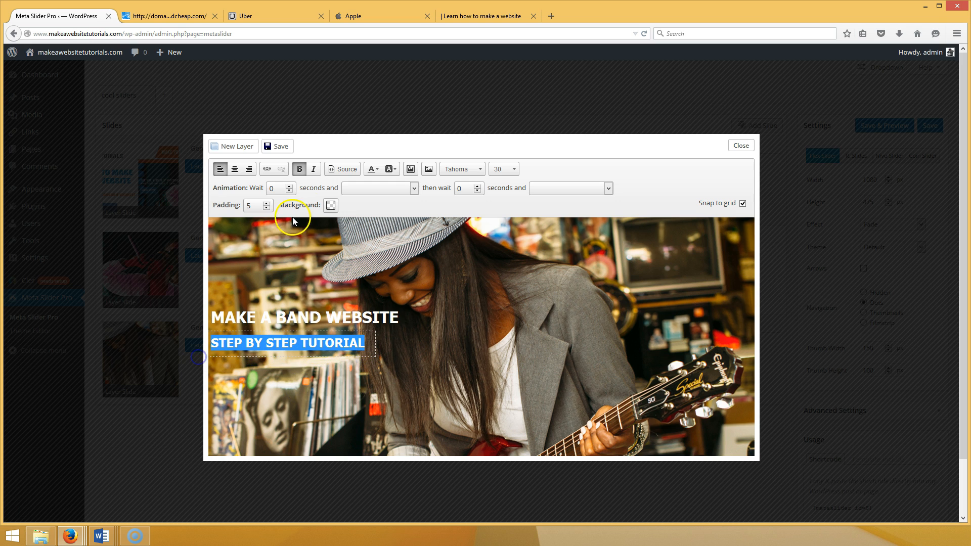
{"action": "left_click", "coordinate": [299, 169]}
{"action": "left_click", "coordinate": [269, 390]}
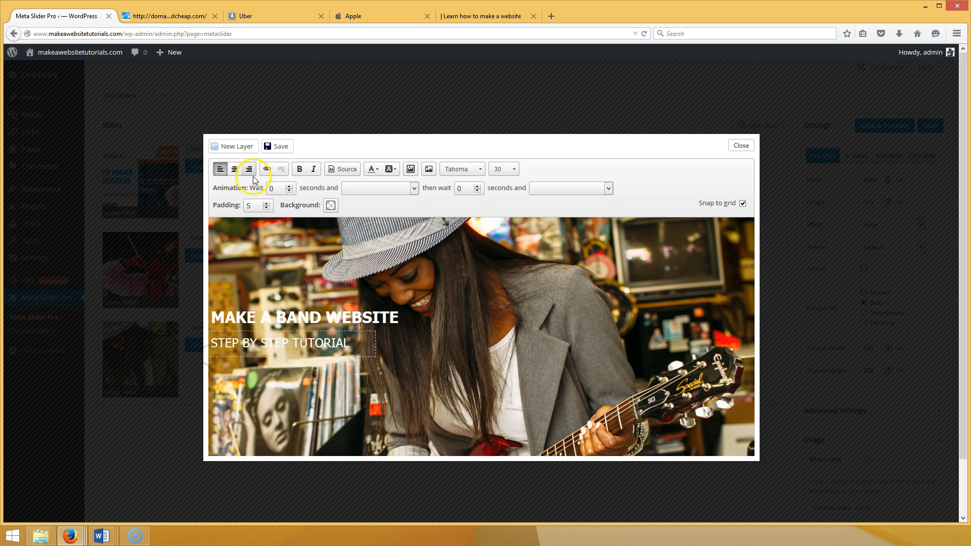
Add a "CLICK HERE" text layer in bold Tahoma at size 30 and place it beneath the subheading.
{"action": "left_click", "coordinate": [238, 146]}
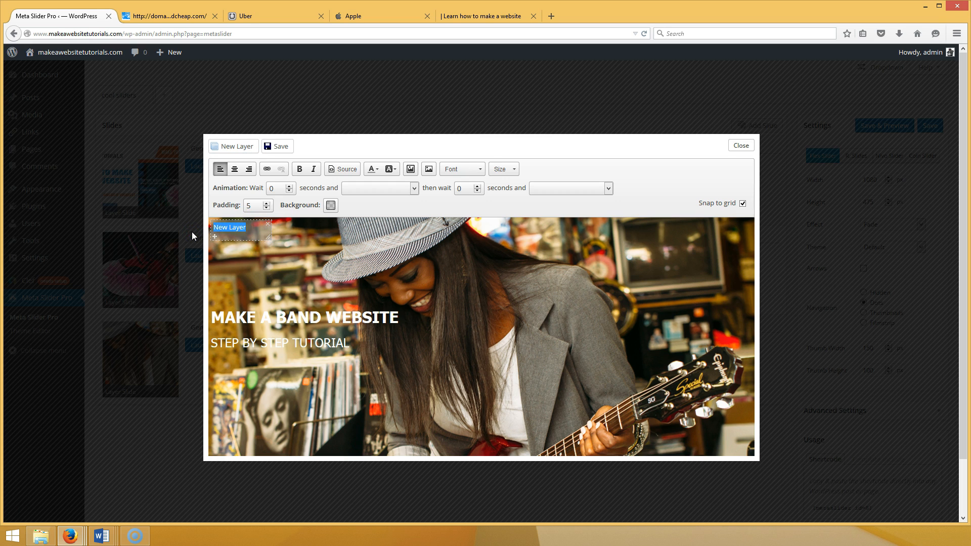
{"action": "type", "text": "CLI"}
{"action": "left_click_drag", "start_coordinate": [268, 234], "coordinate": [212, 229]}
{"action": "left_click", "coordinate": [299, 169]}
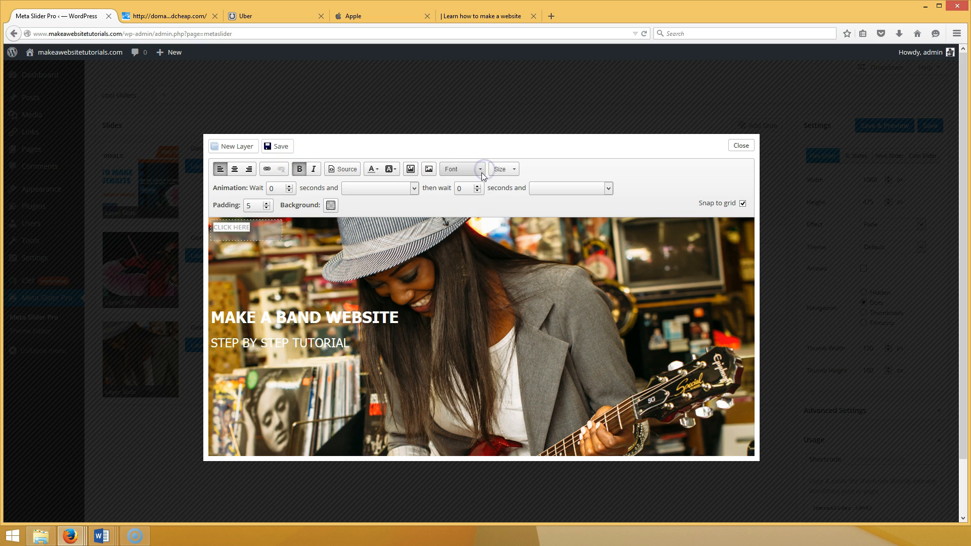
{"action": "left_click", "coordinate": [482, 173]}
{"action": "left_click_drag", "start_coordinate": [508, 198], "coordinate": [508, 238]}
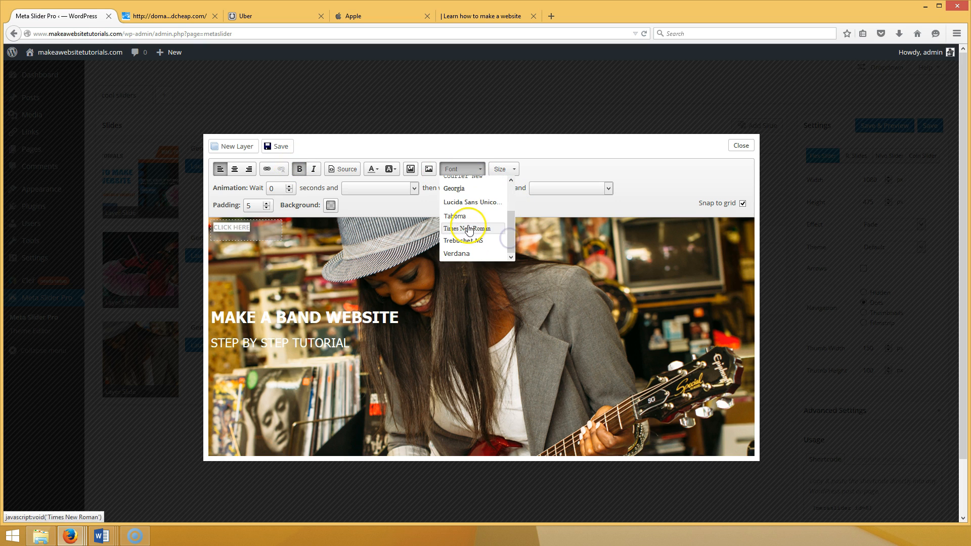
{"action": "left_click", "coordinate": [456, 216]}
{"action": "left_click", "coordinate": [513, 169]}
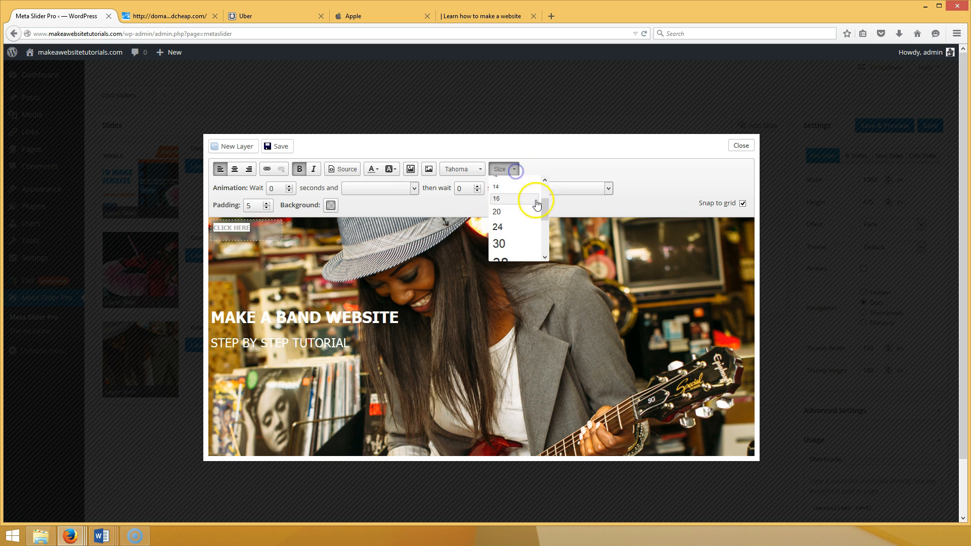
{"action": "left_click", "coordinate": [516, 244]}
{"action": "left_click_drag", "start_coordinate": [282, 240], "coordinate": [308, 242]}
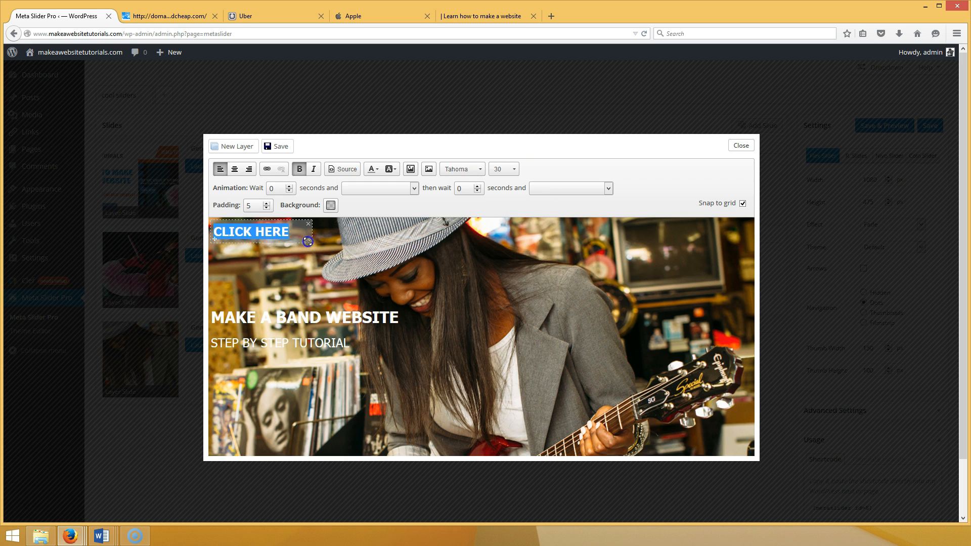
{"action": "left_click_drag", "start_coordinate": [215, 236], "coordinate": [205, 383]}
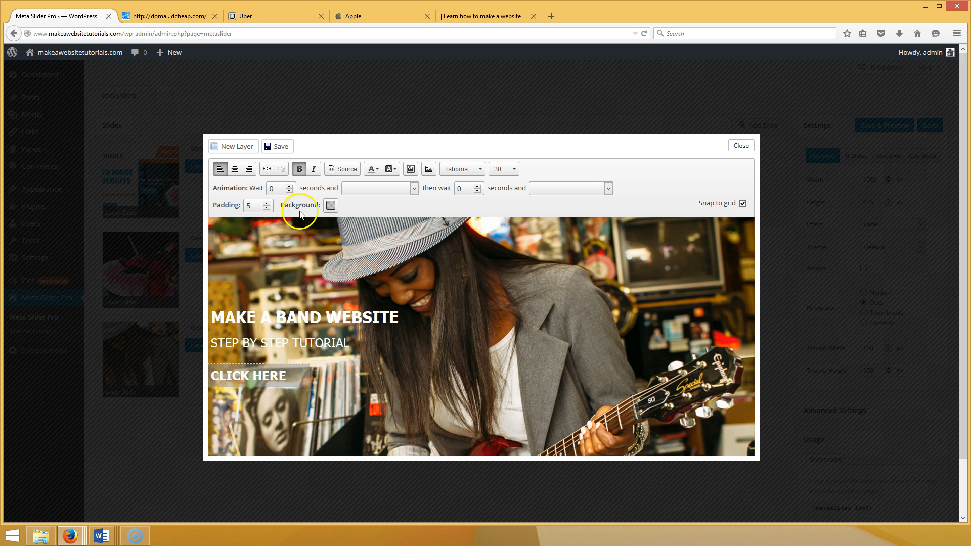
Give the "CLICK HERE" layer a mostly opaque orange background.
{"action": "left_click", "coordinate": [330, 206]}
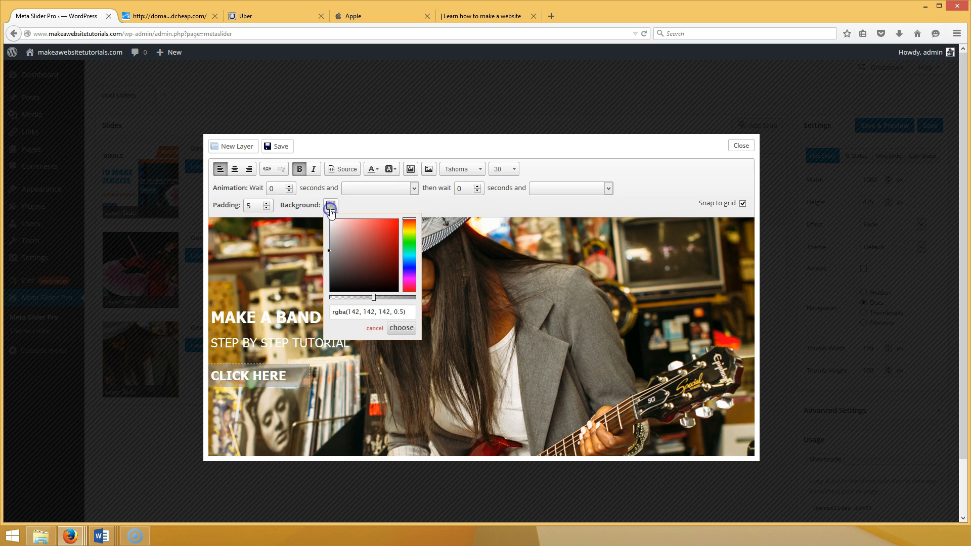
{"action": "left_click", "coordinate": [409, 223]}
{"action": "left_click", "coordinate": [407, 226]}
{"action": "left_click_drag", "start_coordinate": [330, 252], "coordinate": [397, 223]}
{"action": "left_click_drag", "start_coordinate": [382, 304], "coordinate": [403, 298]}
{"action": "left_click", "coordinate": [398, 326]}
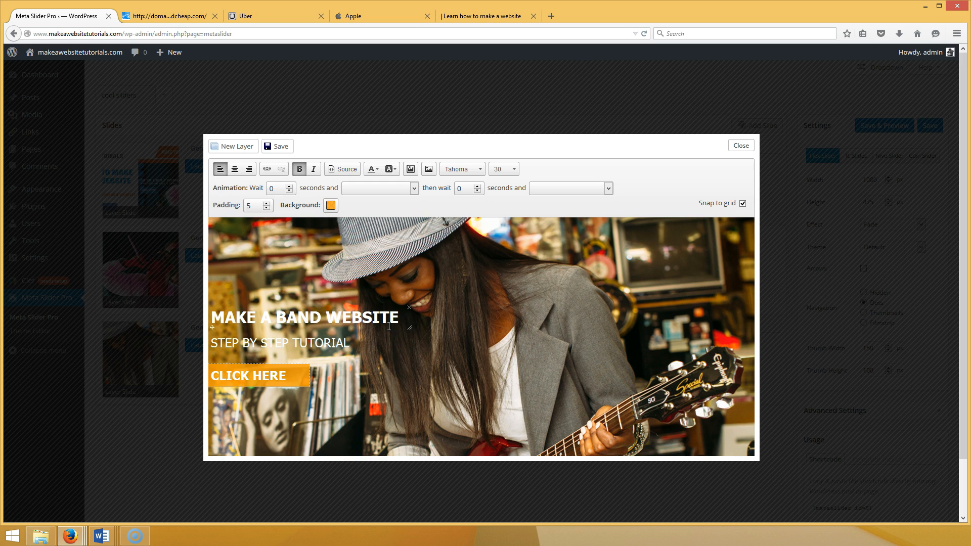
Link the "CLICK HERE" text to the copied YouTube video URL and save the layers.
{"action": "left_click_drag", "start_coordinate": [296, 377], "coordinate": [209, 375]}
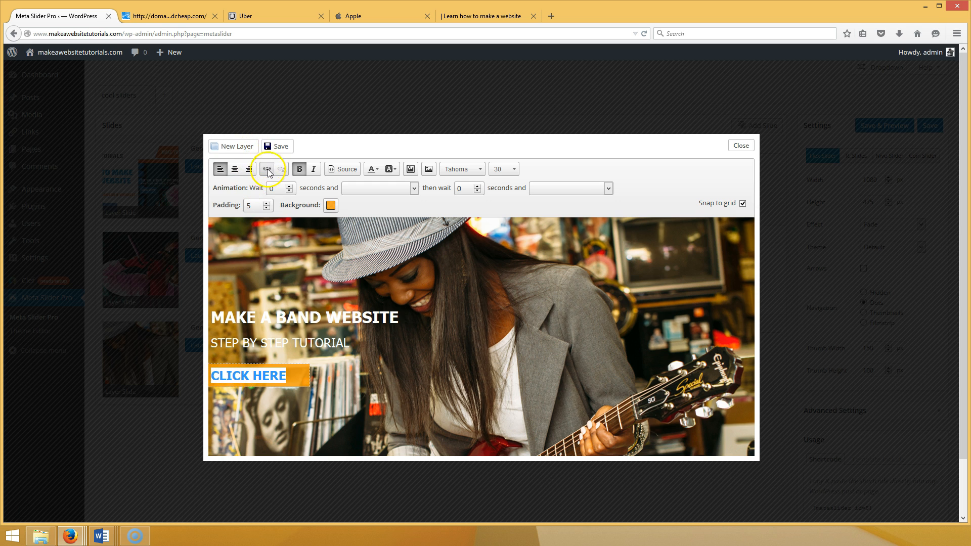
{"action": "left_click", "coordinate": [268, 170]}
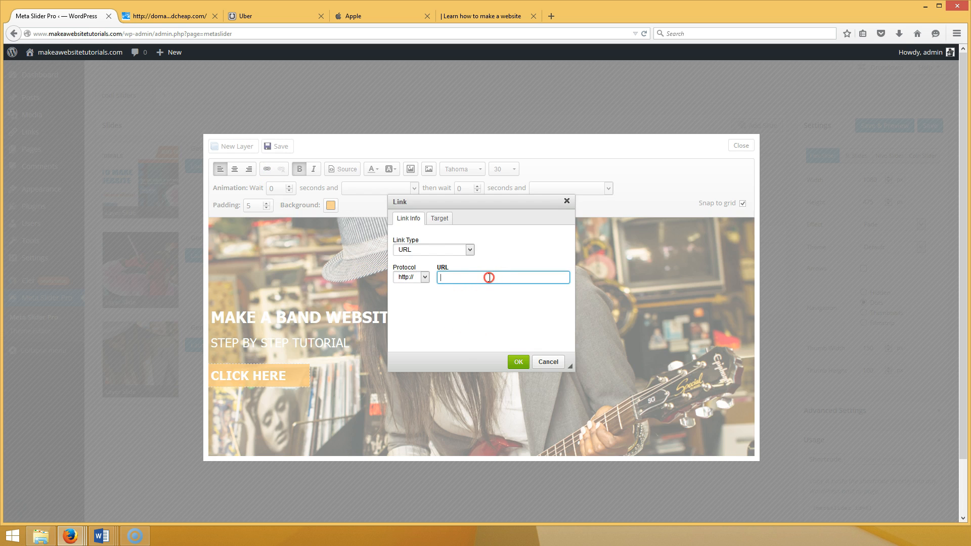
{"action": "right_click", "coordinate": [489, 278]}
{"action": "left_click", "coordinate": [512, 321]}
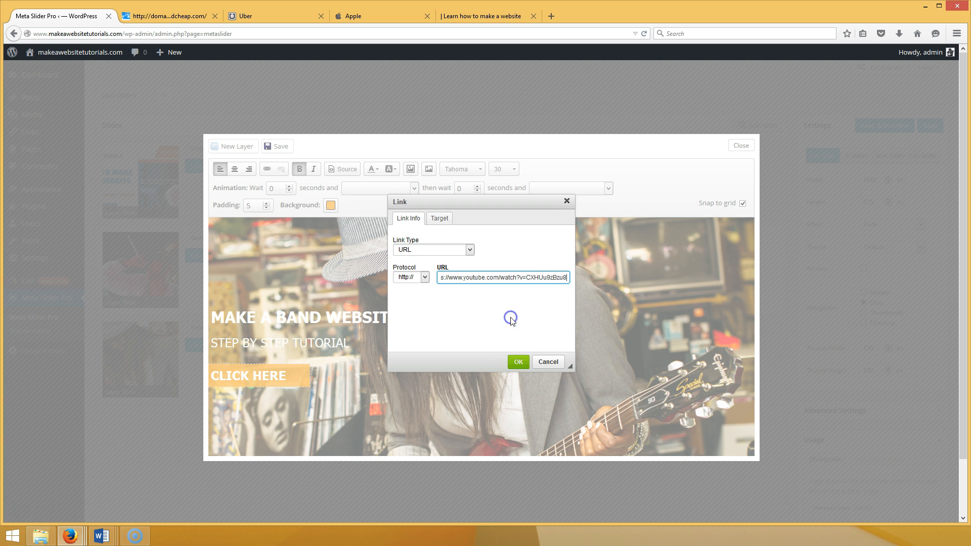
{"action": "left_click", "coordinate": [517, 360]}
{"action": "left_click", "coordinate": [292, 147]}
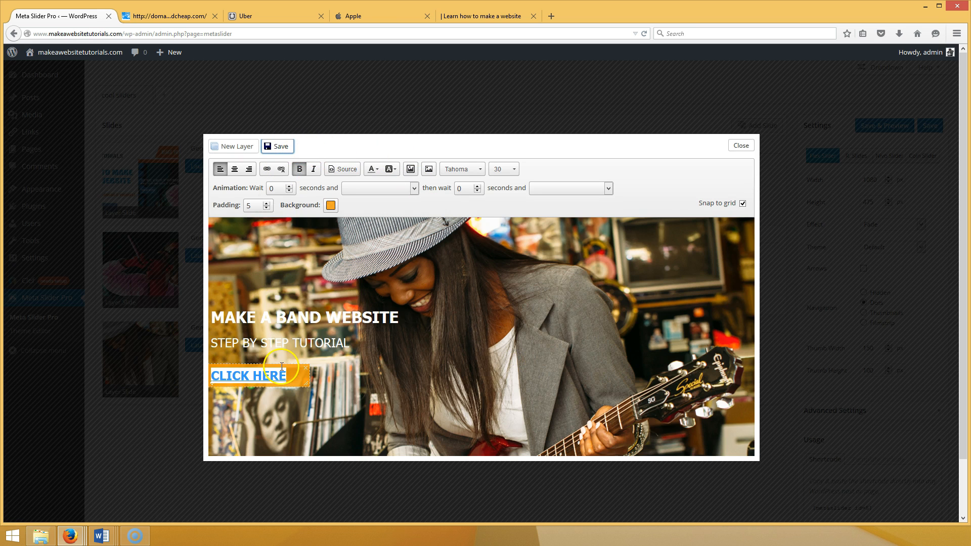
Change the linked "CLICK HERE" text color to white and save the layers.
{"action": "left_click", "coordinate": [374, 169]}
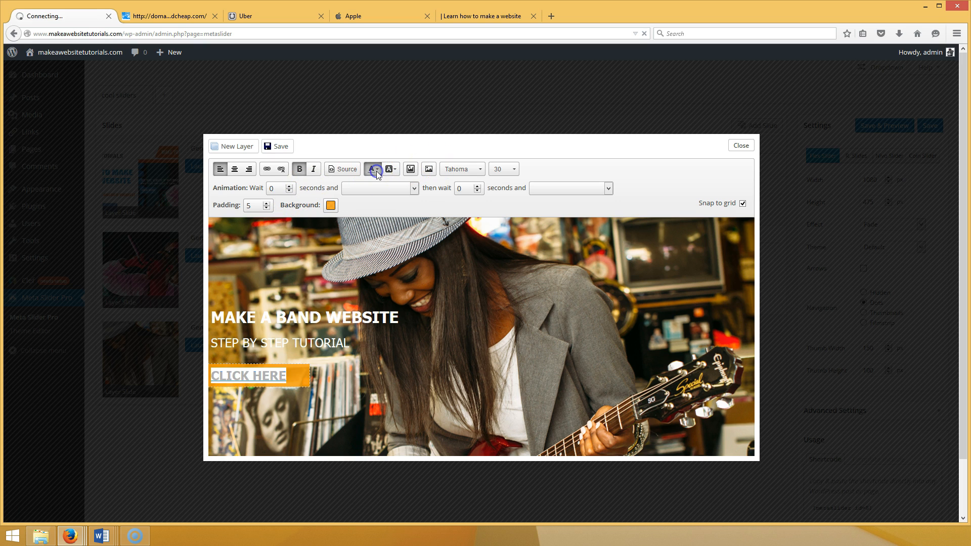
{"action": "left_click", "coordinate": [371, 190]}
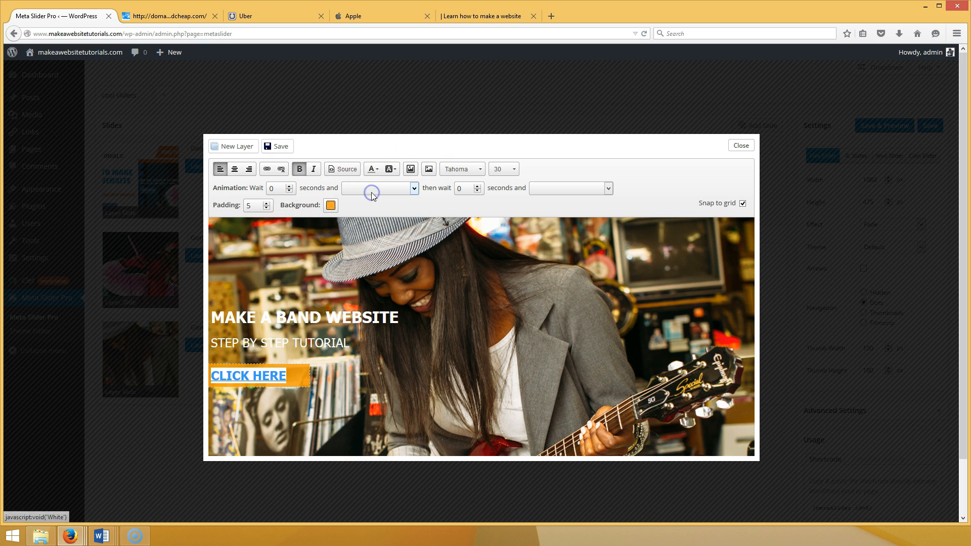
{"action": "left_click", "coordinate": [293, 394]}
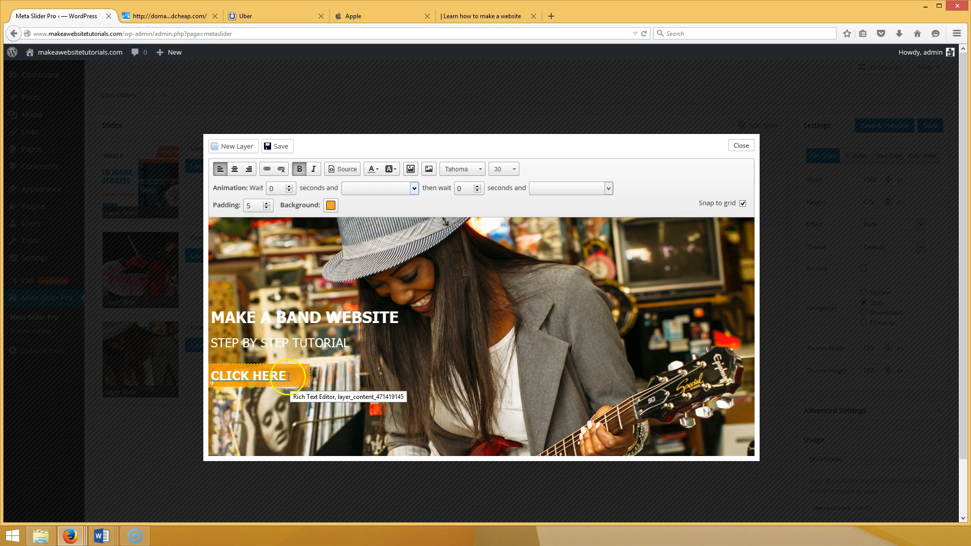
{"action": "left_click", "coordinate": [289, 146]}
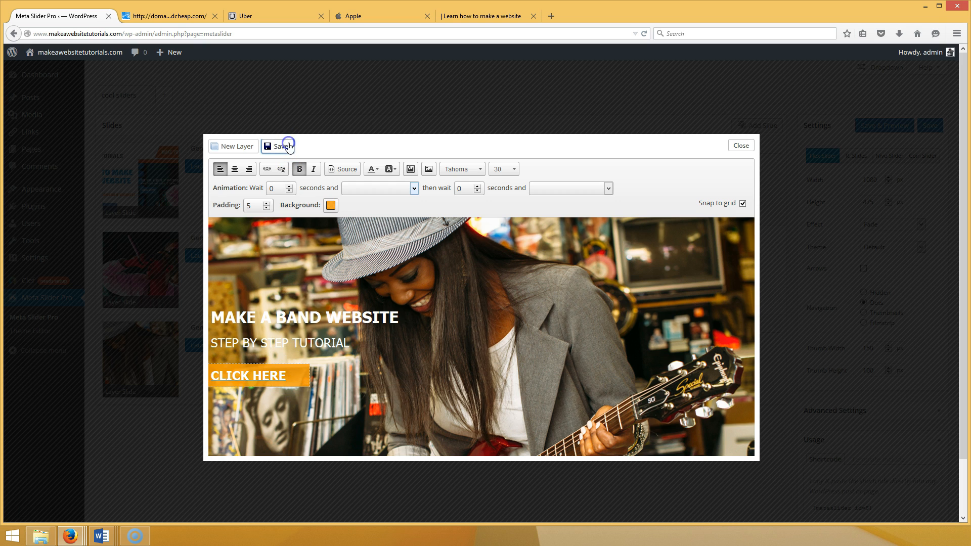
Animate the "CLICK HERE" layer with swing after 0.8 seconds and flash after another 1.7 seconds, then save the layers and the slider.
{"action": "left_click", "coordinate": [286, 379]}
{"action": "left_click", "coordinate": [413, 188]}
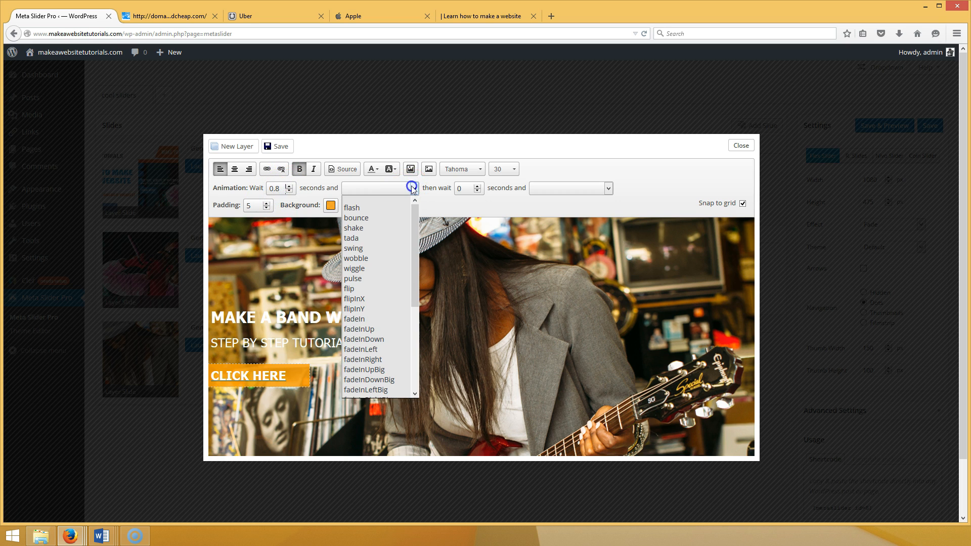
{"action": "left_click", "coordinate": [368, 248]}
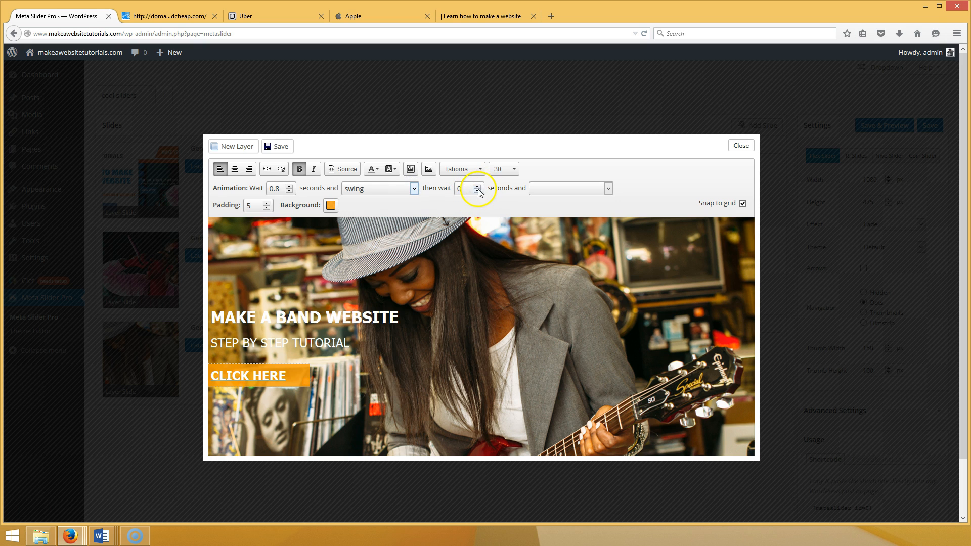
{"action": "left_click", "coordinate": [608, 188]}
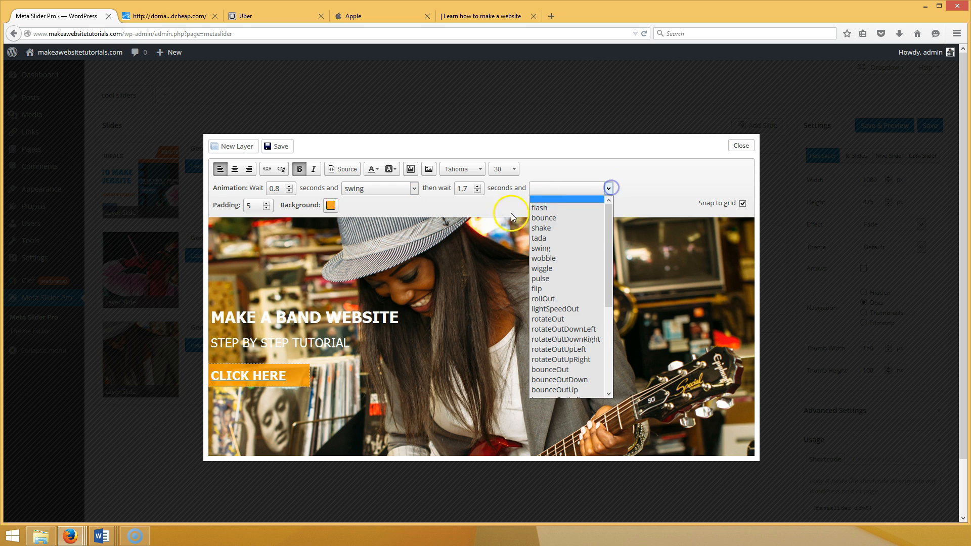
{"action": "left_click", "coordinate": [556, 207]}
{"action": "left_click", "coordinate": [279, 146]}
{"action": "left_click", "coordinate": [742, 147]}
{"action": "left_click", "coordinate": [930, 133]}
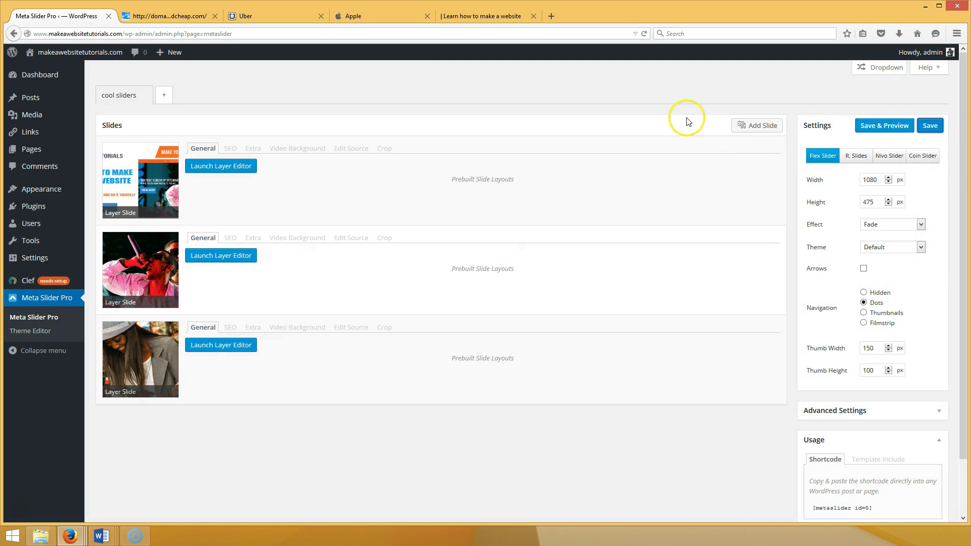
Reload the live homepage repeatedly to check the new slide, its "CLICK HERE" animation and the slide order.
{"action": "left_click", "coordinate": [475, 18]}
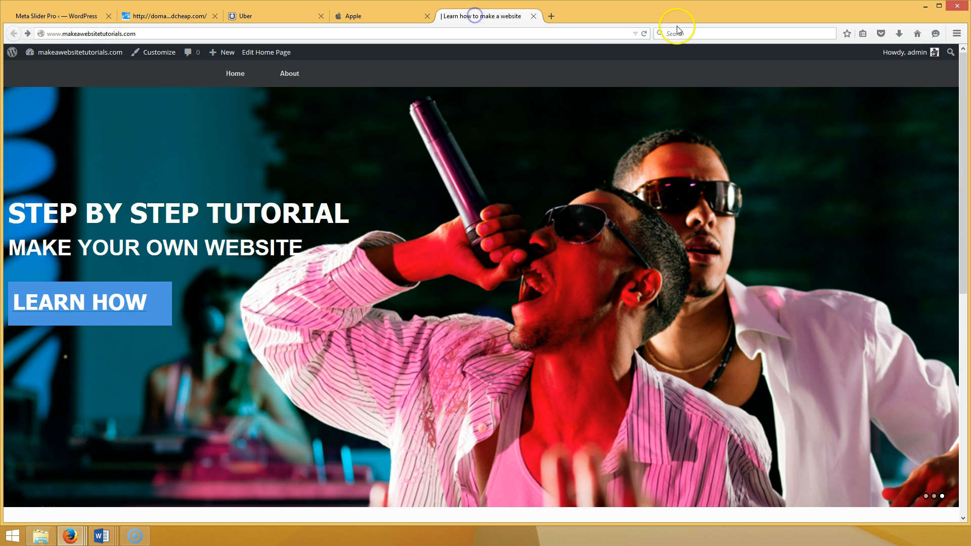
{"action": "left_click", "coordinate": [644, 33]}
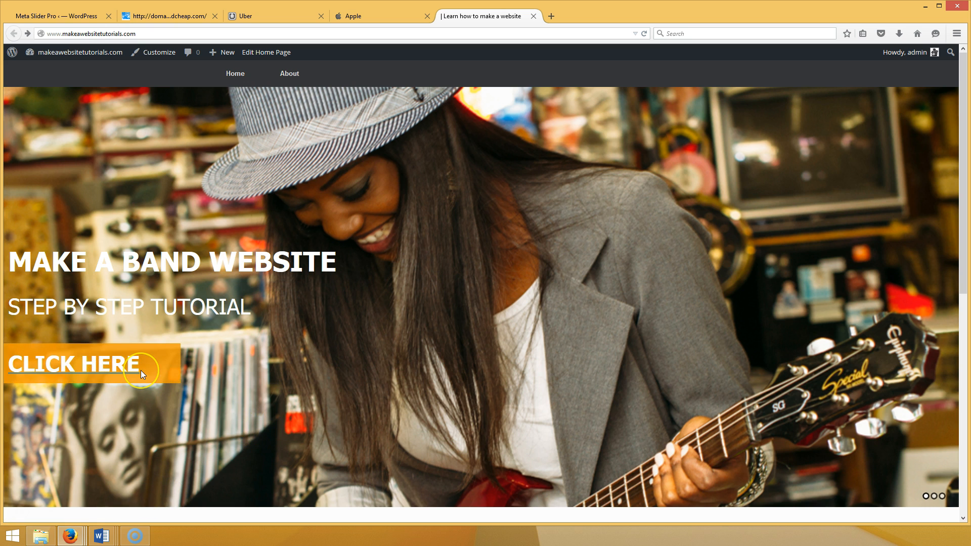
{"action": "left_click", "coordinate": [643, 33]}
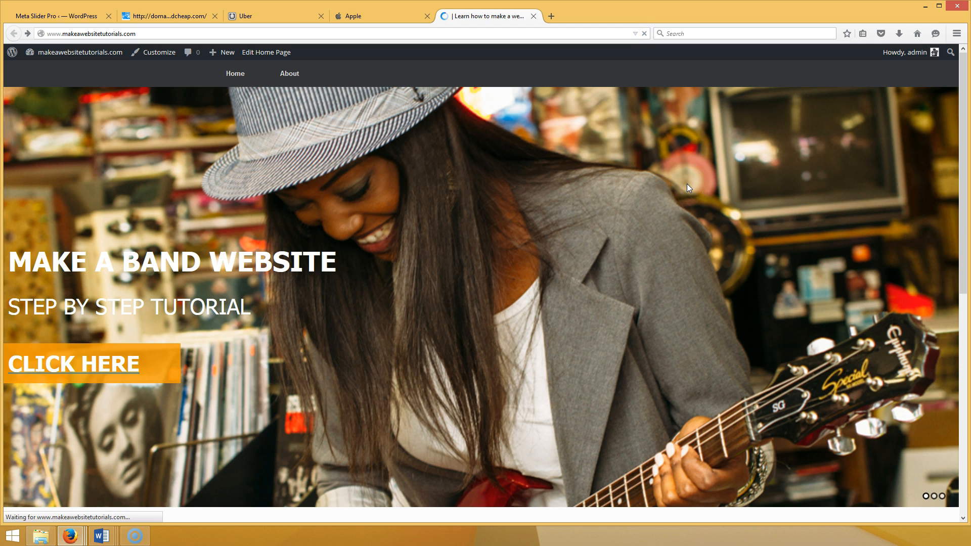
{"action": "left_click", "coordinate": [644, 33]}
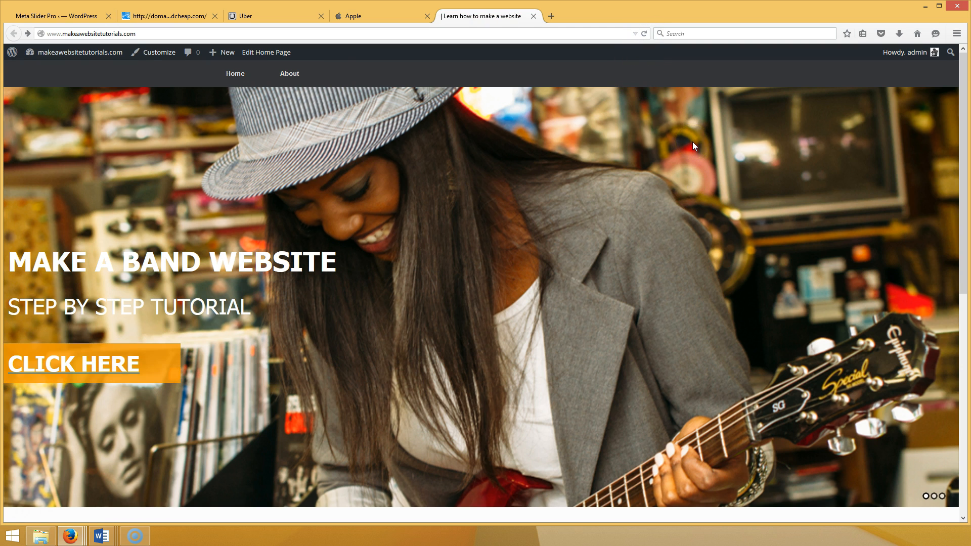
{"action": "left_click", "coordinate": [644, 34]}
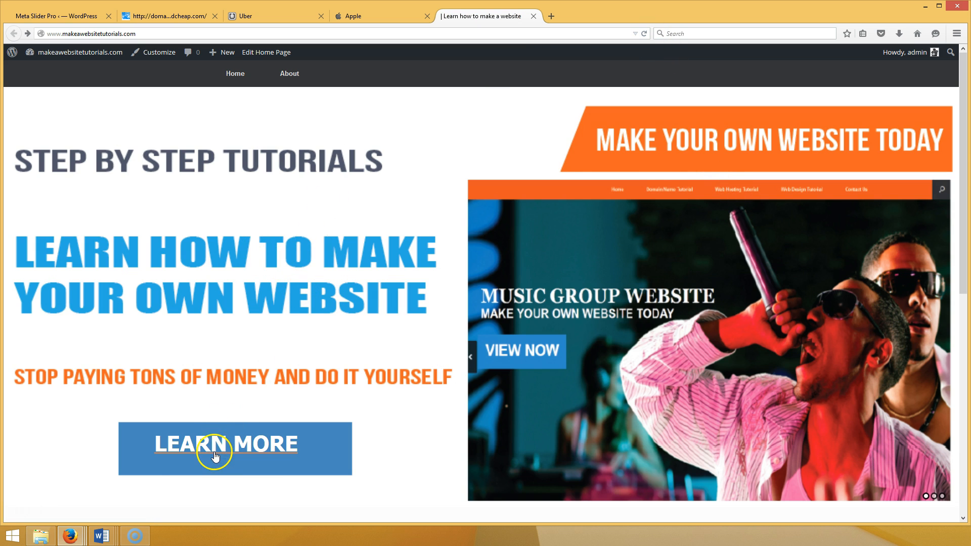
{"action": "left_click", "coordinate": [643, 34]}
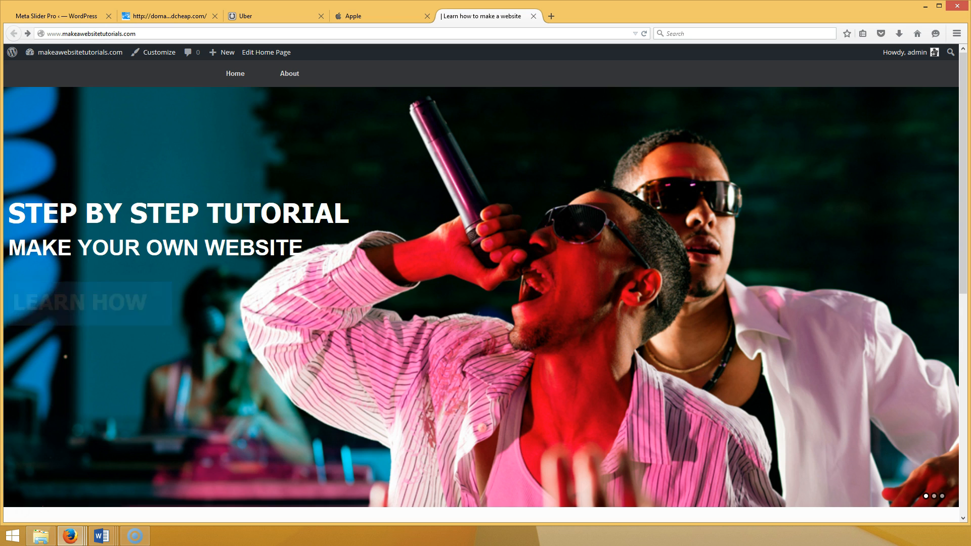
Review the slider's advanced settings, toggling the Random option off and back on.
{"action": "left_click", "coordinate": [37, 15]}
{"action": "left_click", "coordinate": [913, 418]}
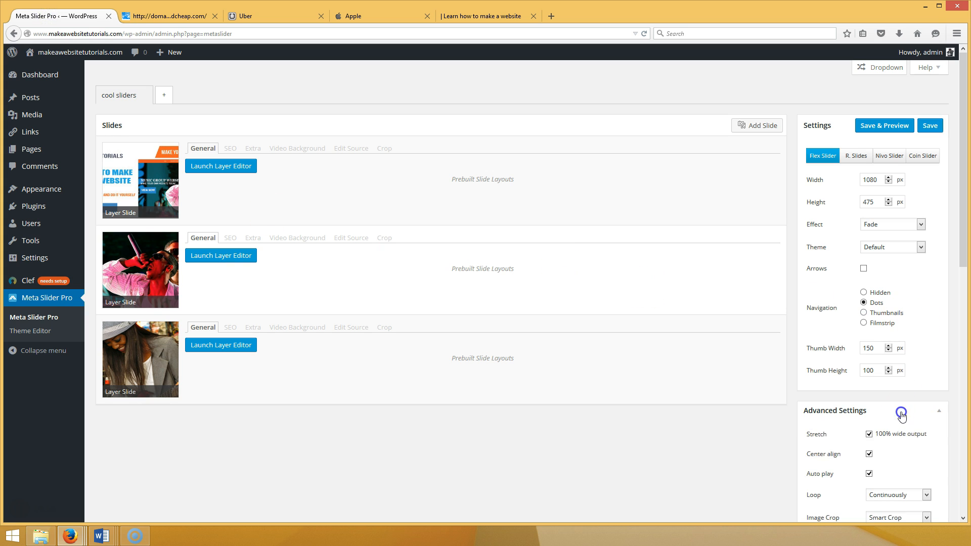
{"action": "scroll", "coordinate": [900, 412], "scroll_direction": "down", "scroll_amount": 3}
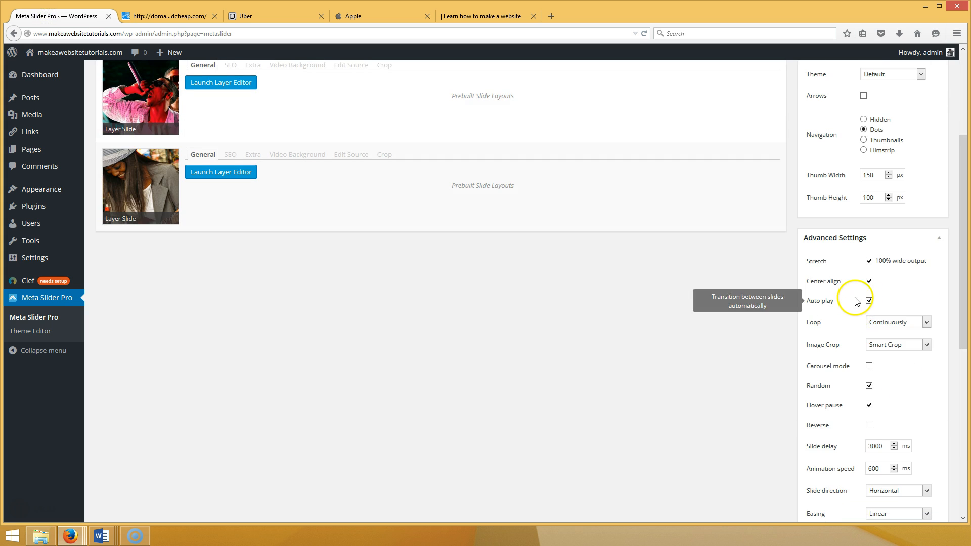
{"action": "left_click", "coordinate": [869, 386]}
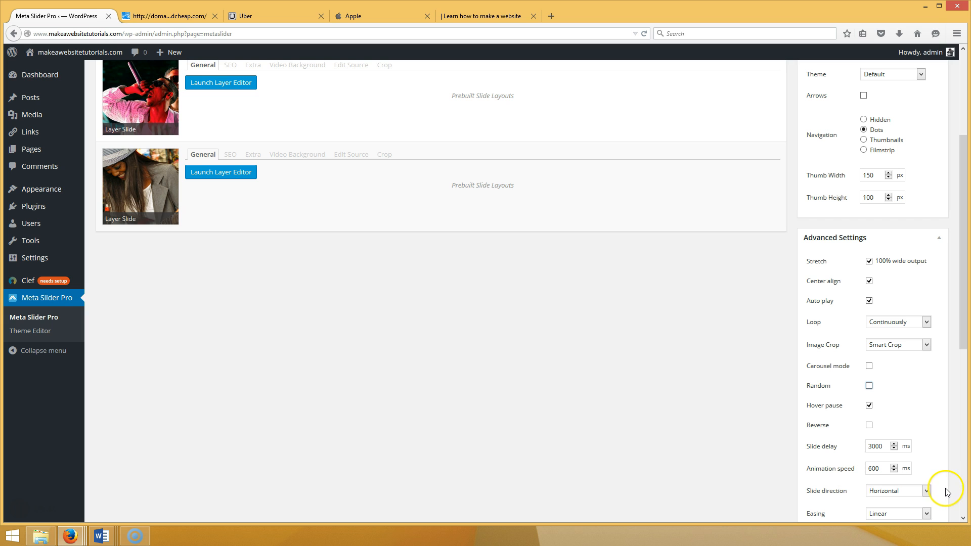
{"action": "left_click", "coordinate": [869, 386]}
{"action": "scroll", "coordinate": [872, 324], "scroll_direction": "up", "scroll_amount": 3}
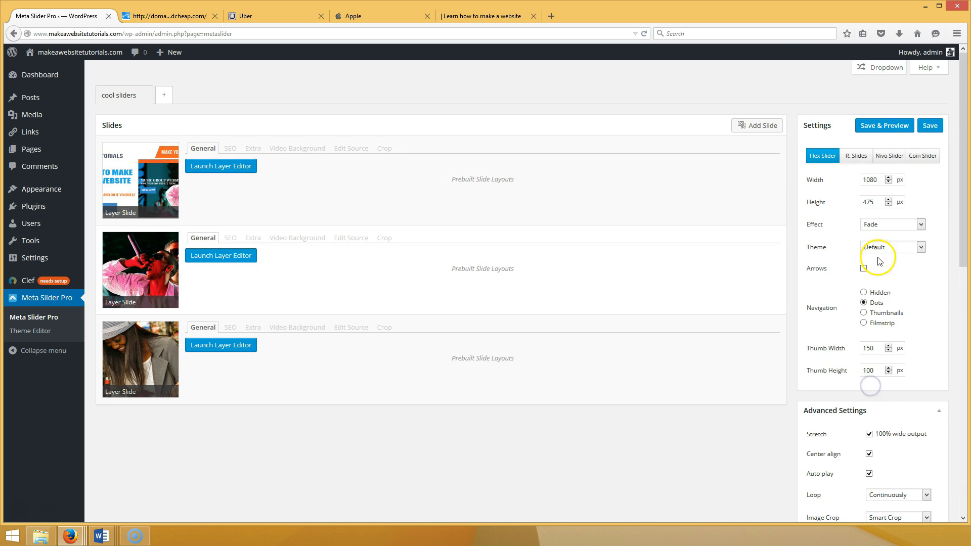
{"action": "scroll", "coordinate": [868, 283], "scroll_direction": "down", "scroll_amount": 5}
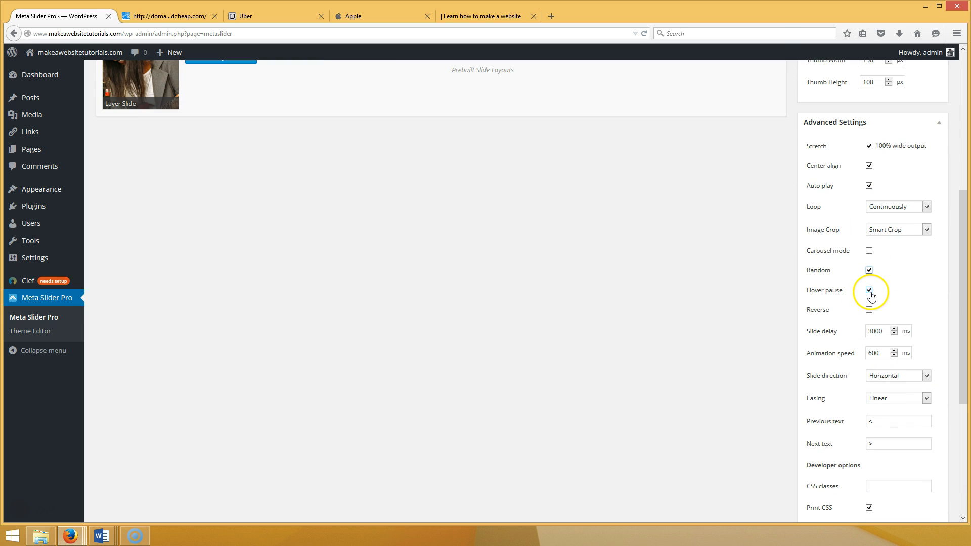
View the band slide and its animated "CLICK HERE" layer again on the live homepage.
{"action": "left_click", "coordinate": [456, 16]}
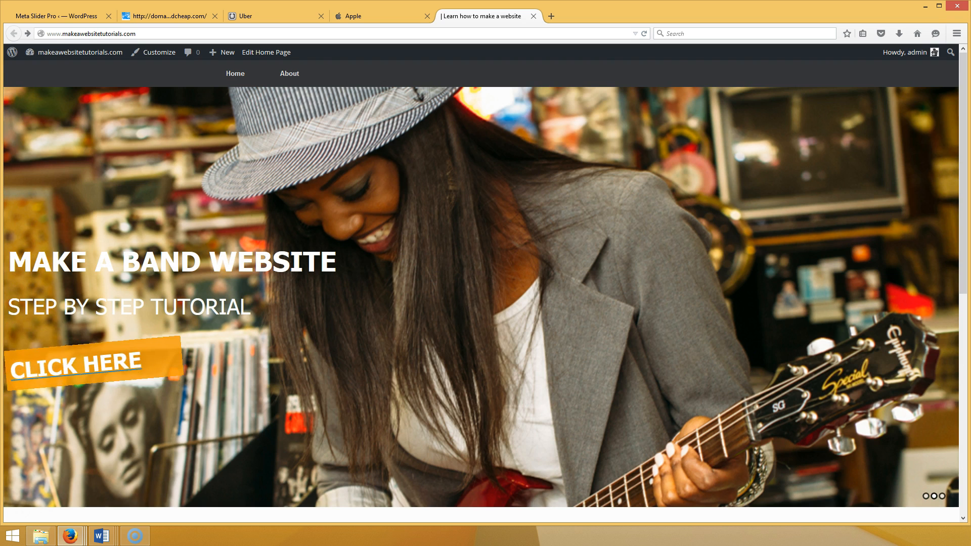
{"action": "left_click", "coordinate": [150, 17]}
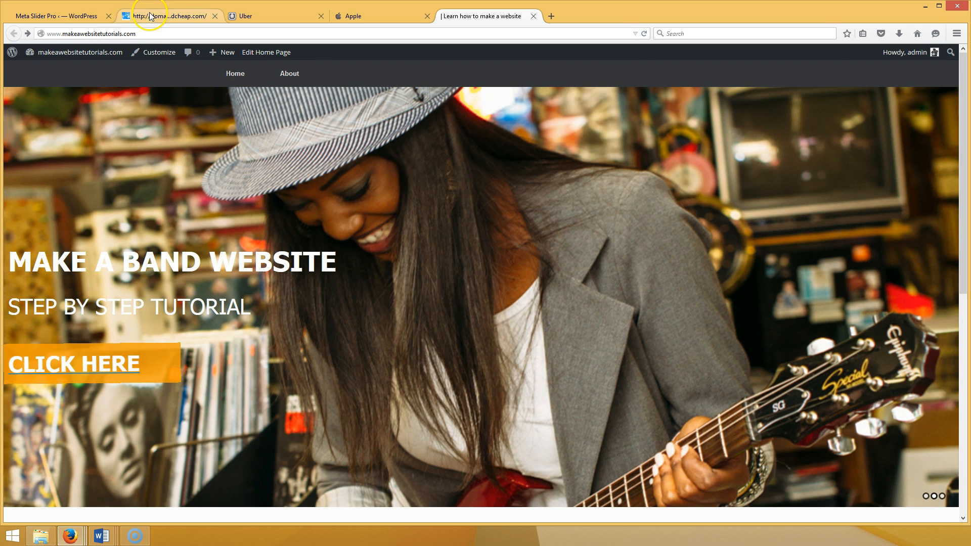